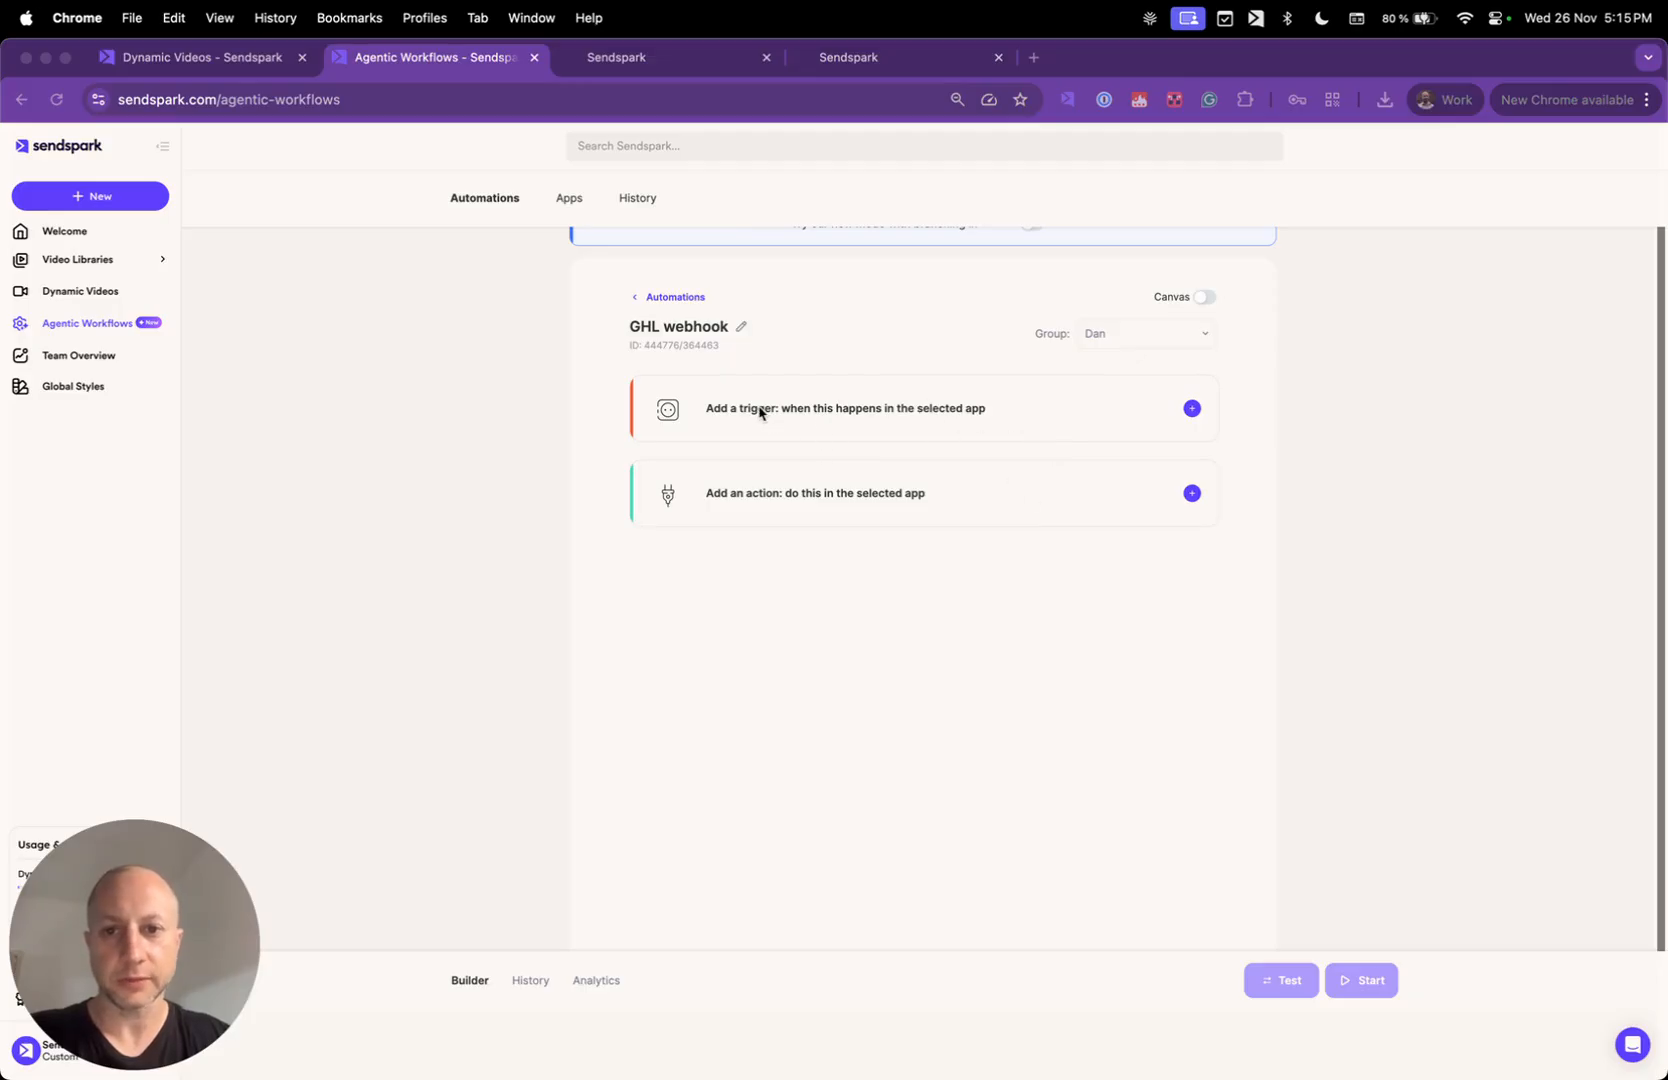
- Add a trigger to the GHL webhook automation using the Webhook app and the Incoming webhook event
{"action": "left_click", "coordinate": [828, 412]}
{"action": "left_click", "coordinate": [893, 412]}
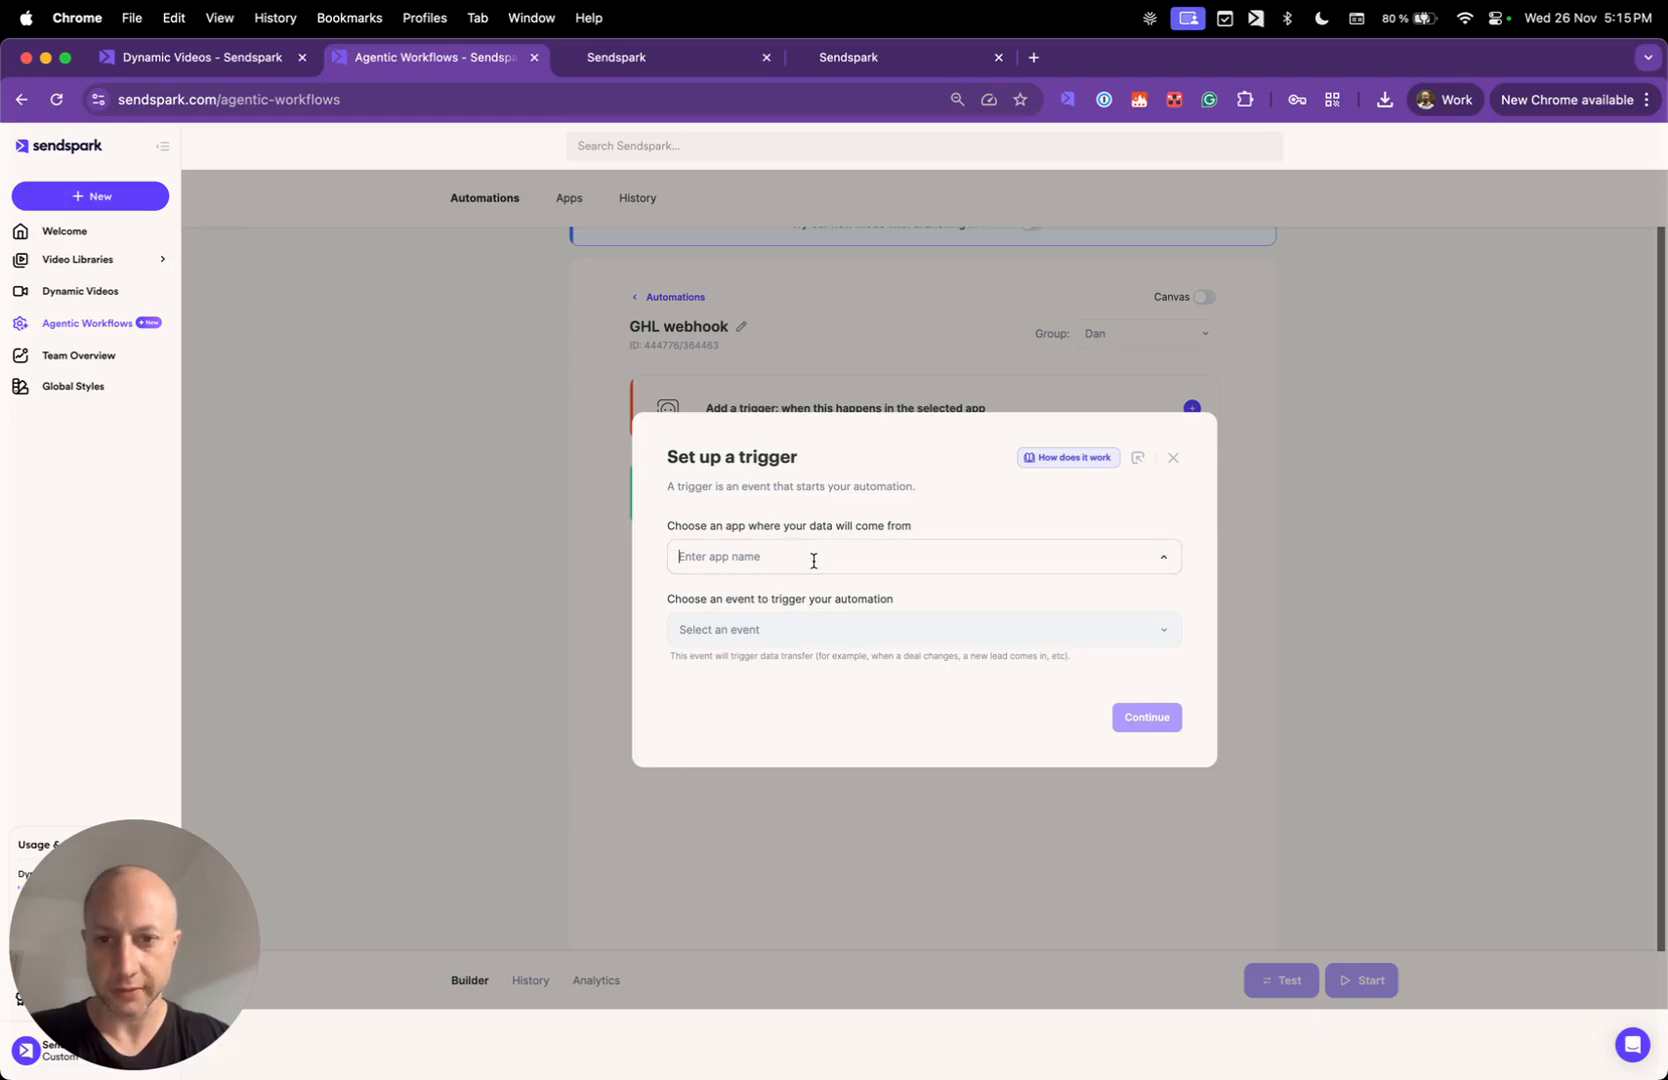
{"action": "type", "text": "highl"}
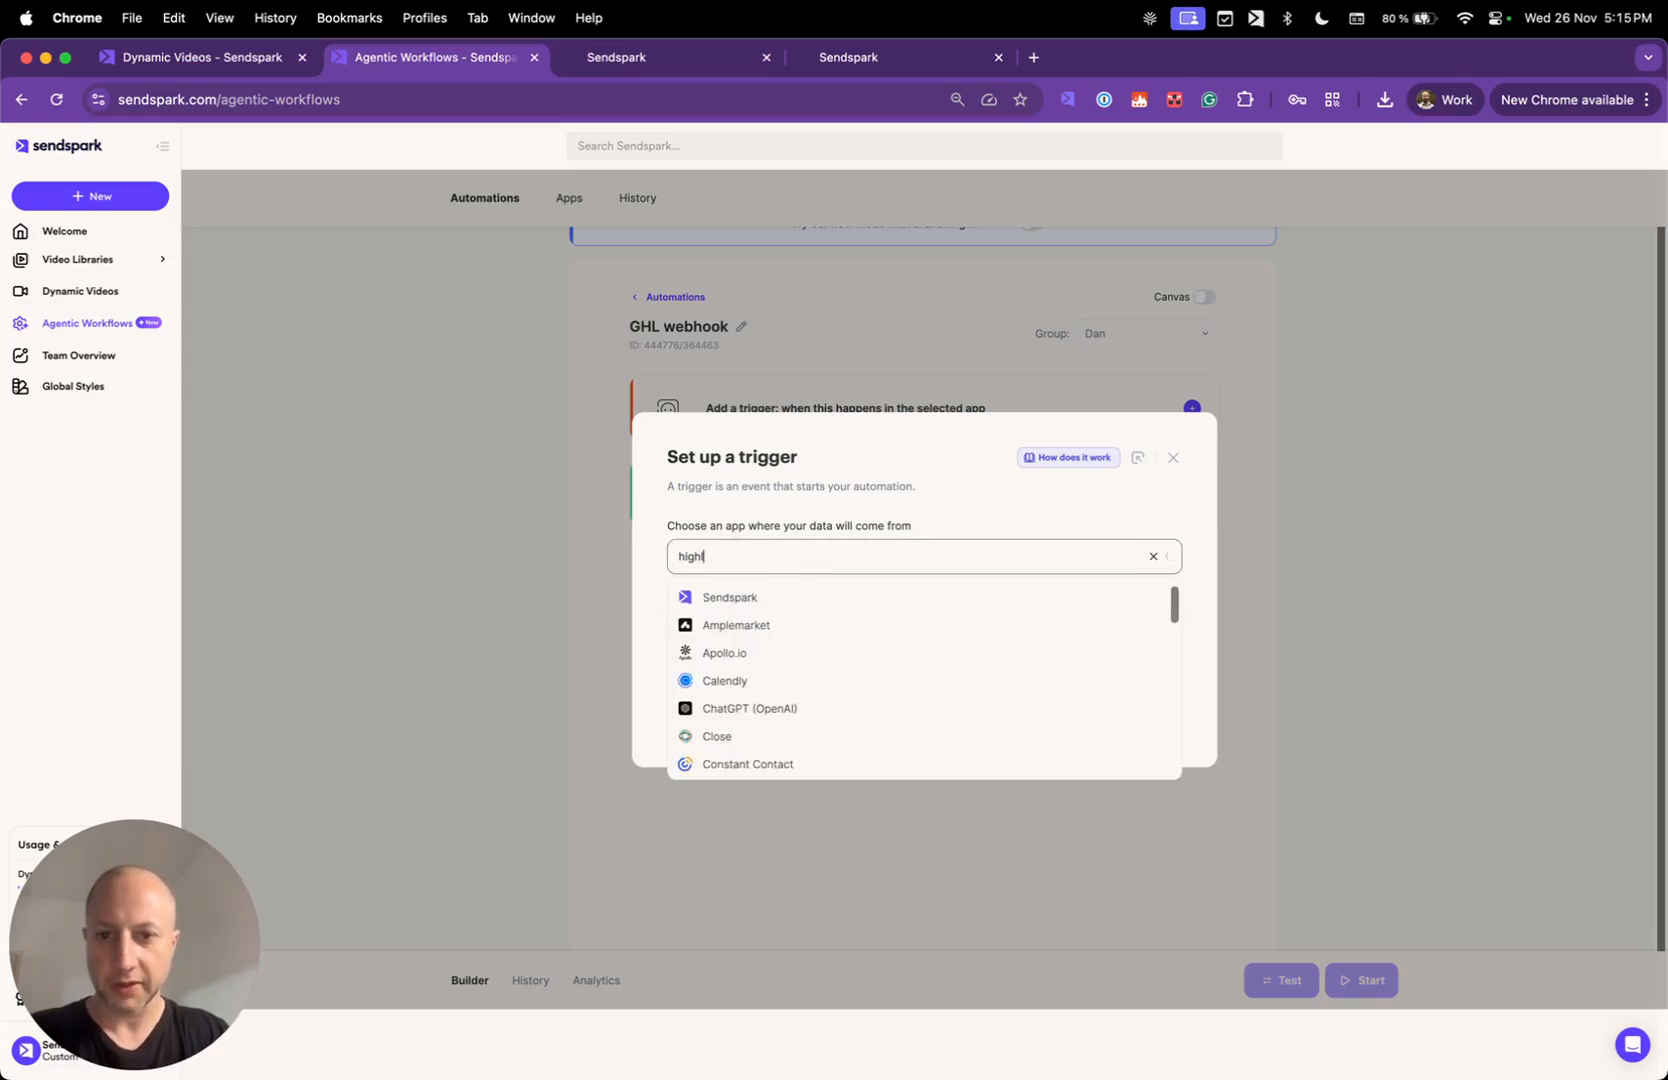
{"action": "key", "text": "BackSpace"}
{"action": "key", "text": "BackSpace"}
{"action": "key", "text": "BackSpace"}
{"action": "key", "text": "BackSpace"}
{"action": "key", "text": "BackSpace"}
{"action": "type", "text": "web"}
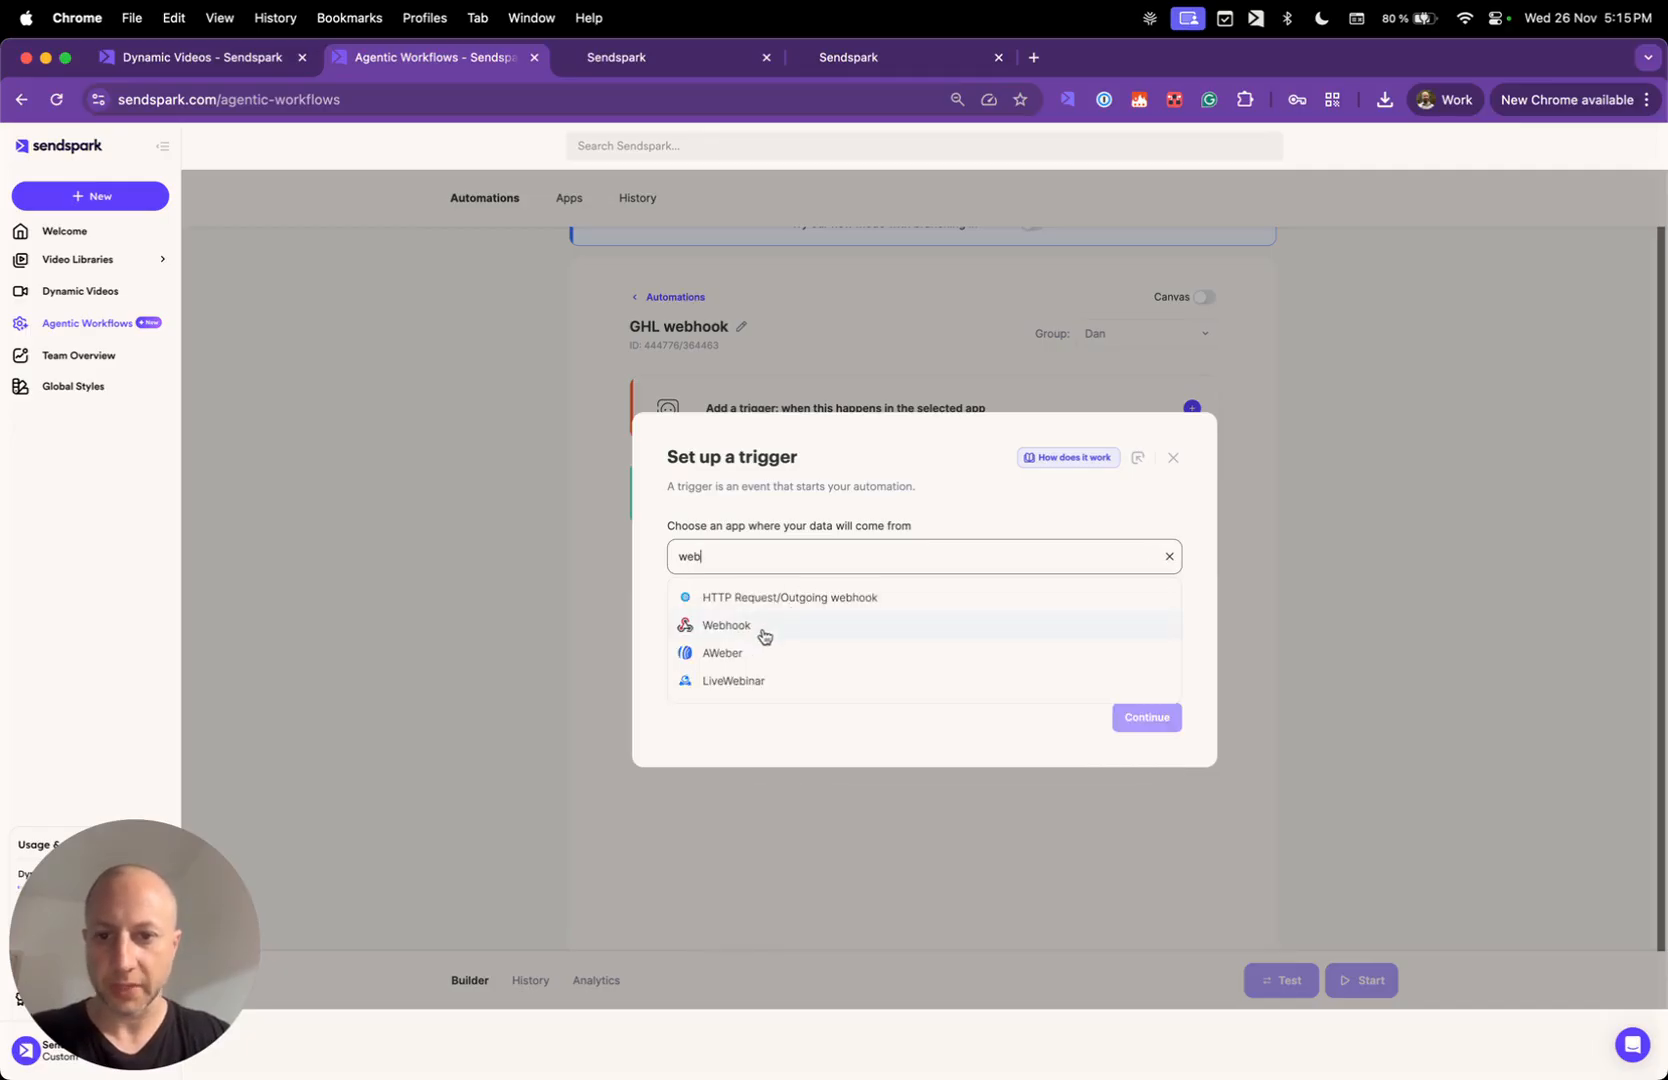
{"action": "left_click", "coordinate": [774, 630]}
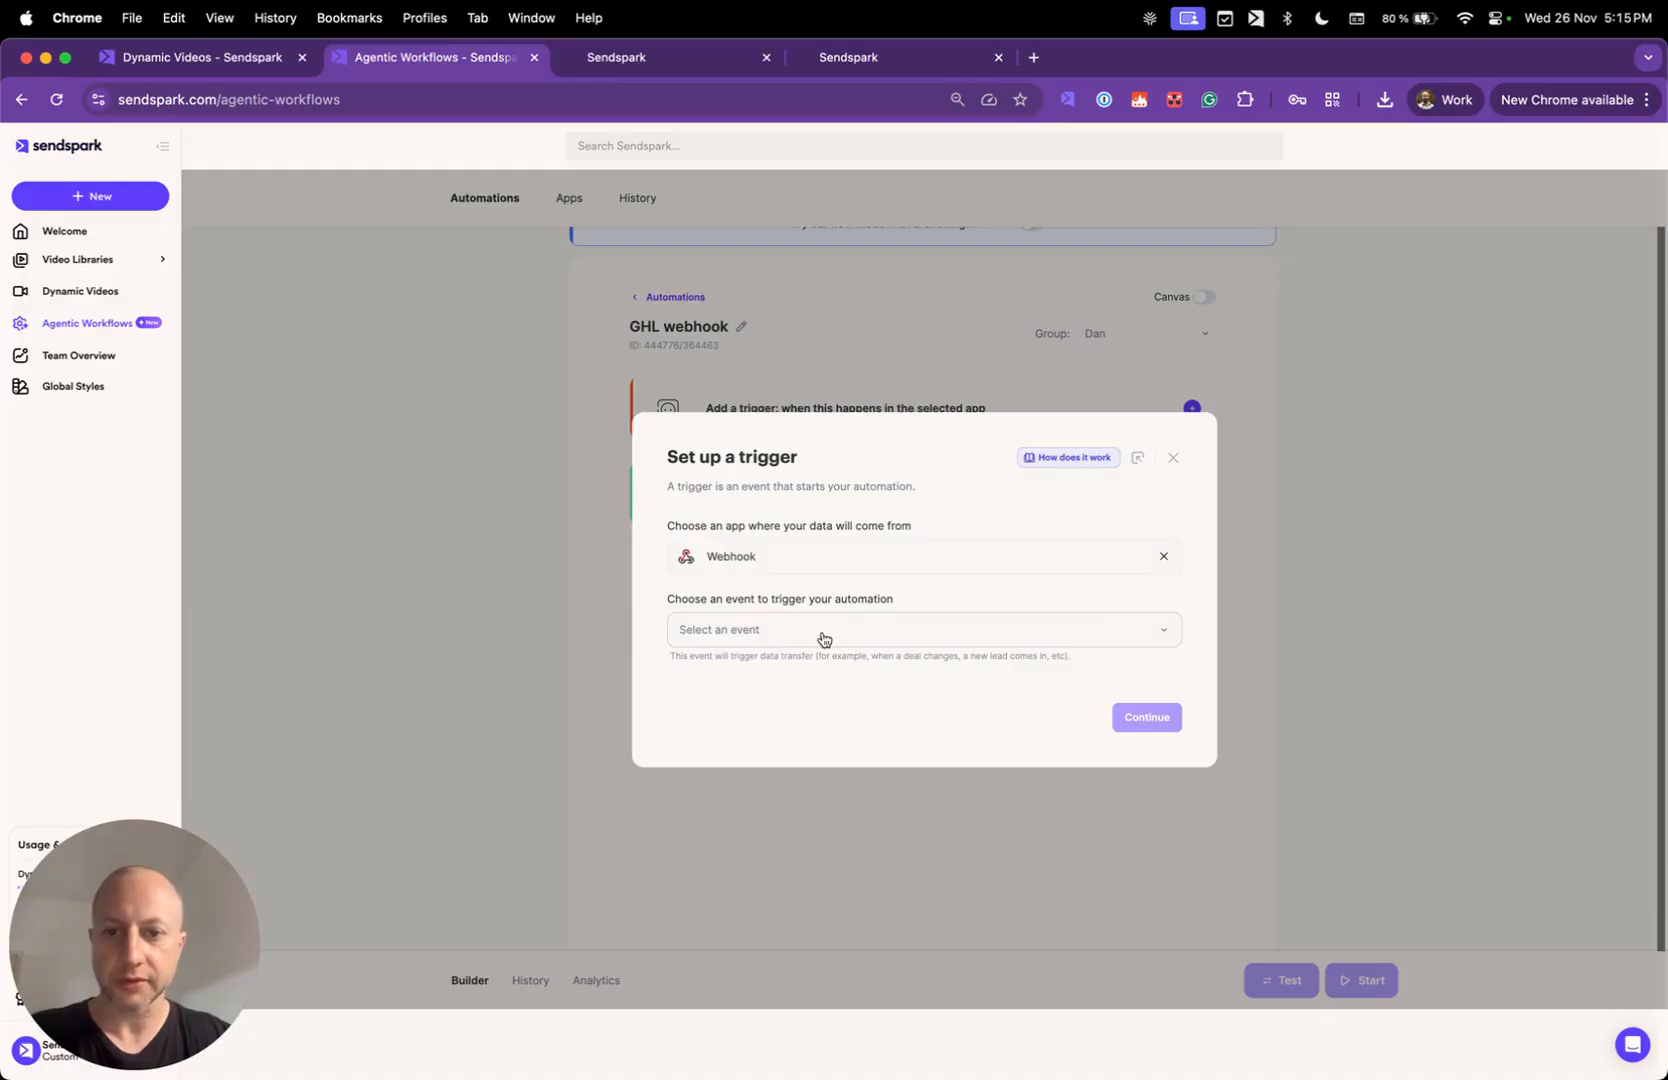
{"action": "left_click", "coordinate": [823, 639]}
{"action": "left_click", "coordinate": [775, 705]}
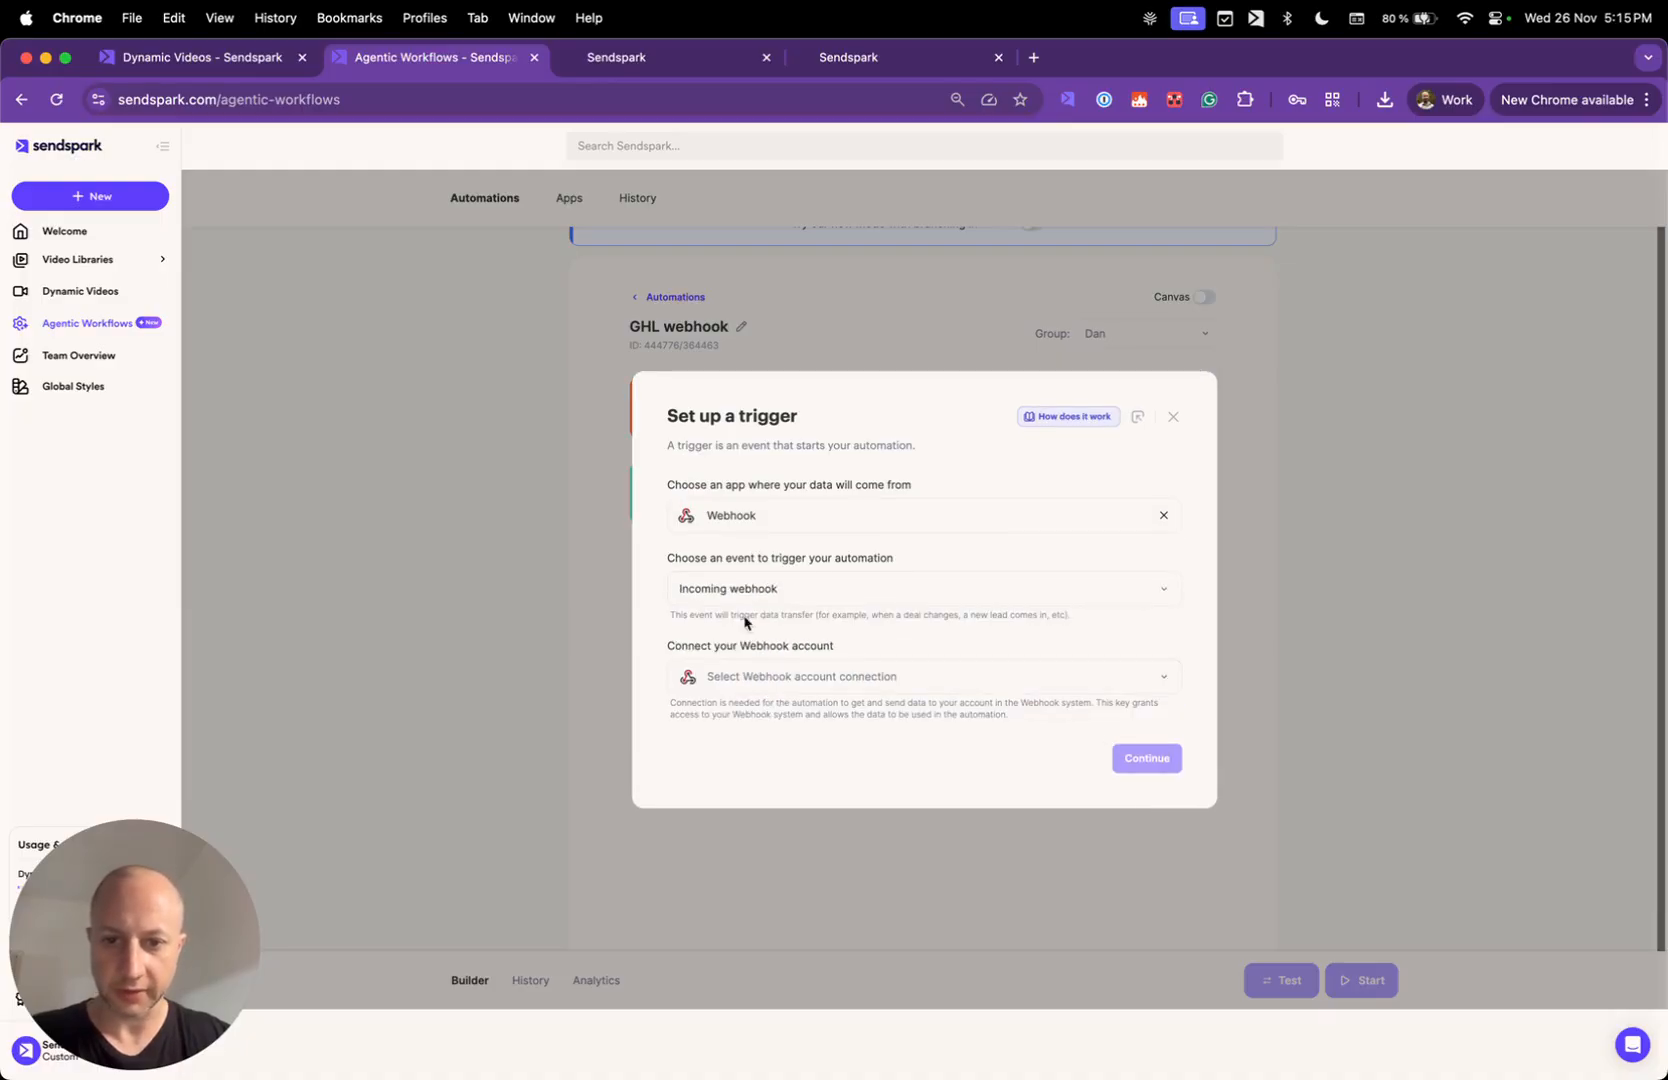
- Create a Webhook connection named "Nov 26th" for the trigger and start waiting for an incoming webhook
{"action": "left_click", "coordinate": [977, 687]}
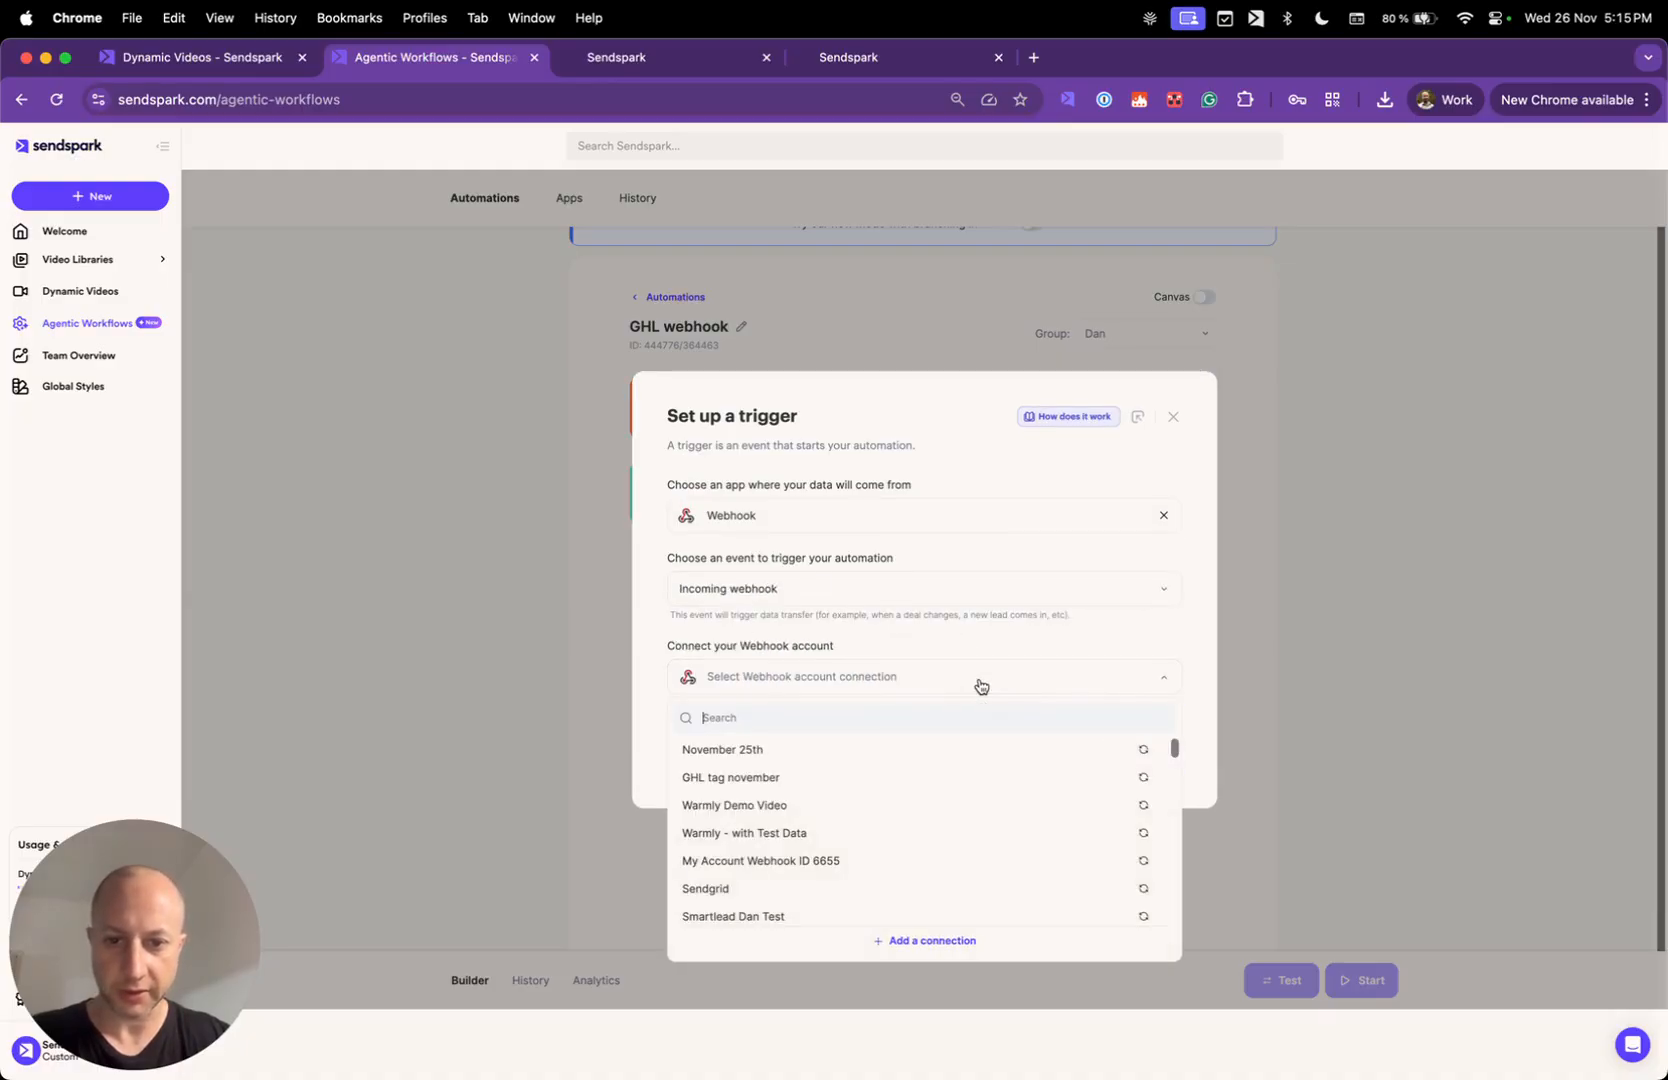
{"action": "left_click", "coordinate": [918, 942]}
{"action": "triple_click", "coordinate": [842, 481]}
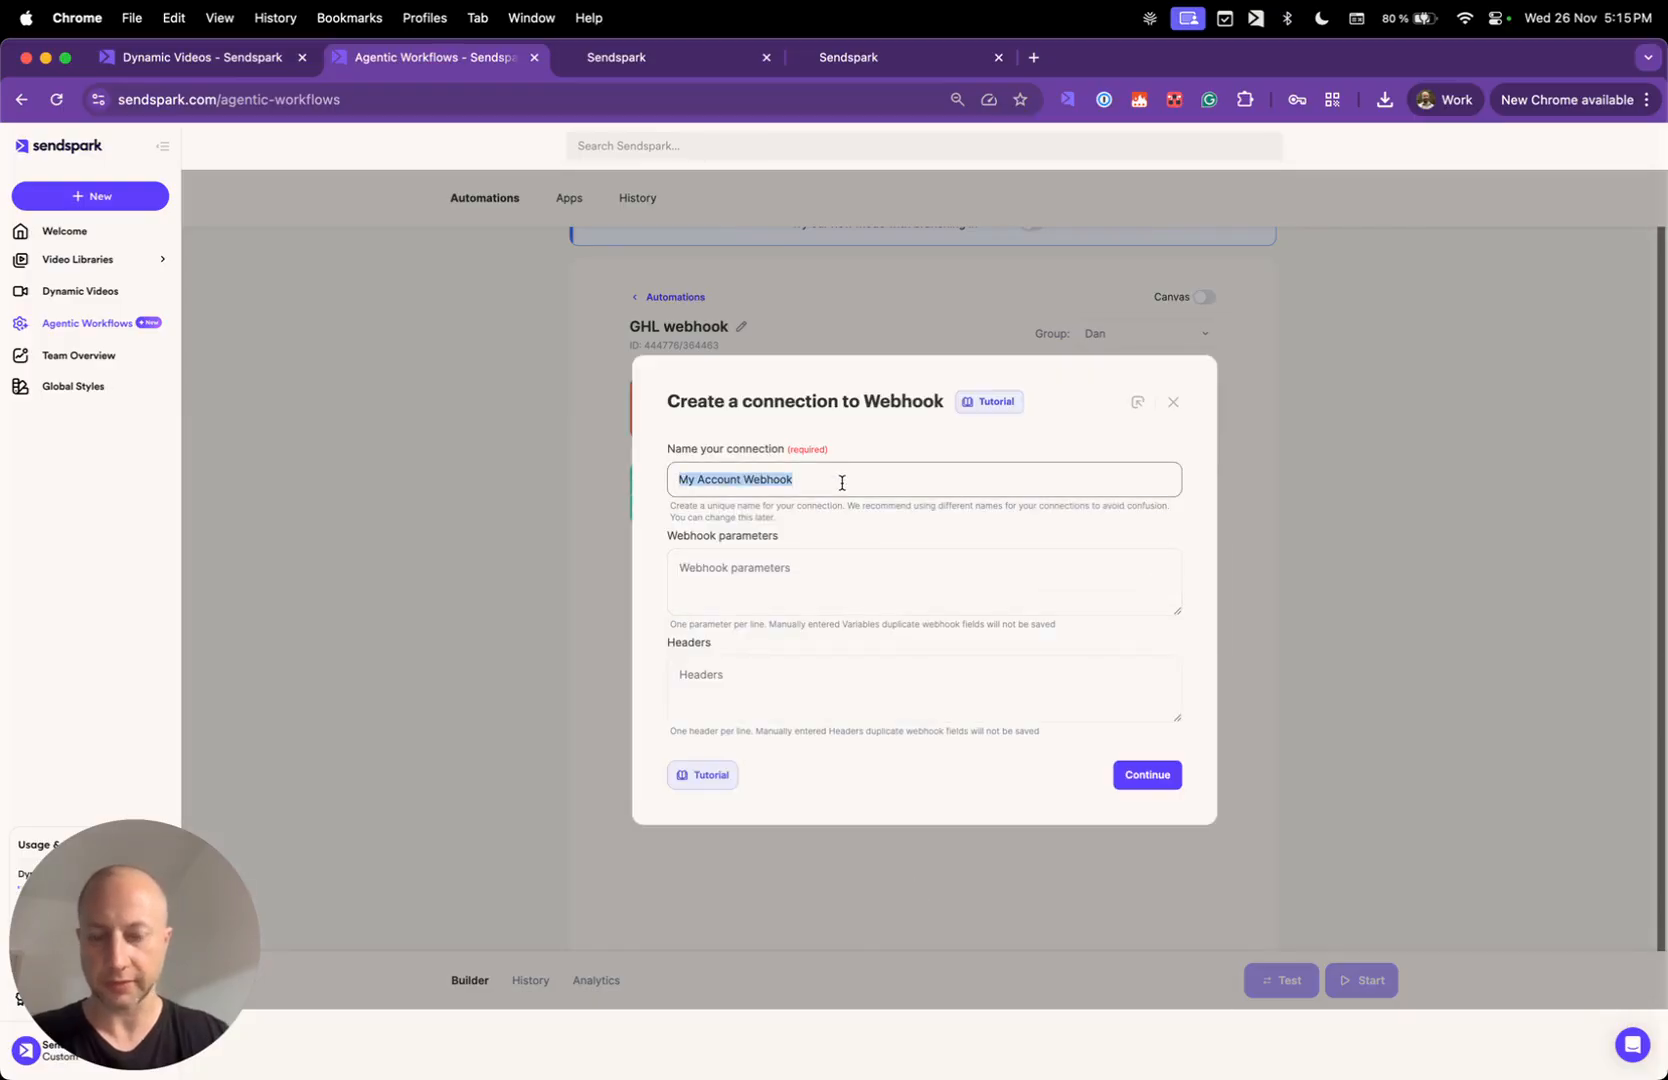
{"action": "type", "text": "Nov 26th"}
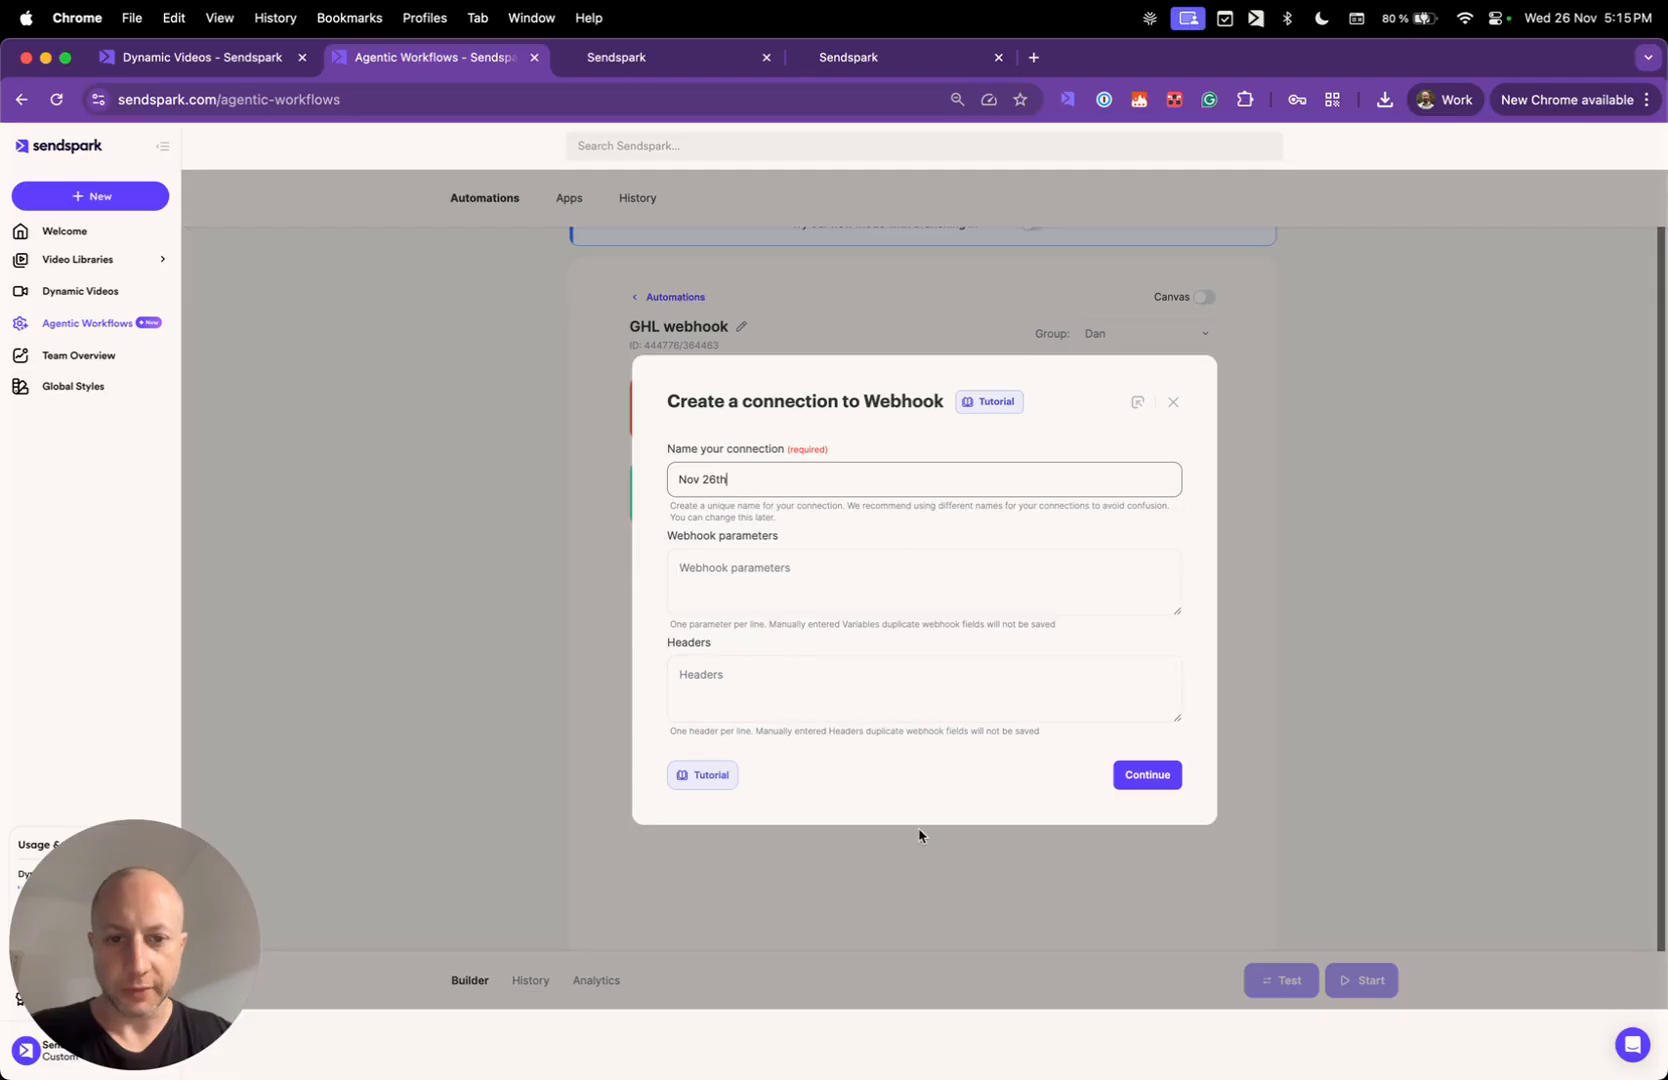
{"action": "left_click", "coordinate": [1147, 779]}
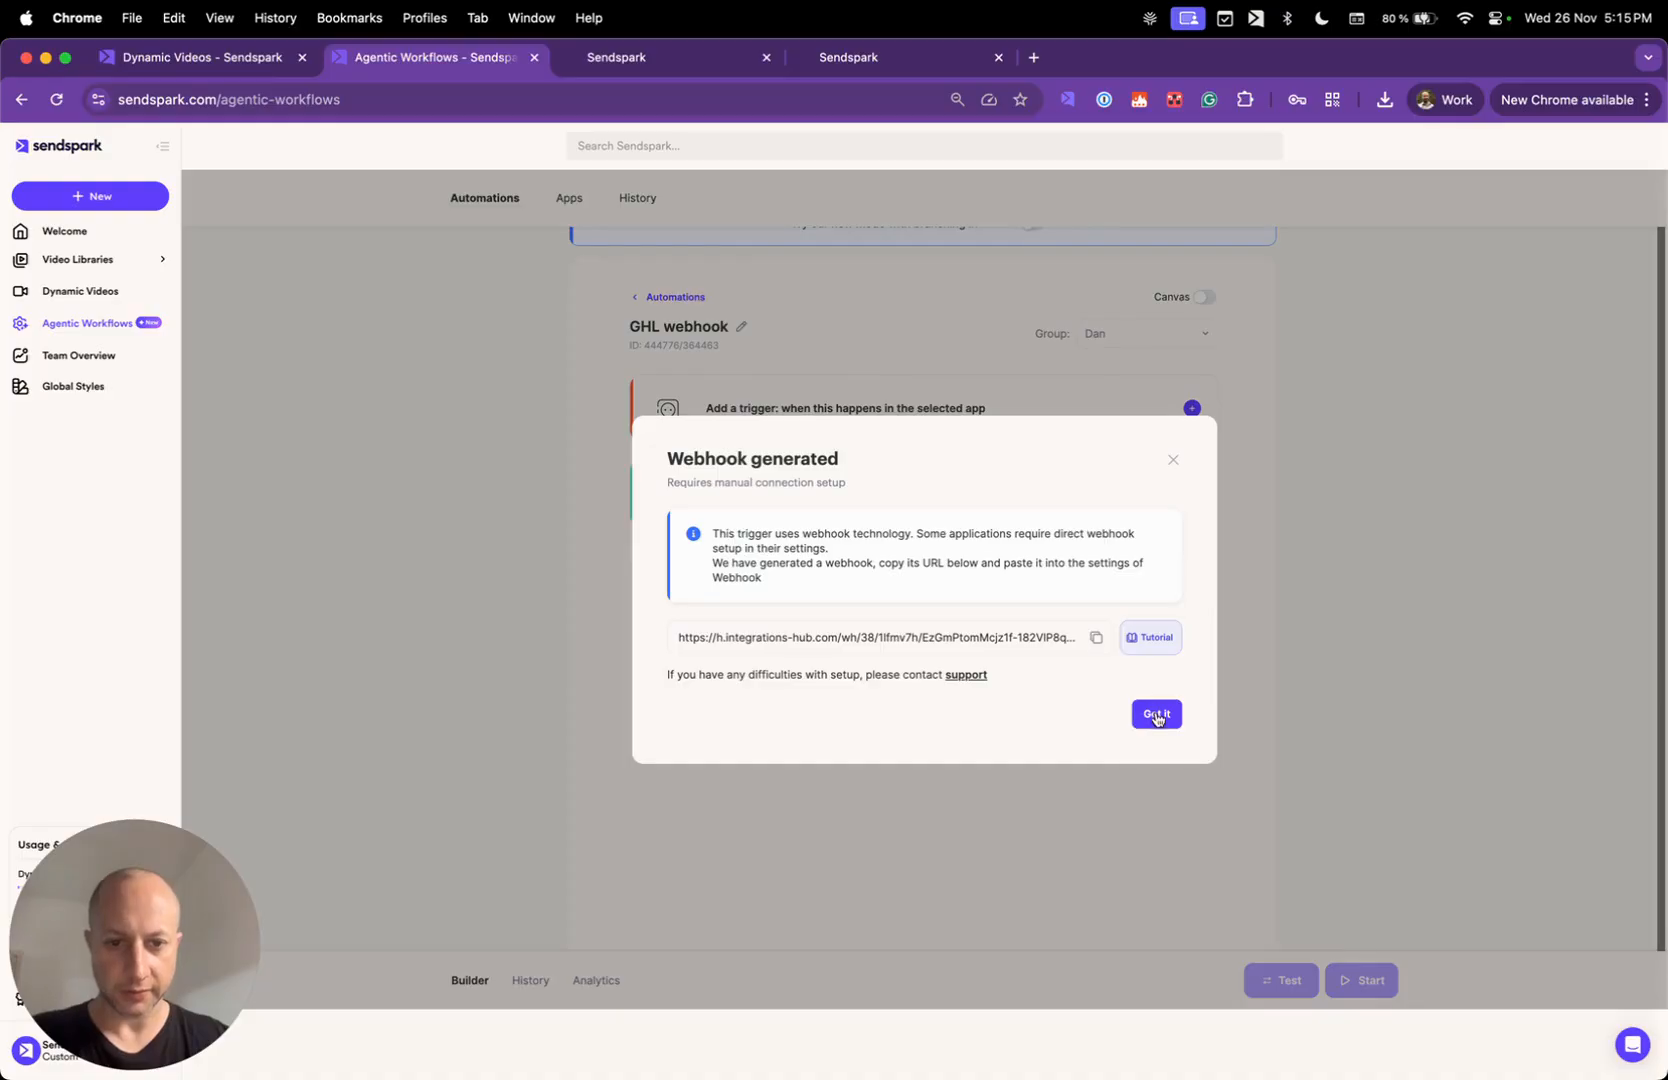
{"action": "left_click", "coordinate": [1157, 715]}
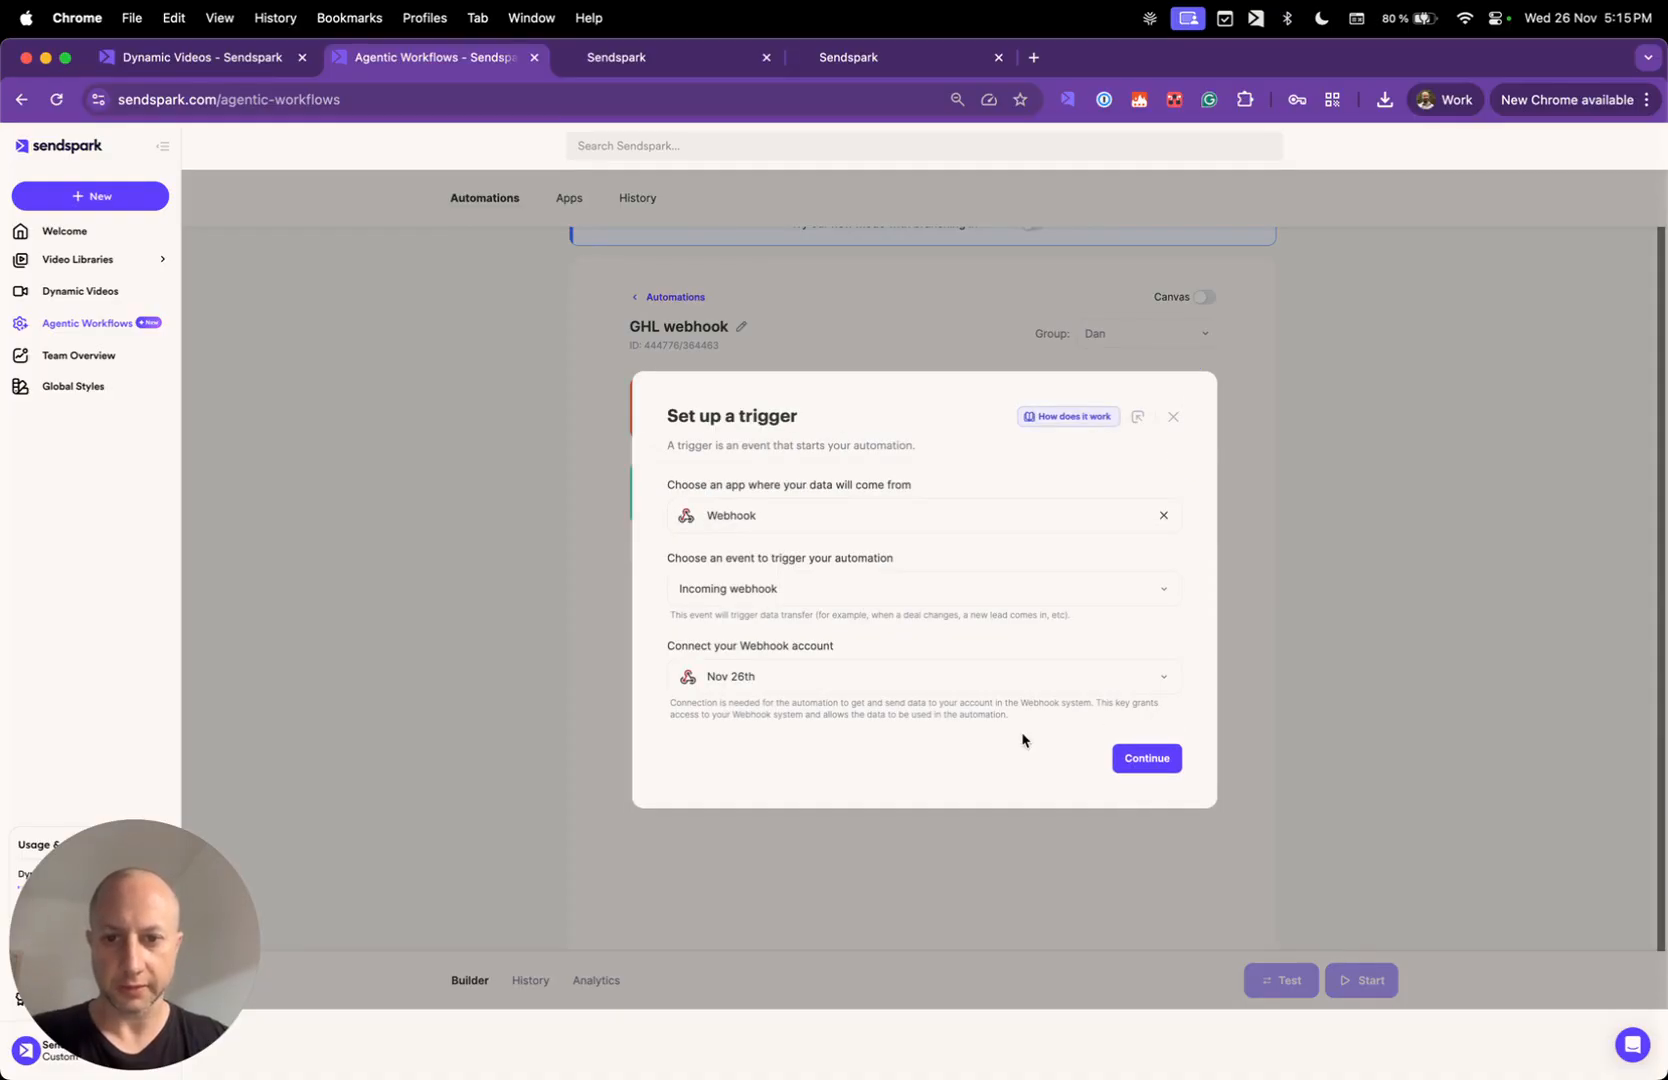
{"action": "left_click", "coordinate": [1143, 759]}
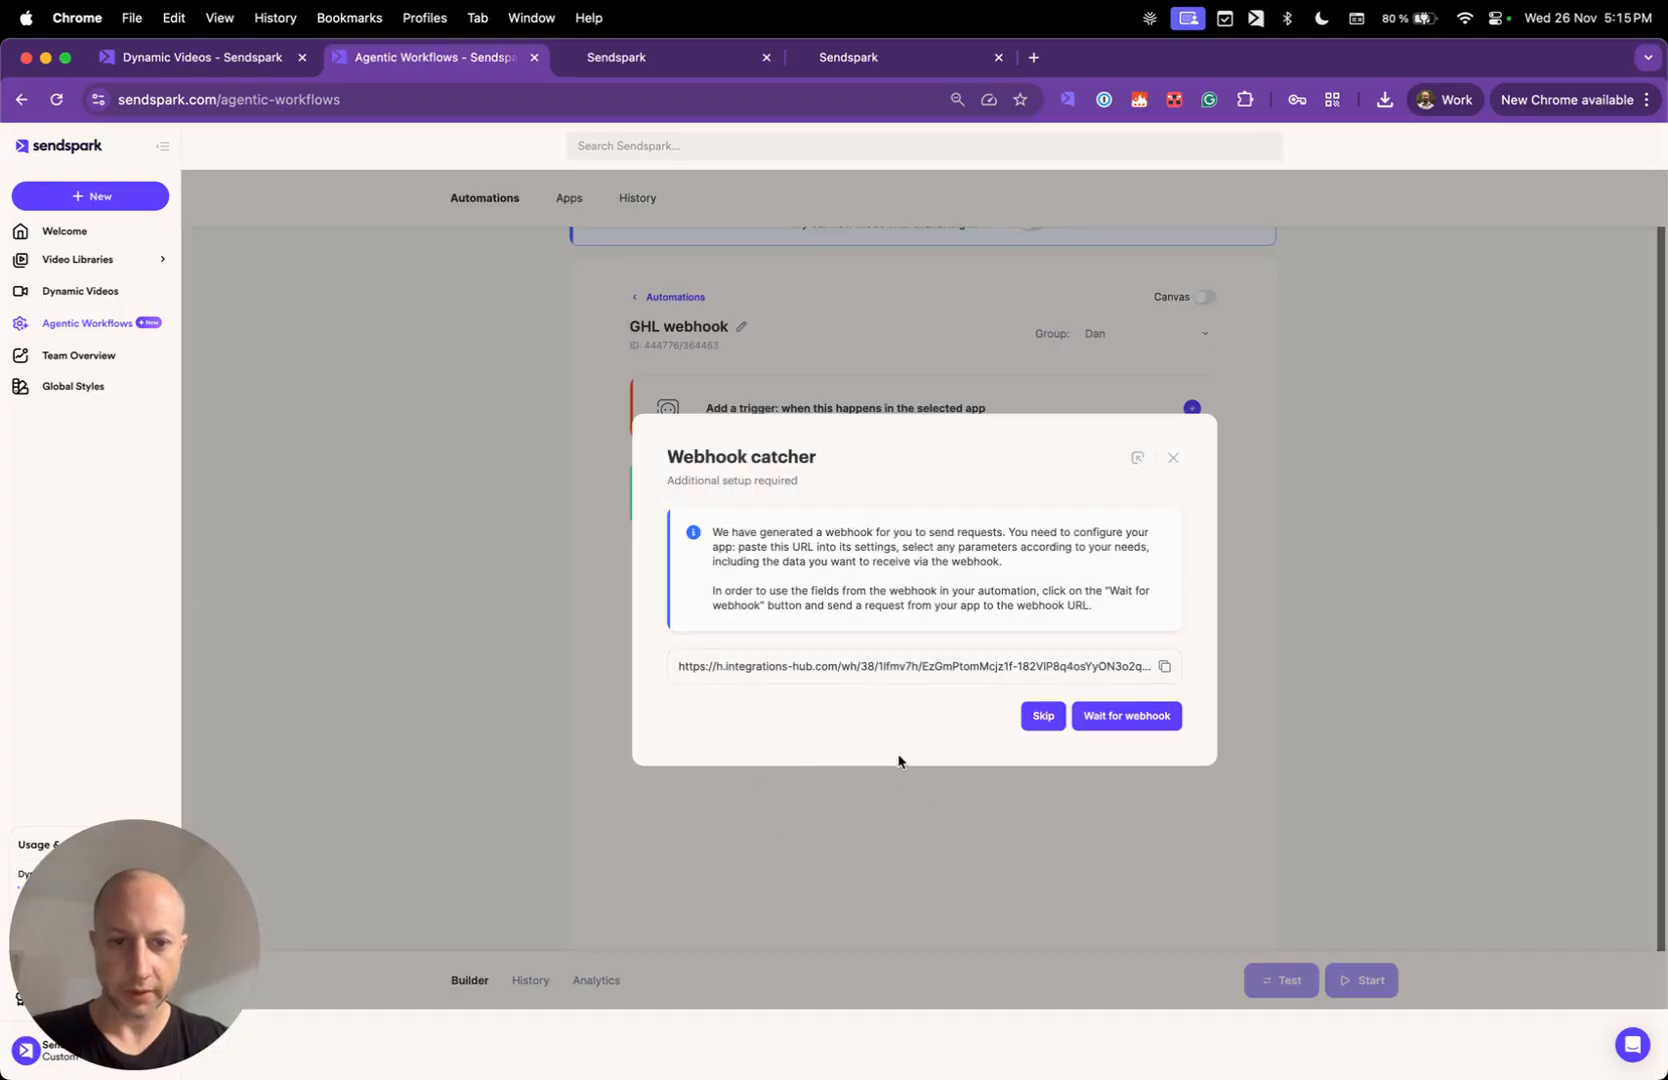
{"action": "left_click", "coordinate": [1143, 710]}
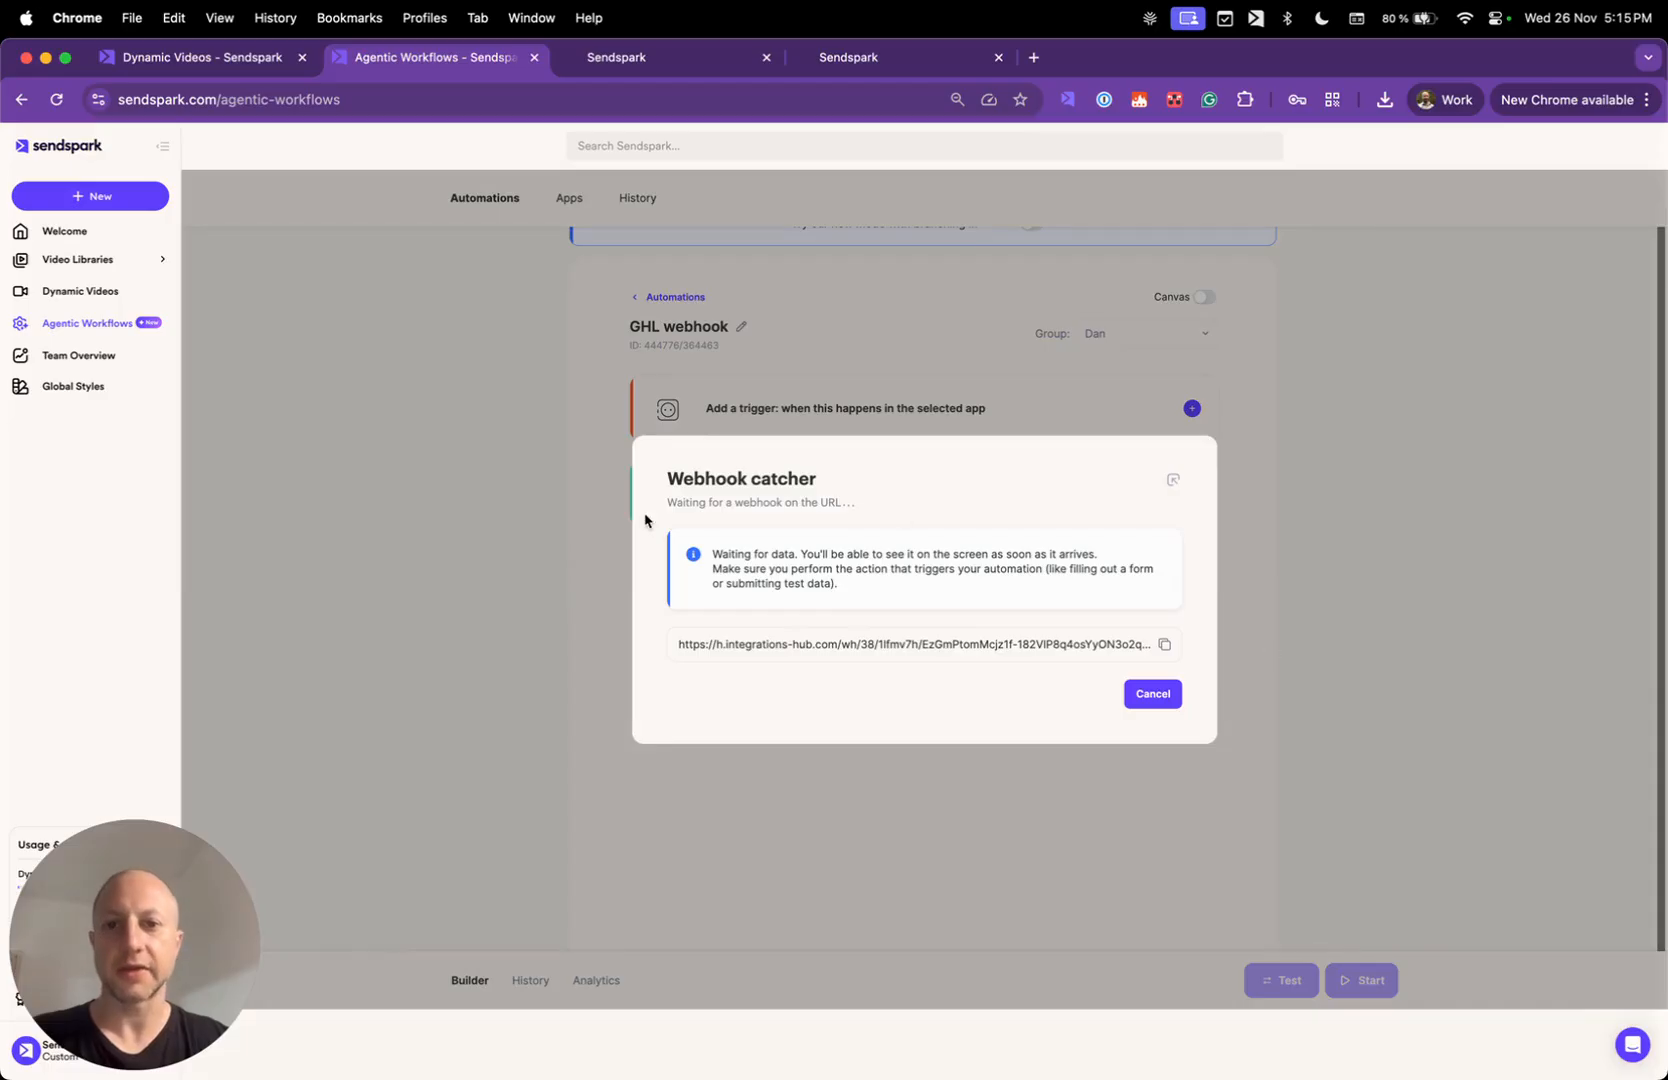
- Switch to the new GoHighLevel workflow and start a Contact Tag trigger in it
{"action": "left_click", "coordinate": [610, 58]}
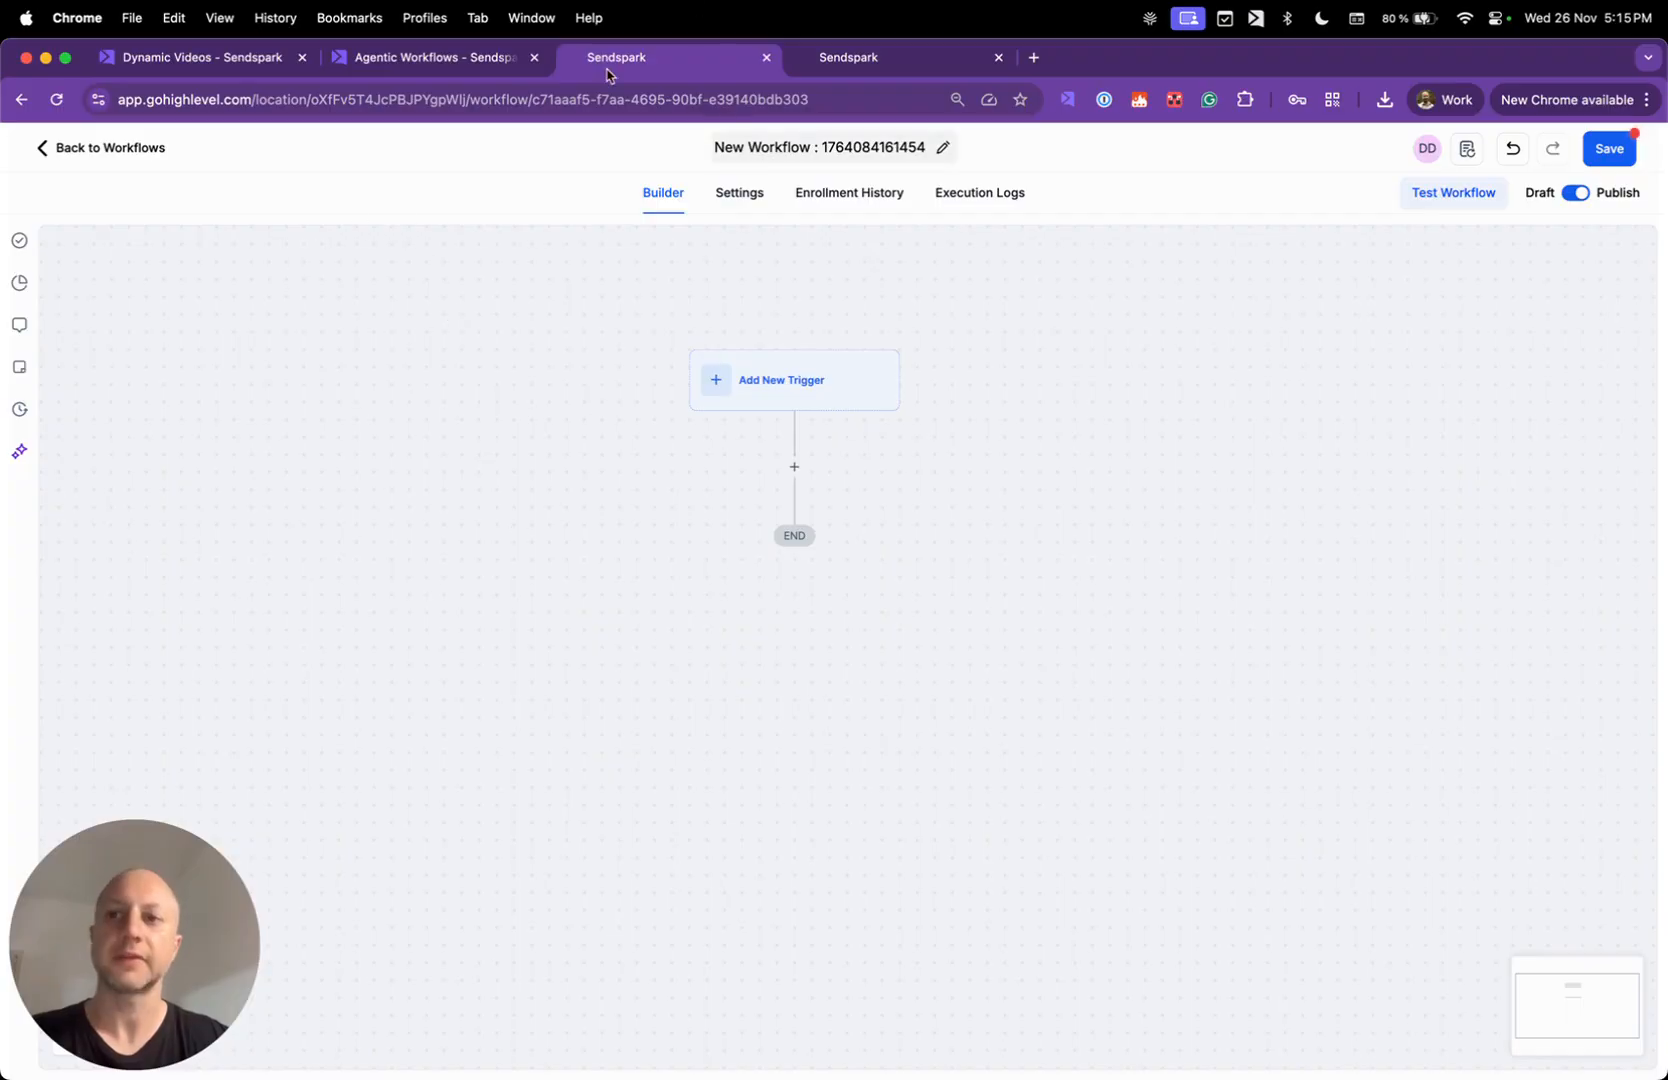
{"action": "scroll", "coordinate": [1091, 432], "scroll_direction": "left", "scroll_amount": 1}
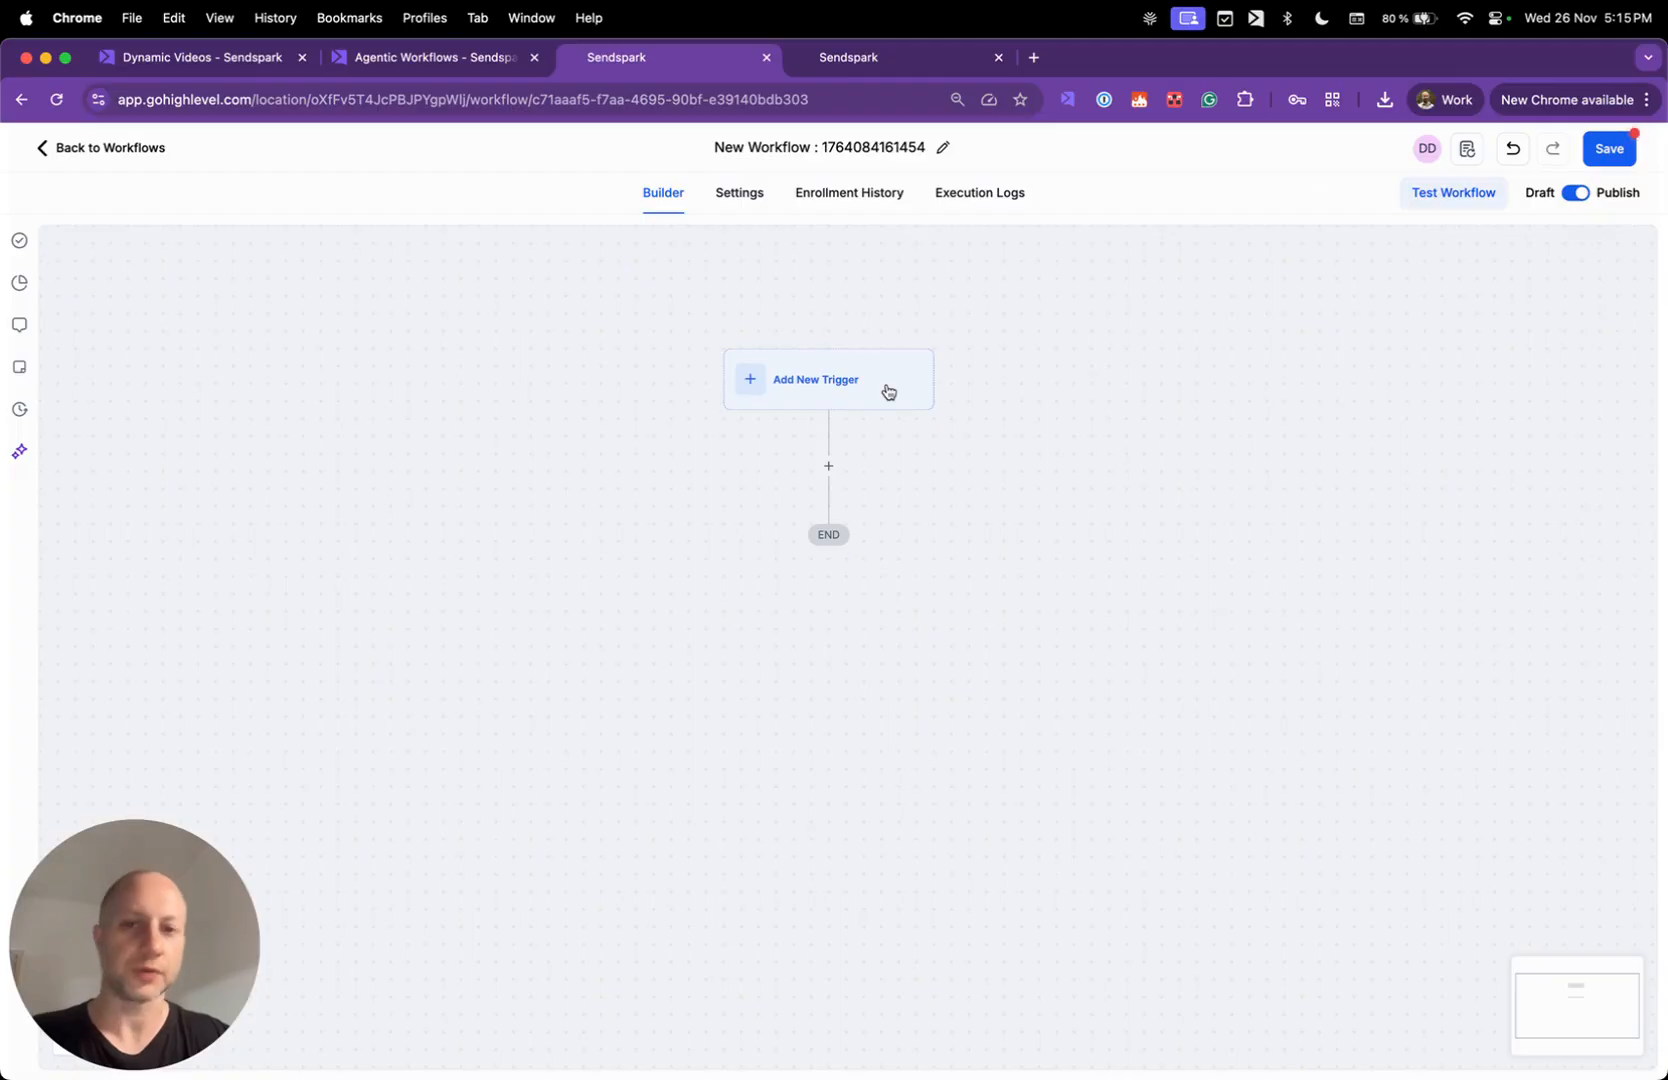
{"action": "left_click", "coordinate": [825, 383]}
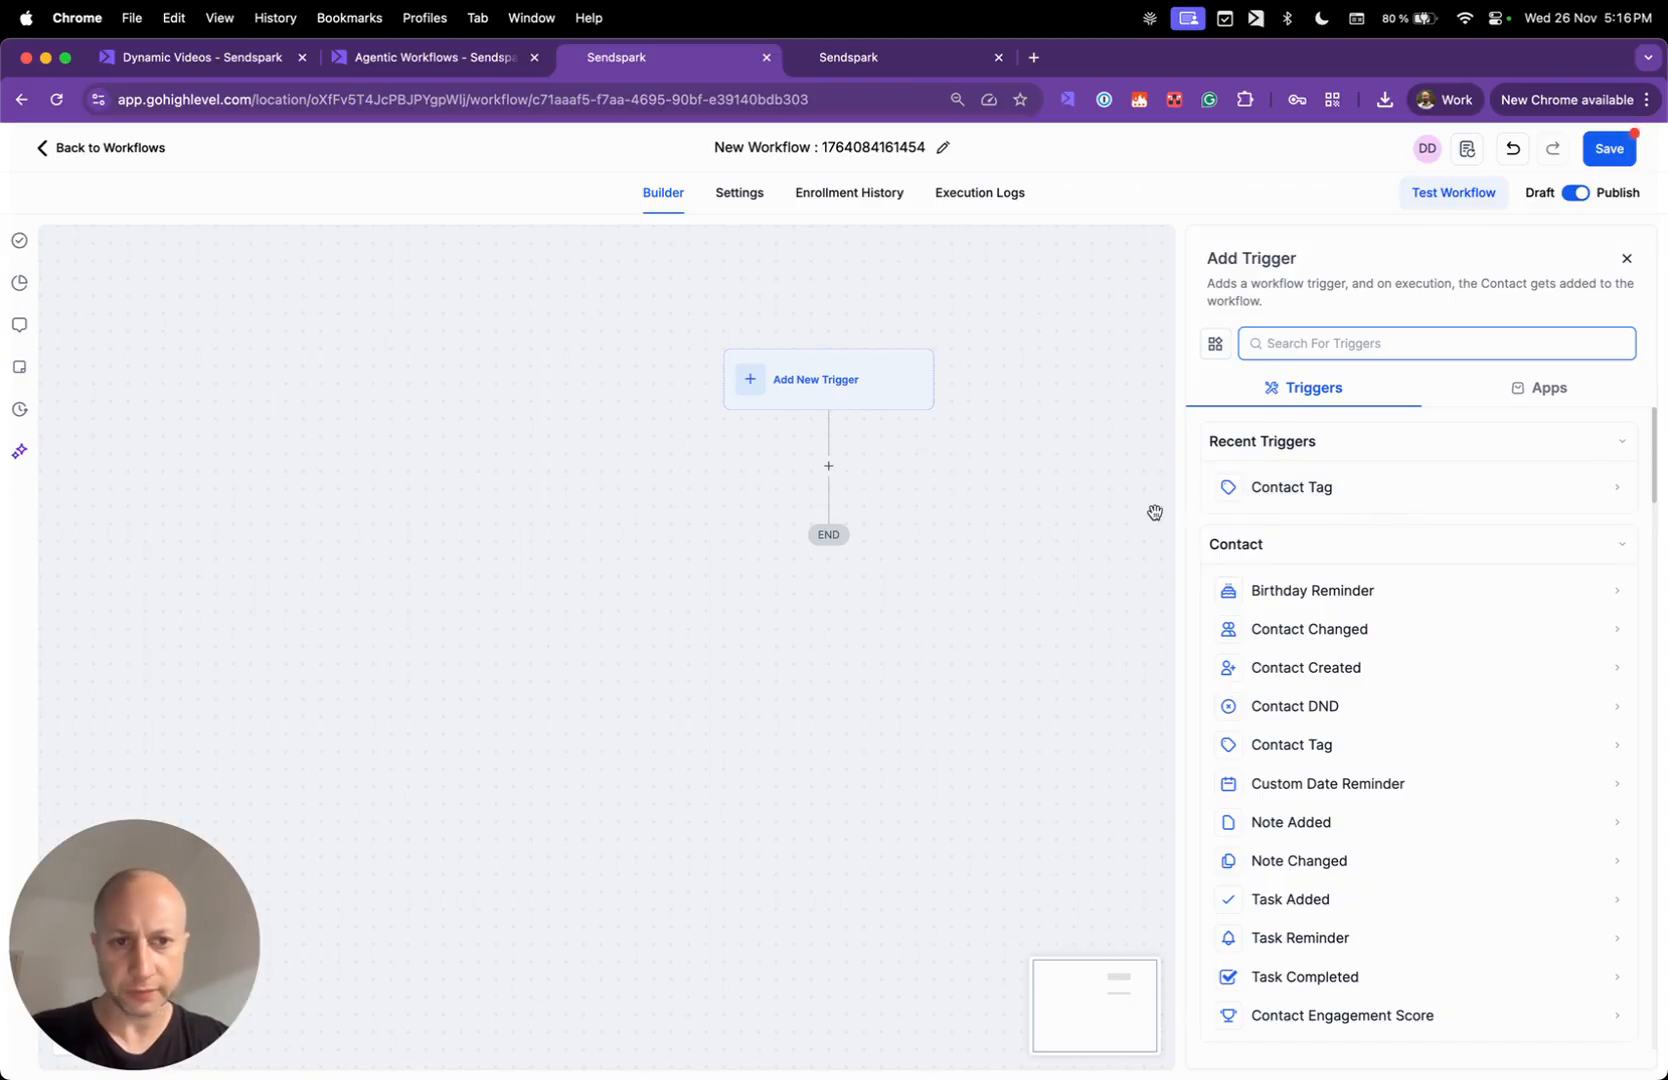
{"action": "left_click", "coordinate": [1329, 494]}
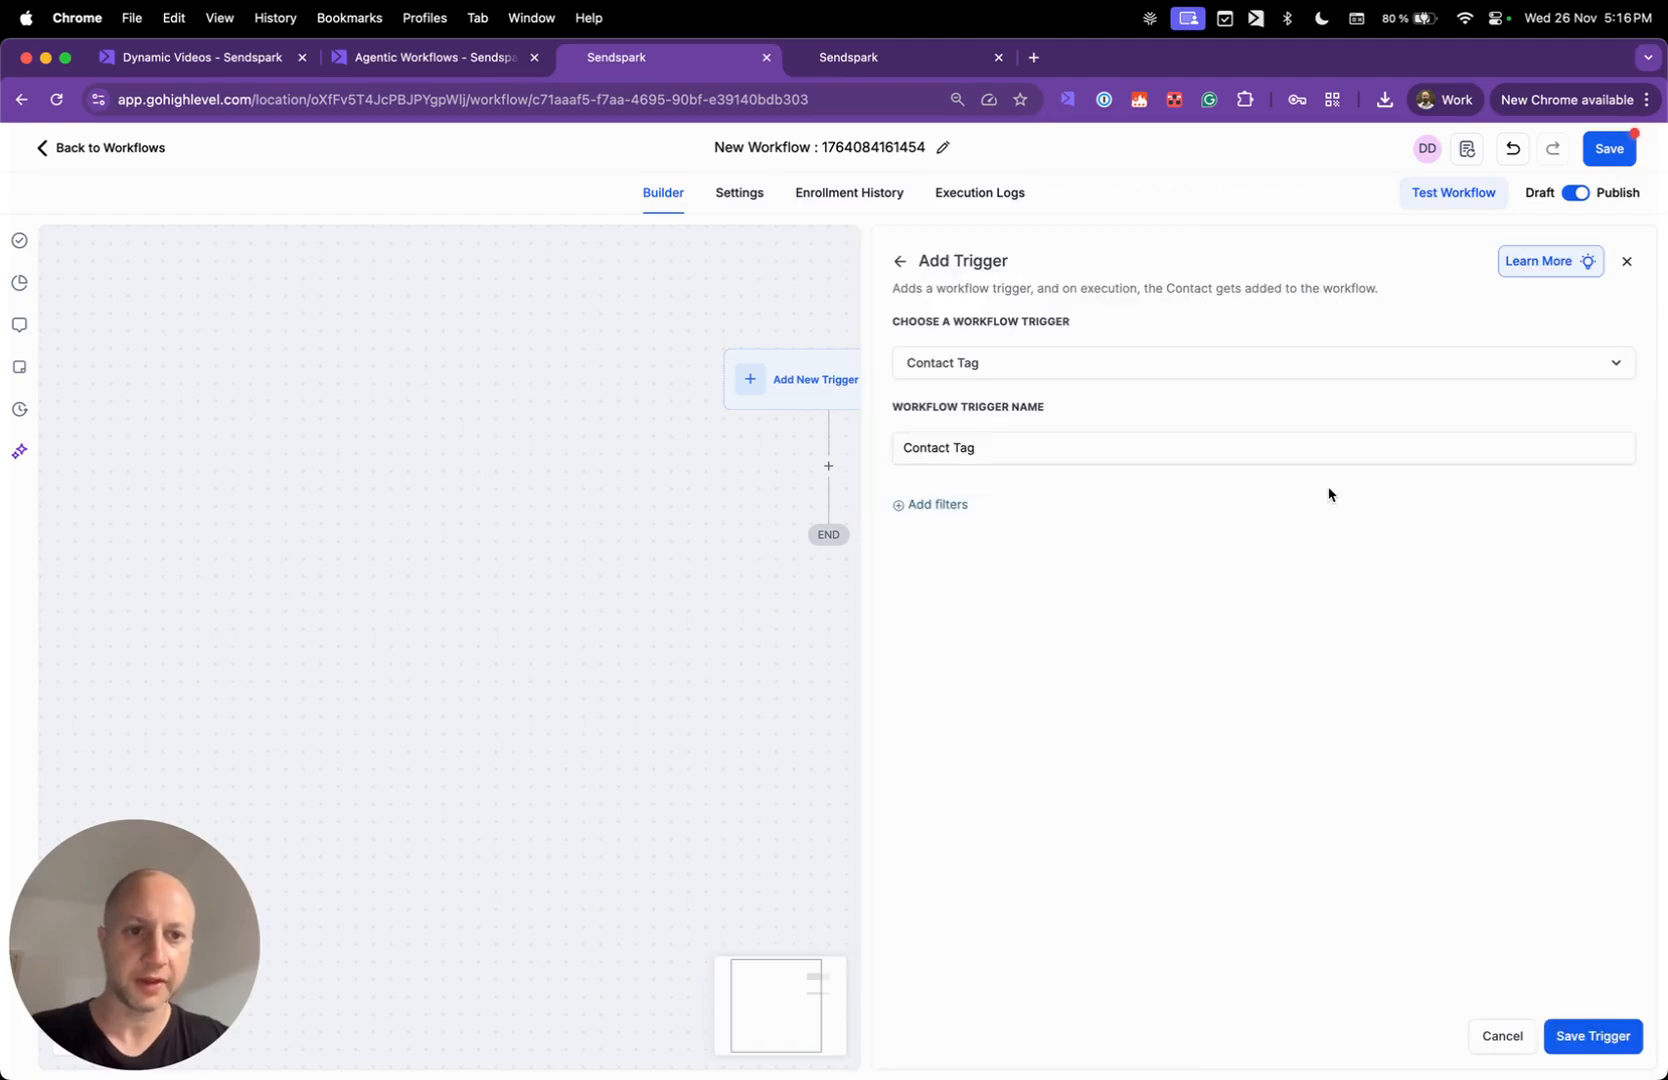
- Filter the Contact Tag trigger by Tag Added with a newly created tag "nov26", and save the trigger
{"action": "left_click", "coordinate": [943, 506]}
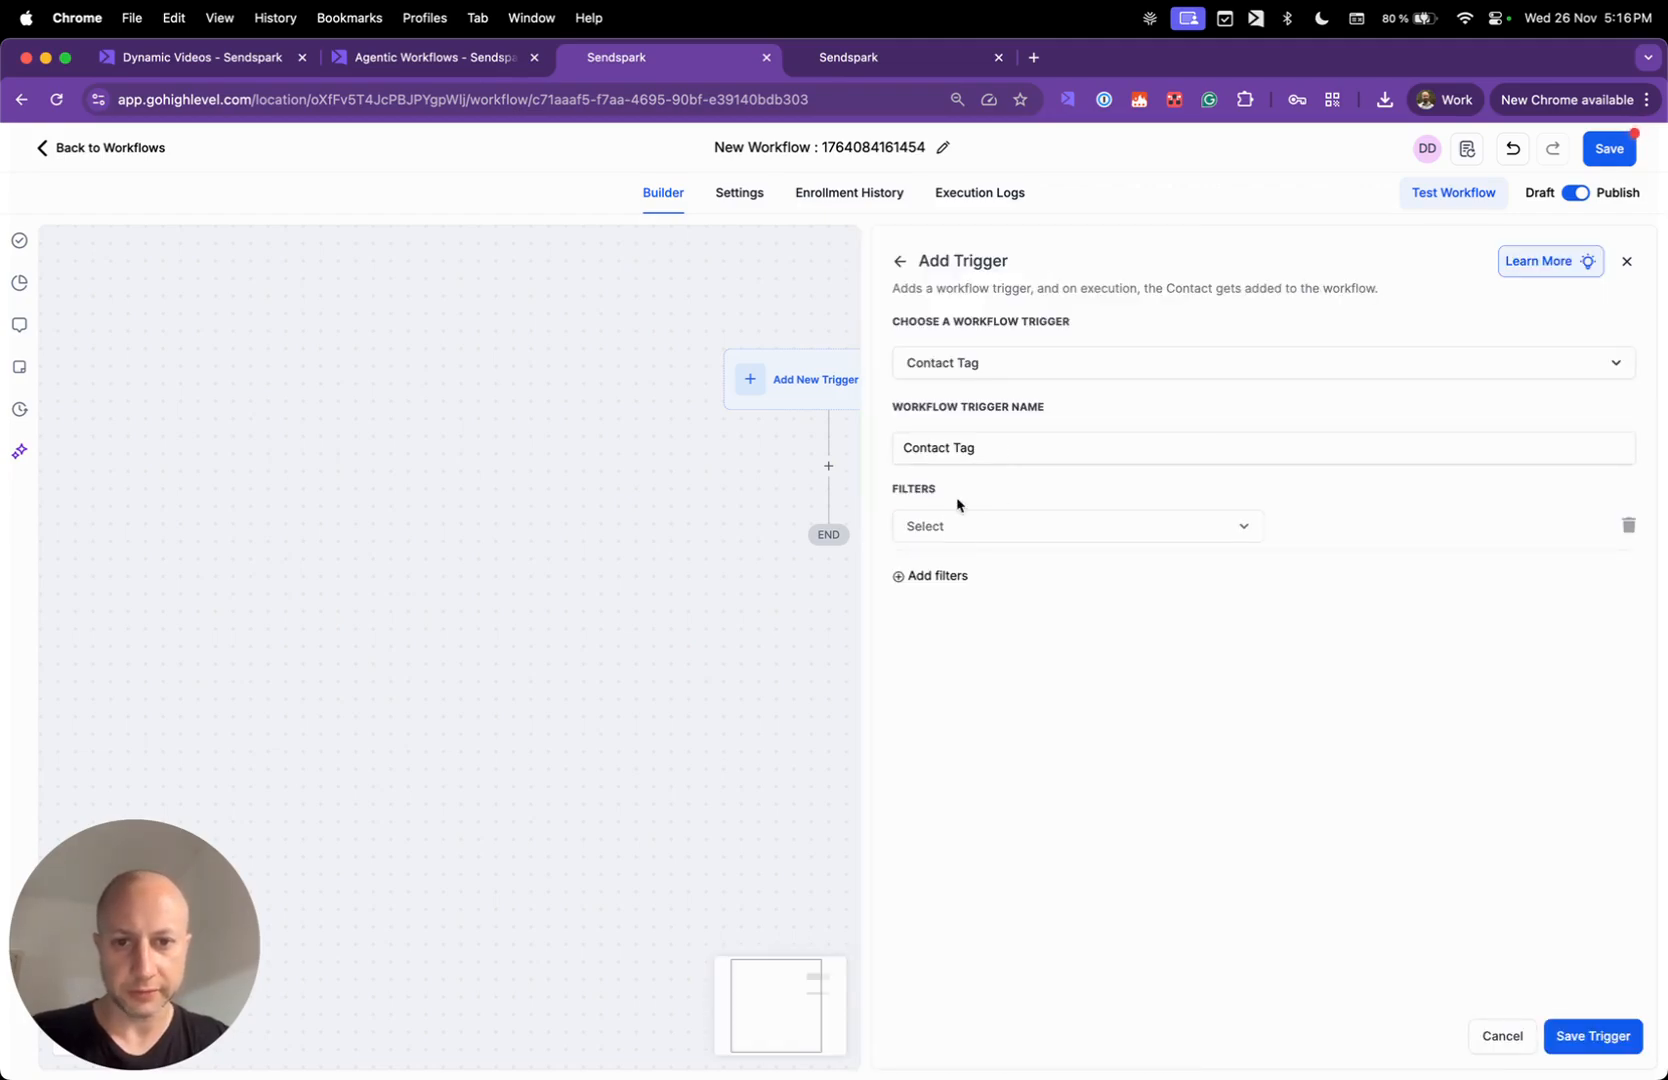
{"action": "left_click", "coordinate": [999, 527]}
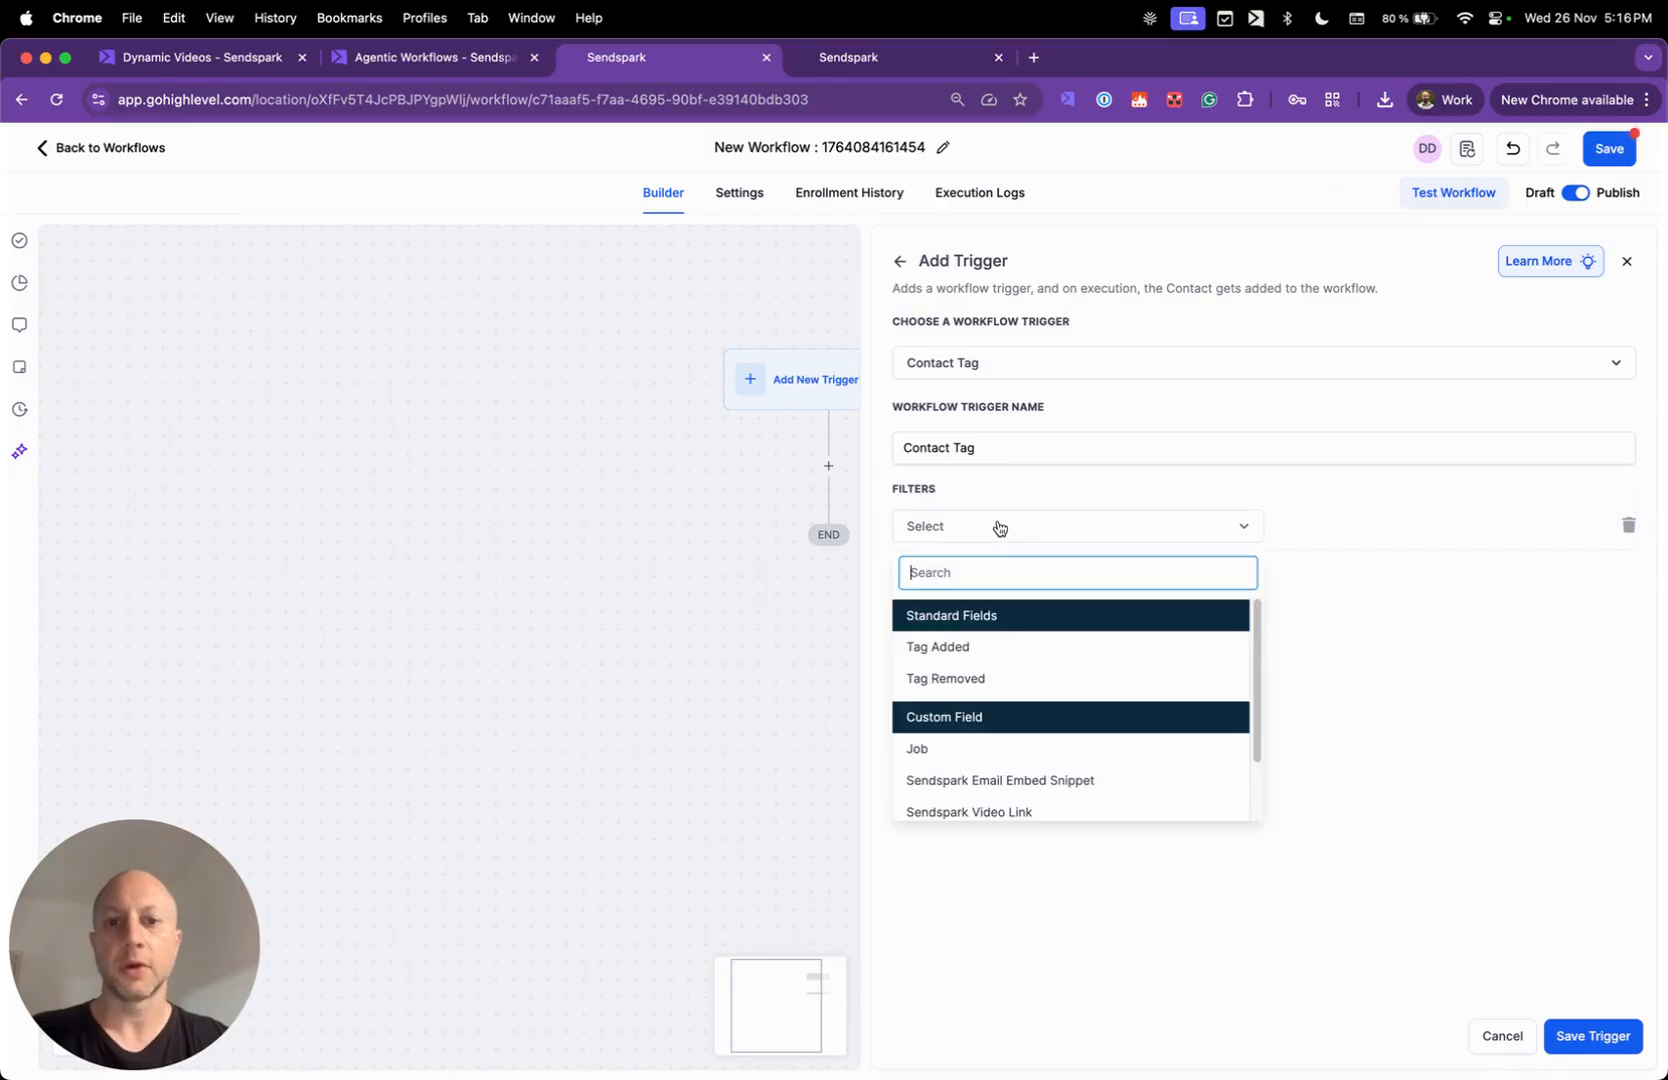
{"action": "left_click", "coordinate": [979, 652]}
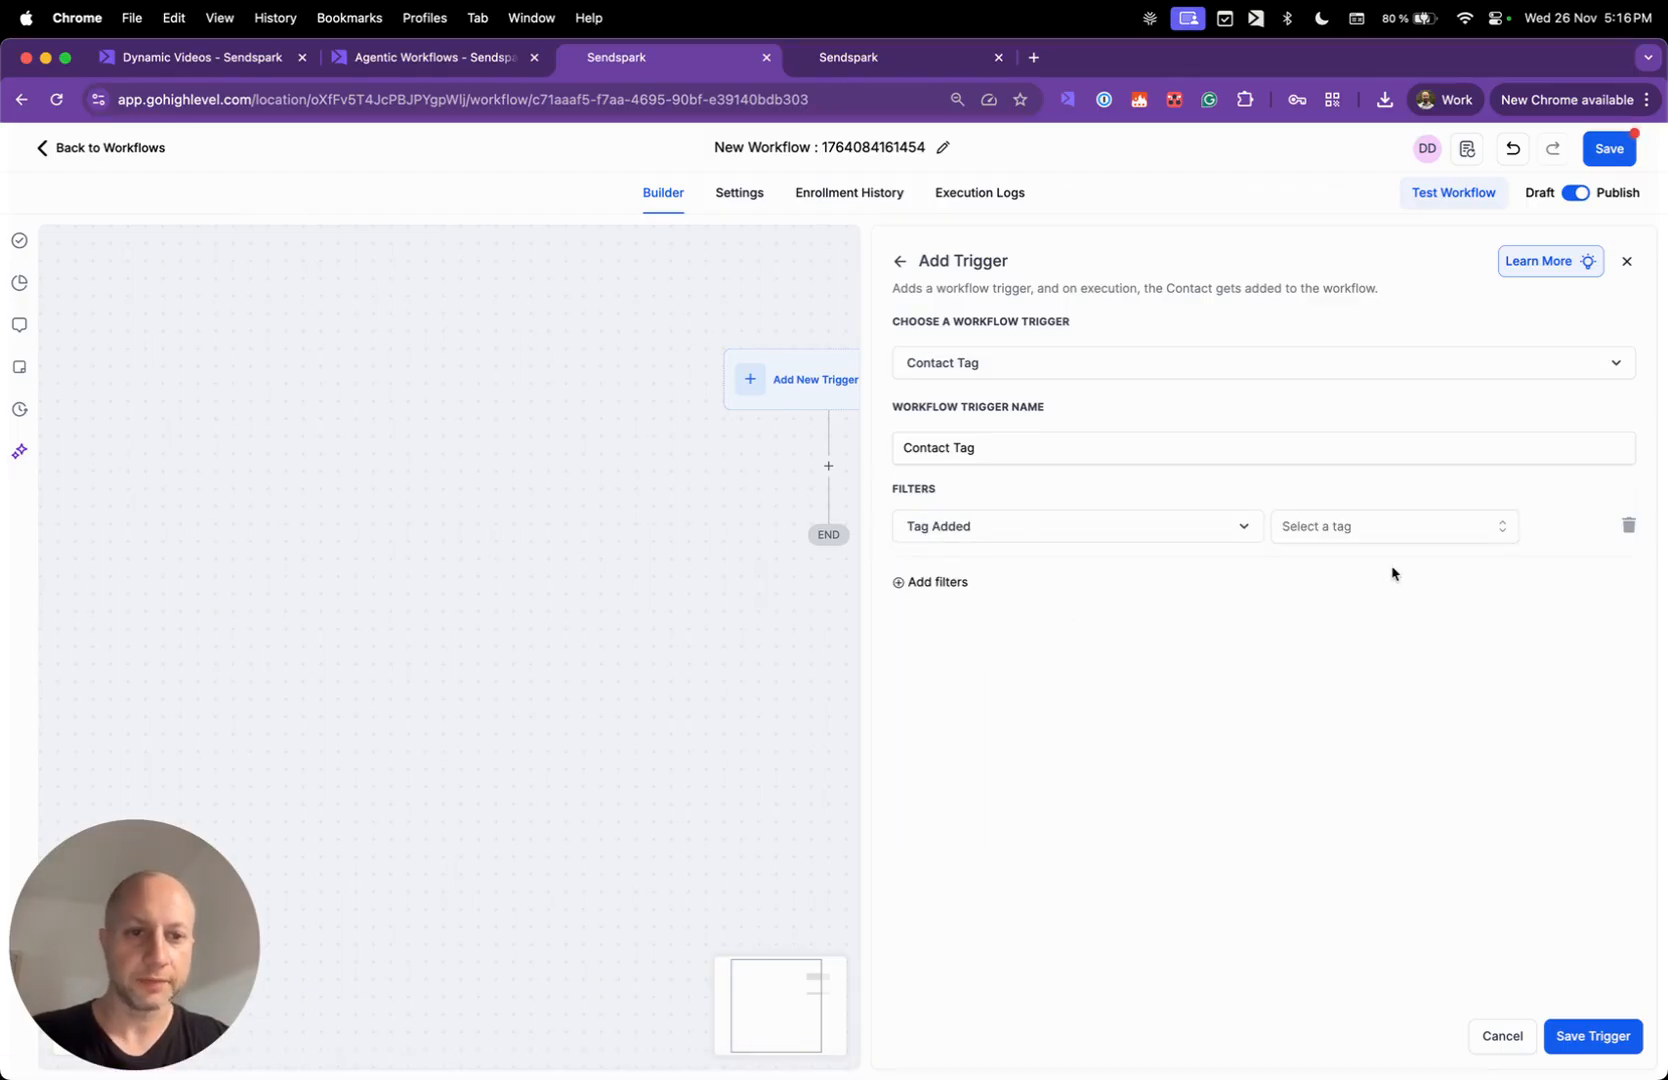
{"action": "left_click", "coordinate": [1406, 532]}
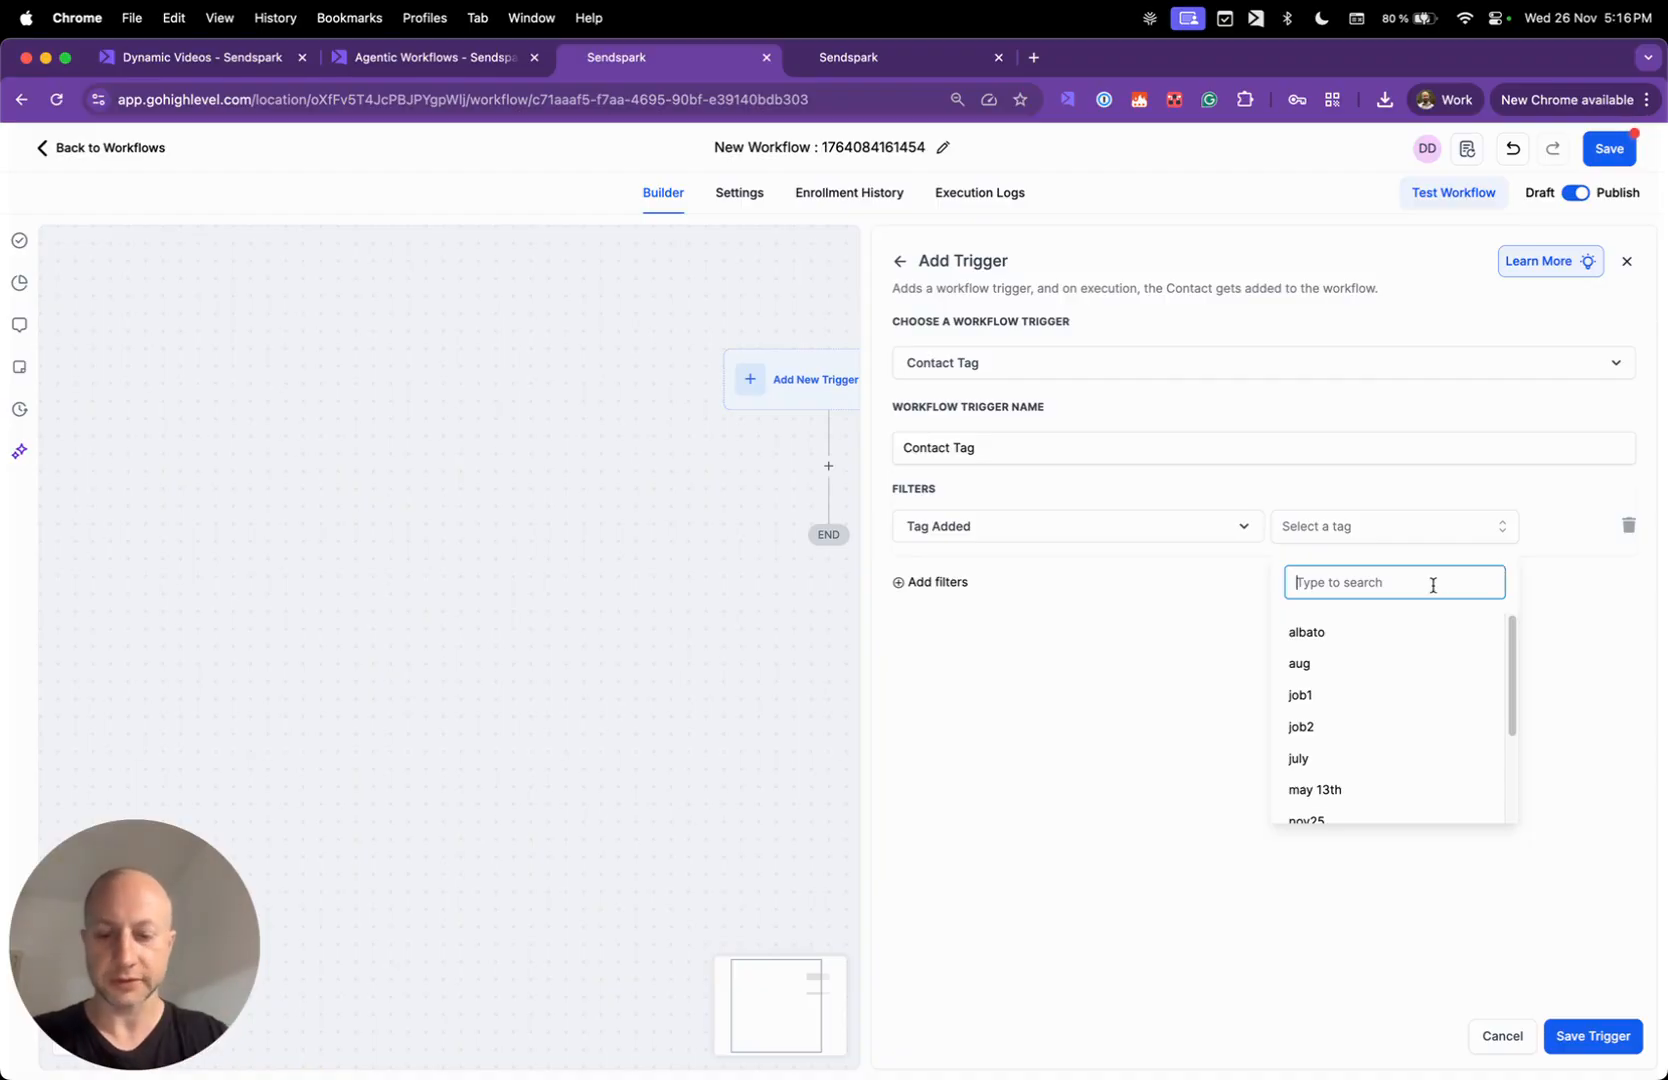
{"action": "type", "text": "Nov26"}
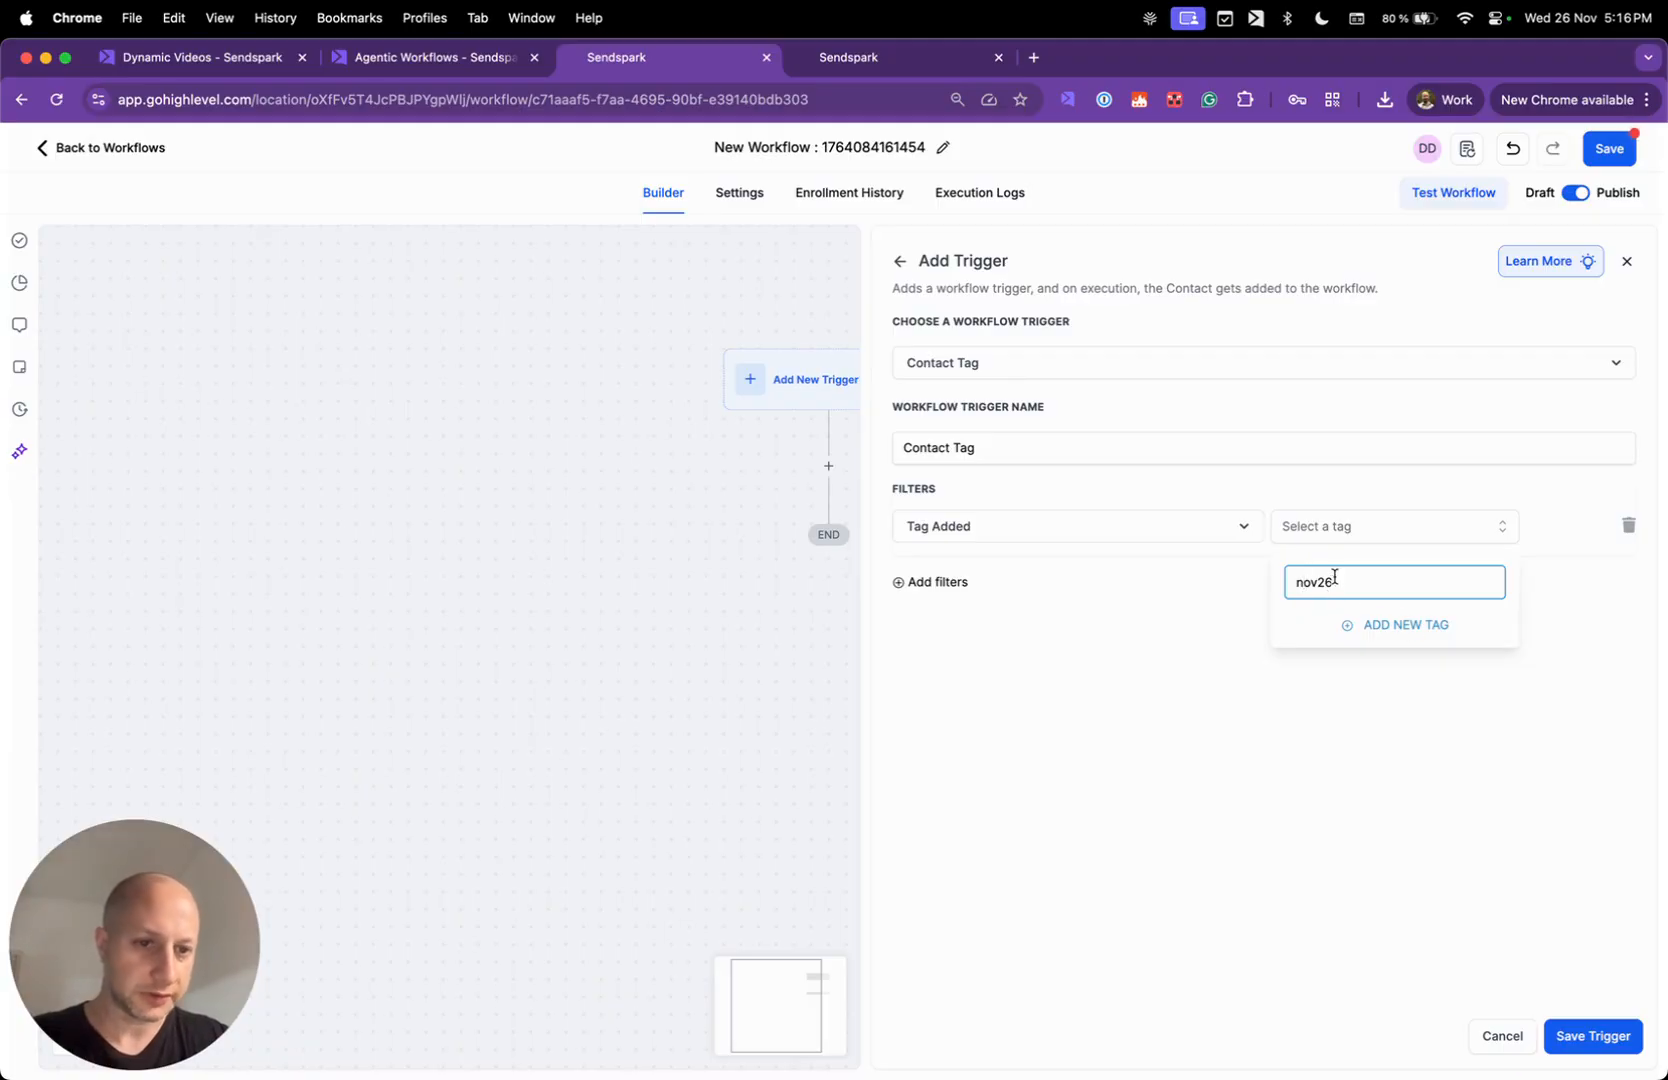
{"action": "left_click", "coordinate": [1406, 628]}
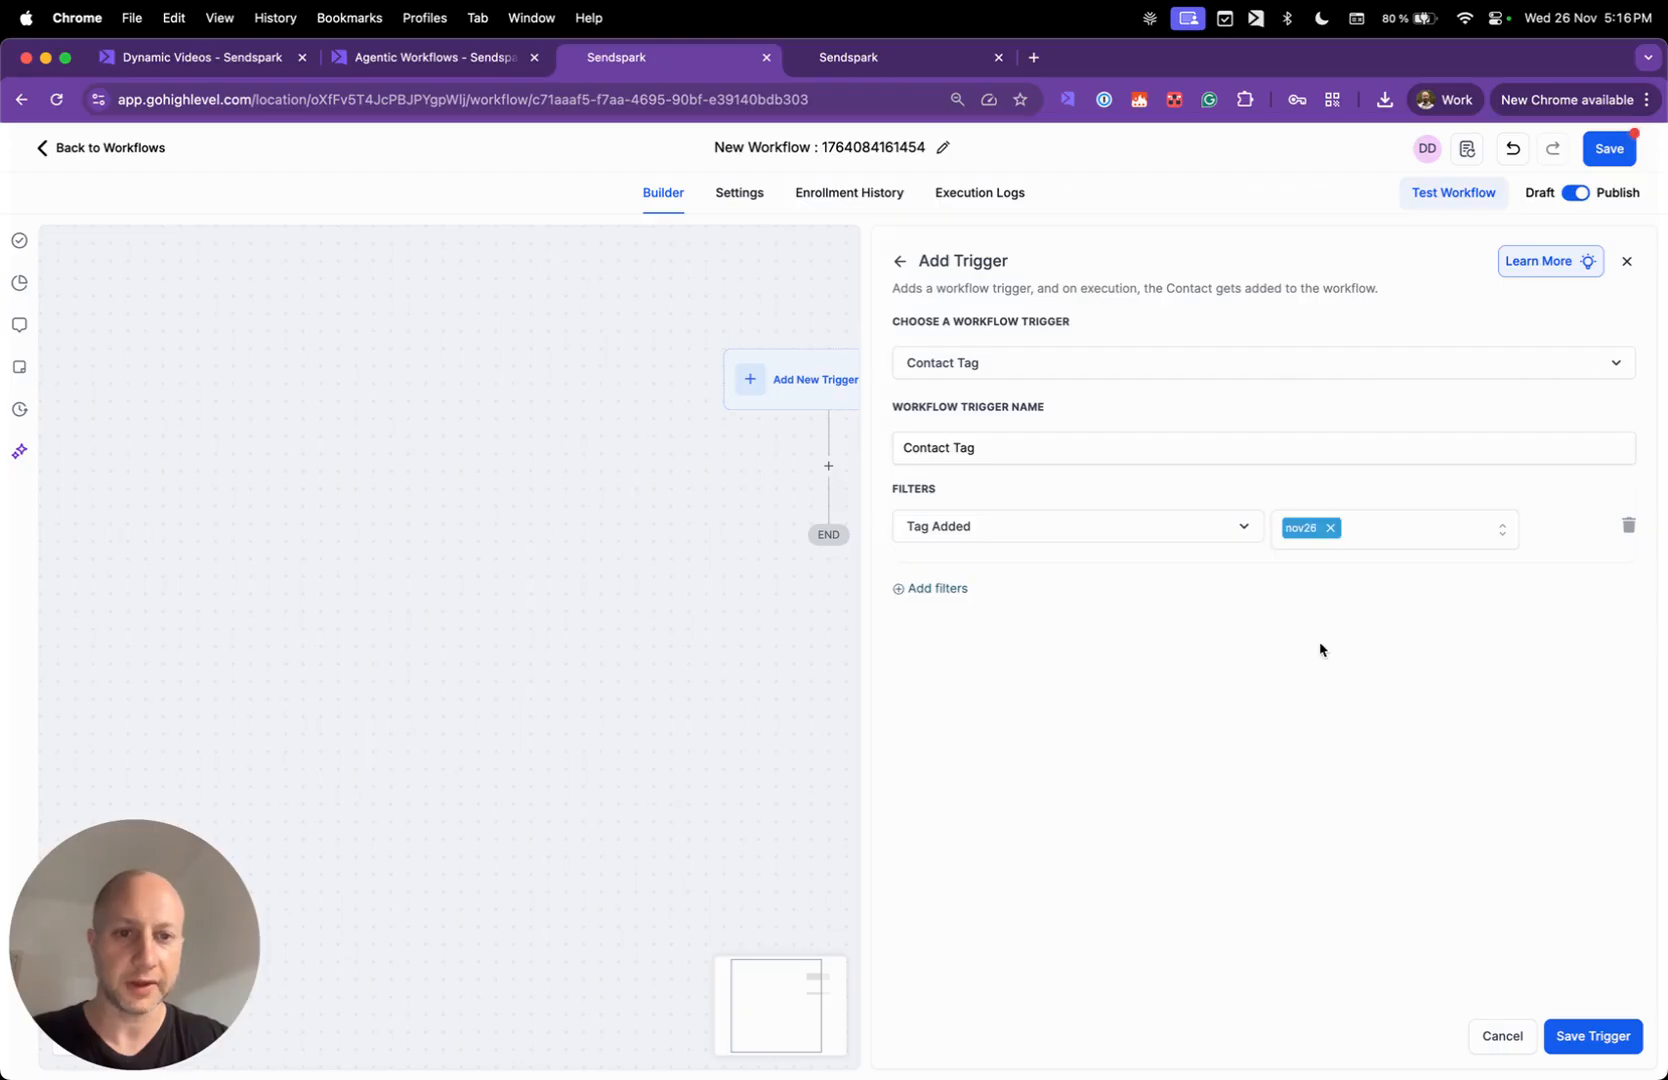
{"action": "left_click", "coordinate": [1582, 1038]}
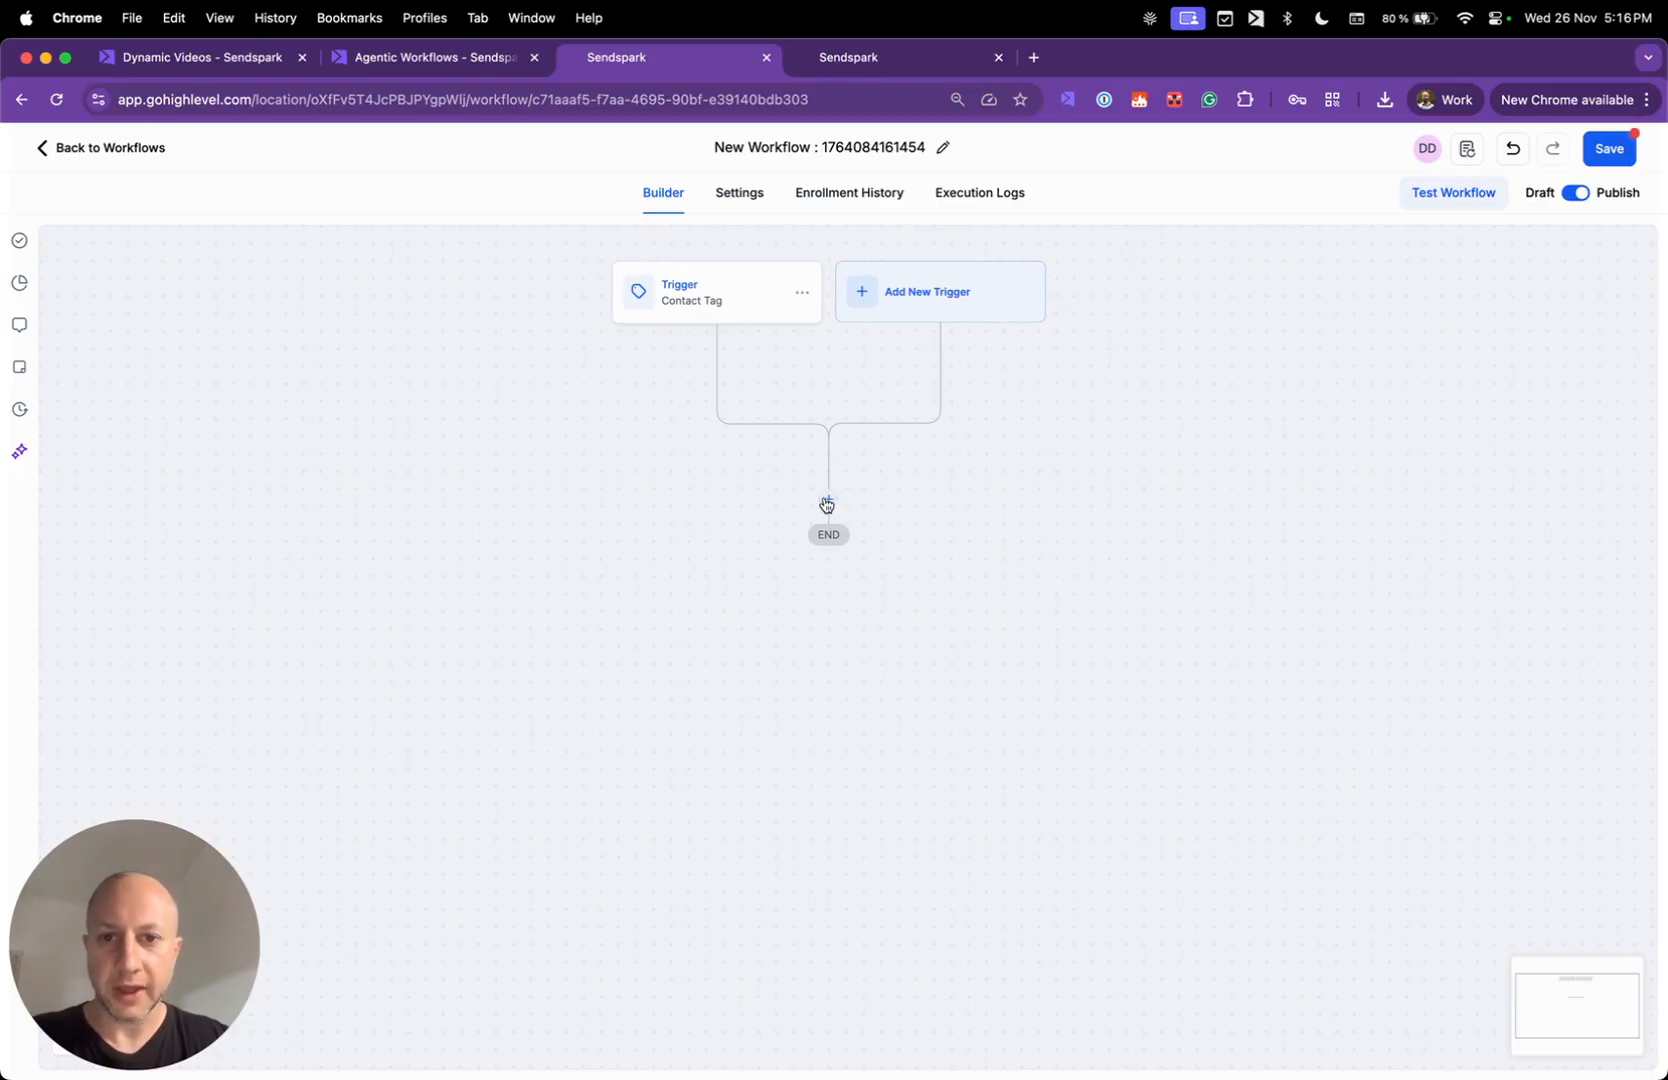
- Add a Custom Webhook action after the Contact Tag trigger
{"action": "left_click", "coordinate": [829, 499]}
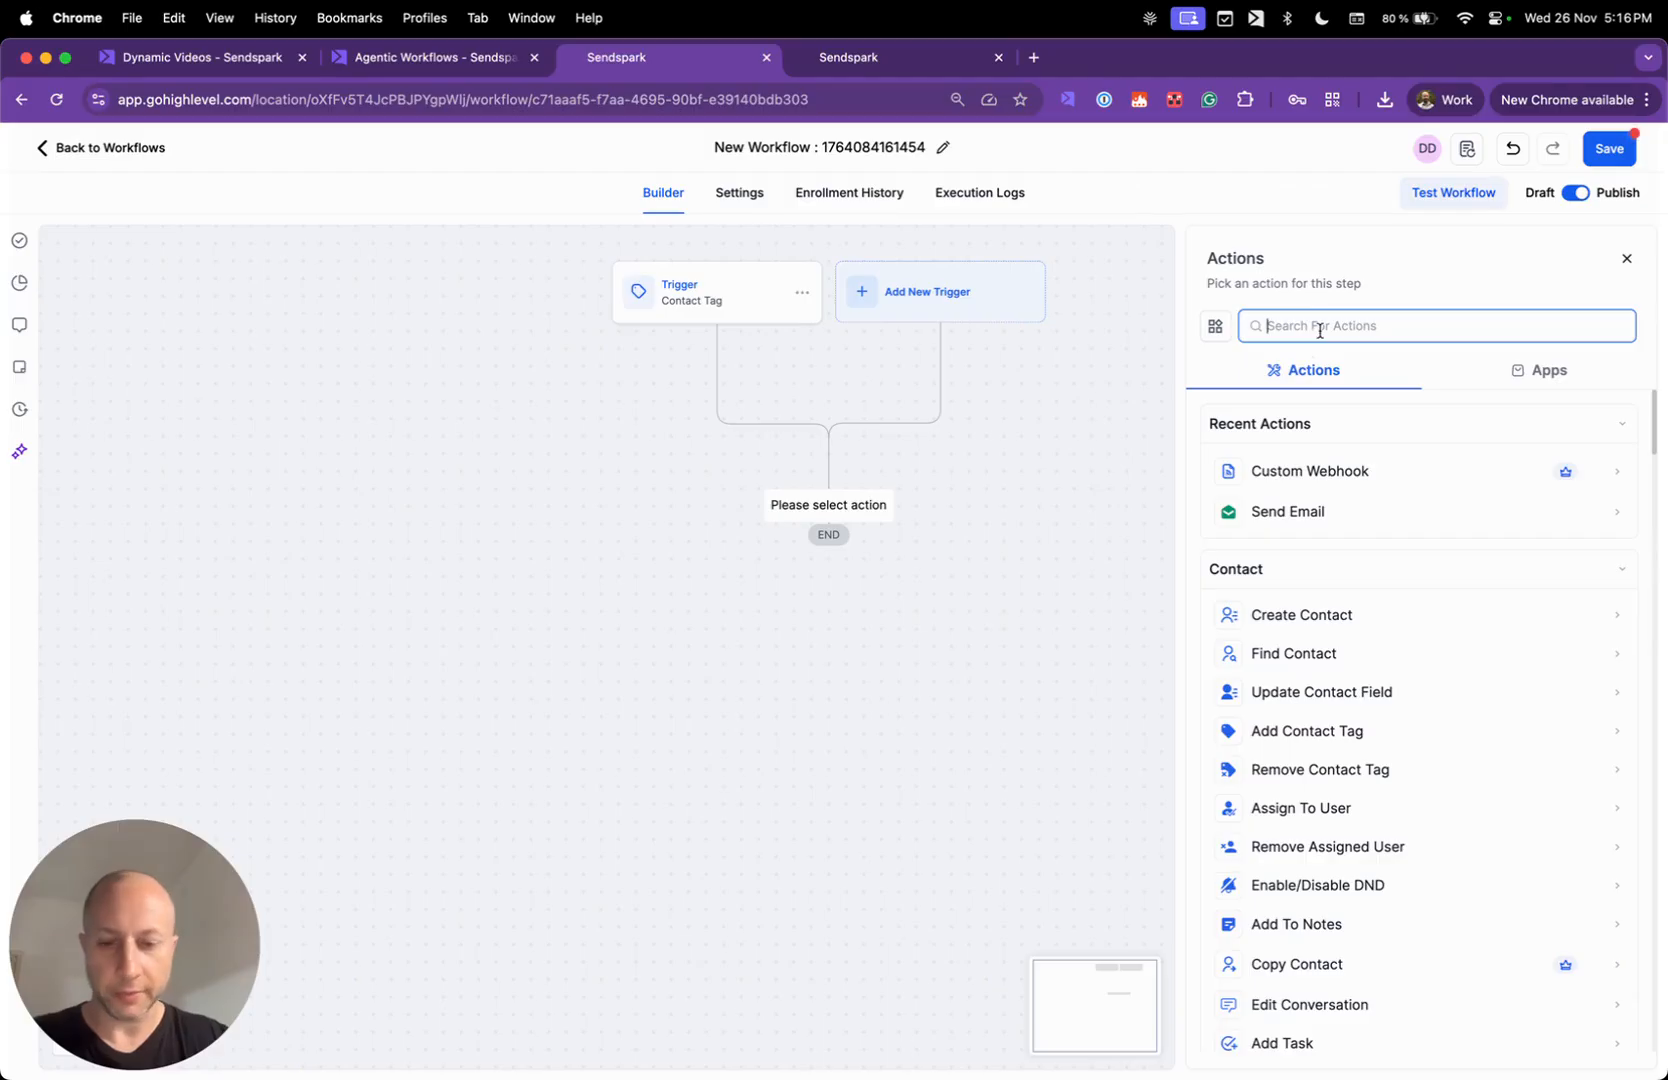
{"action": "type", "text": "web"}
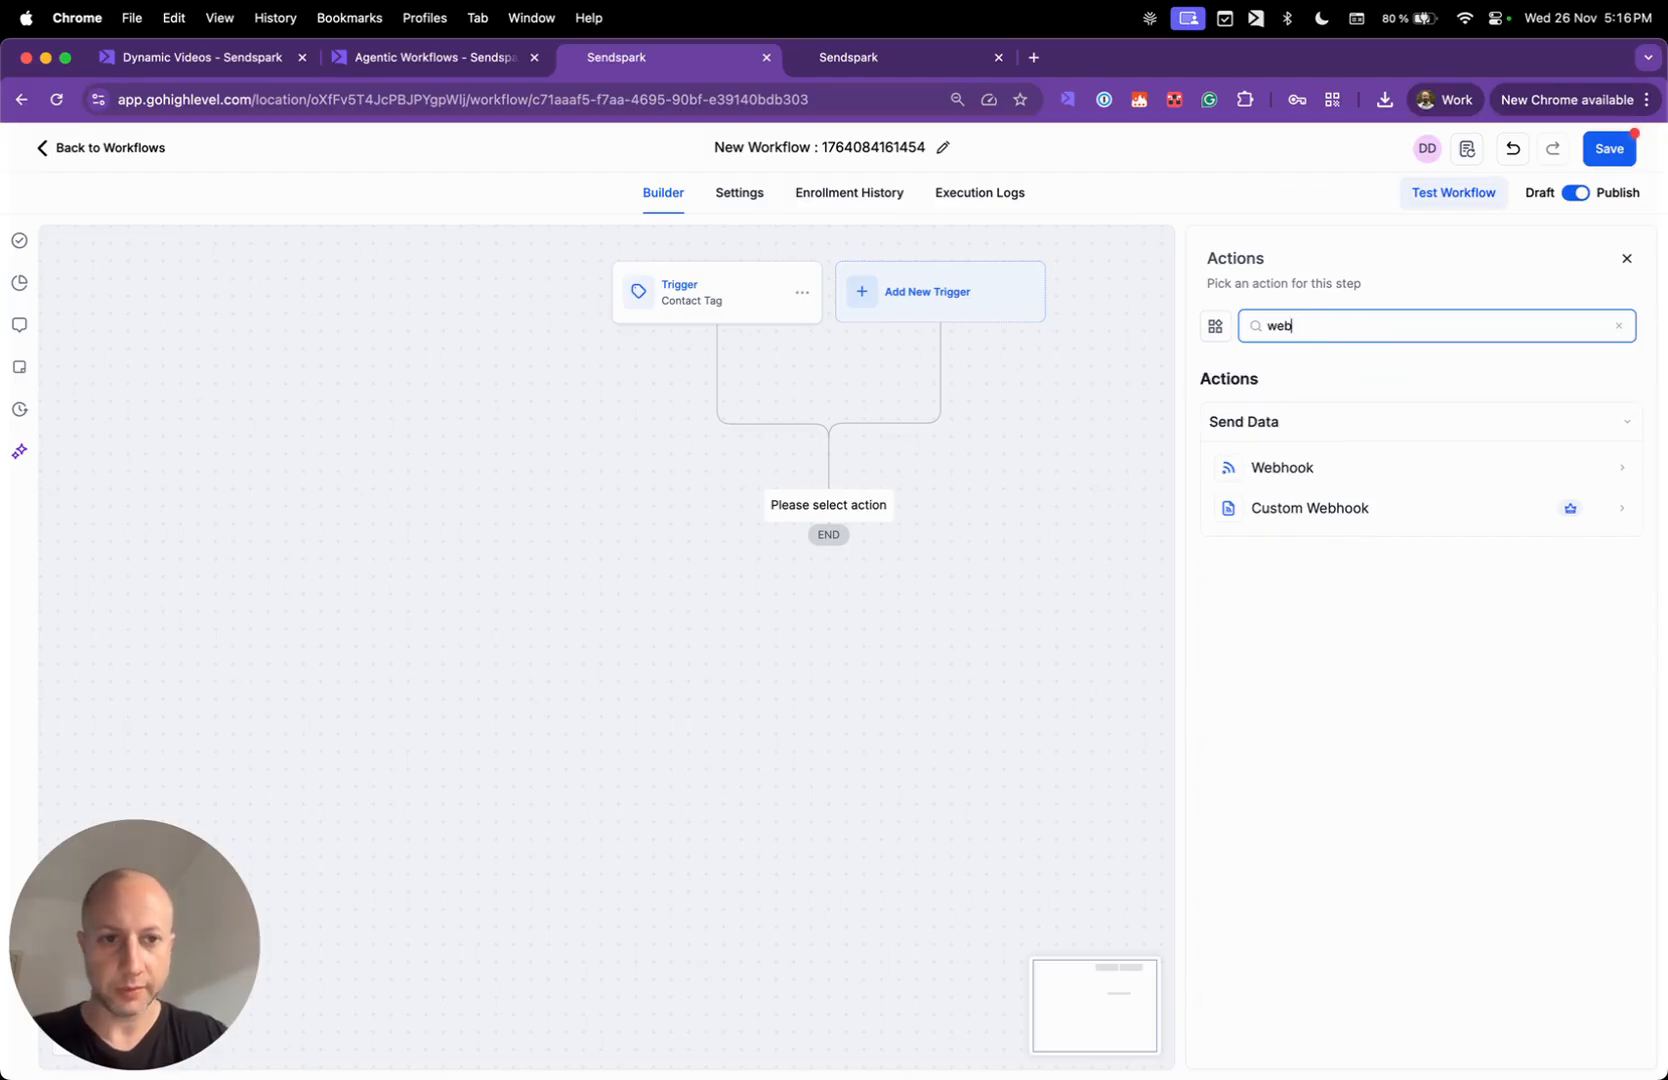
{"action": "left_click", "coordinate": [1330, 518]}
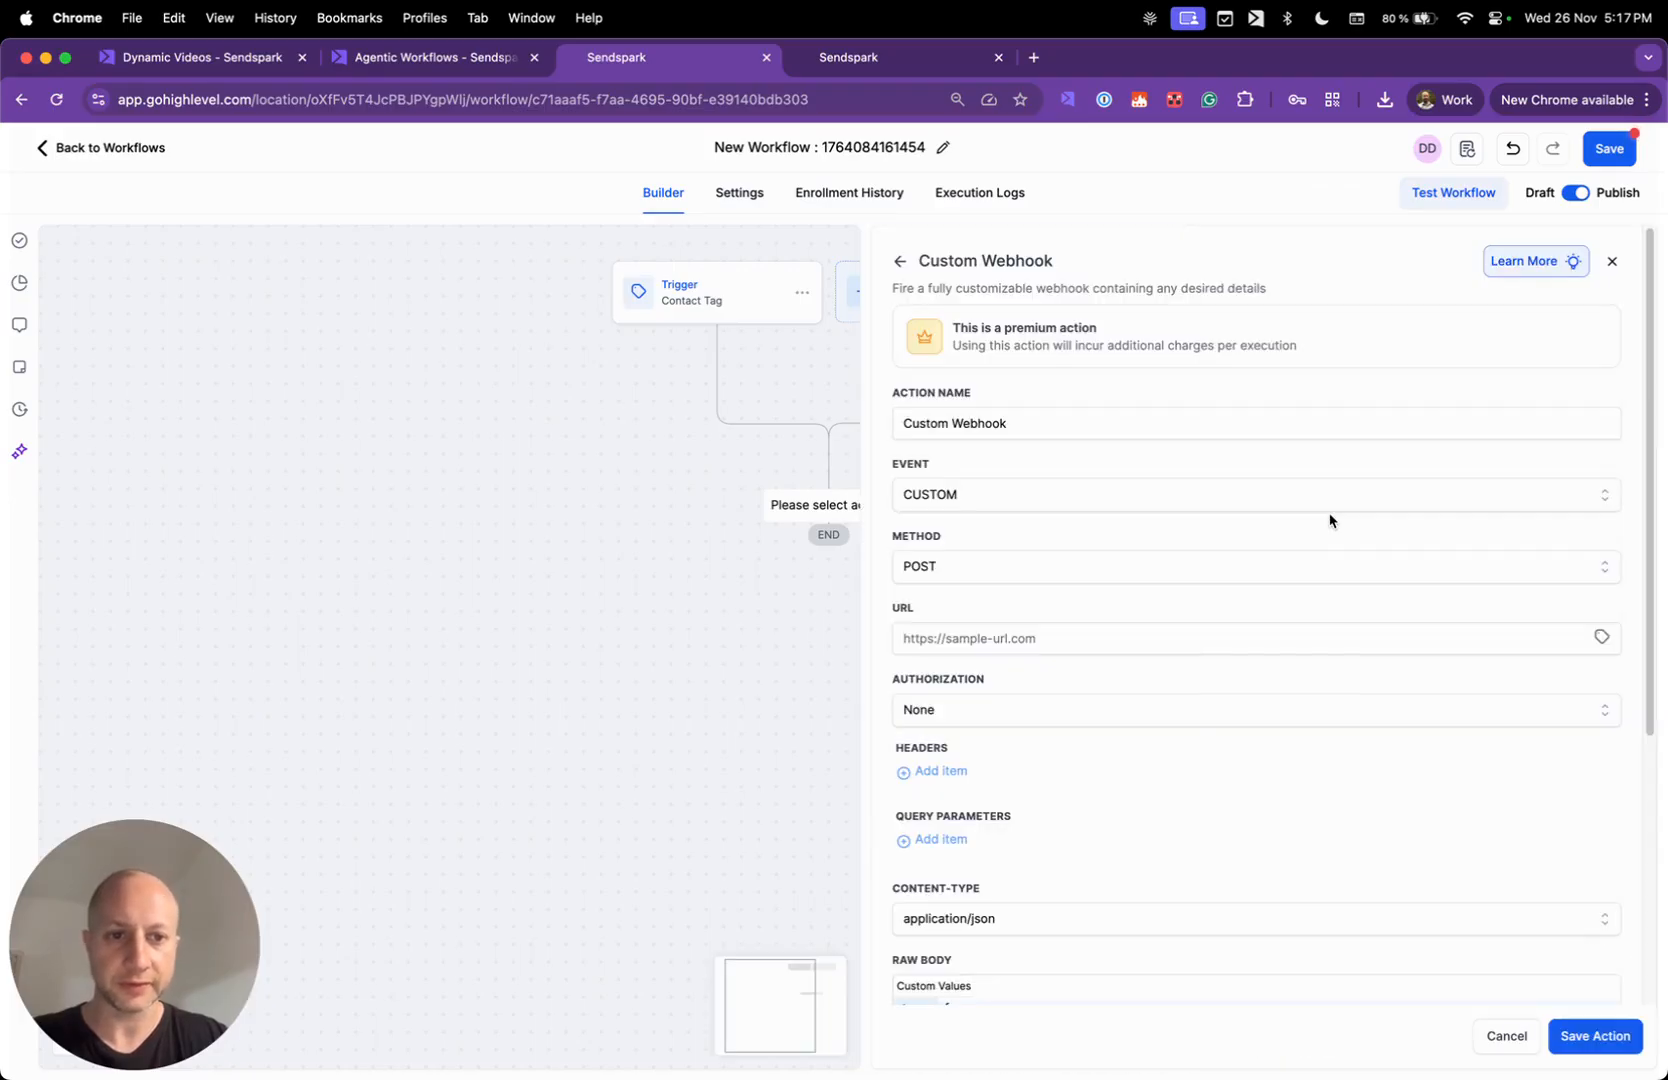
- Copy the generated webhook URL from Sendspark's Webhook catcher into the URL of the Custom Webhook action in GoHighLevel
{"action": "scroll", "coordinate": [1193, 604], "scroll_direction": "down", "scroll_amount": 5}
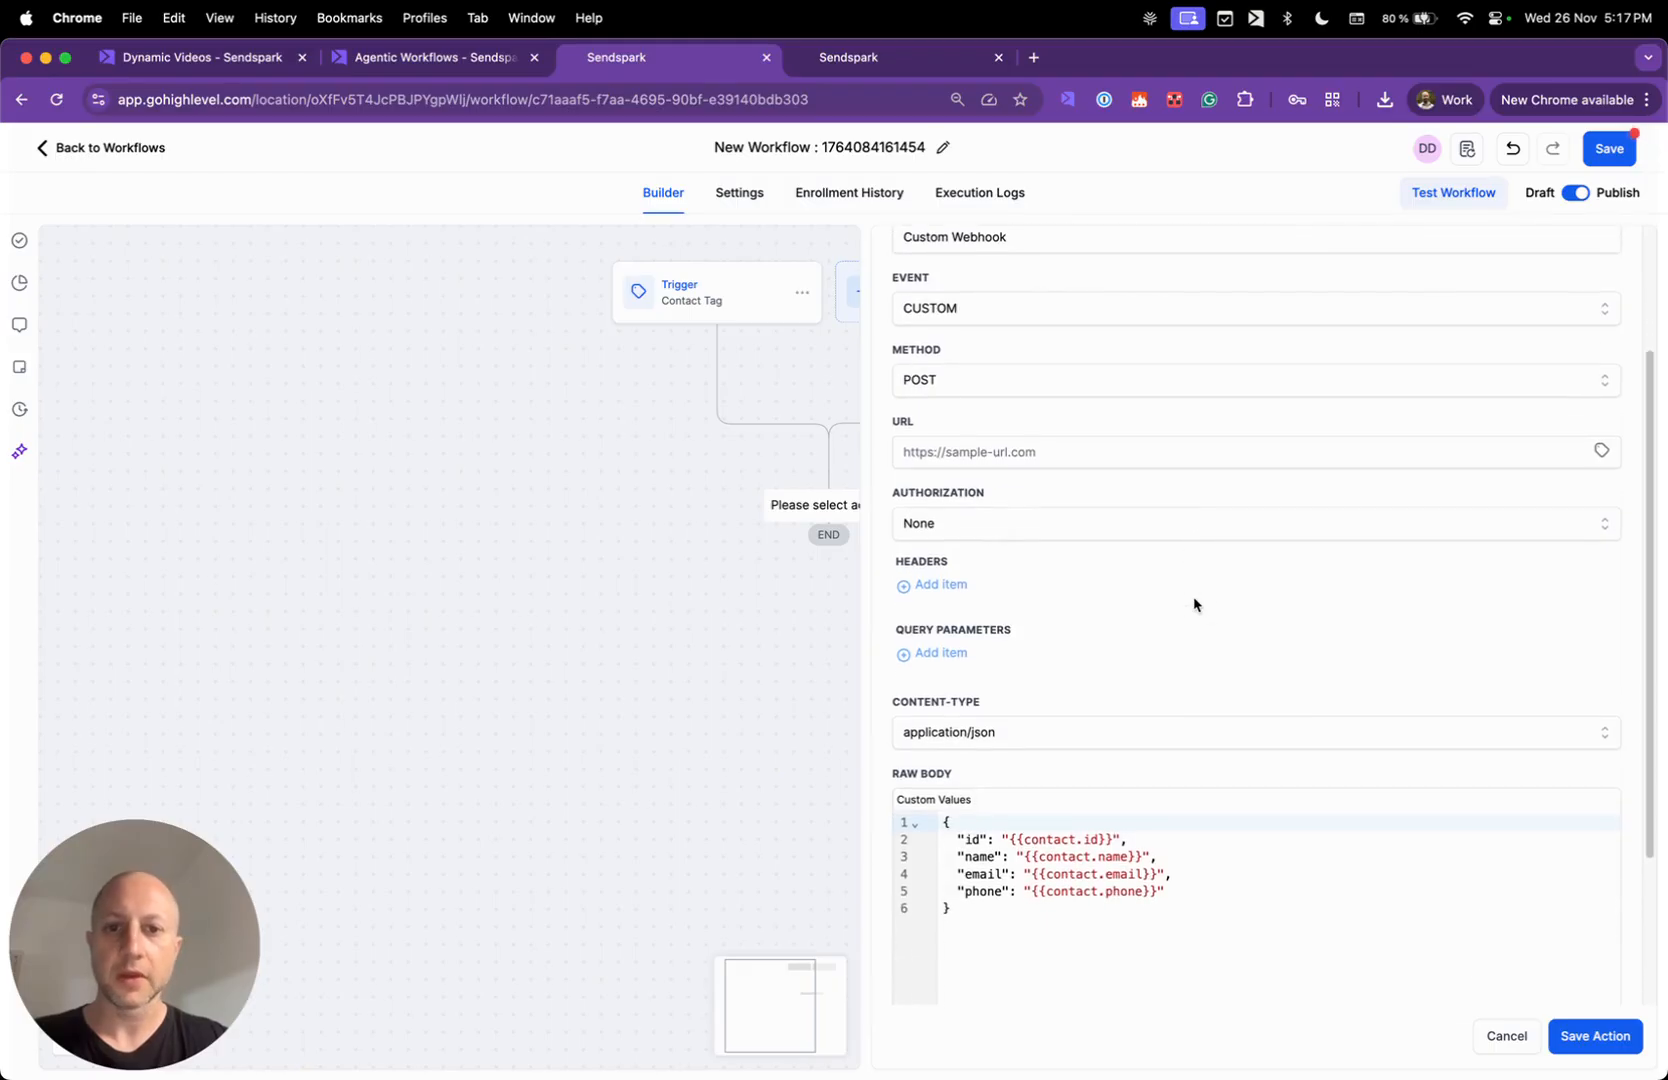
{"action": "scroll", "coordinate": [1193, 604], "scroll_direction": "down", "scroll_amount": 1}
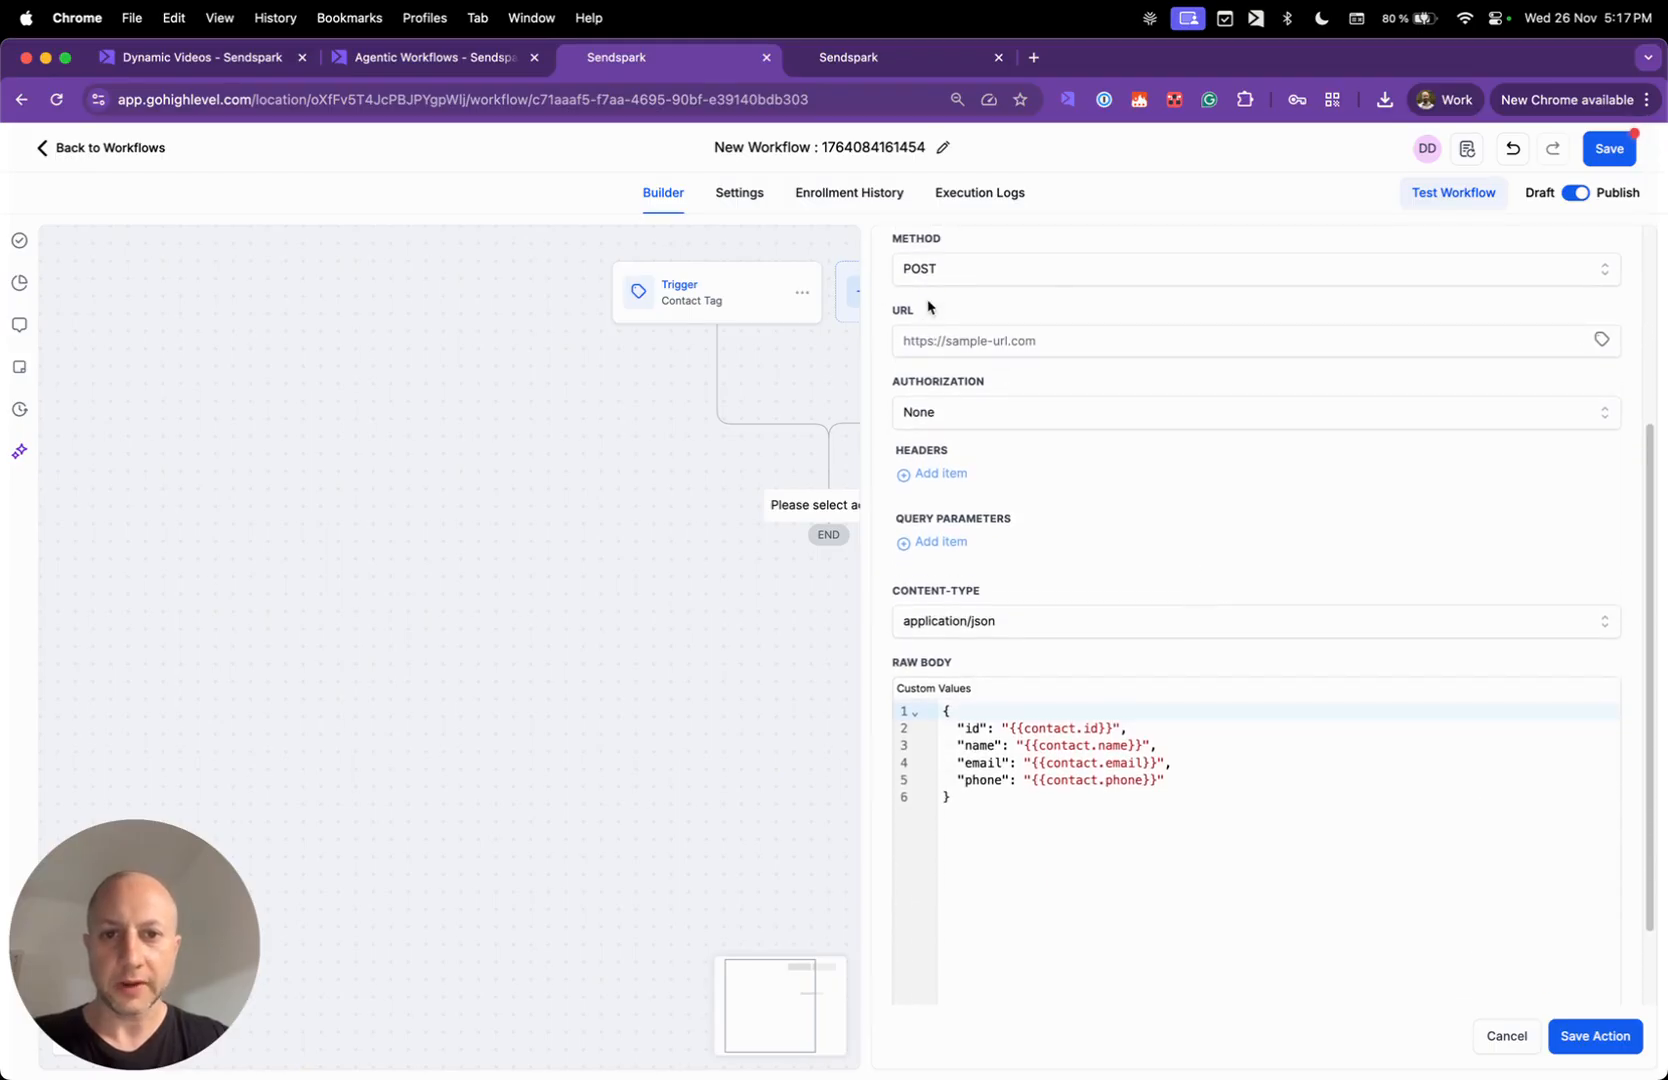
{"action": "left_click", "coordinate": [430, 60]}
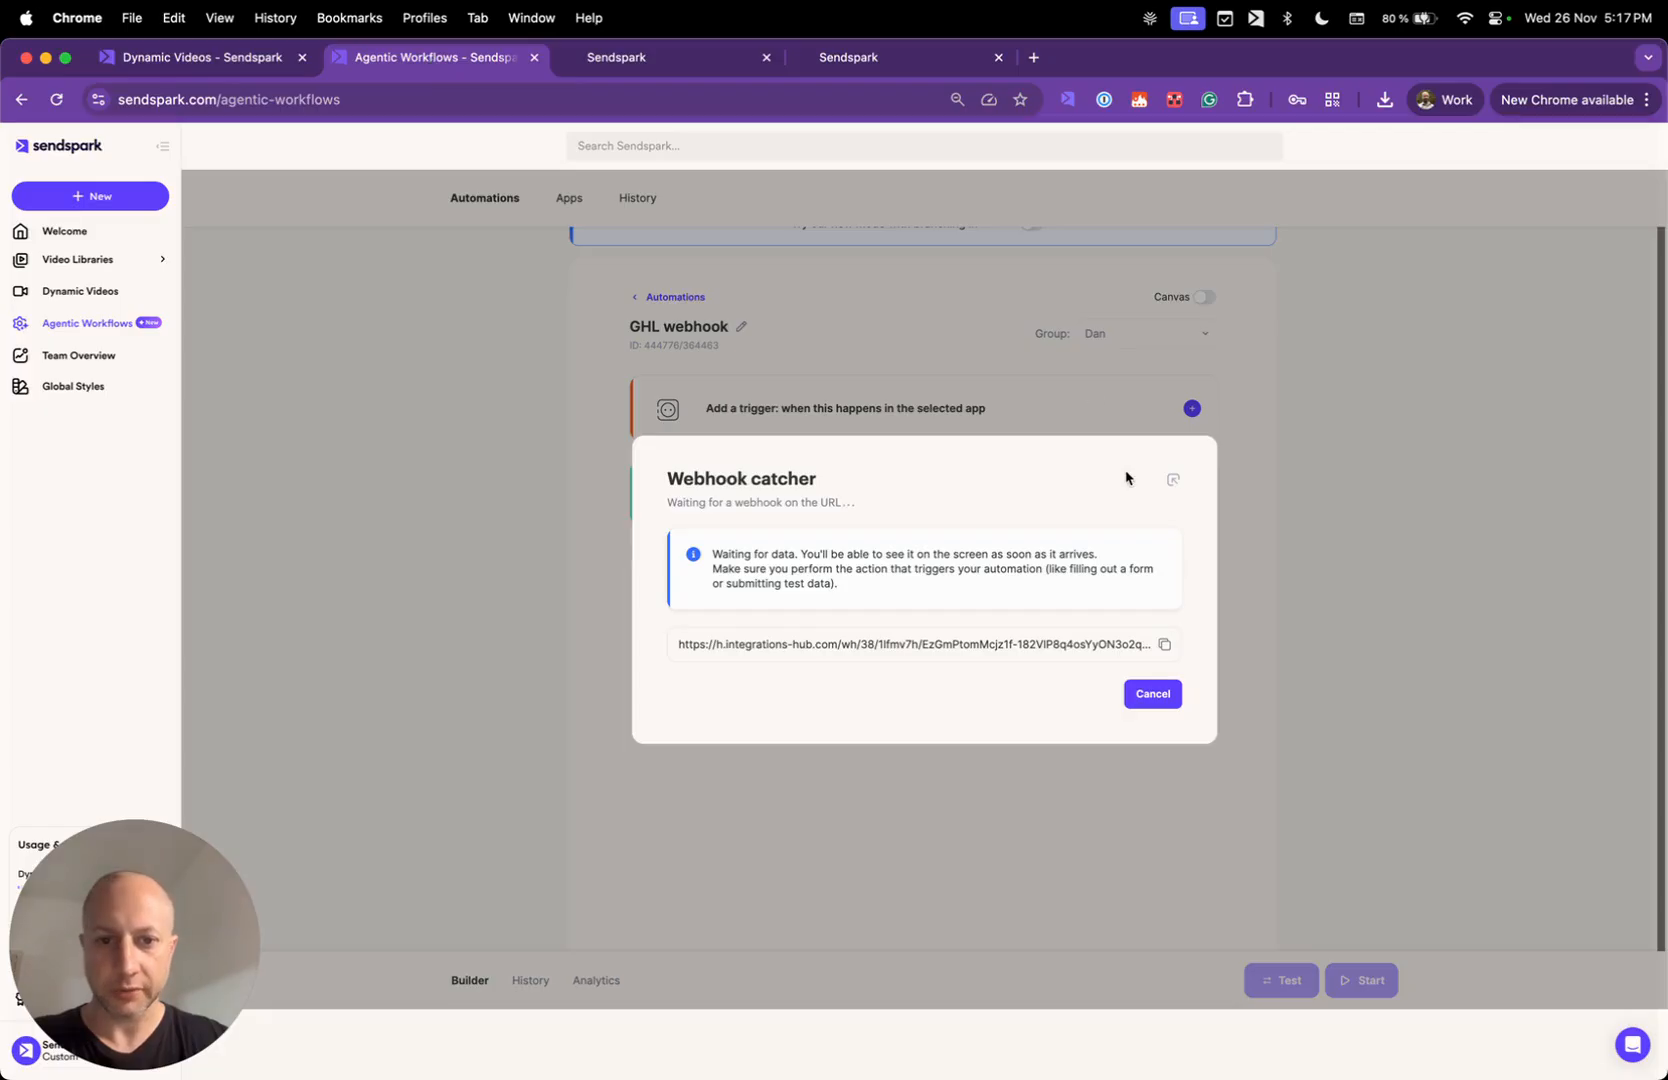
{"action": "left_click", "coordinate": [1164, 644]}
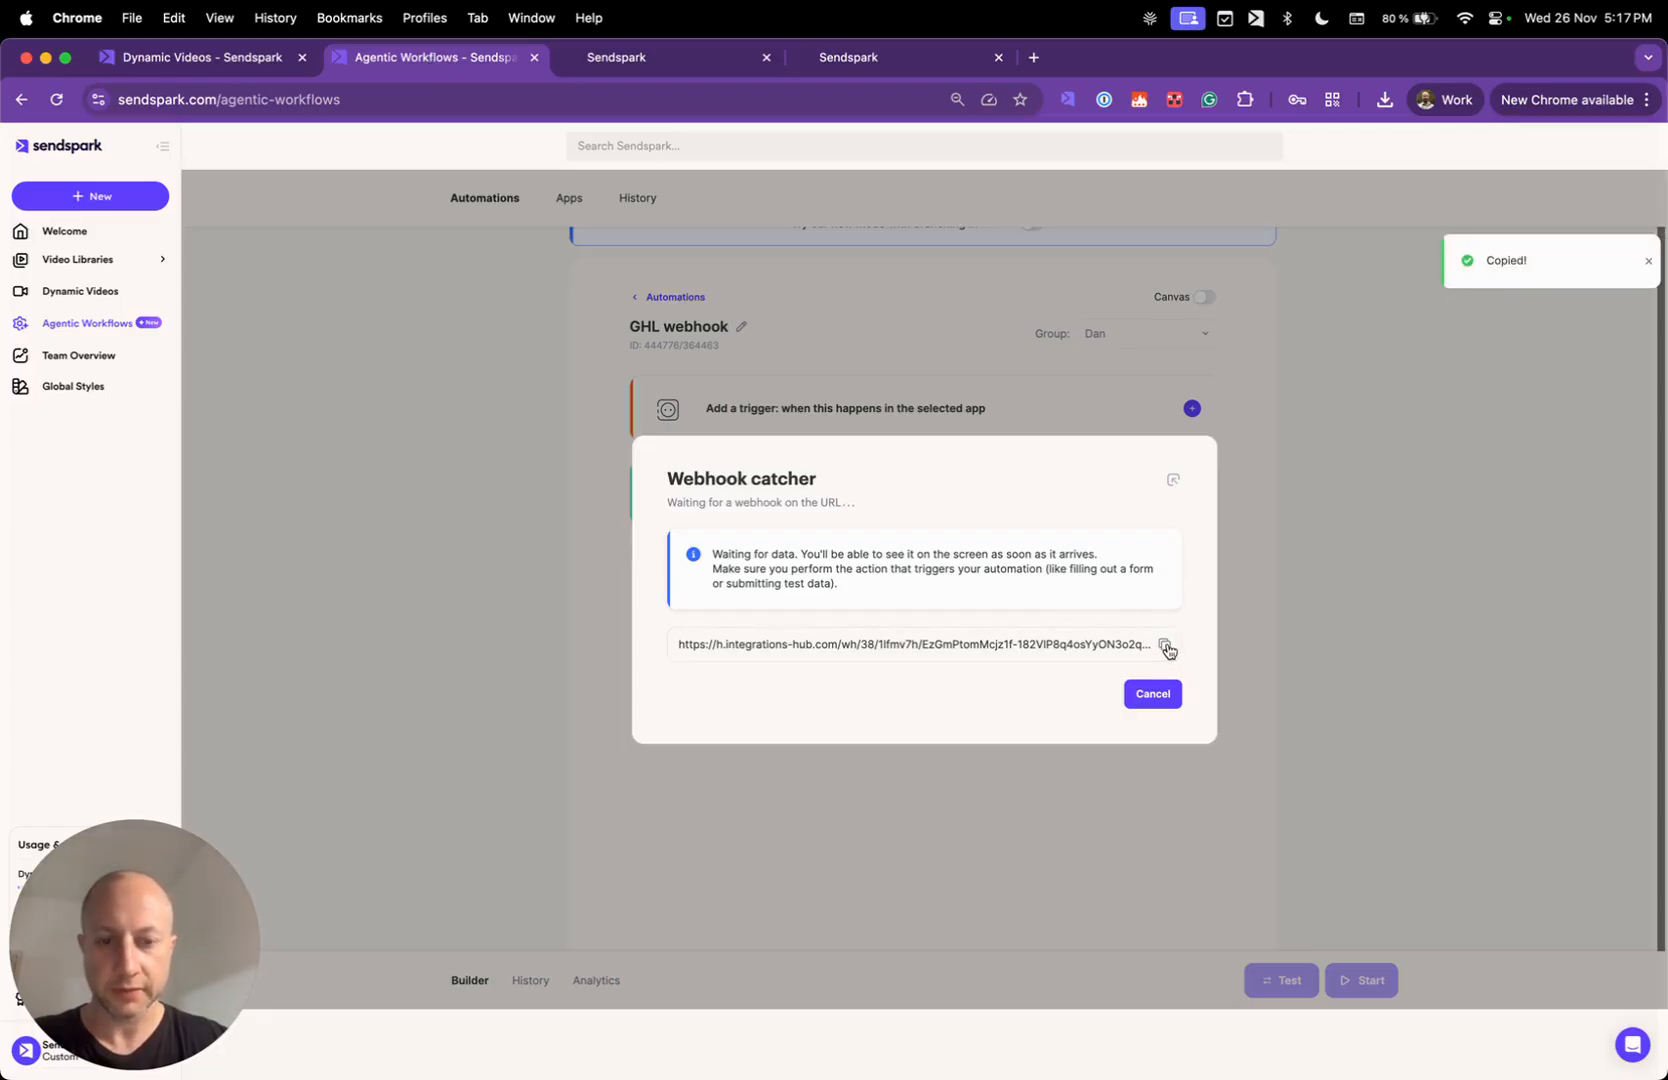
{"action": "left_click", "coordinate": [585, 57]}
{"action": "left_click", "coordinate": [1025, 340]}
{"action": "key", "text": "super+v"}
{"action": "scroll", "coordinate": [1068, 432], "scroll_direction": "up", "scroll_amount": 2}
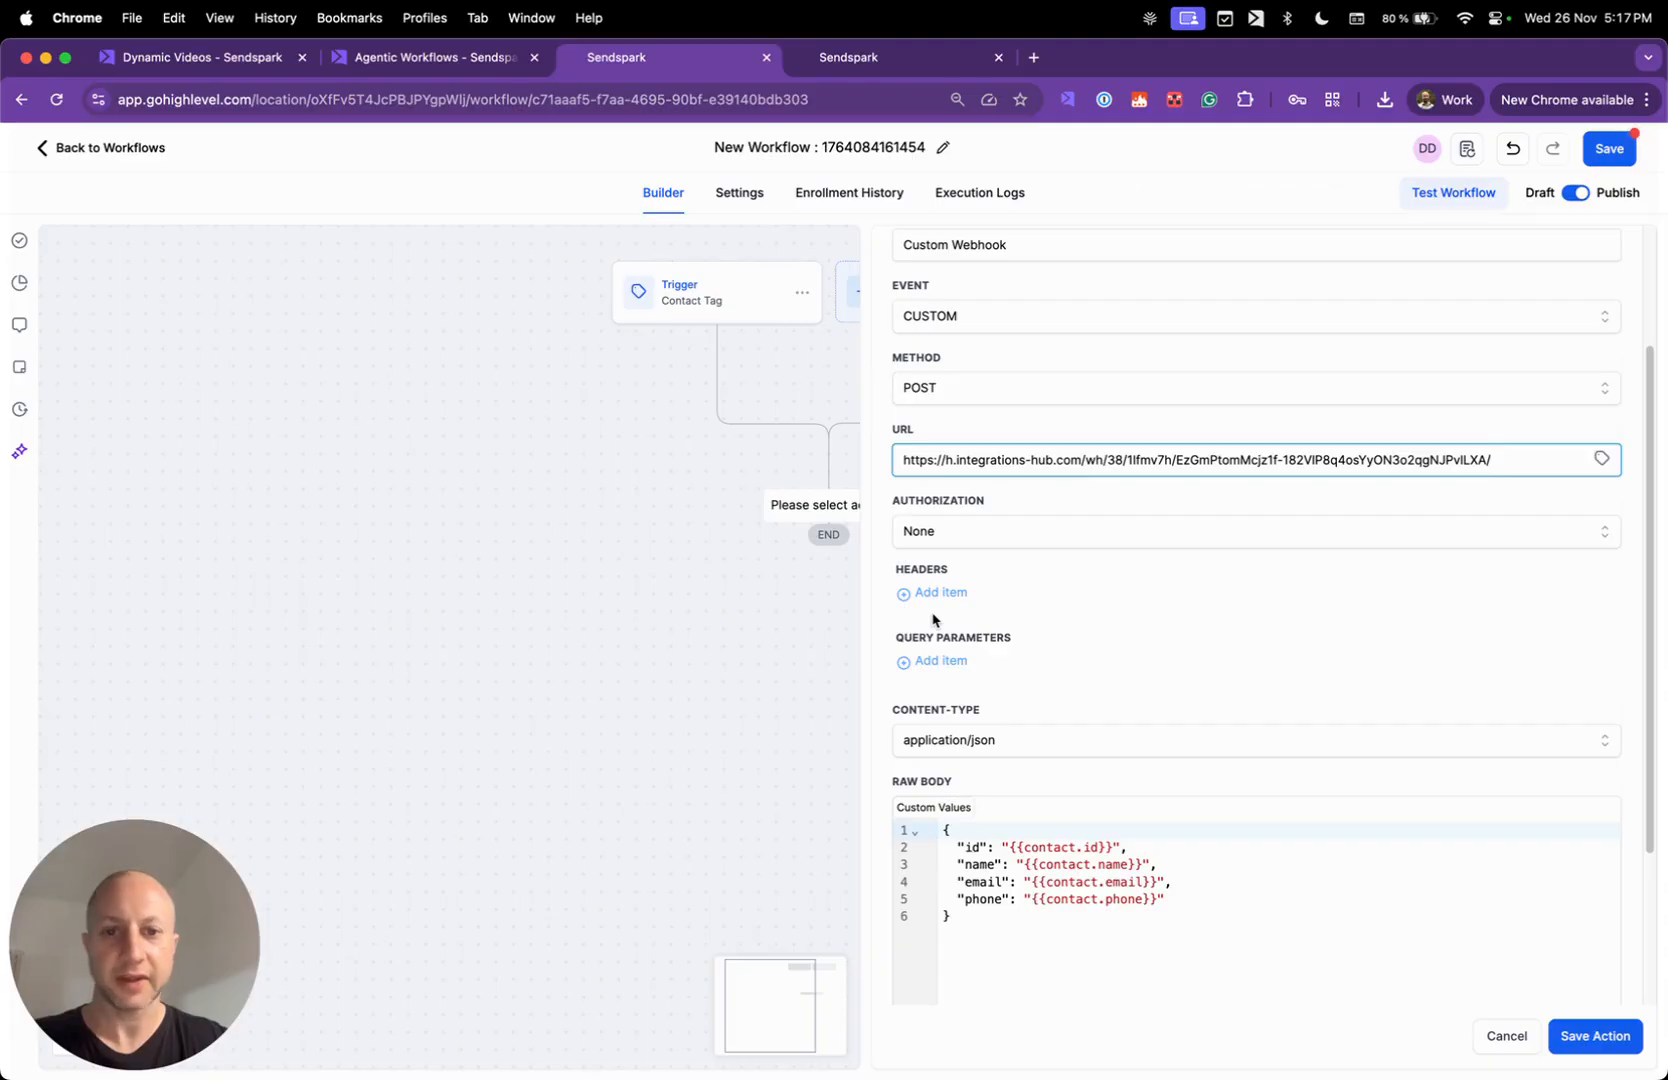
- Clear the default JSON from the Custom Webhook action's raw body
{"action": "scroll", "coordinate": [975, 638], "scroll_direction": "down", "scroll_amount": 4}
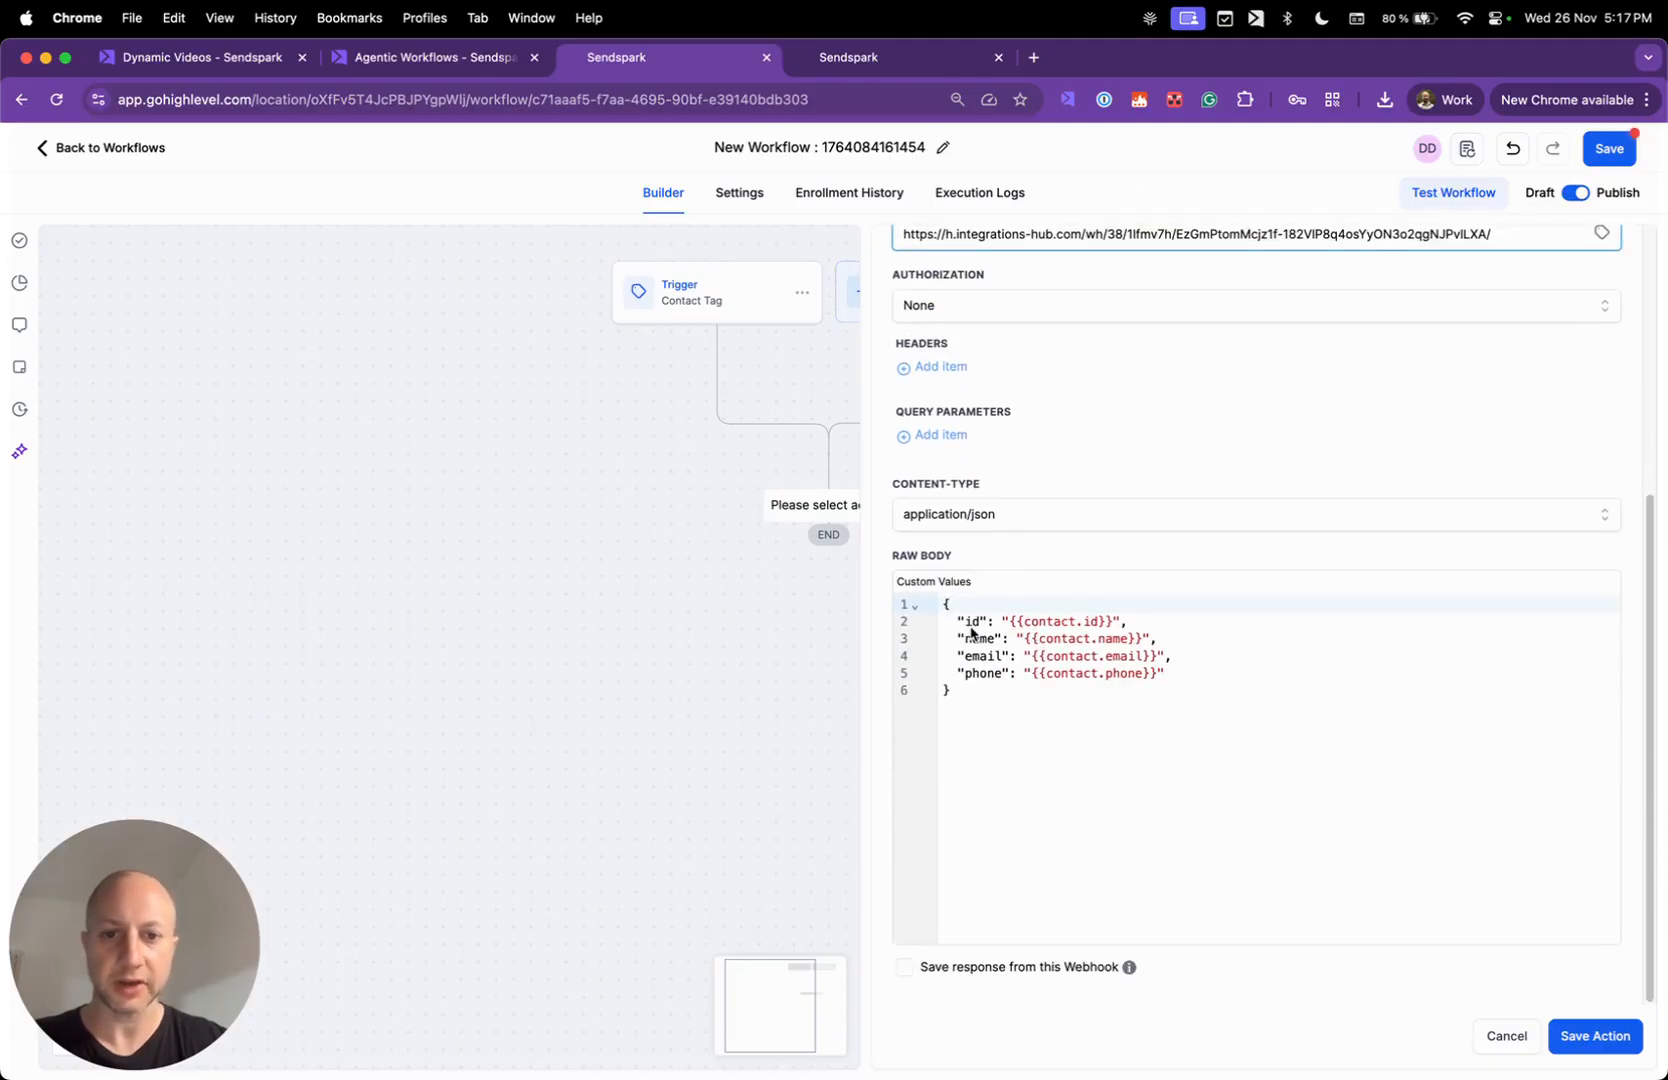
{"action": "left_click_drag", "start_coordinate": [1046, 684], "coordinate": [940, 597]}
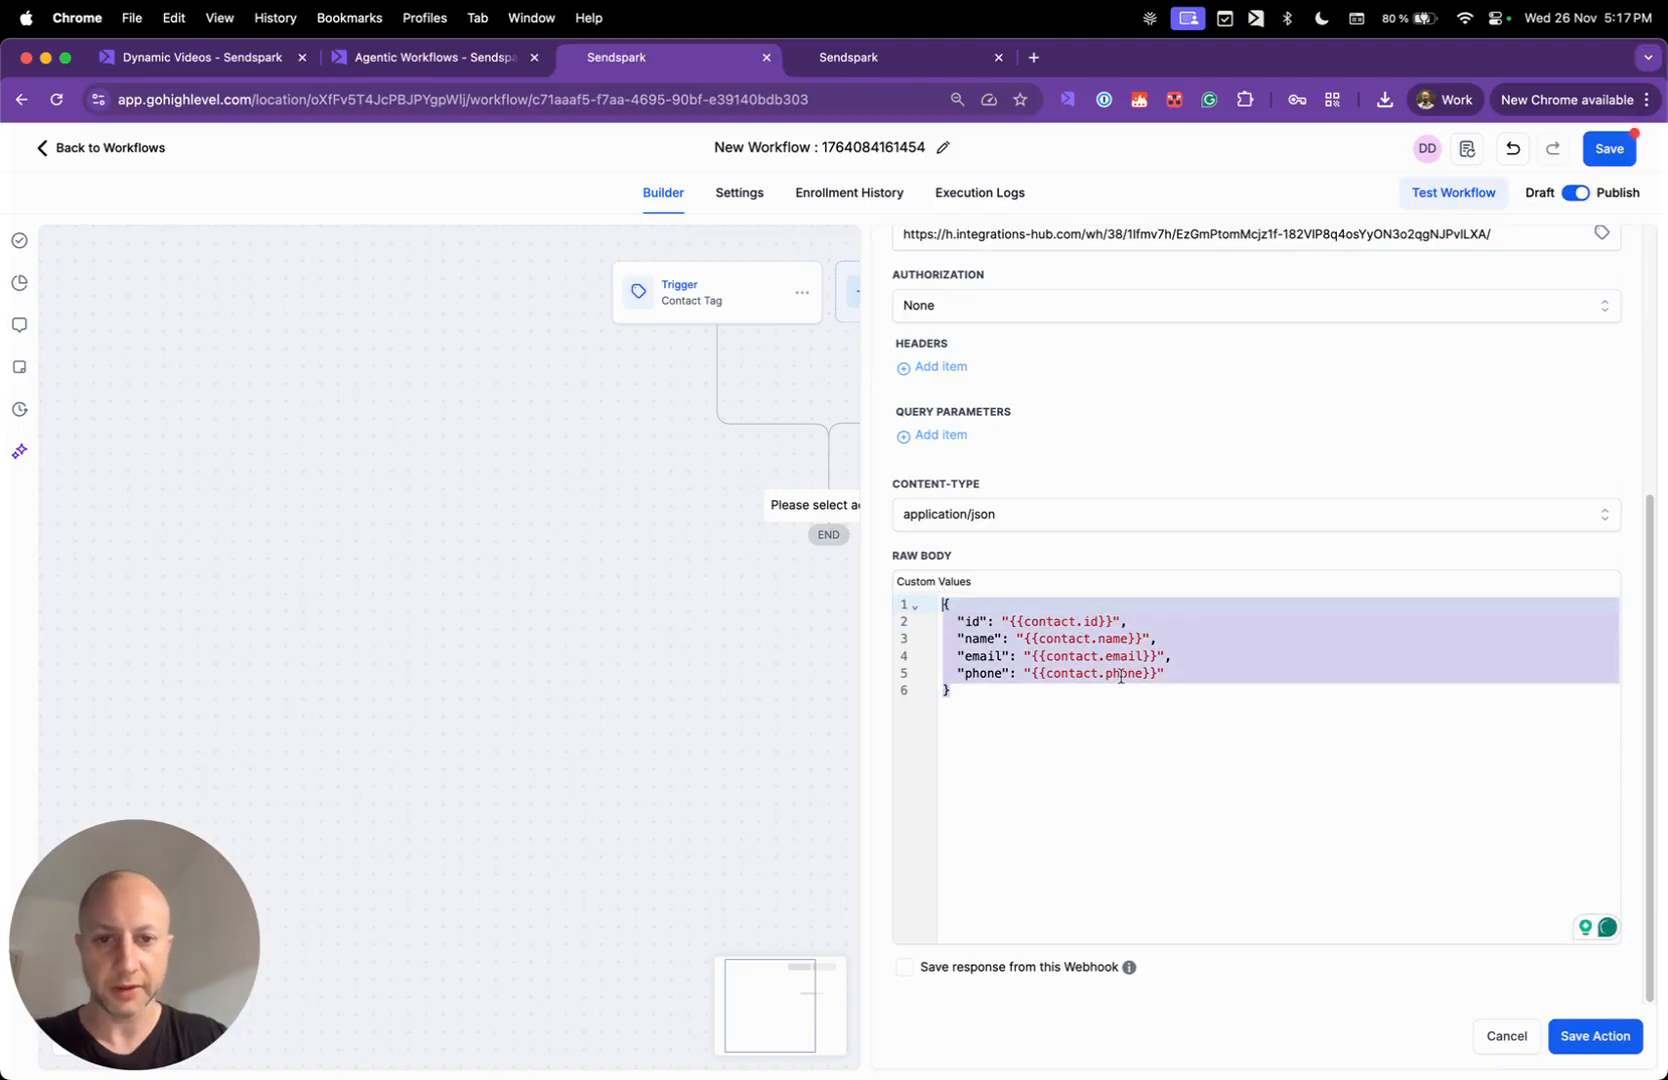
{"action": "key", "text": "super+a"}
{"action": "key", "text": "BackSpace"}
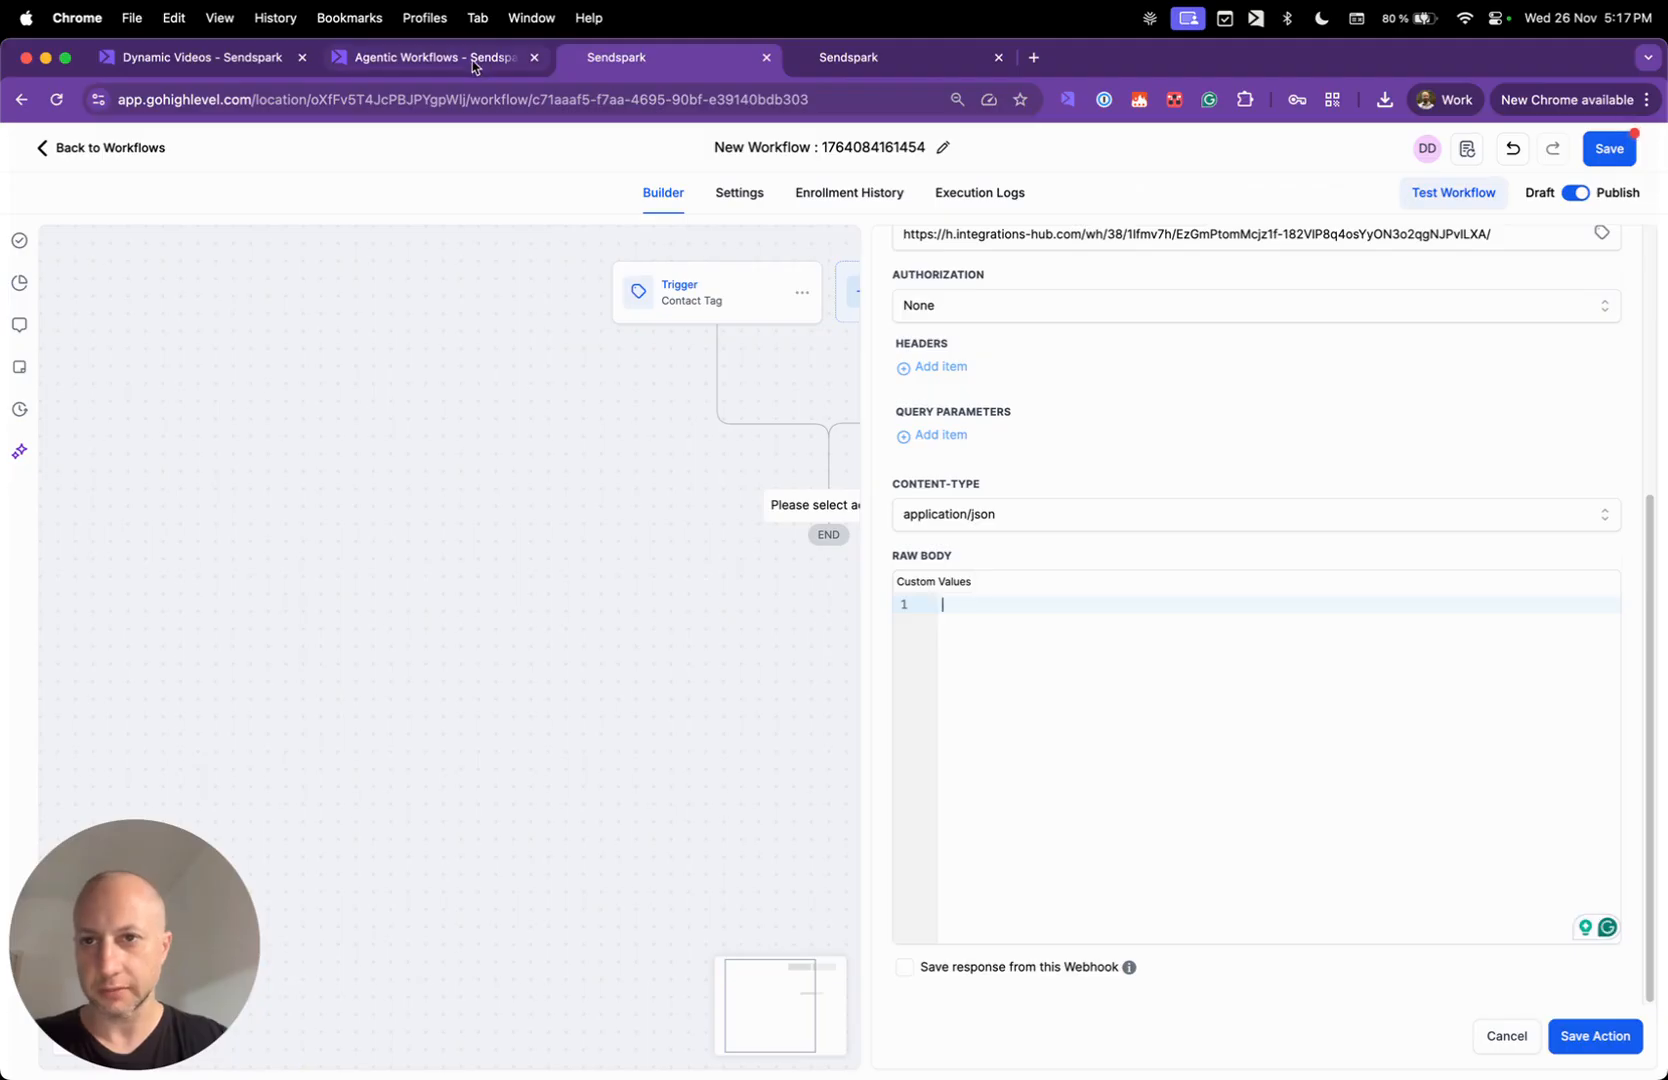
- Copy the raw body JSON from the November Tag workflow's Custom Webhook into the new workflow's Custom Webhook raw body
{"action": "left_click", "coordinate": [879, 62]}
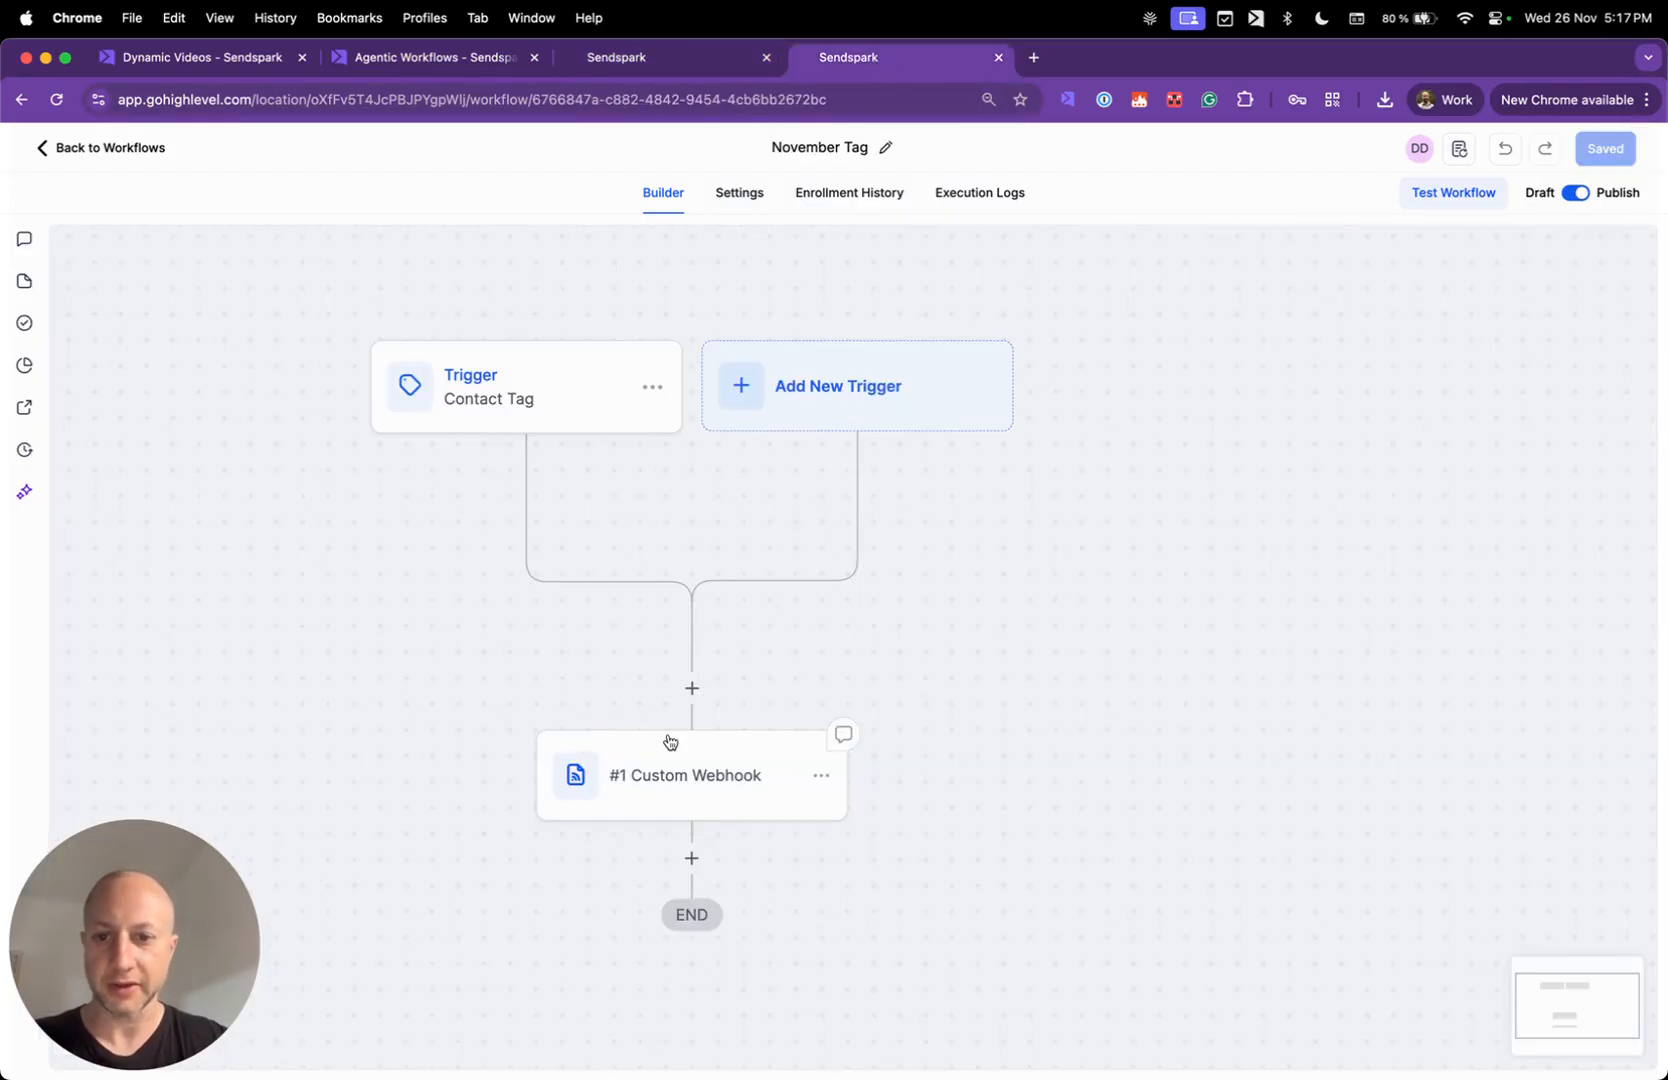
{"action": "left_click", "coordinate": [732, 772]}
{"action": "scroll", "coordinate": [1105, 740], "scroll_direction": "down", "scroll_amount": 5}
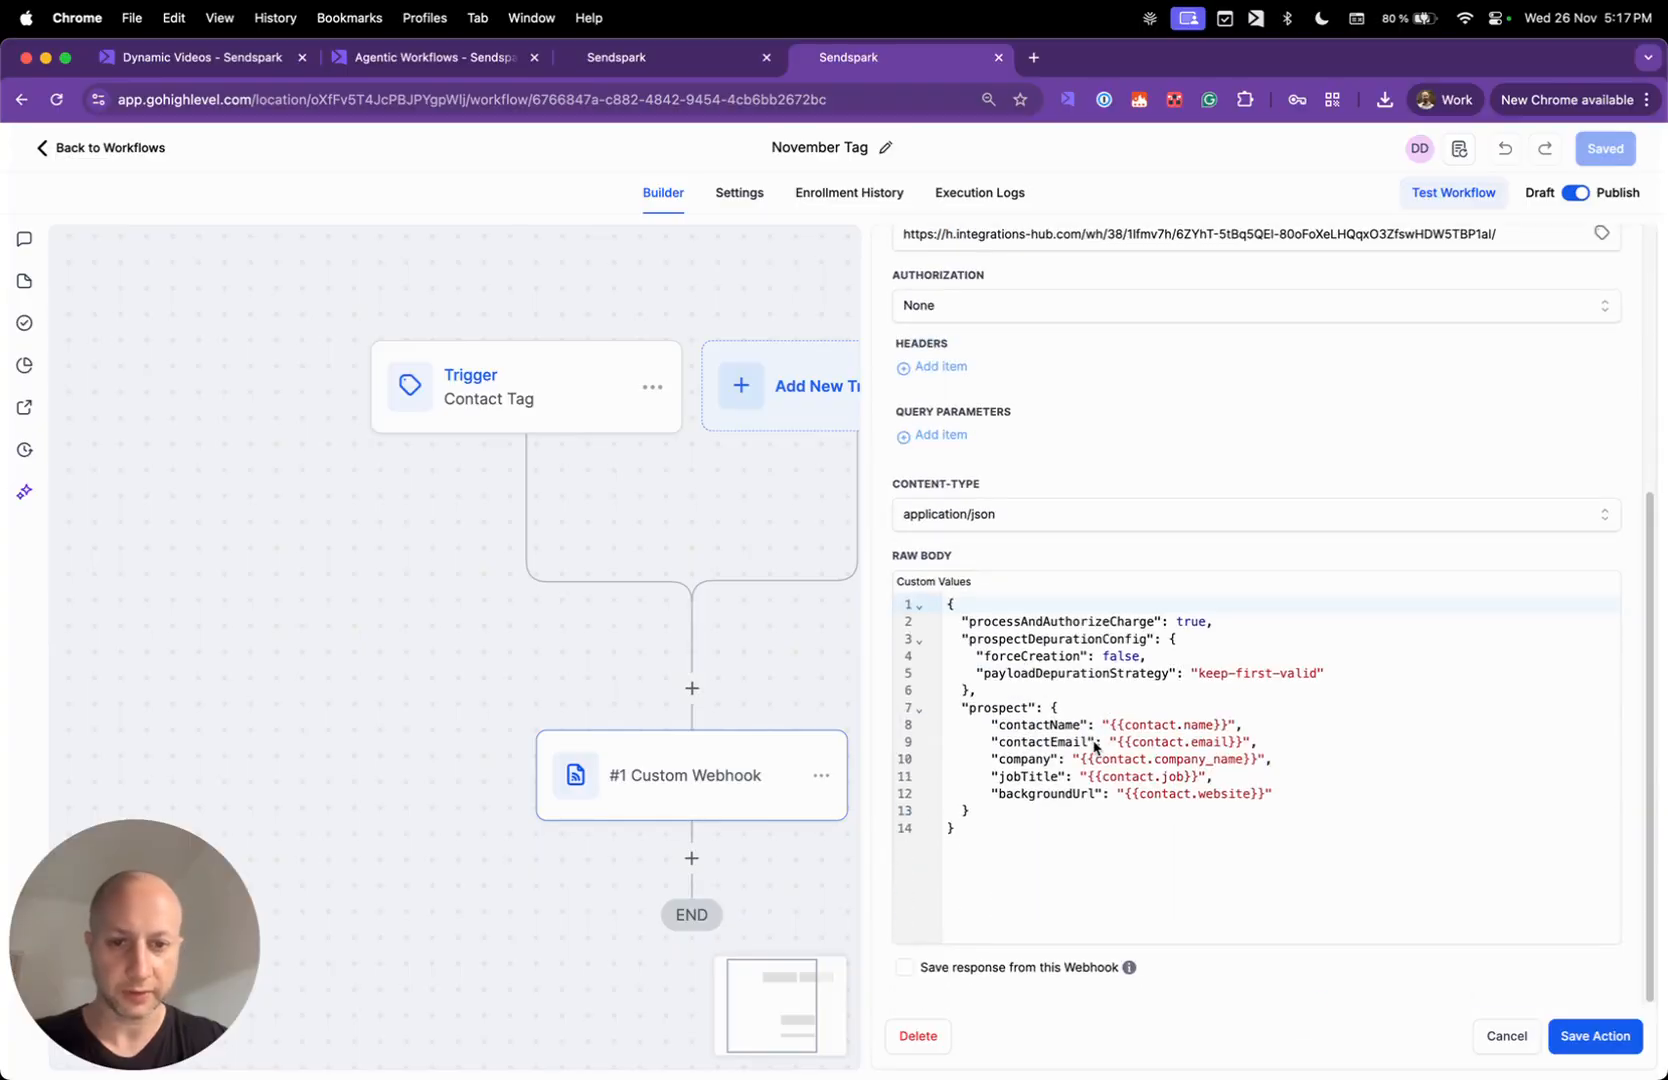
{"action": "left_click_drag", "start_coordinate": [958, 830], "coordinate": [942, 603]}
{"action": "left_click", "coordinate": [650, 57]}
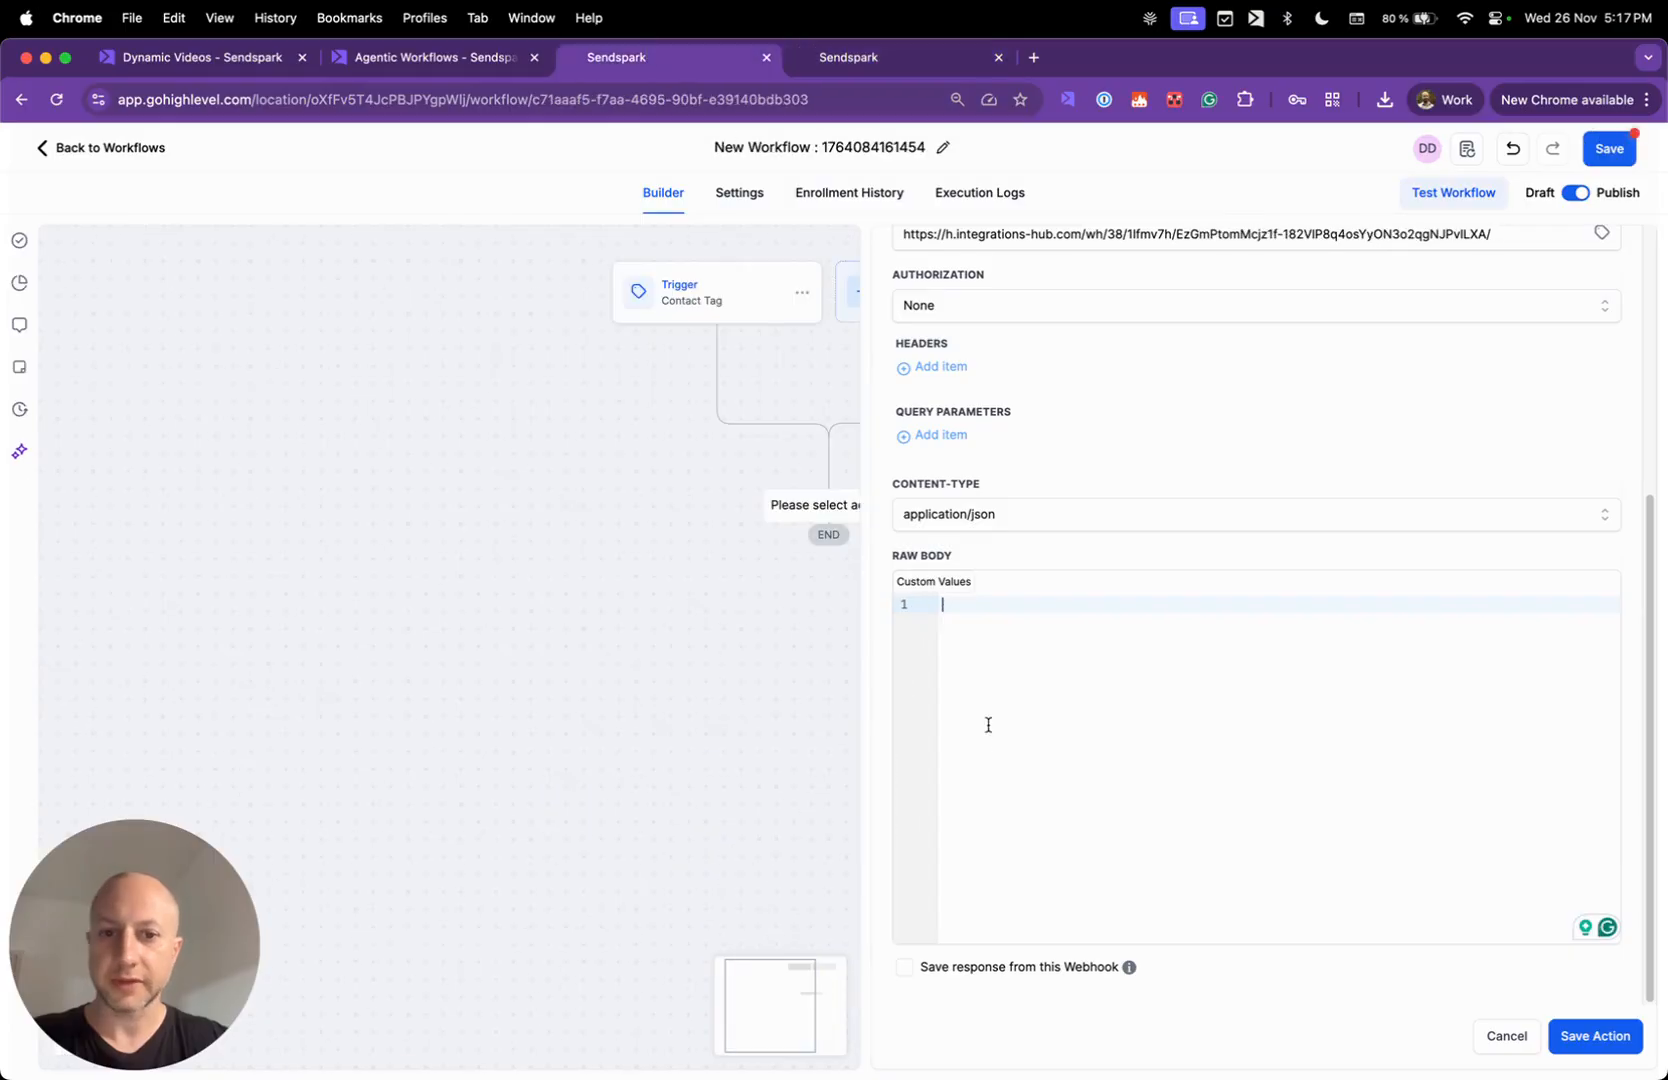
{"action": "key", "text": "super+v"}
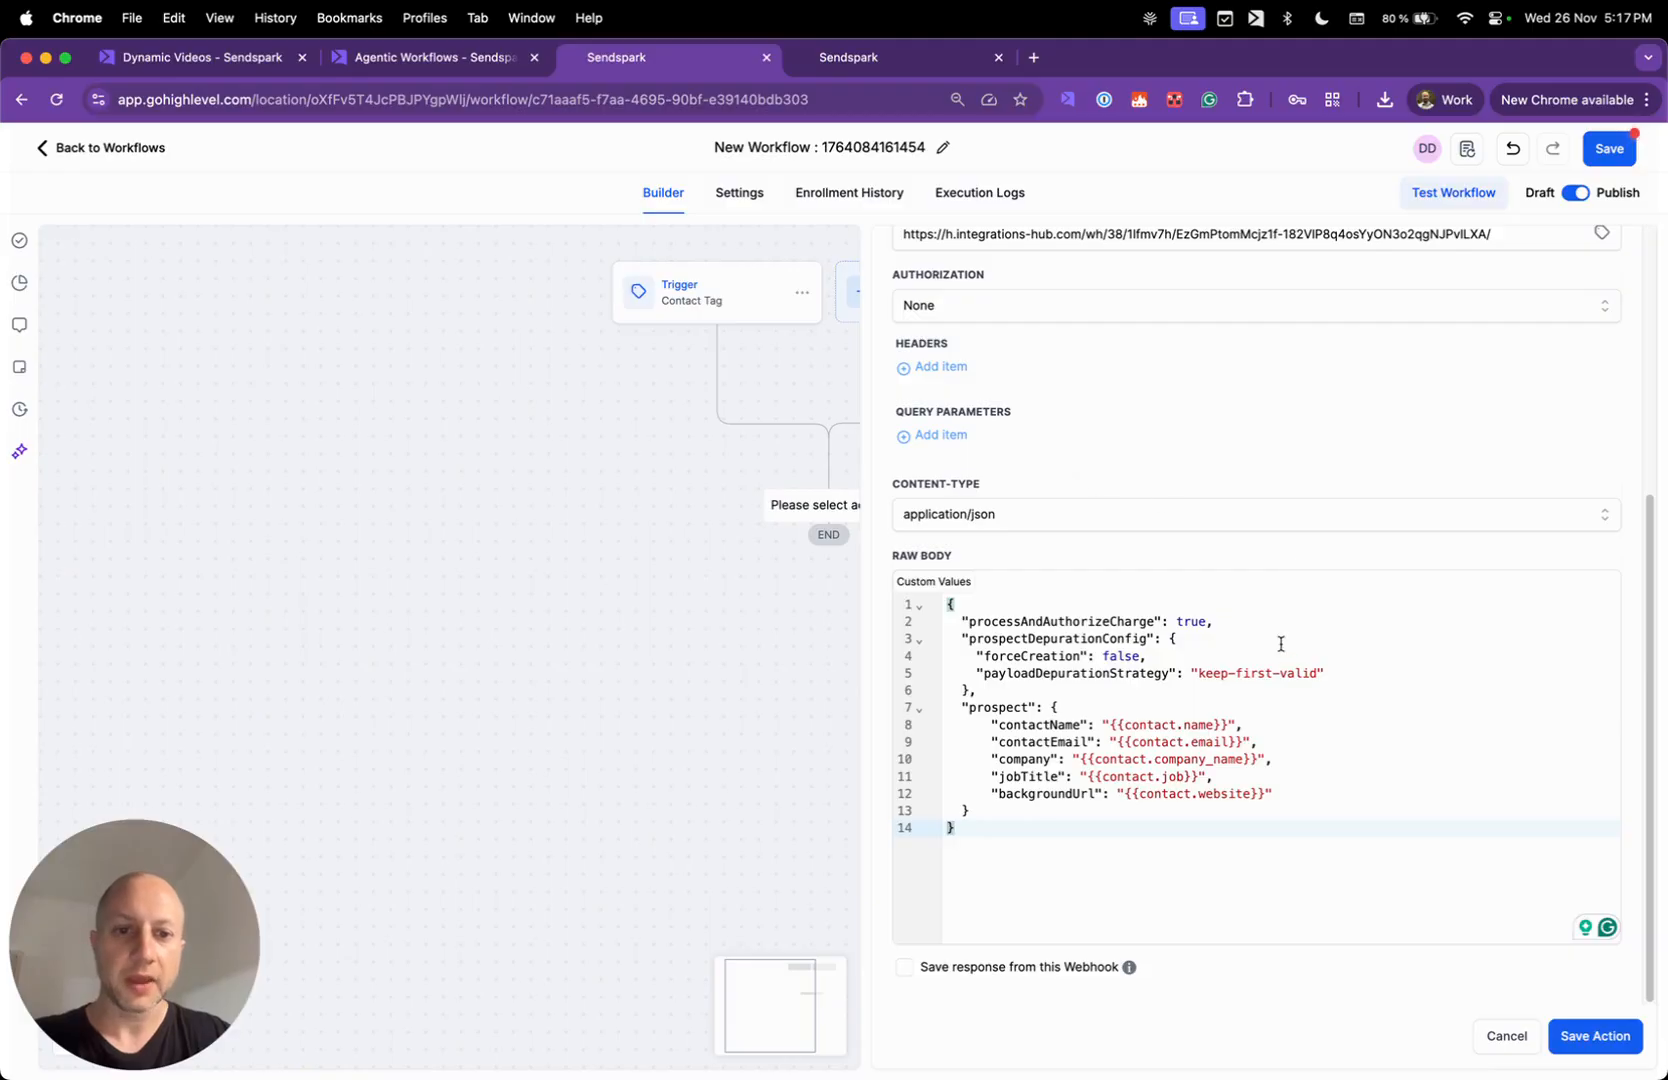
- Examine the processAndAuthorizeCharge, forceCreation, payloadDepurationStrategy and backgroundUrl entries in the webhook's raw body
{"action": "left_click_drag", "start_coordinate": [1005, 621], "coordinate": [1337, 670]}
{"action": "left_click", "coordinate": [1344, 670]}
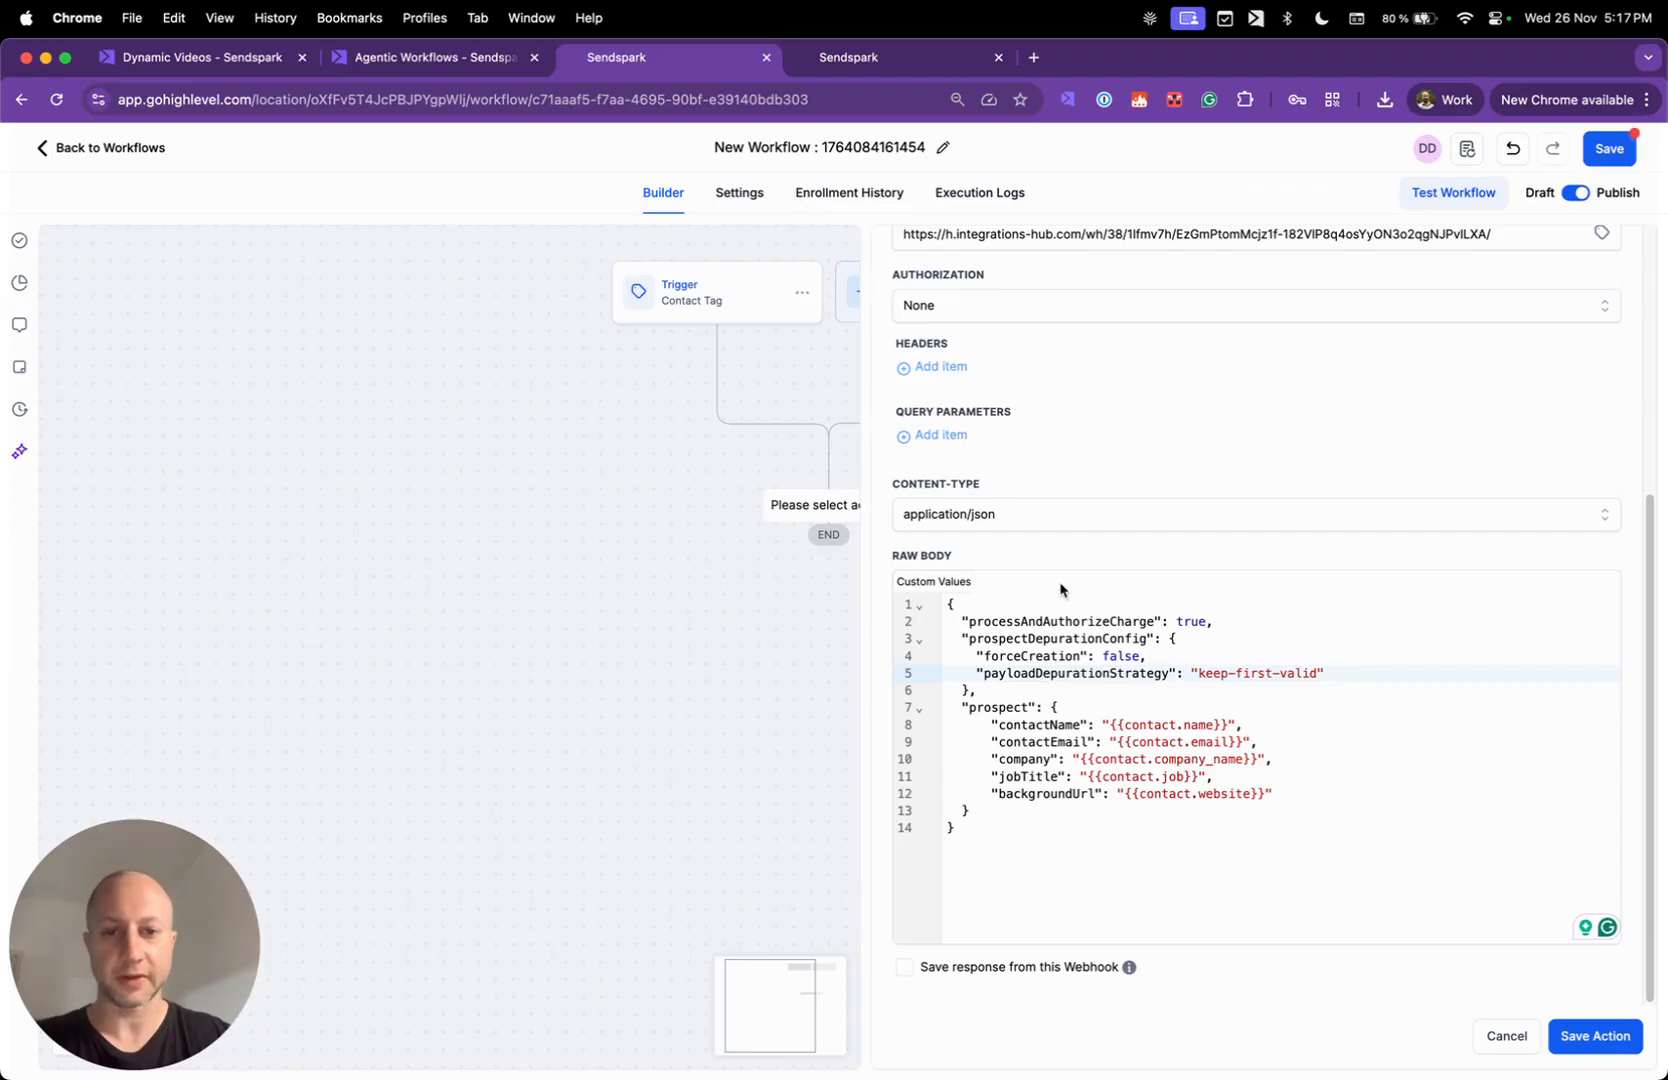
{"action": "left_click", "coordinate": [1295, 687]}
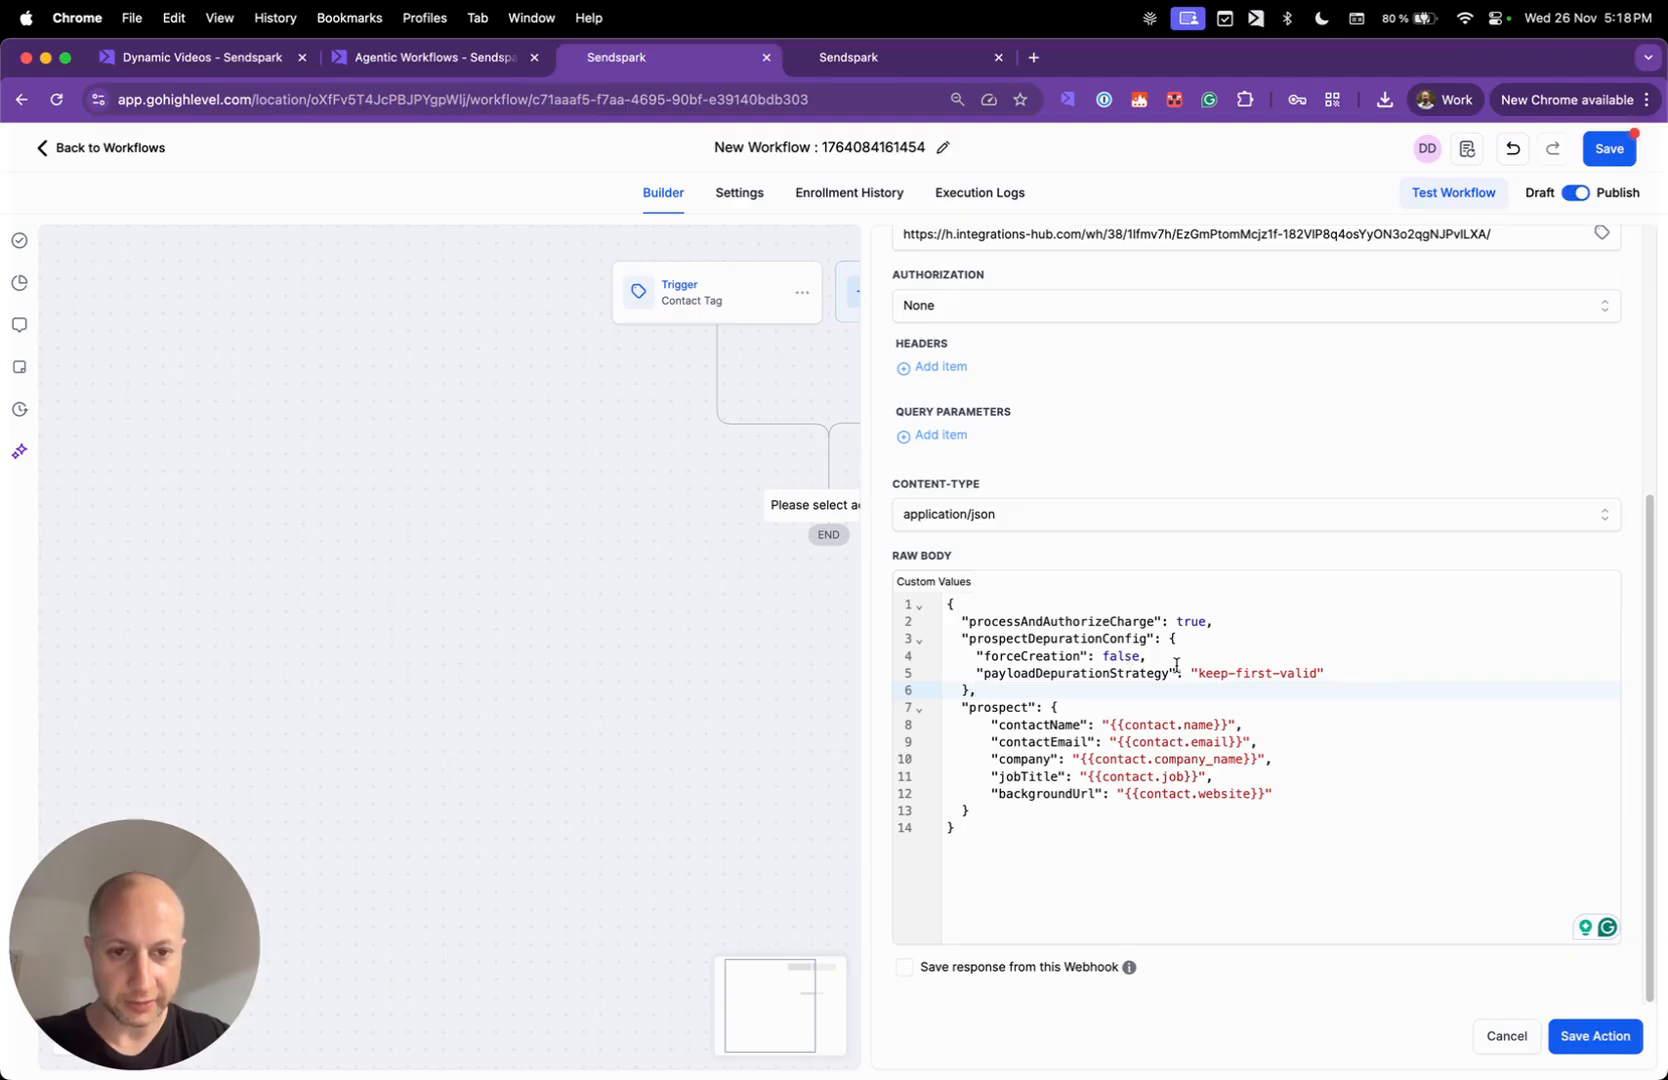
{"action": "left_click_drag", "start_coordinate": [1006, 656], "coordinate": [1145, 657]}
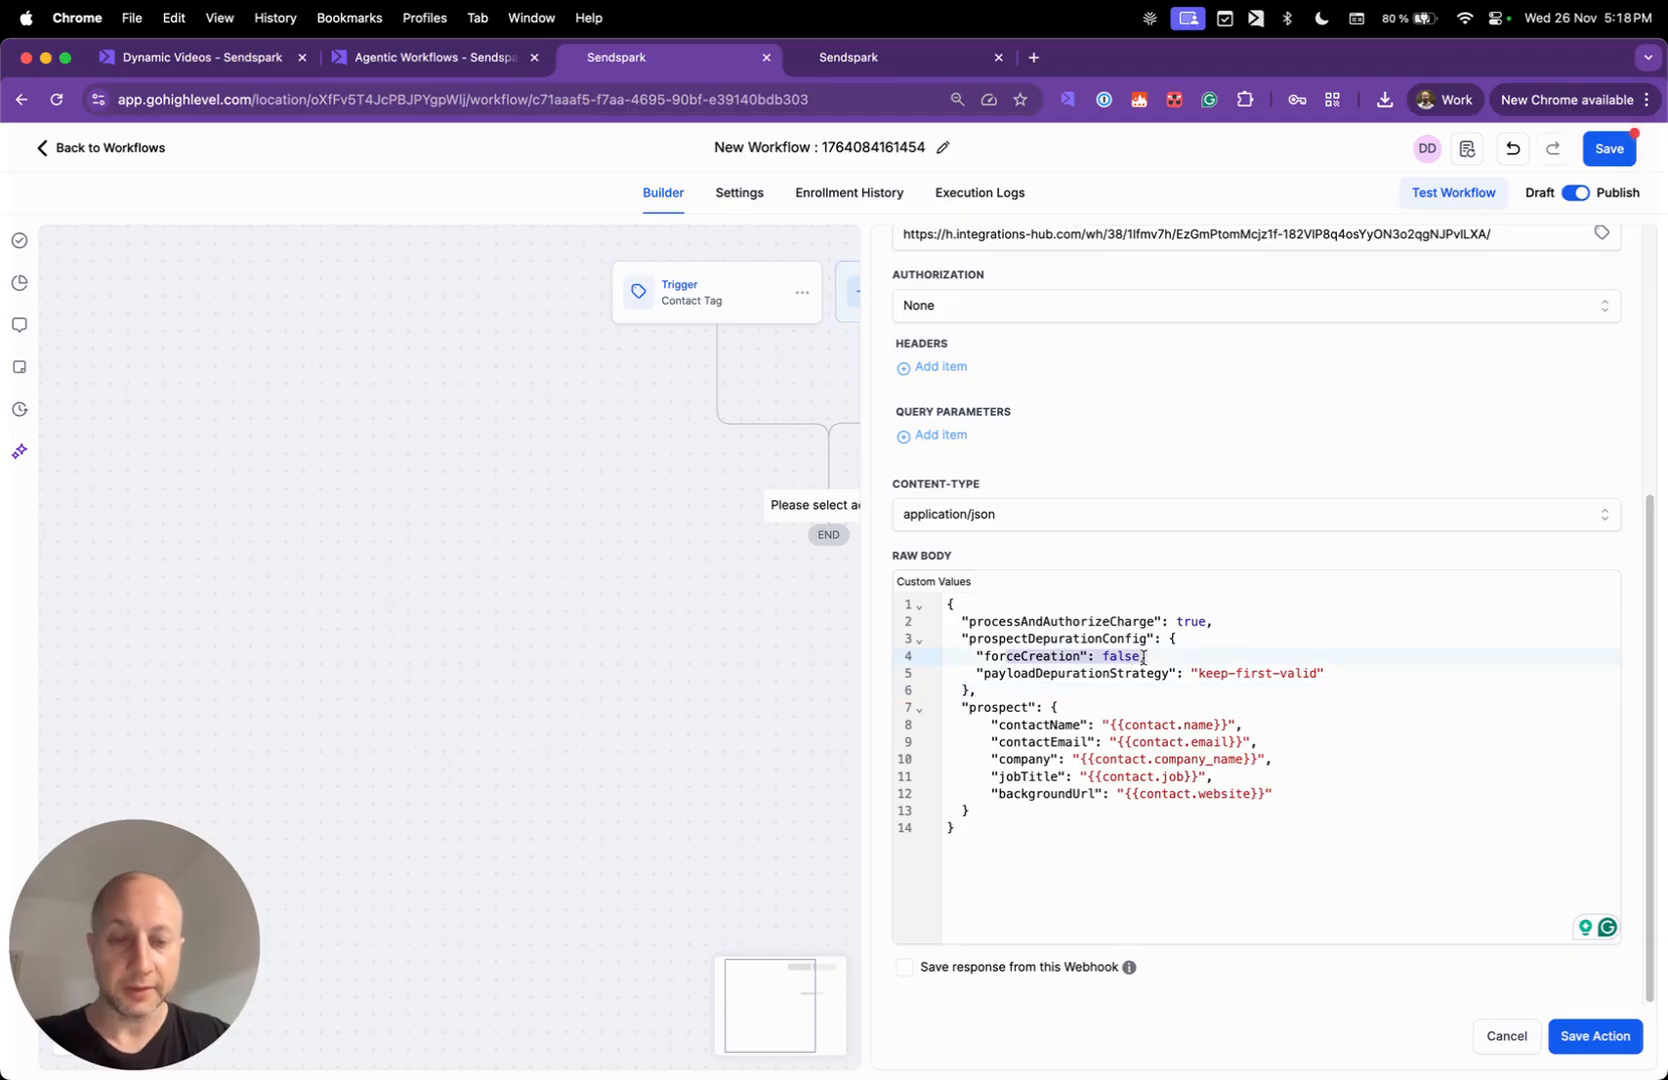
{"action": "left_click_drag", "start_coordinate": [1198, 673], "coordinate": [1317, 668]}
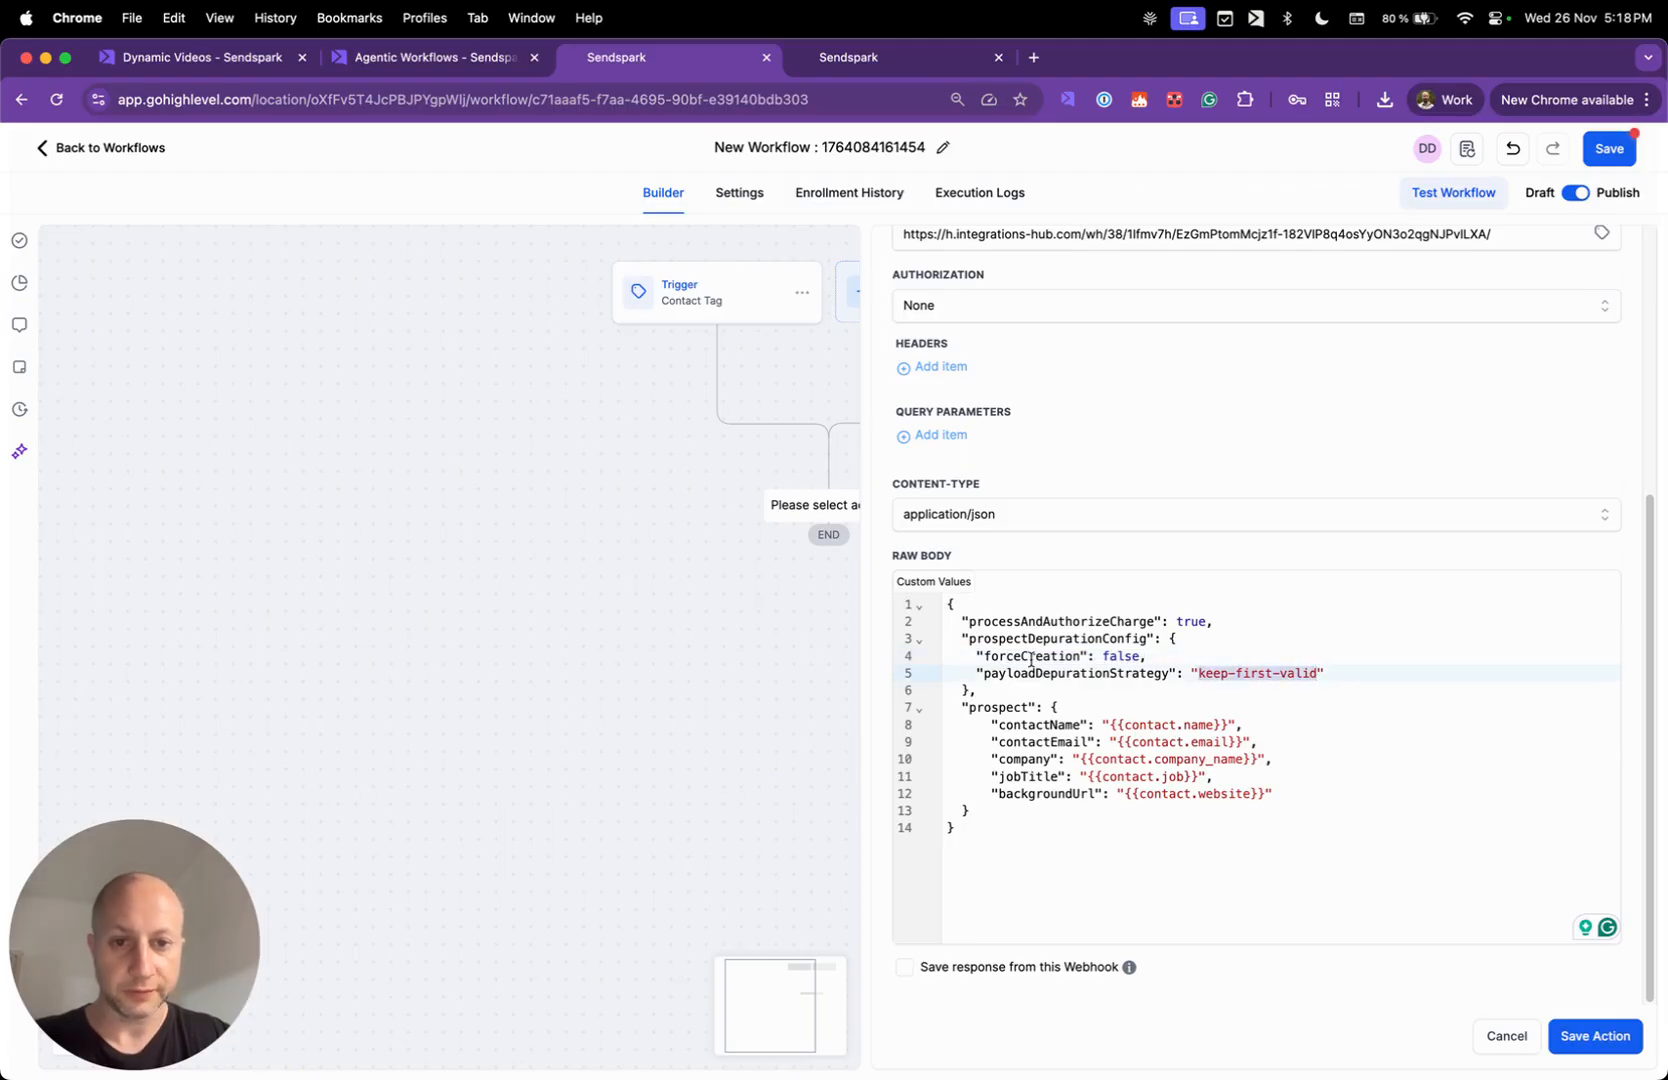
{"action": "left_click", "coordinate": [1103, 656]}
{"action": "left_click_drag", "start_coordinate": [1104, 656], "coordinate": [1140, 657]}
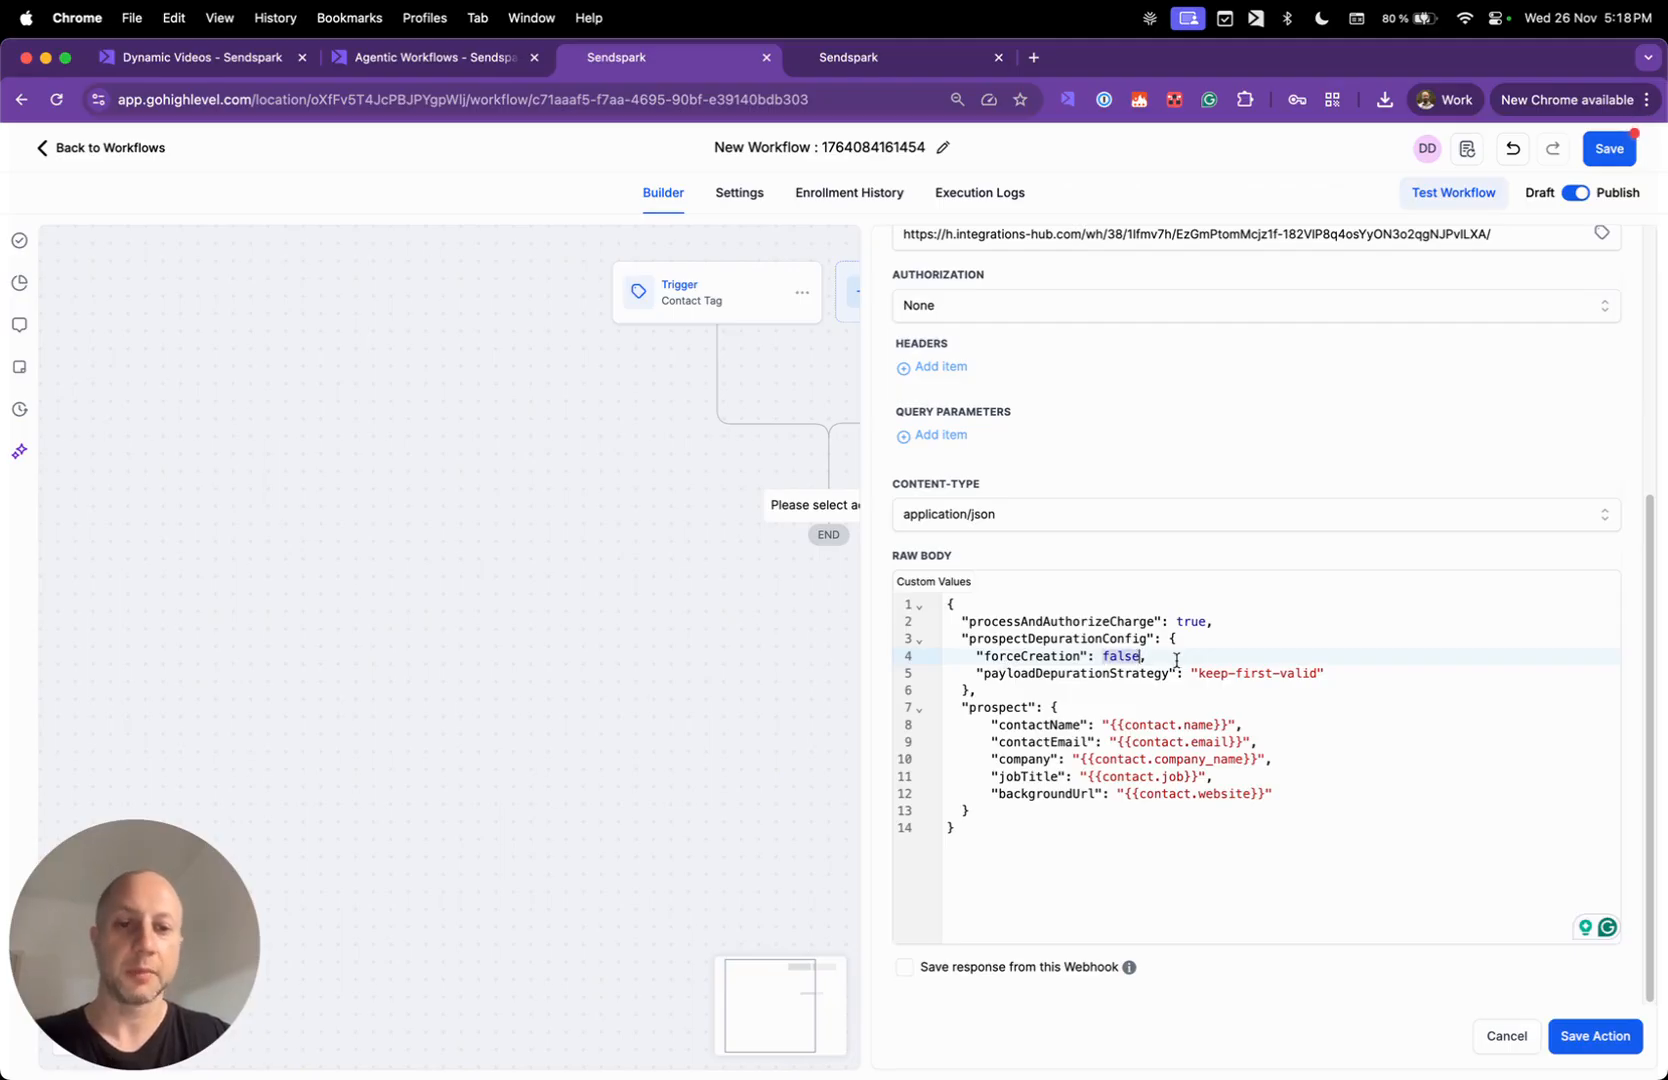
{"action": "left_click_drag", "start_coordinate": [1199, 673], "coordinate": [1307, 673]}
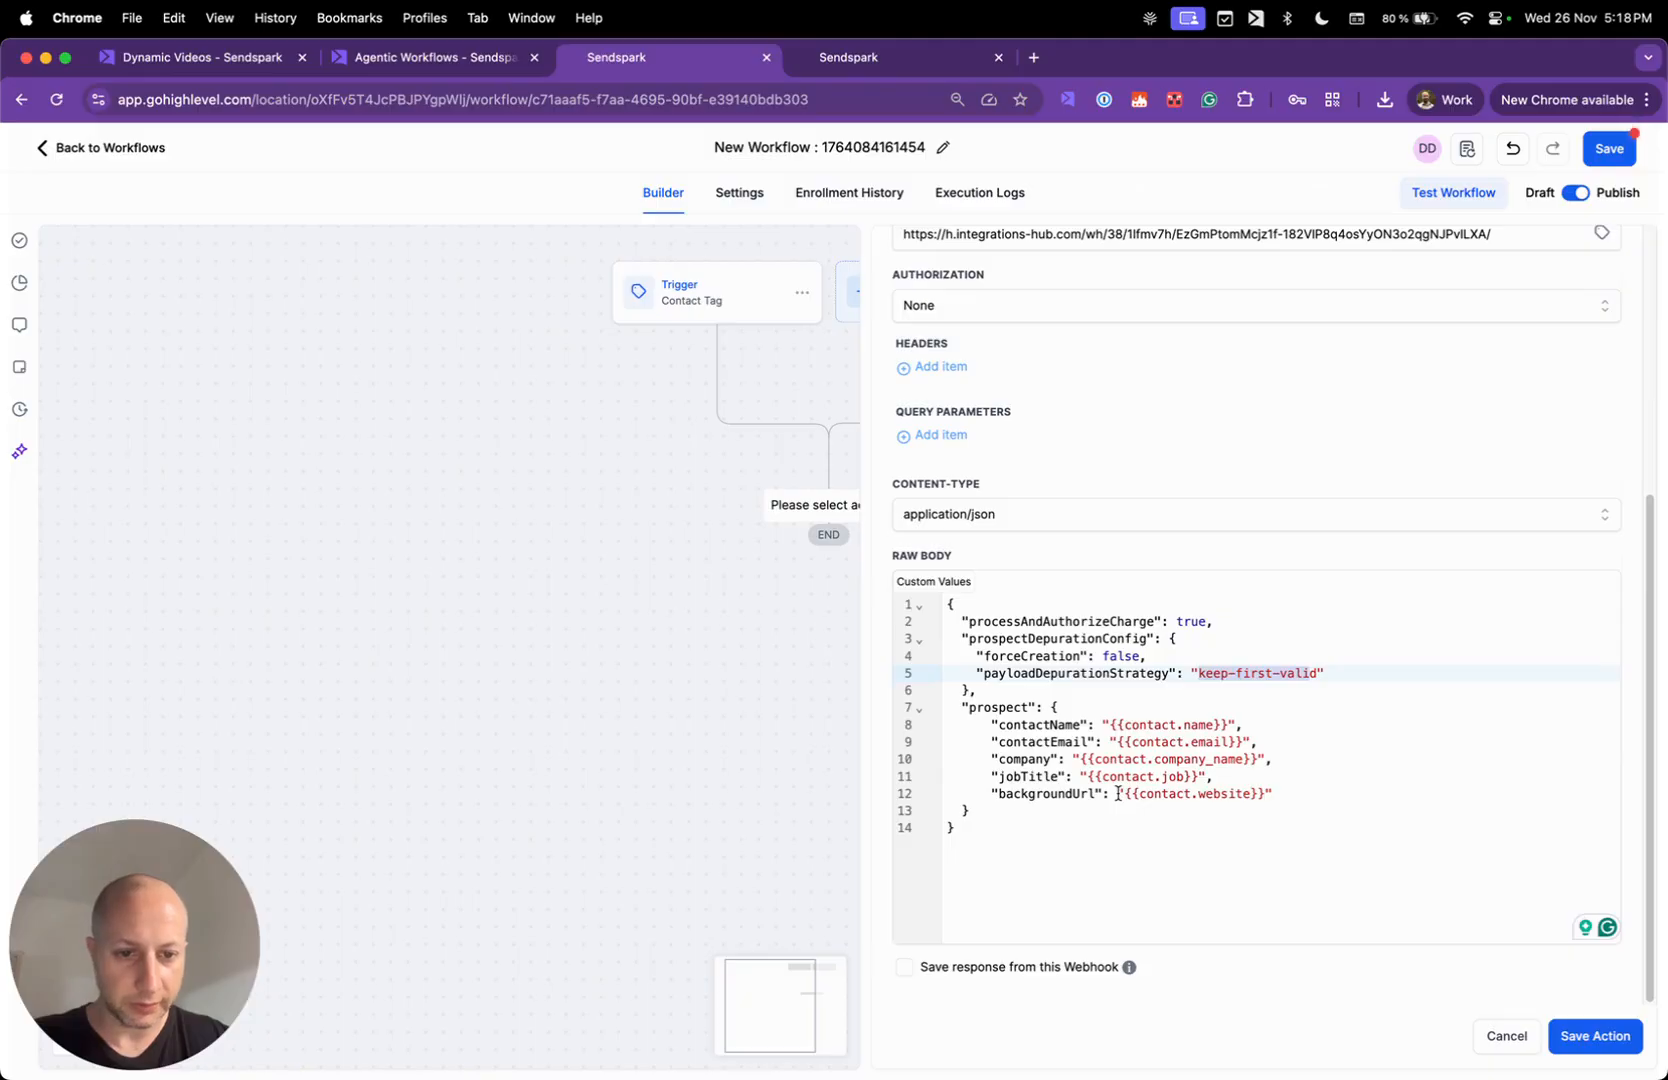
{"action": "left_click", "coordinate": [1263, 794]}
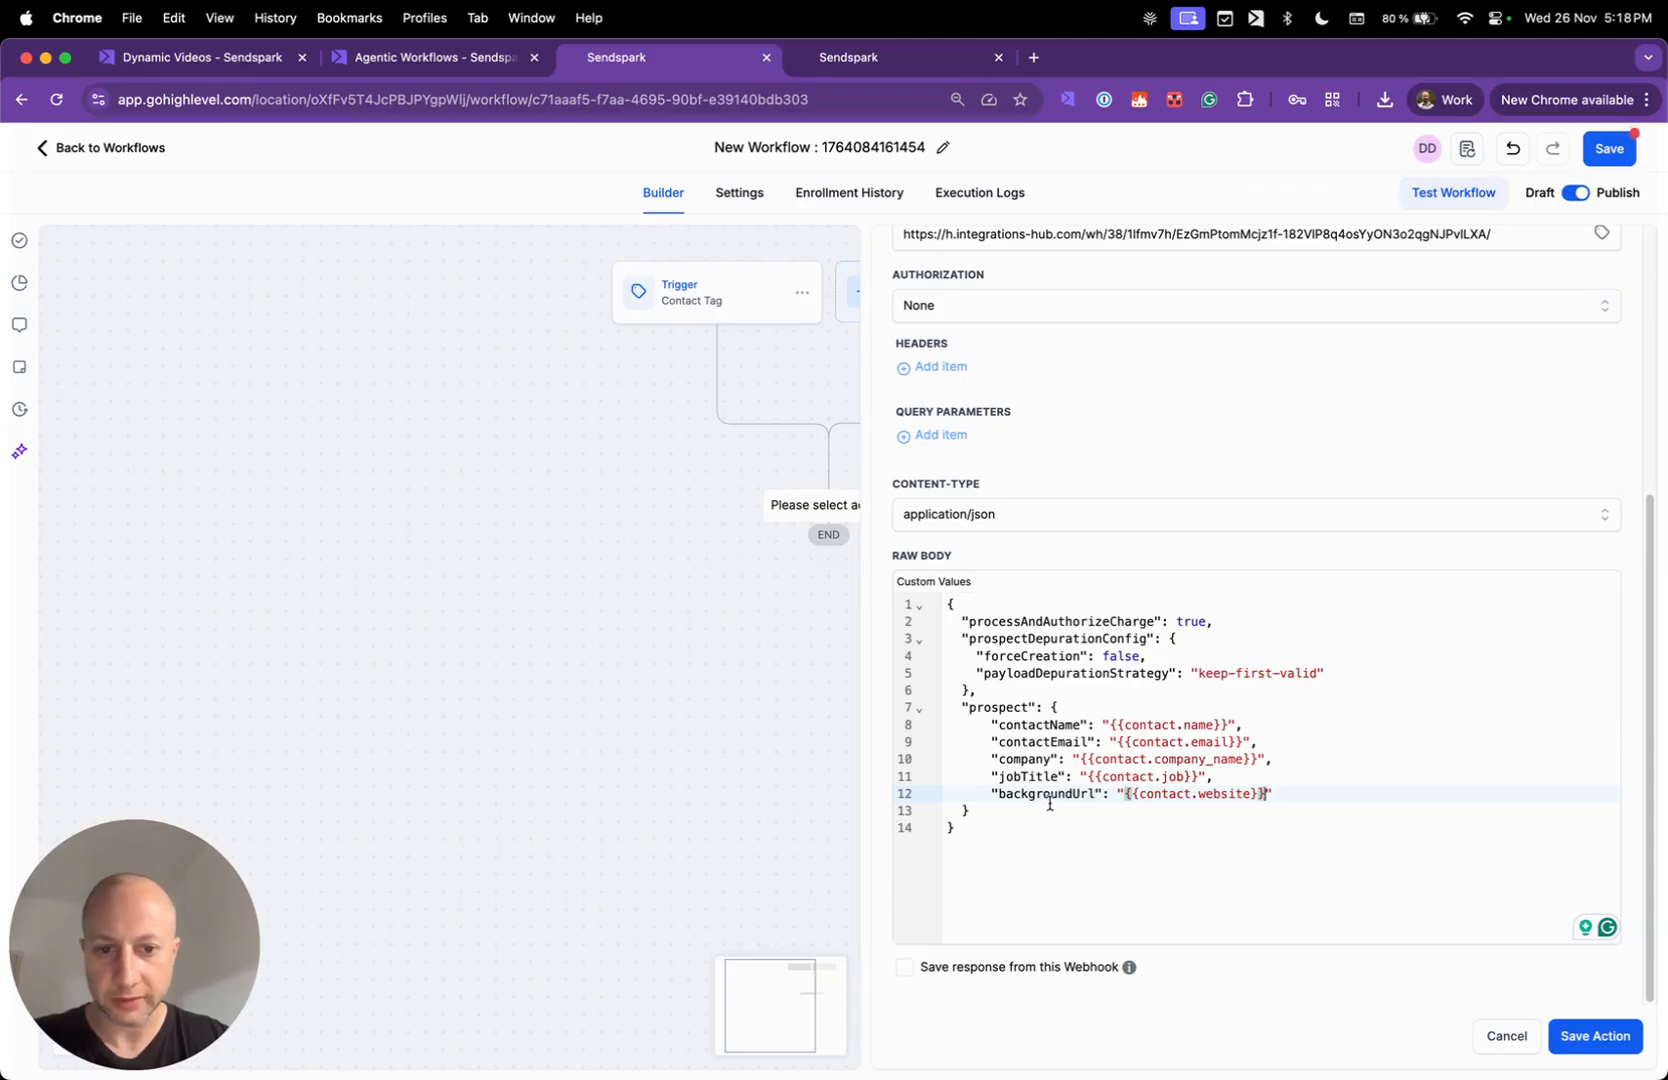
{"action": "left_click", "coordinate": [1229, 806]}
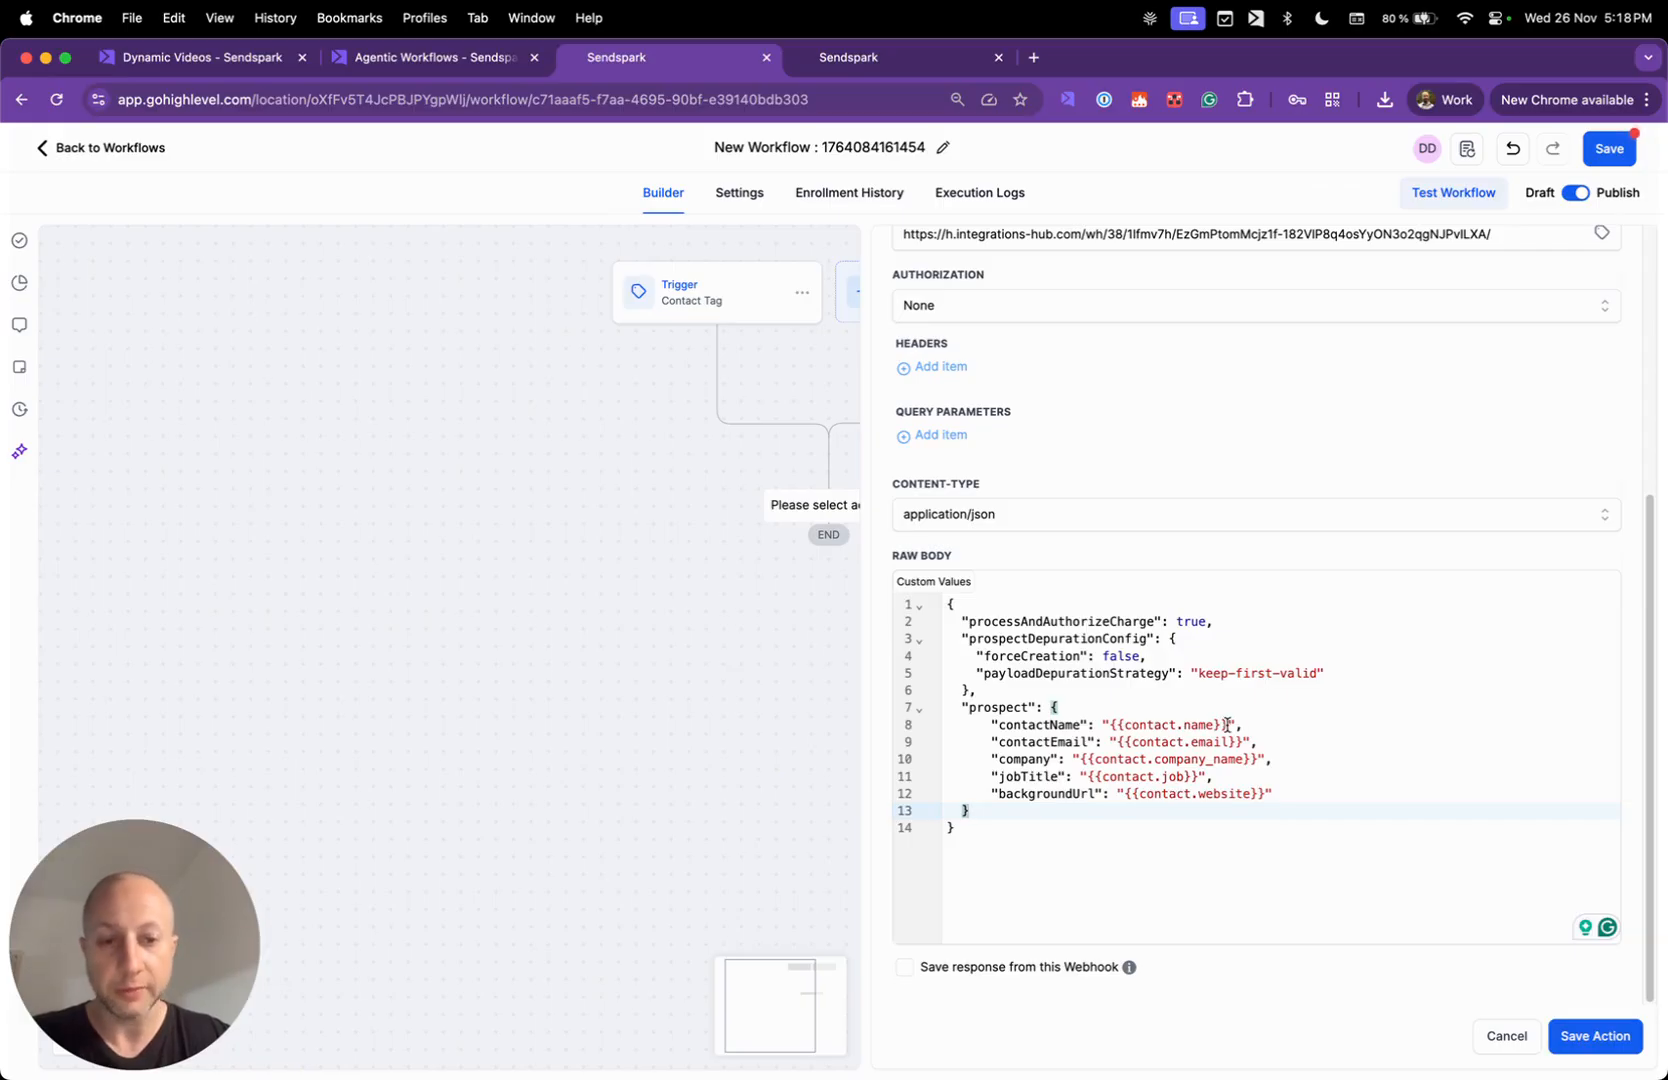
- Try to replace the contactName value by looking up custom value suggestions for "name", and undo the edit
{"action": "left_click_drag", "start_coordinate": [1226, 724], "coordinate": [1114, 728]}
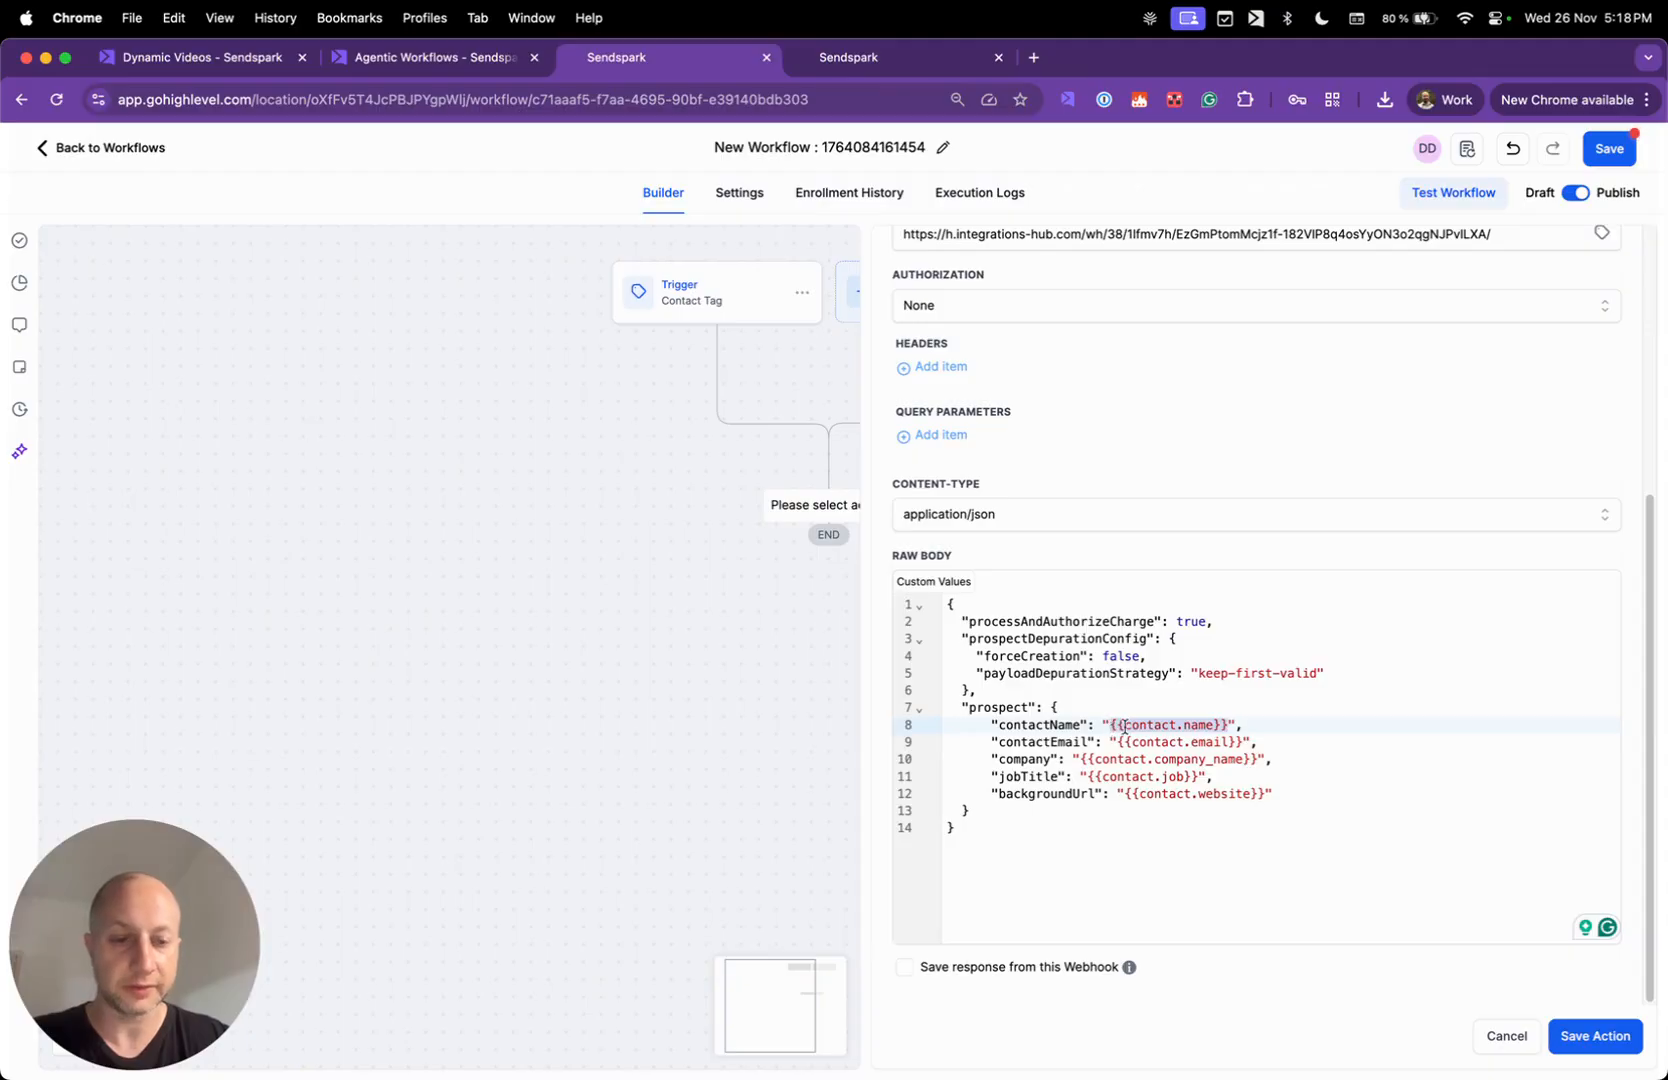
{"action": "left_click", "coordinate": [1235, 722]}
{"action": "left_click_drag", "start_coordinate": [1237, 722], "coordinate": [1104, 722]}
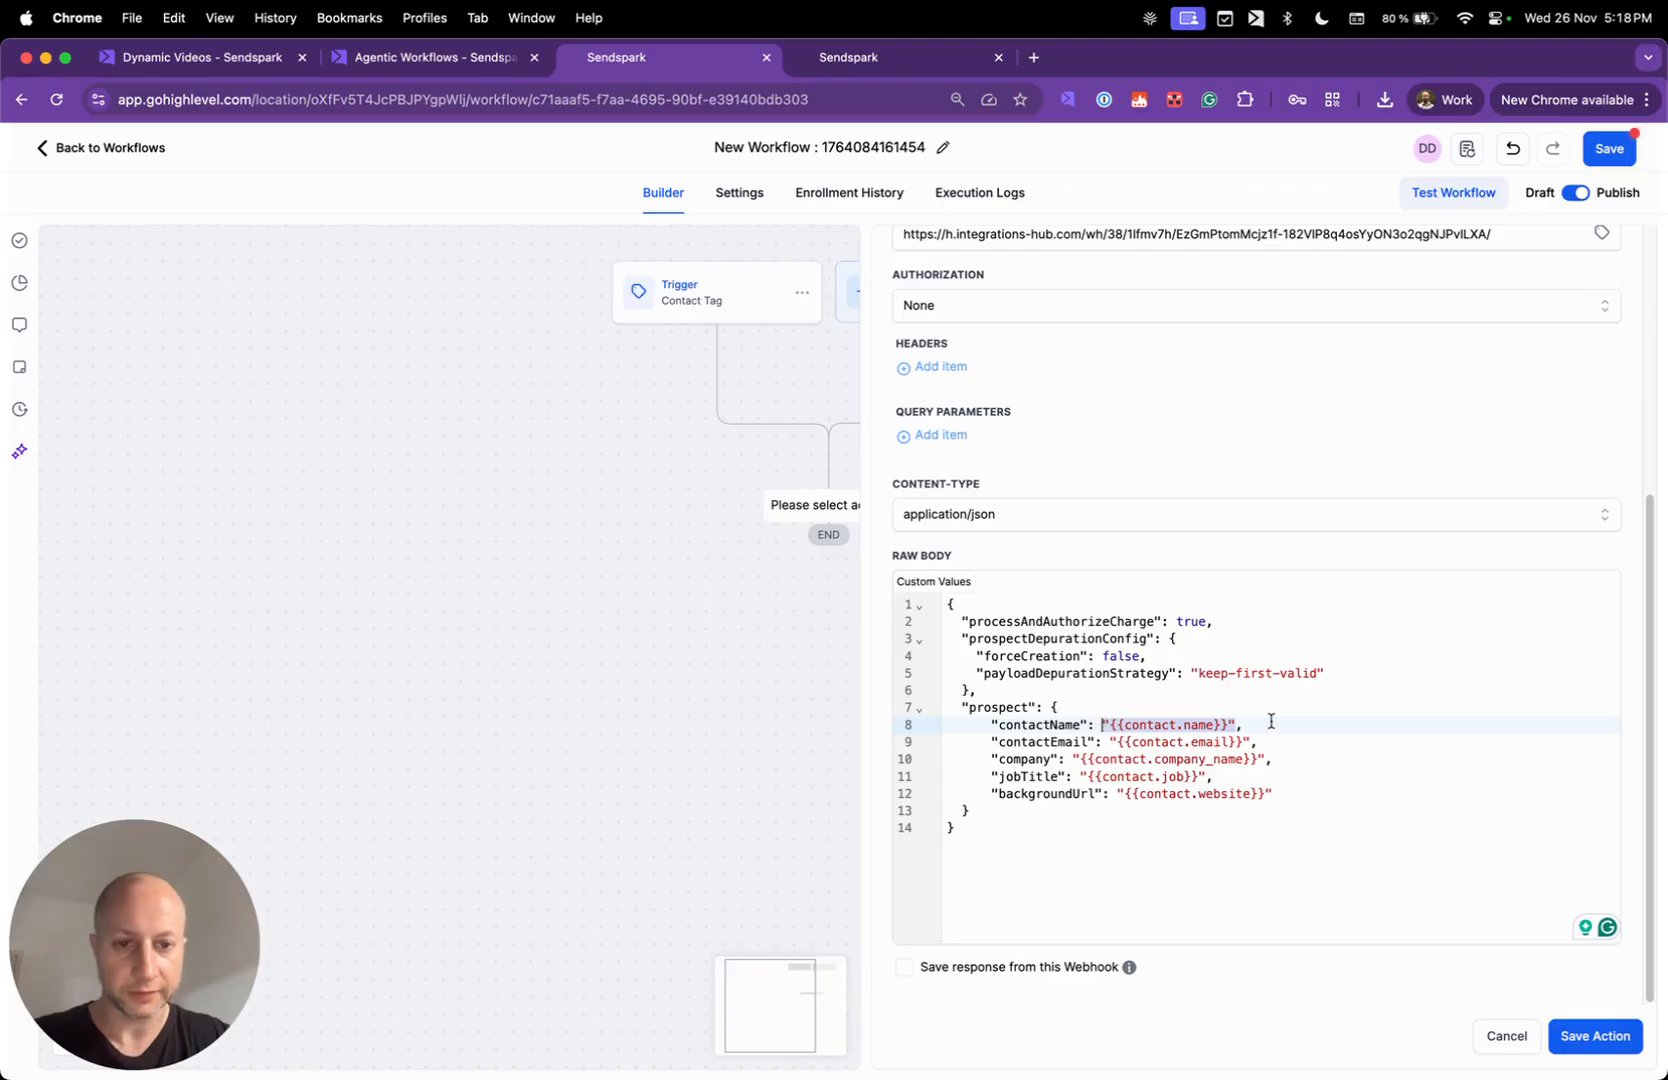
{"action": "key", "text": "BackSpace"}
{"action": "type", "text": "nam"}
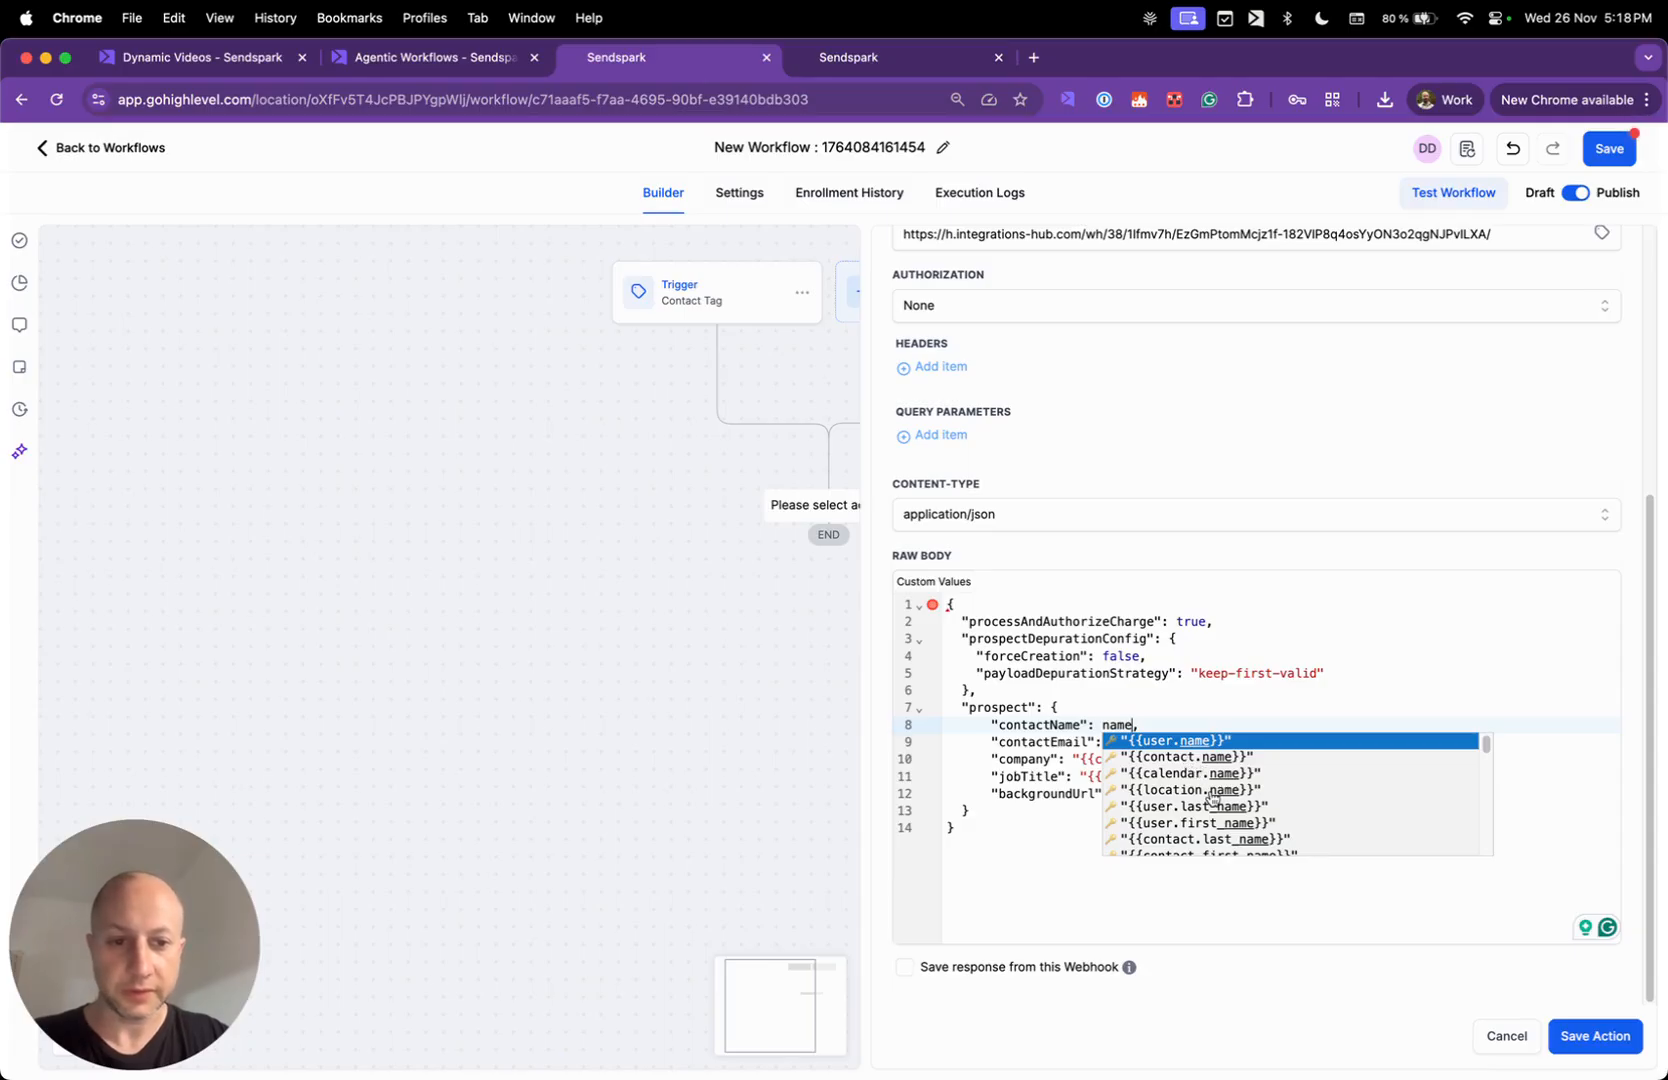
{"action": "scroll", "coordinate": [1211, 797], "scroll_direction": "down", "scroll_amount": 1}
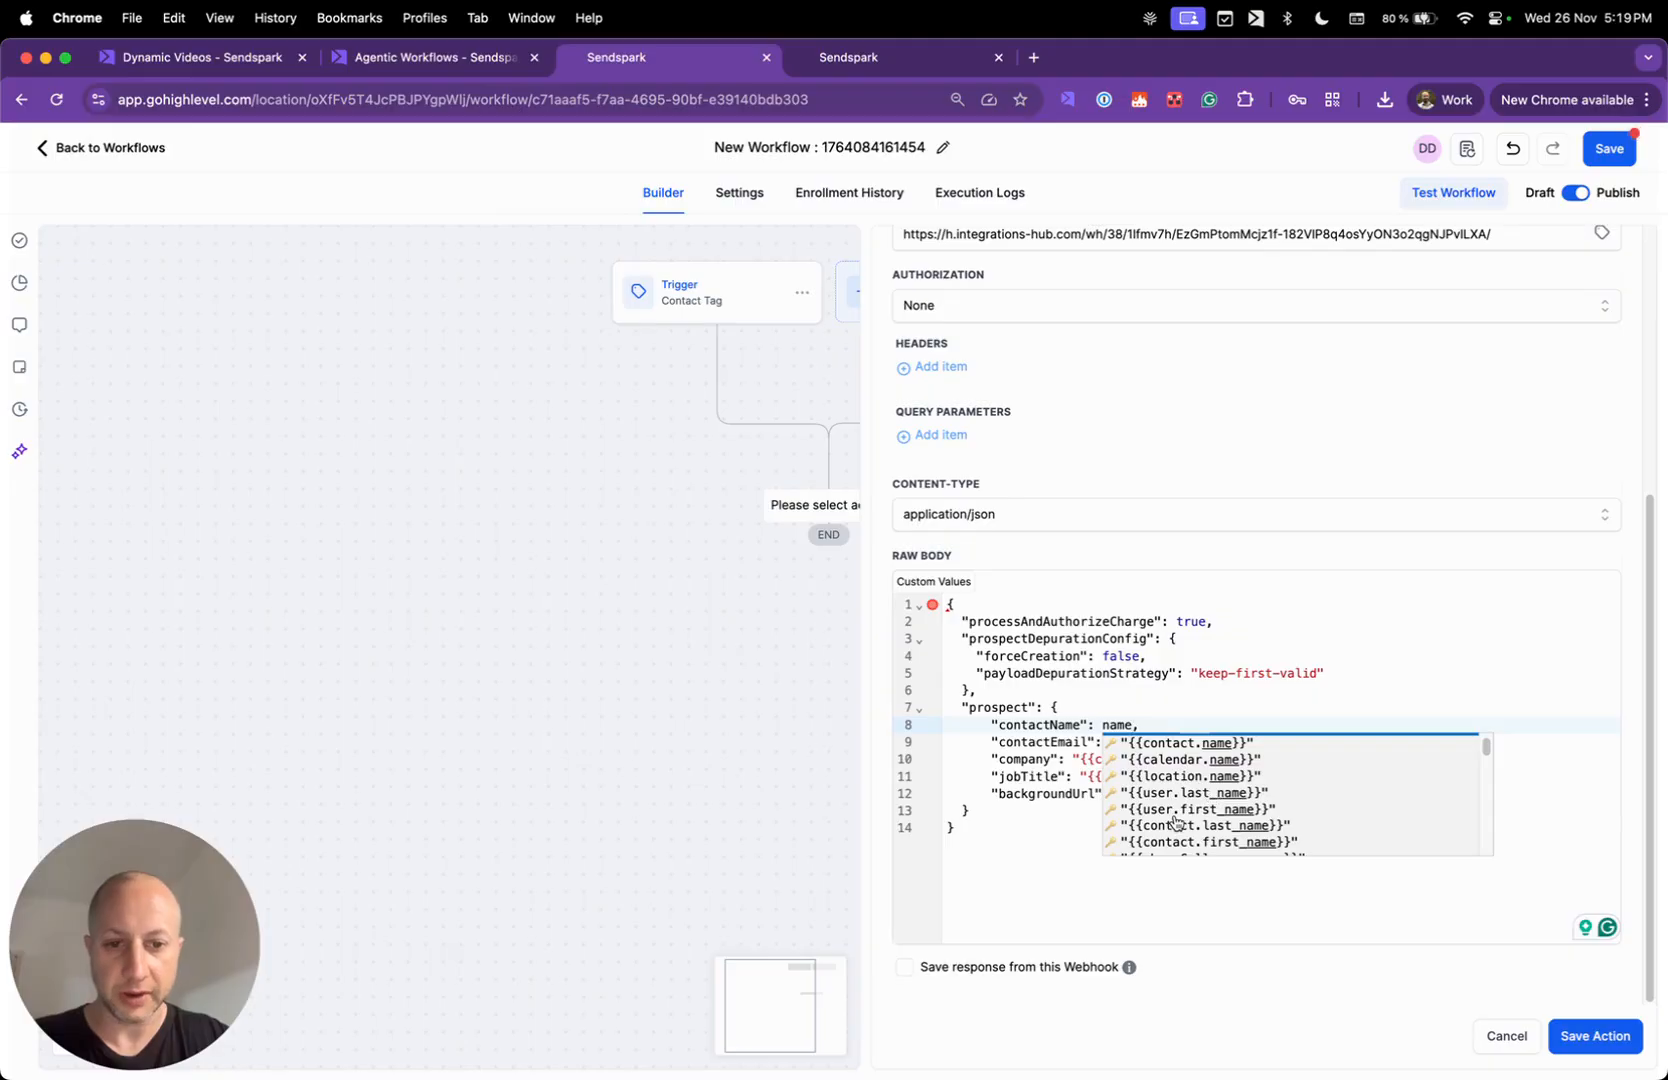
{"action": "left_click", "coordinate": [1299, 707]}
{"action": "left_click", "coordinate": [1225, 725]}
{"action": "key", "text": "super+z"}
{"action": "key", "text": "super+z"}
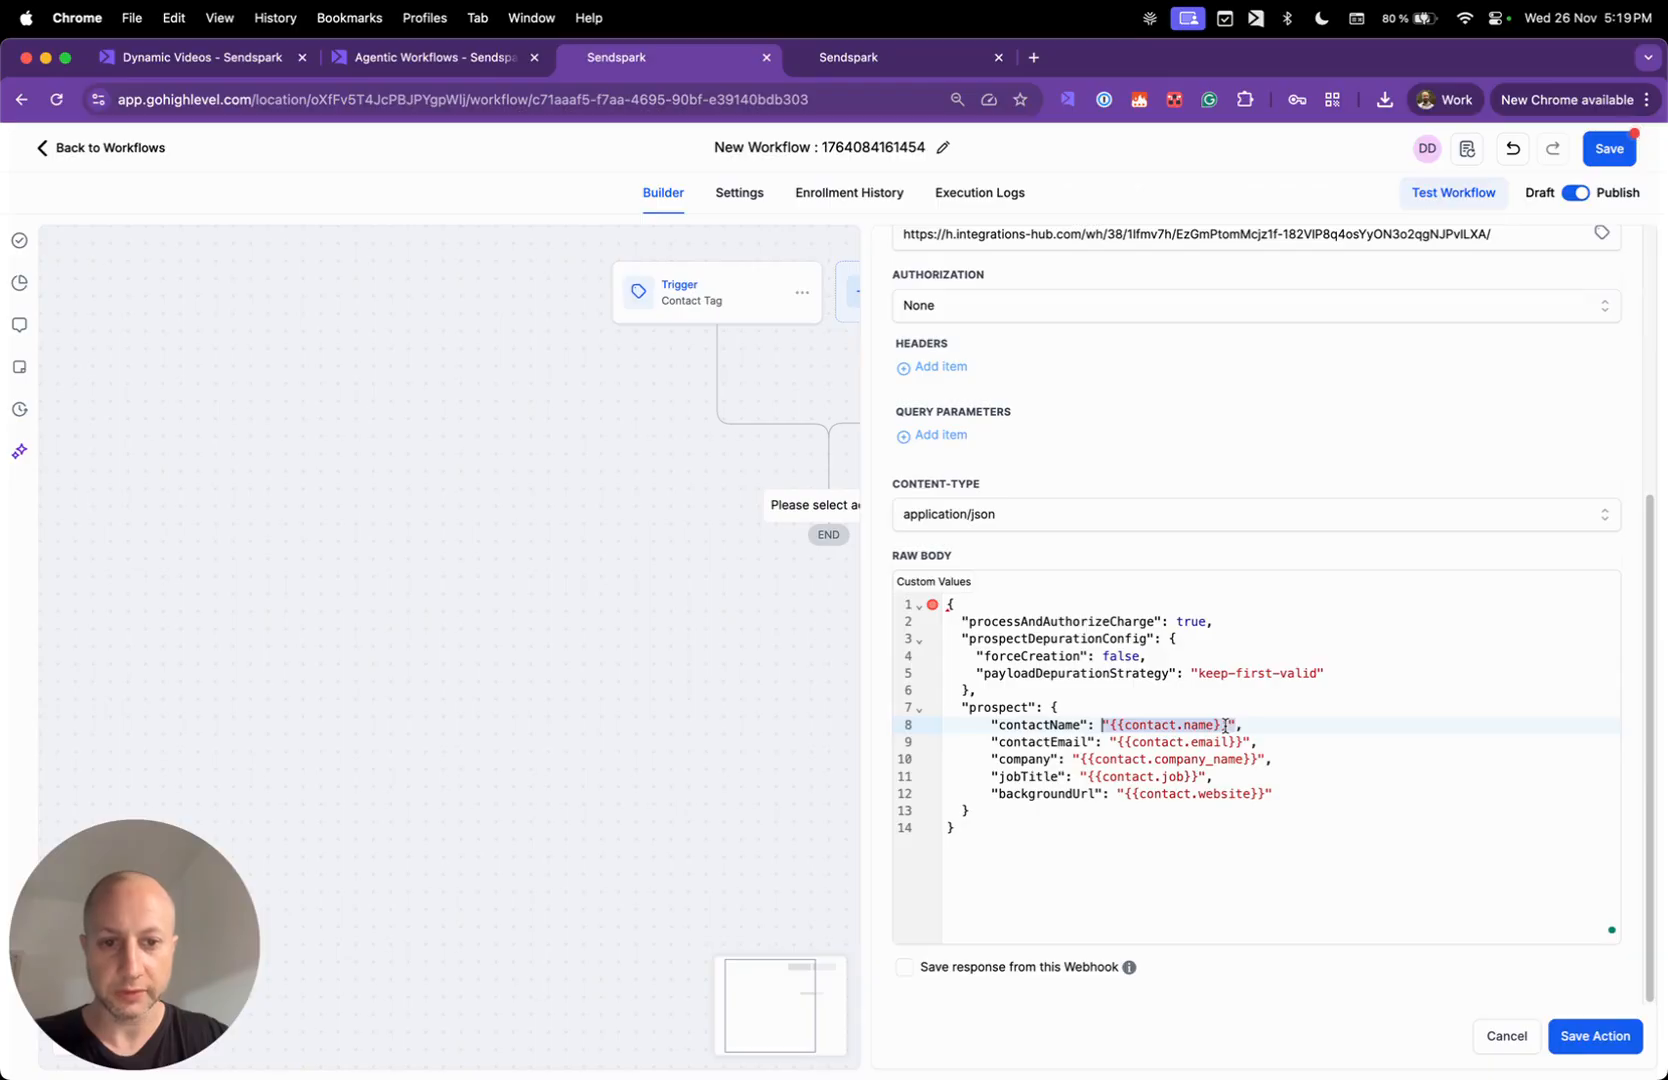
{"action": "left_click", "coordinate": [1278, 707]}
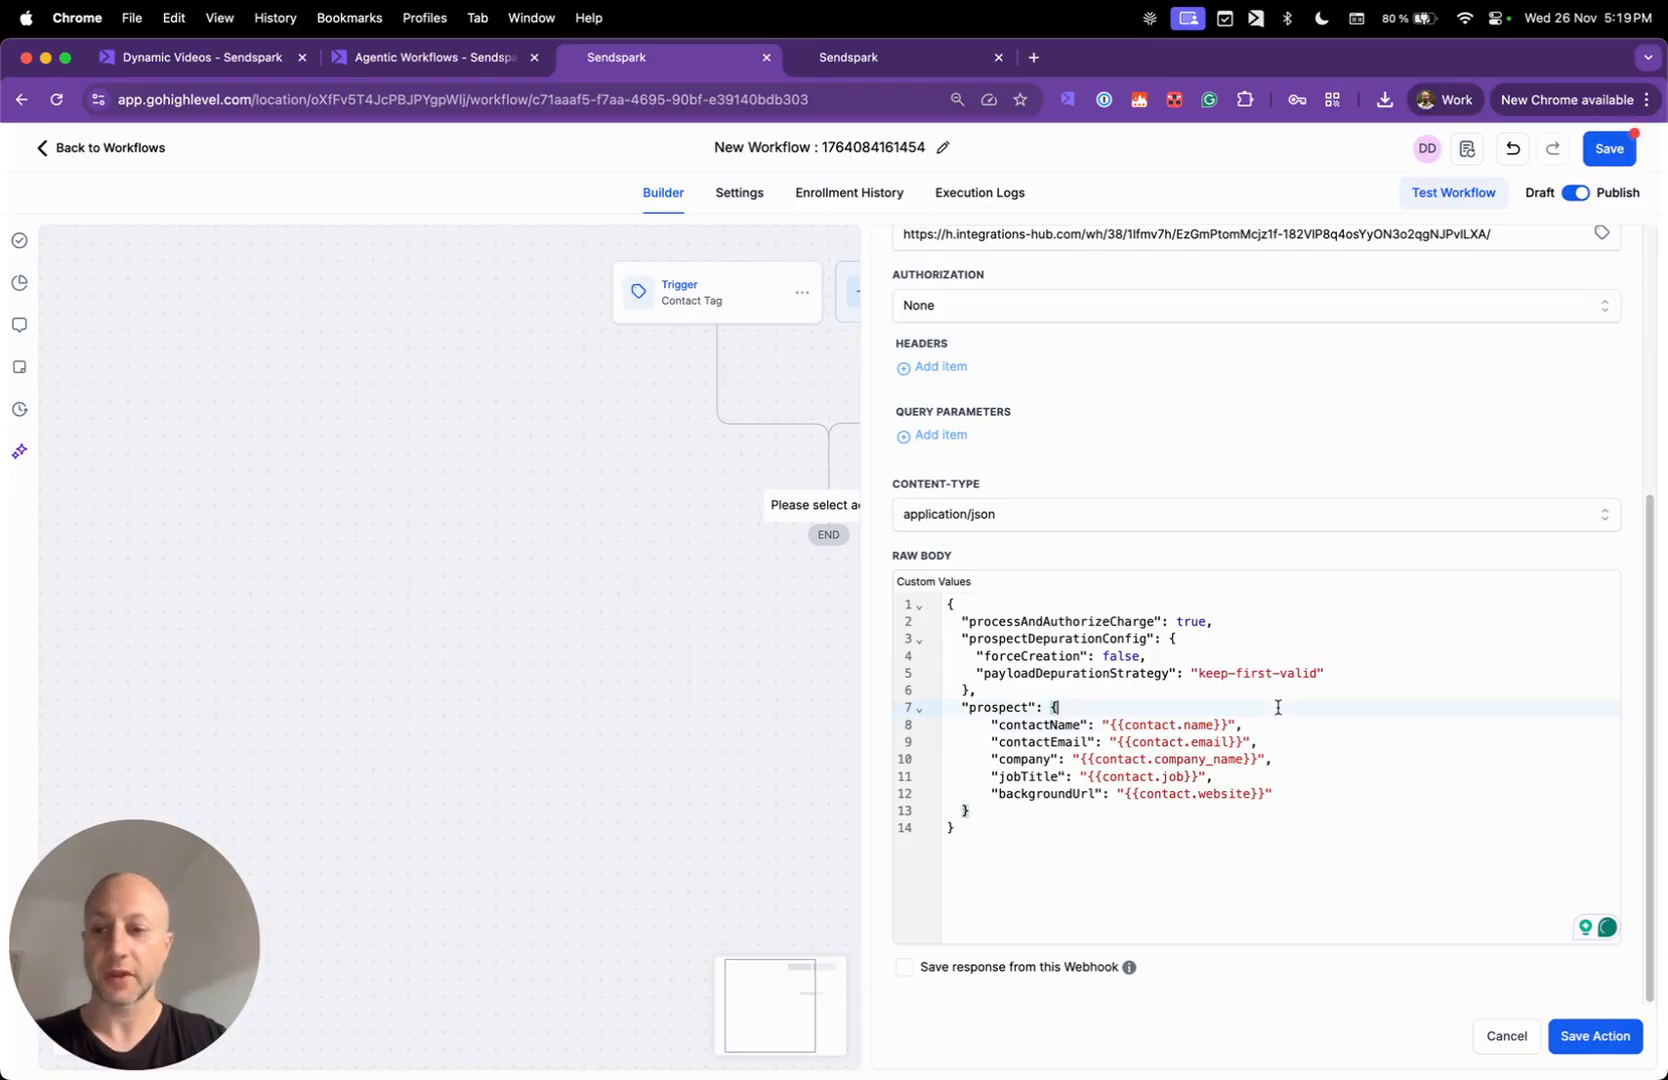
- Save the Custom Webhook action and the whole workflow, and dismiss the notification
{"action": "left_click", "coordinate": [1580, 1038]}
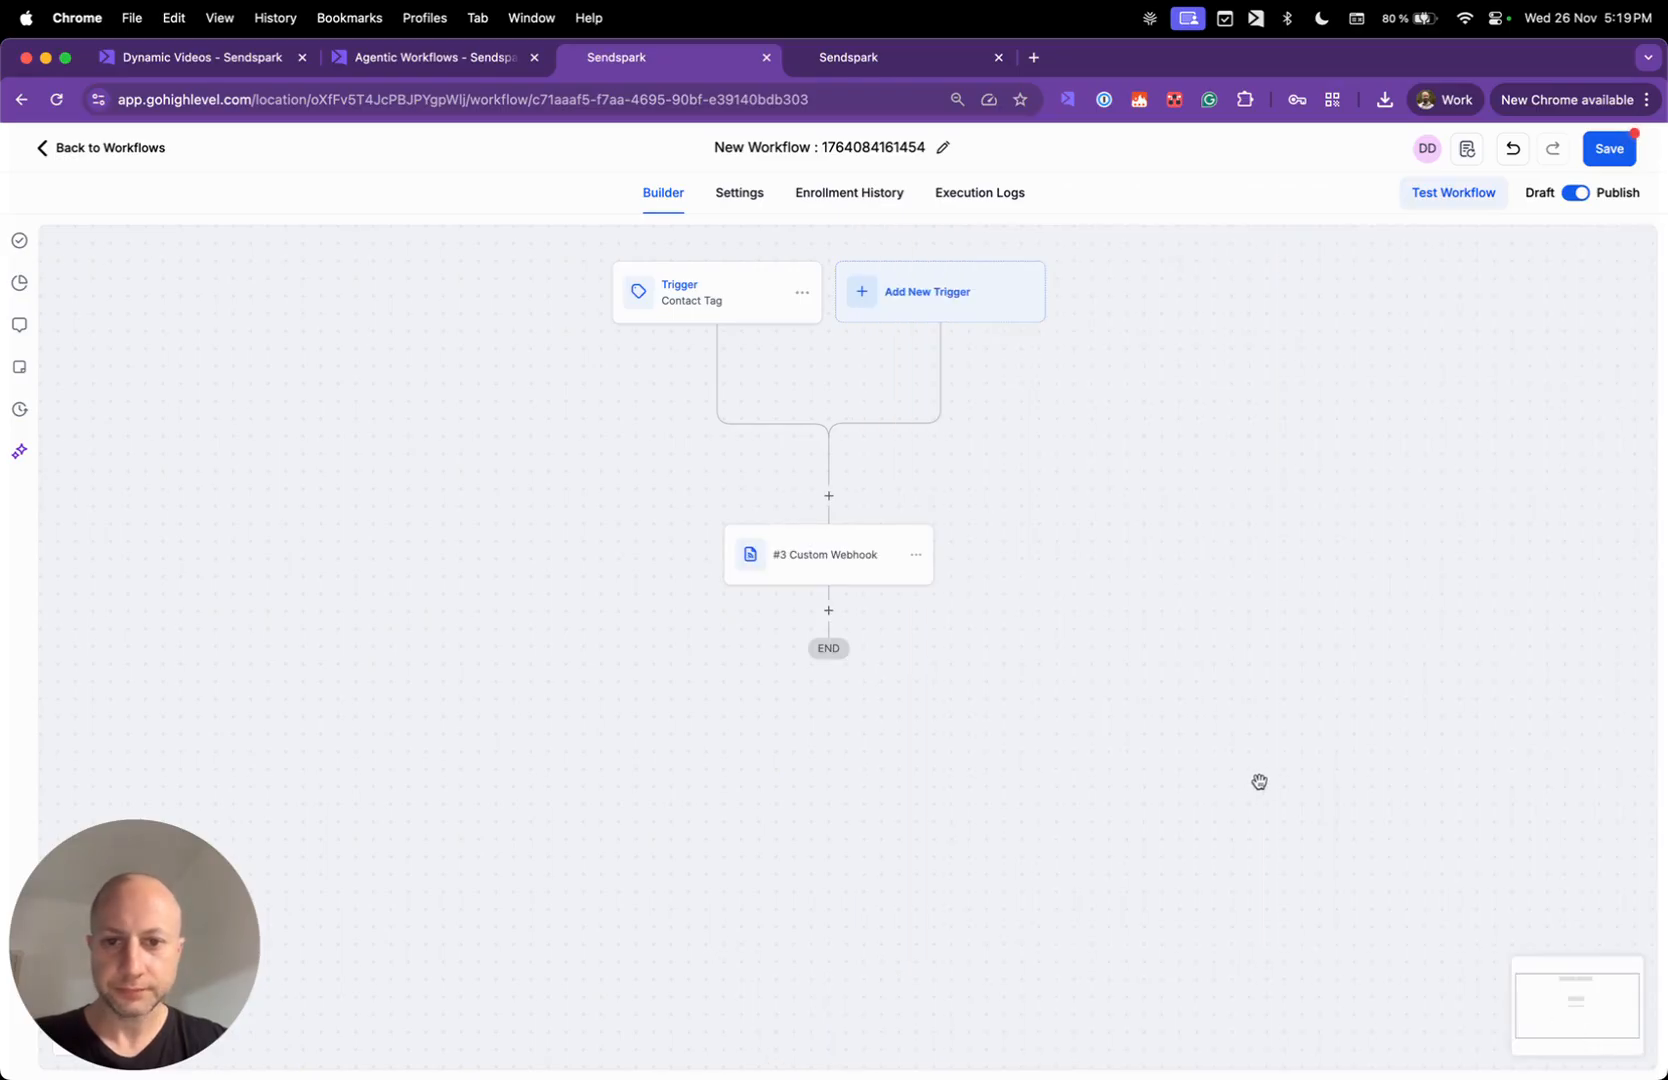
{"action": "left_click", "coordinate": [1612, 156]}
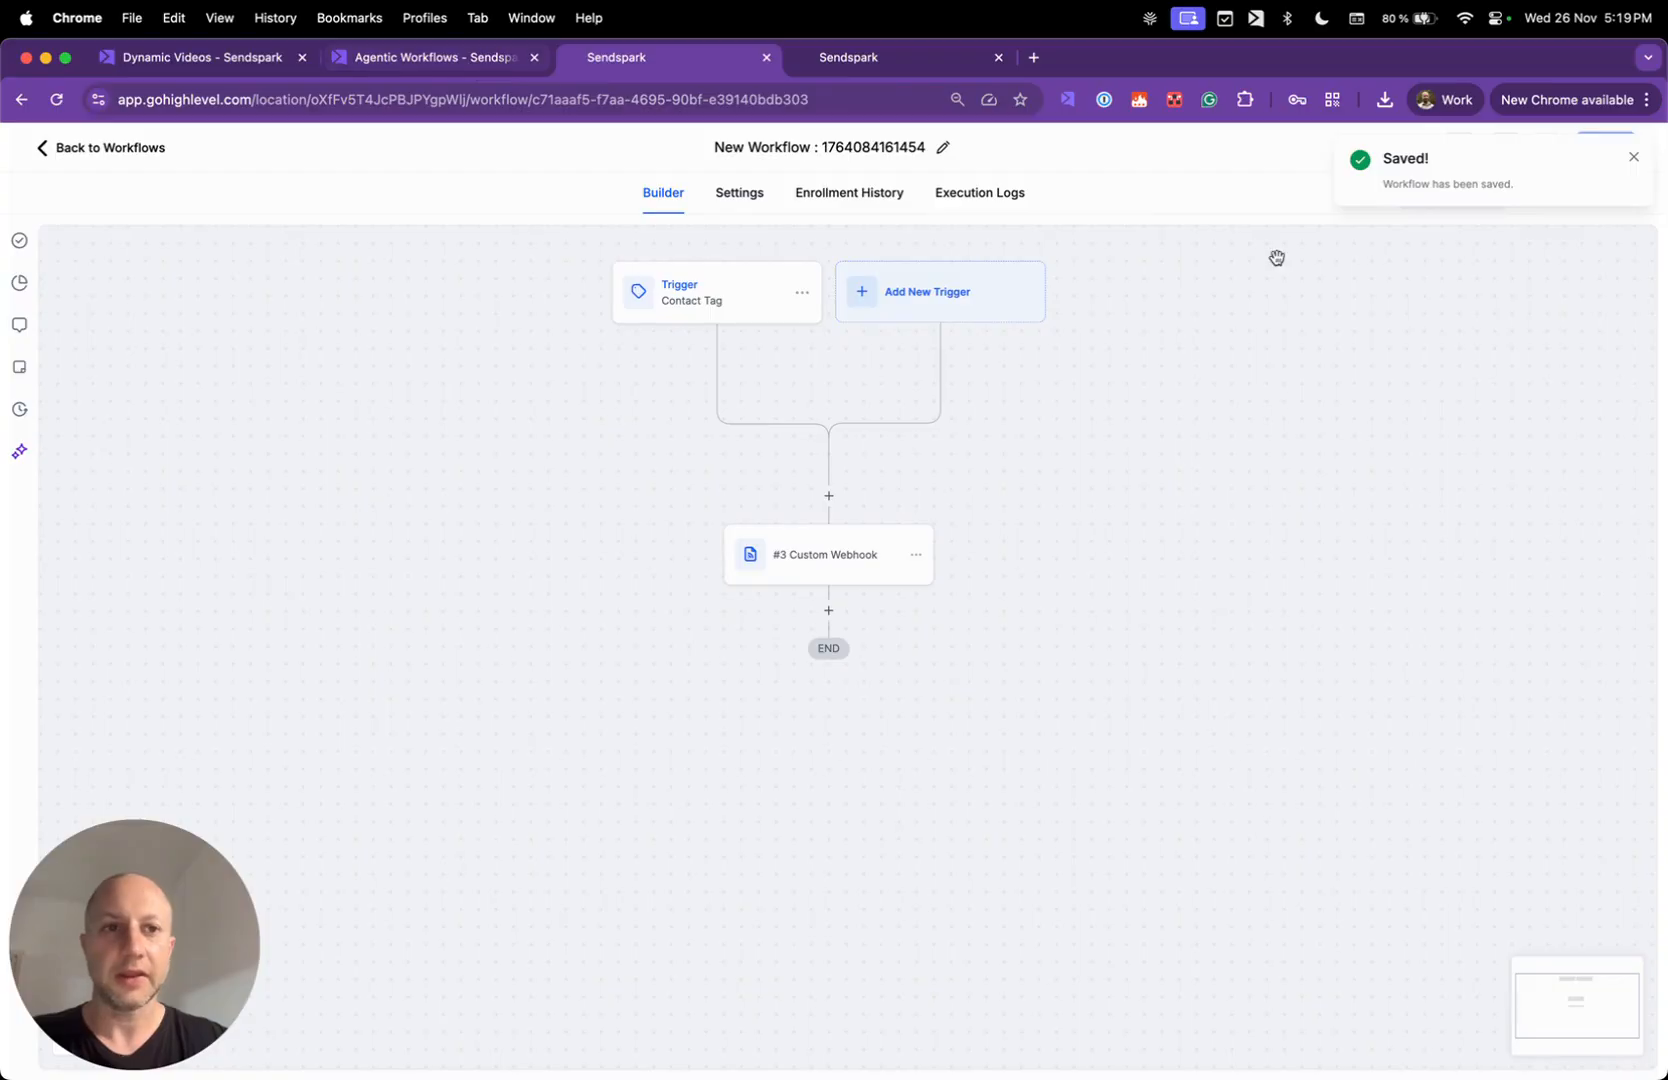
{"action": "left_click", "coordinate": [1634, 157]}
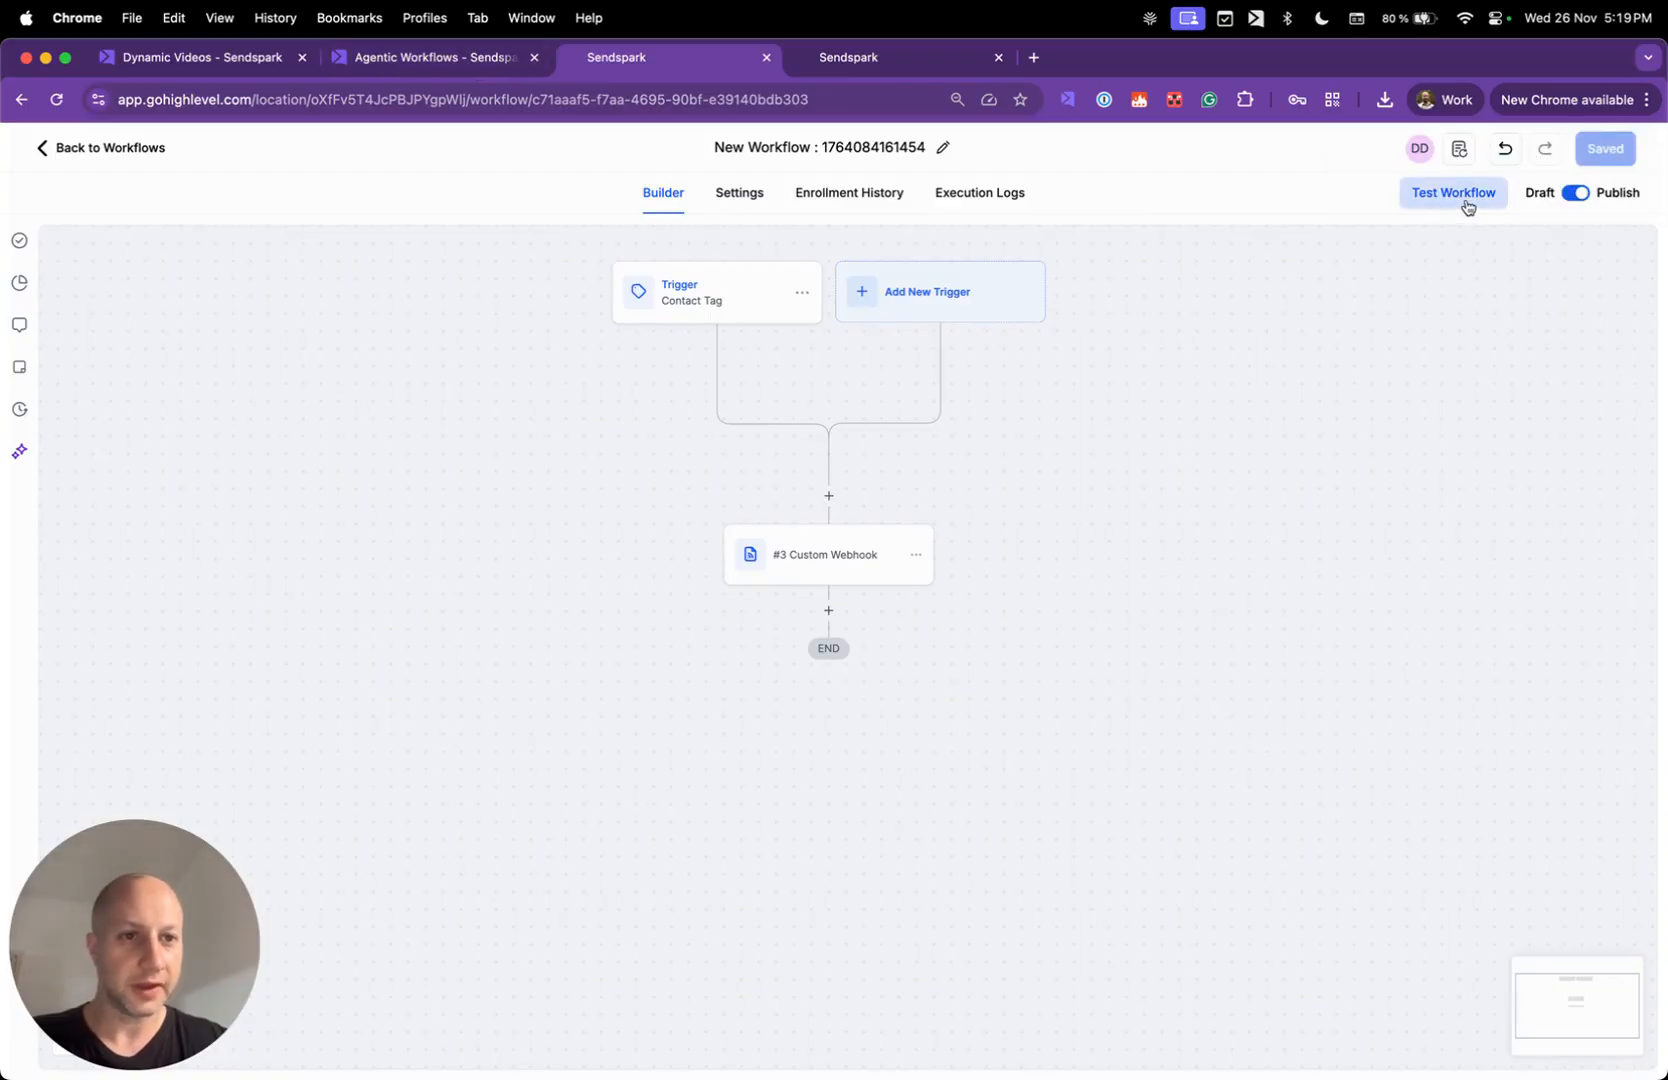
- Run a test of the workflow with the third contact in the contact list
{"action": "left_click", "coordinate": [1465, 203]}
{"action": "left_click", "coordinate": [1333, 350]}
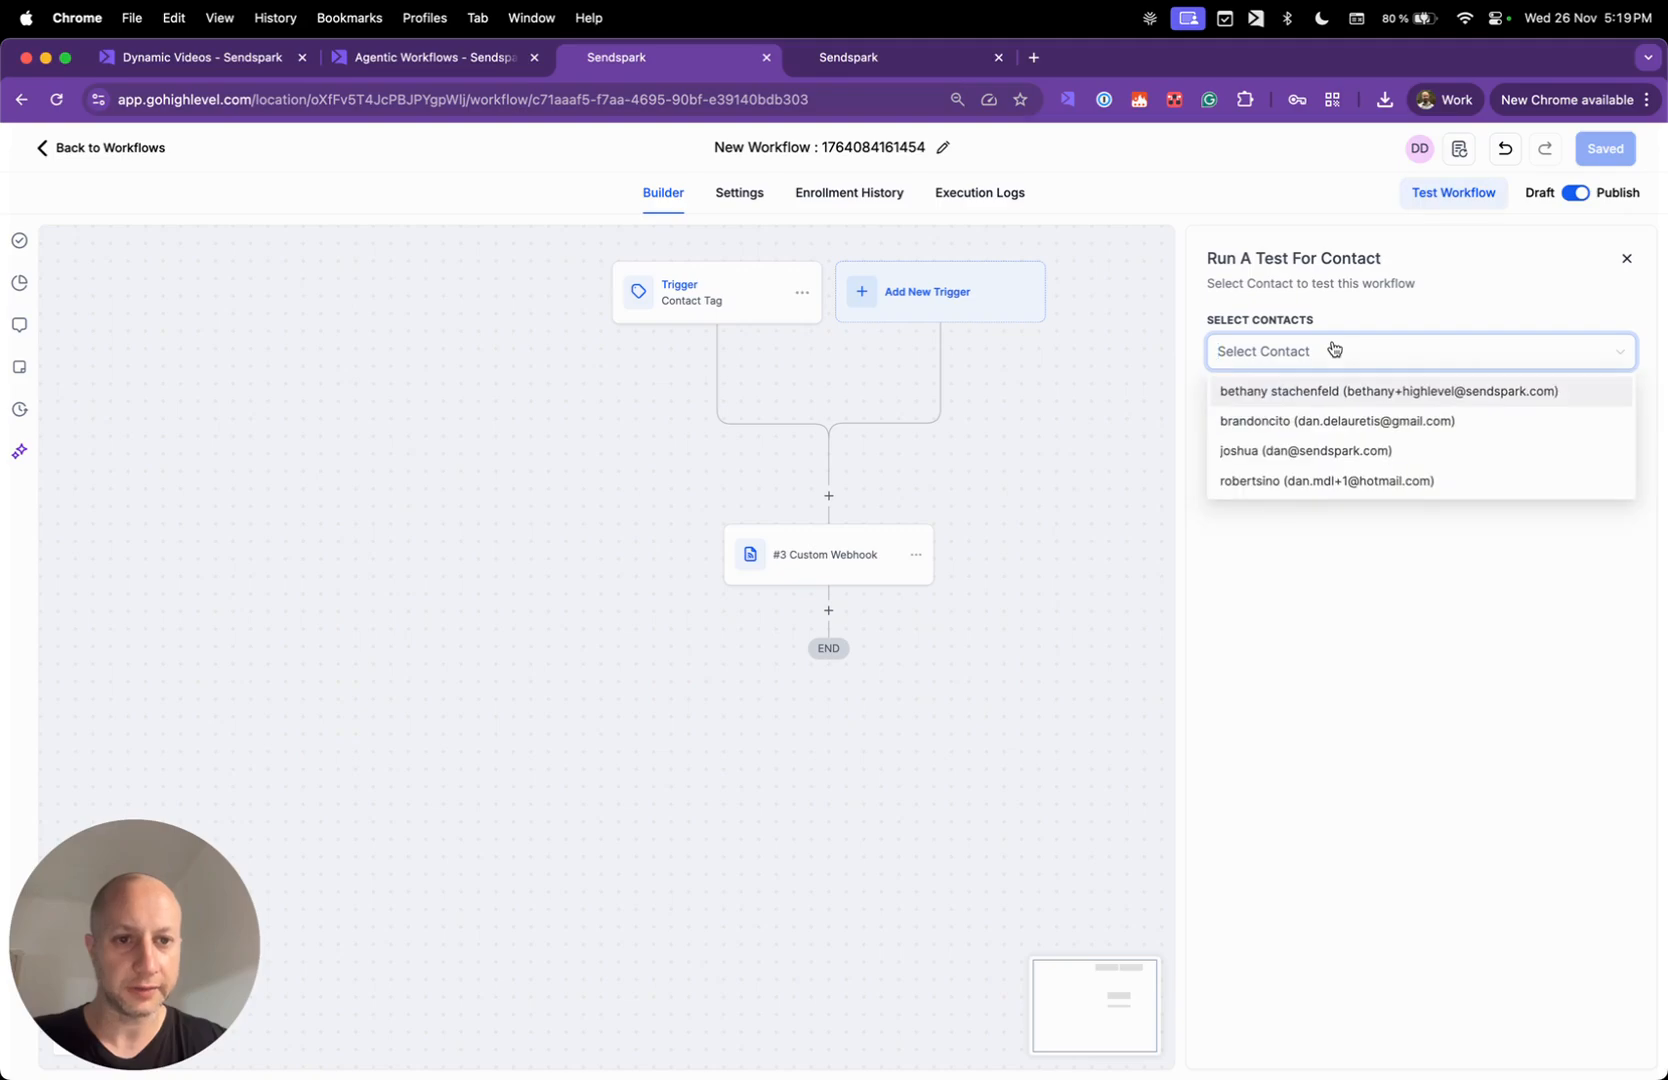
{"action": "left_click", "coordinate": [1278, 458]}
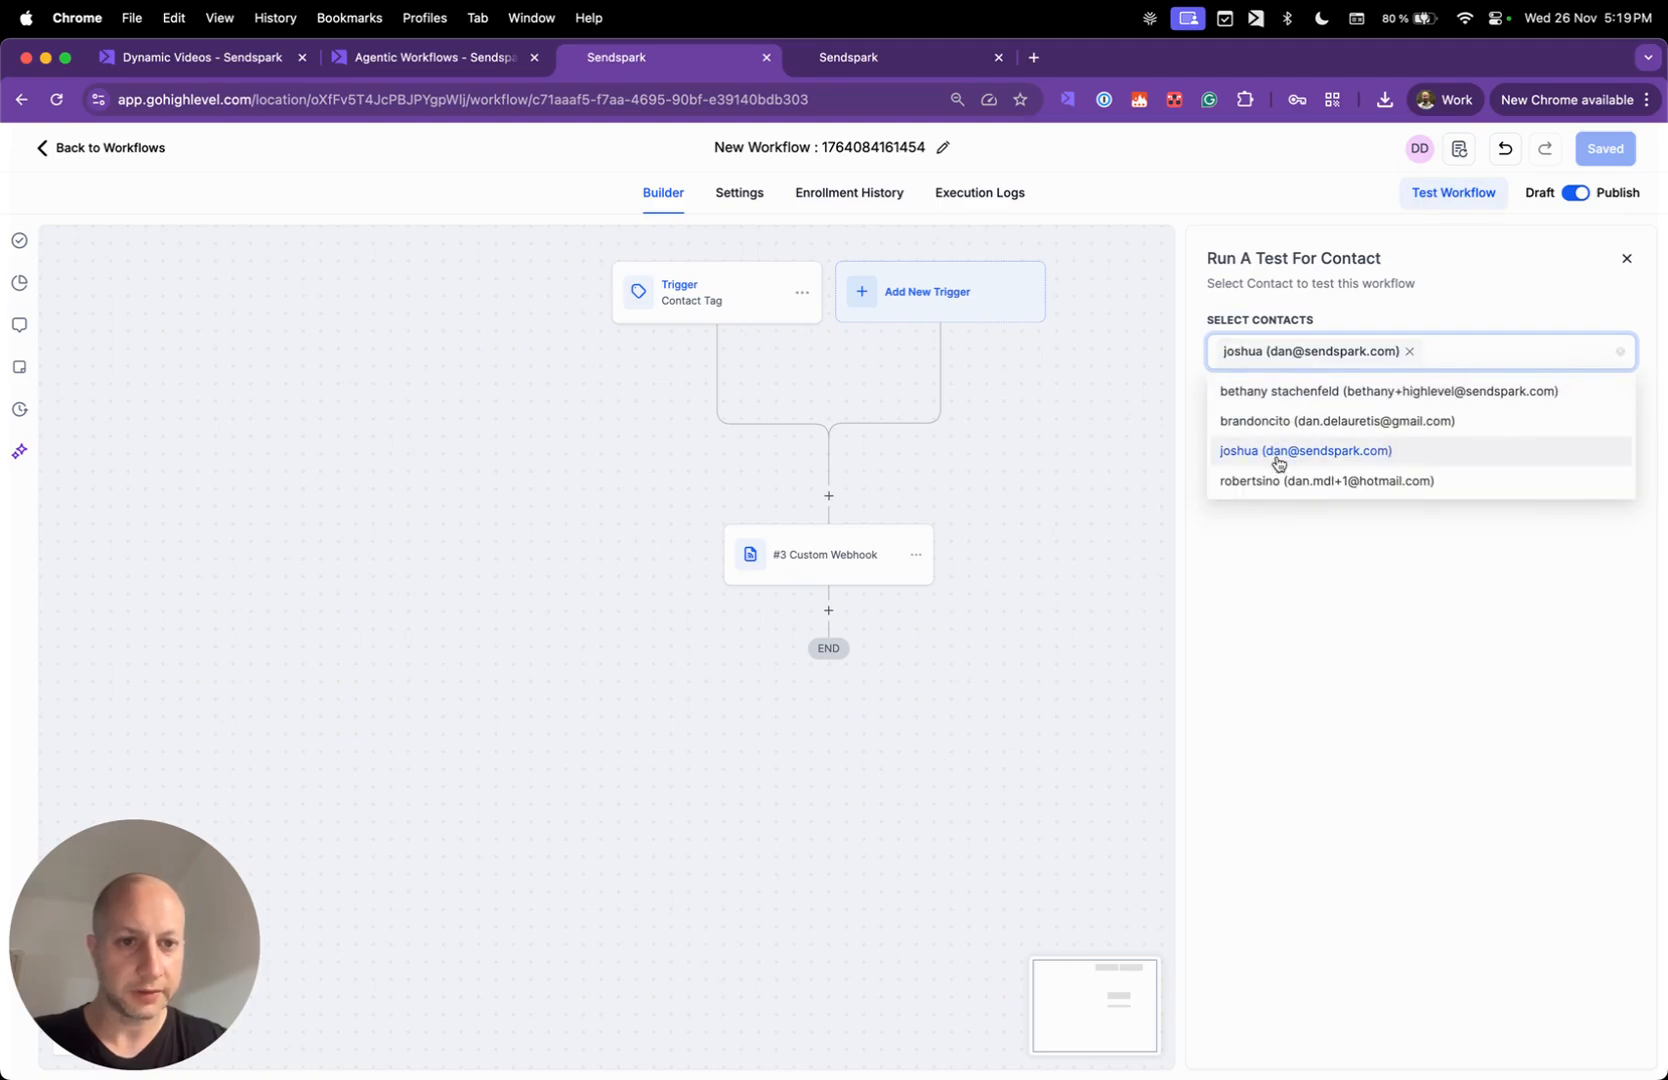
{"action": "left_click", "coordinate": [1445, 692]}
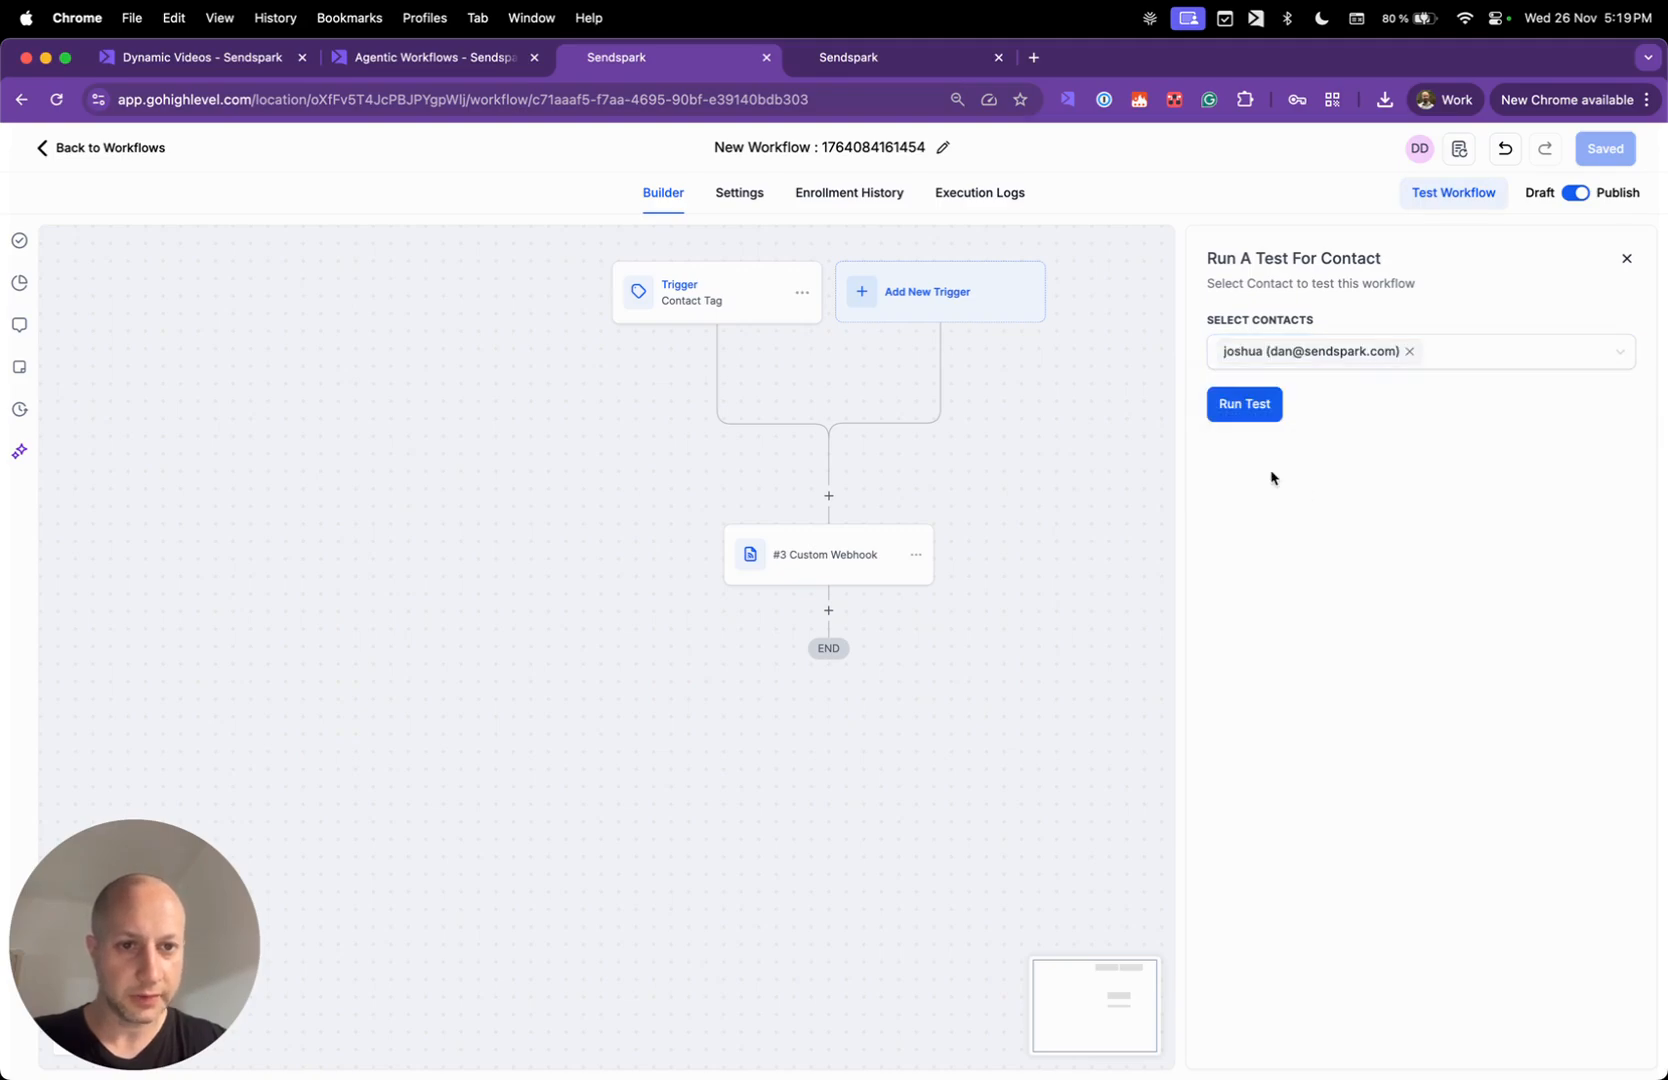
{"action": "left_click", "coordinate": [1253, 405]}
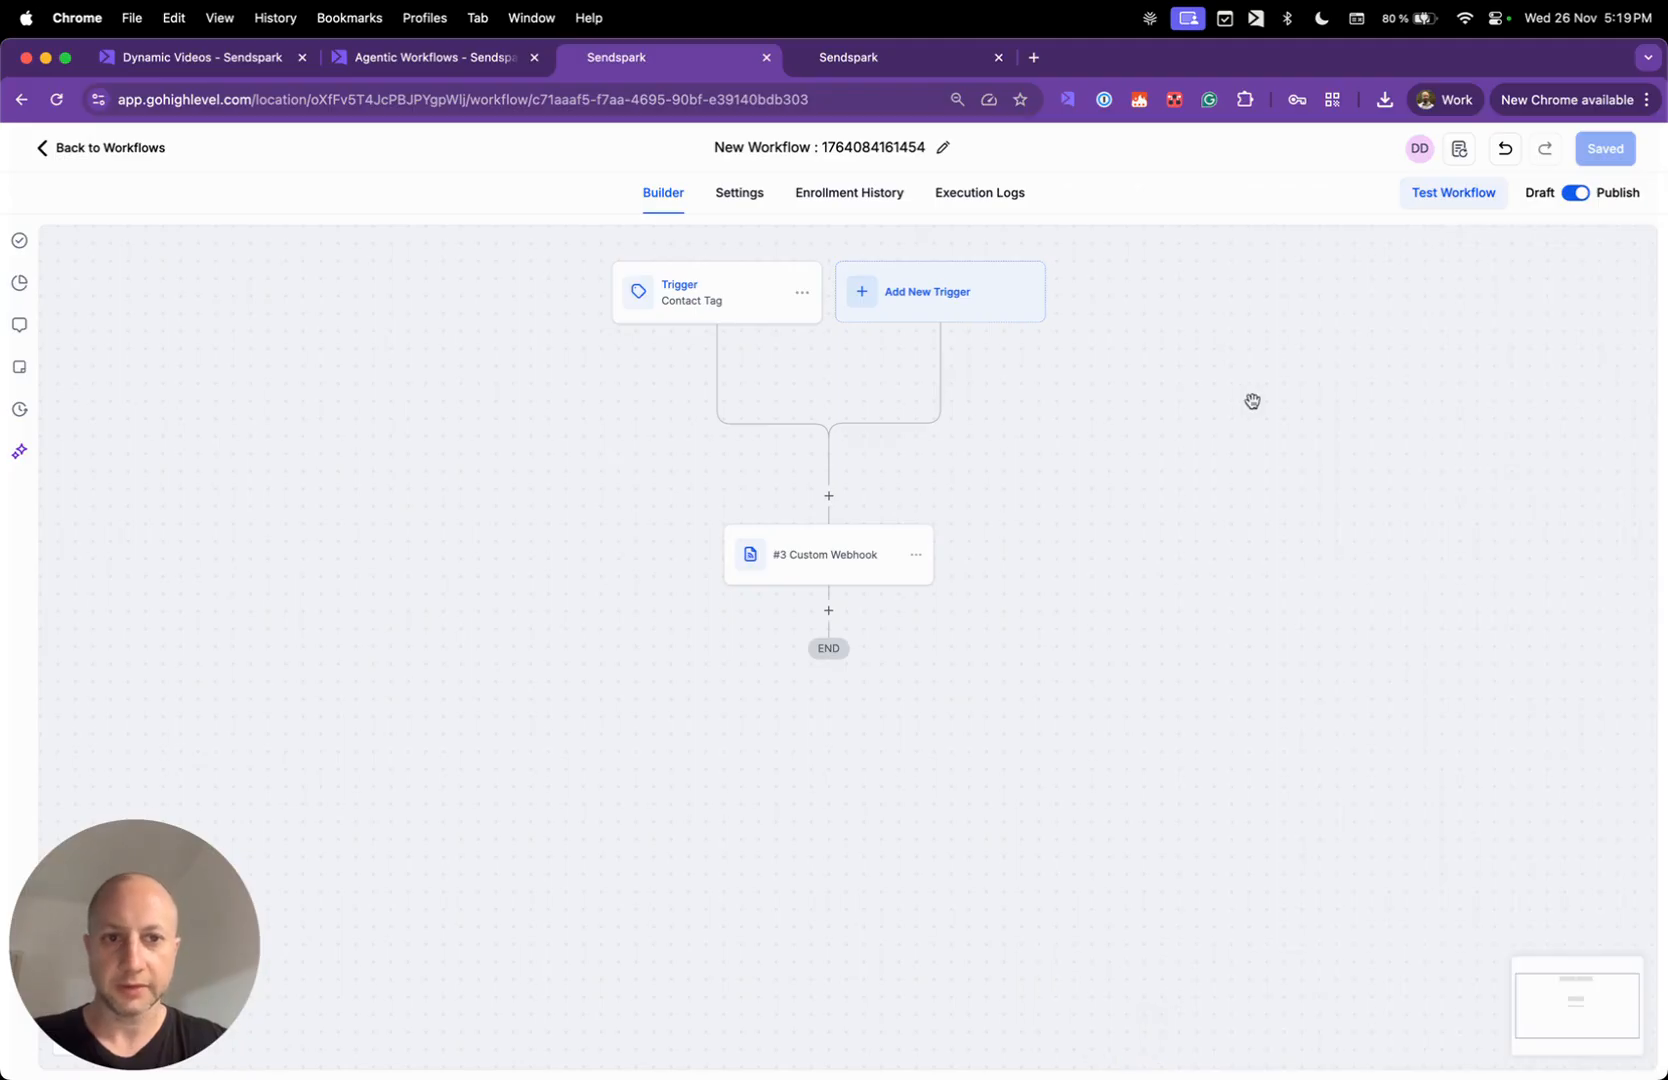
- Switch to the Sendspark automation, review the fields received by the Webhook catcher, and close it
{"action": "left_click", "coordinate": [424, 62]}
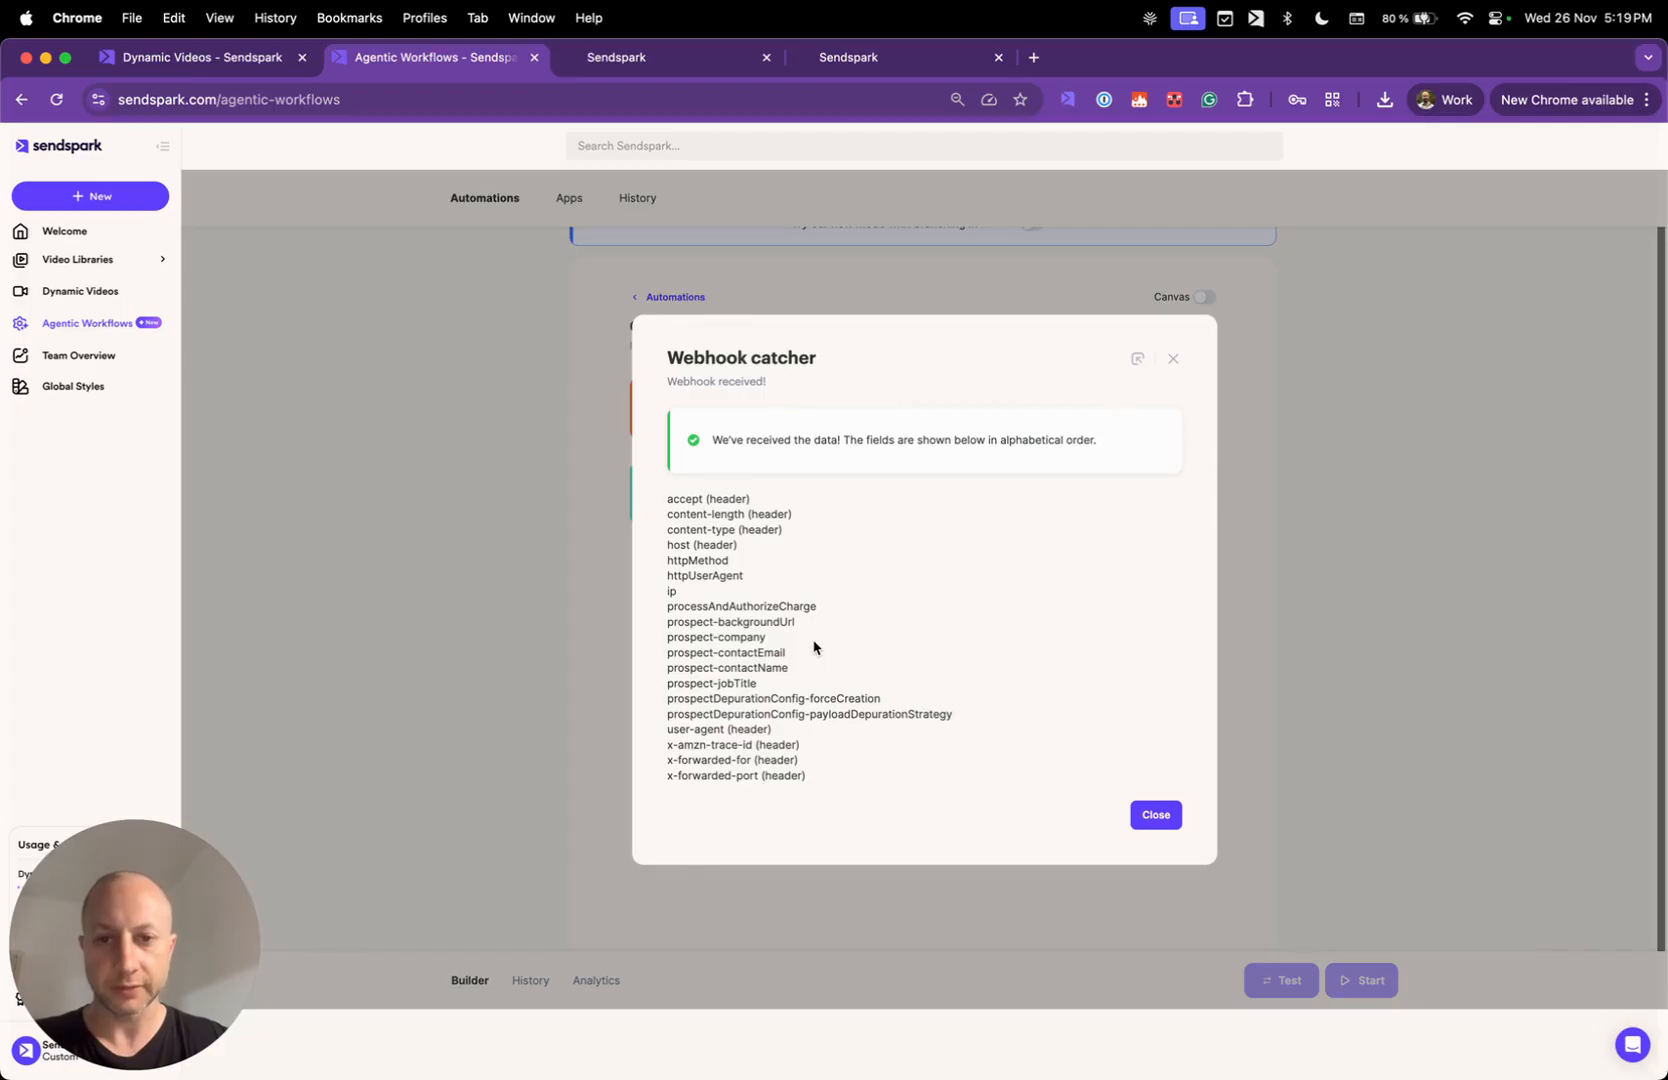
{"action": "left_click_drag", "start_coordinate": [670, 591], "coordinate": [786, 699]}
{"action": "left_click", "coordinate": [786, 699]}
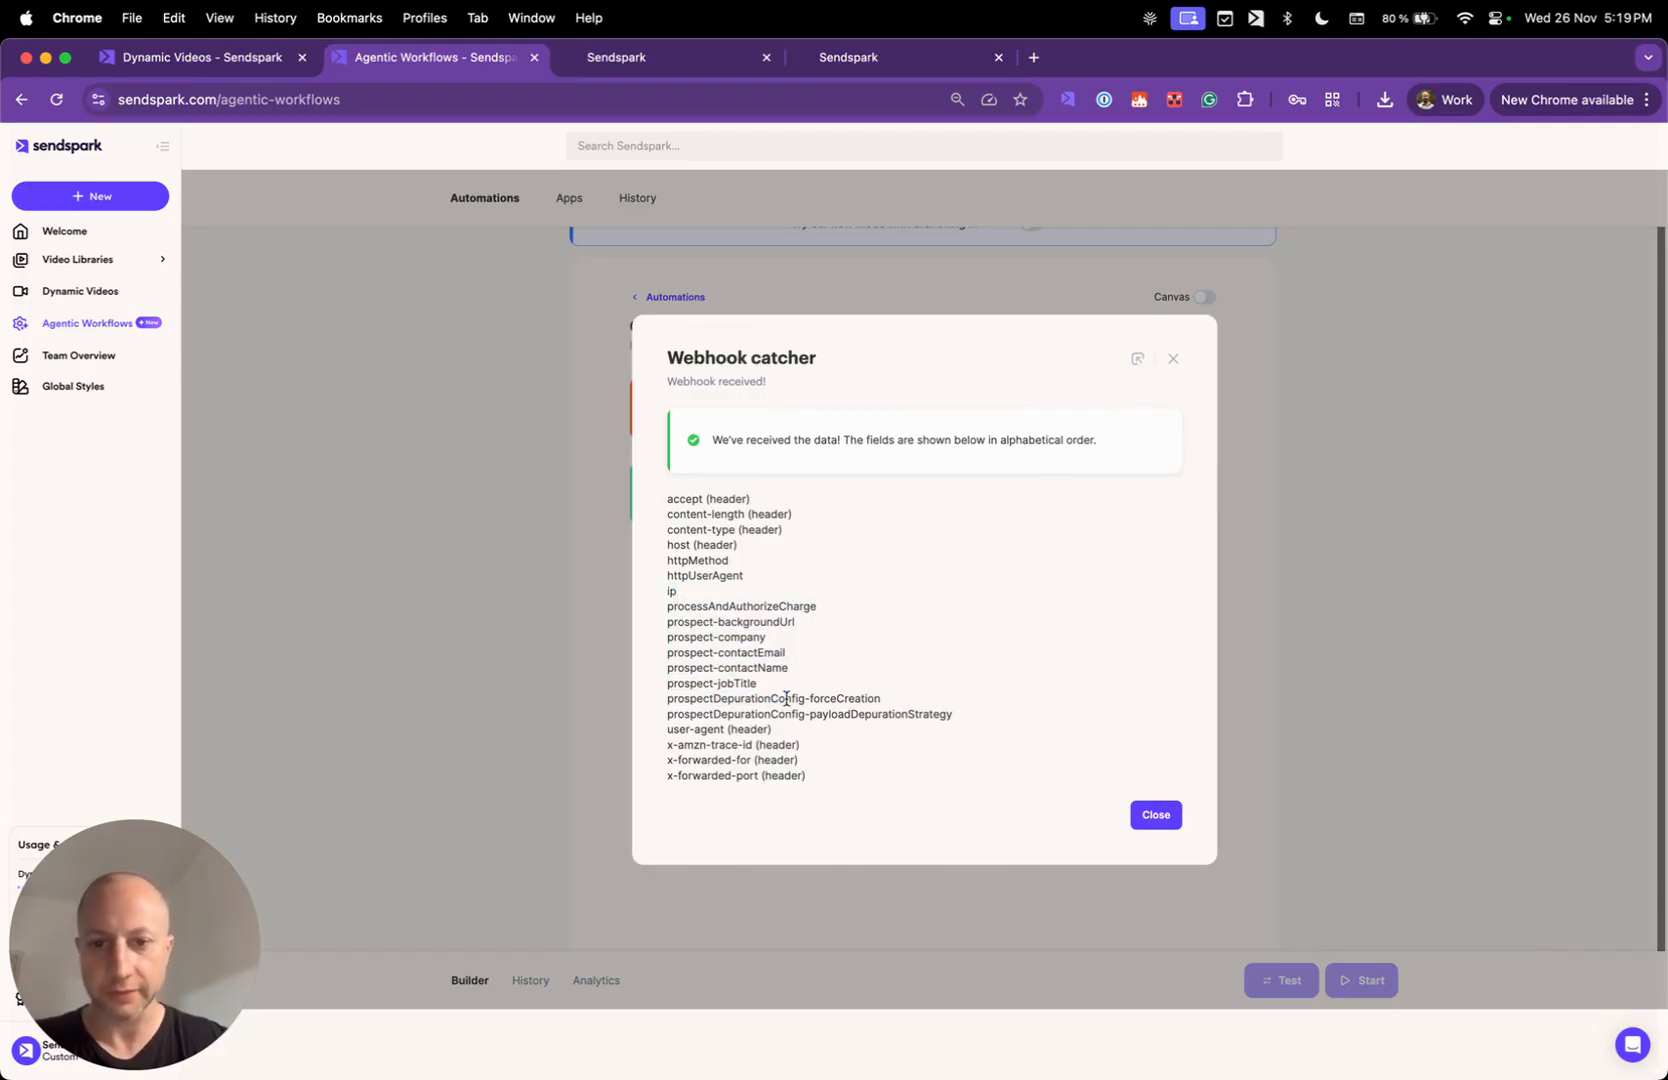
{"action": "left_click", "coordinate": [1155, 814]}
- Add a Sendspark action with "Create a dynamic video" after the incoming webhook, and open the list of account connections
{"action": "left_click", "coordinate": [909, 498]}
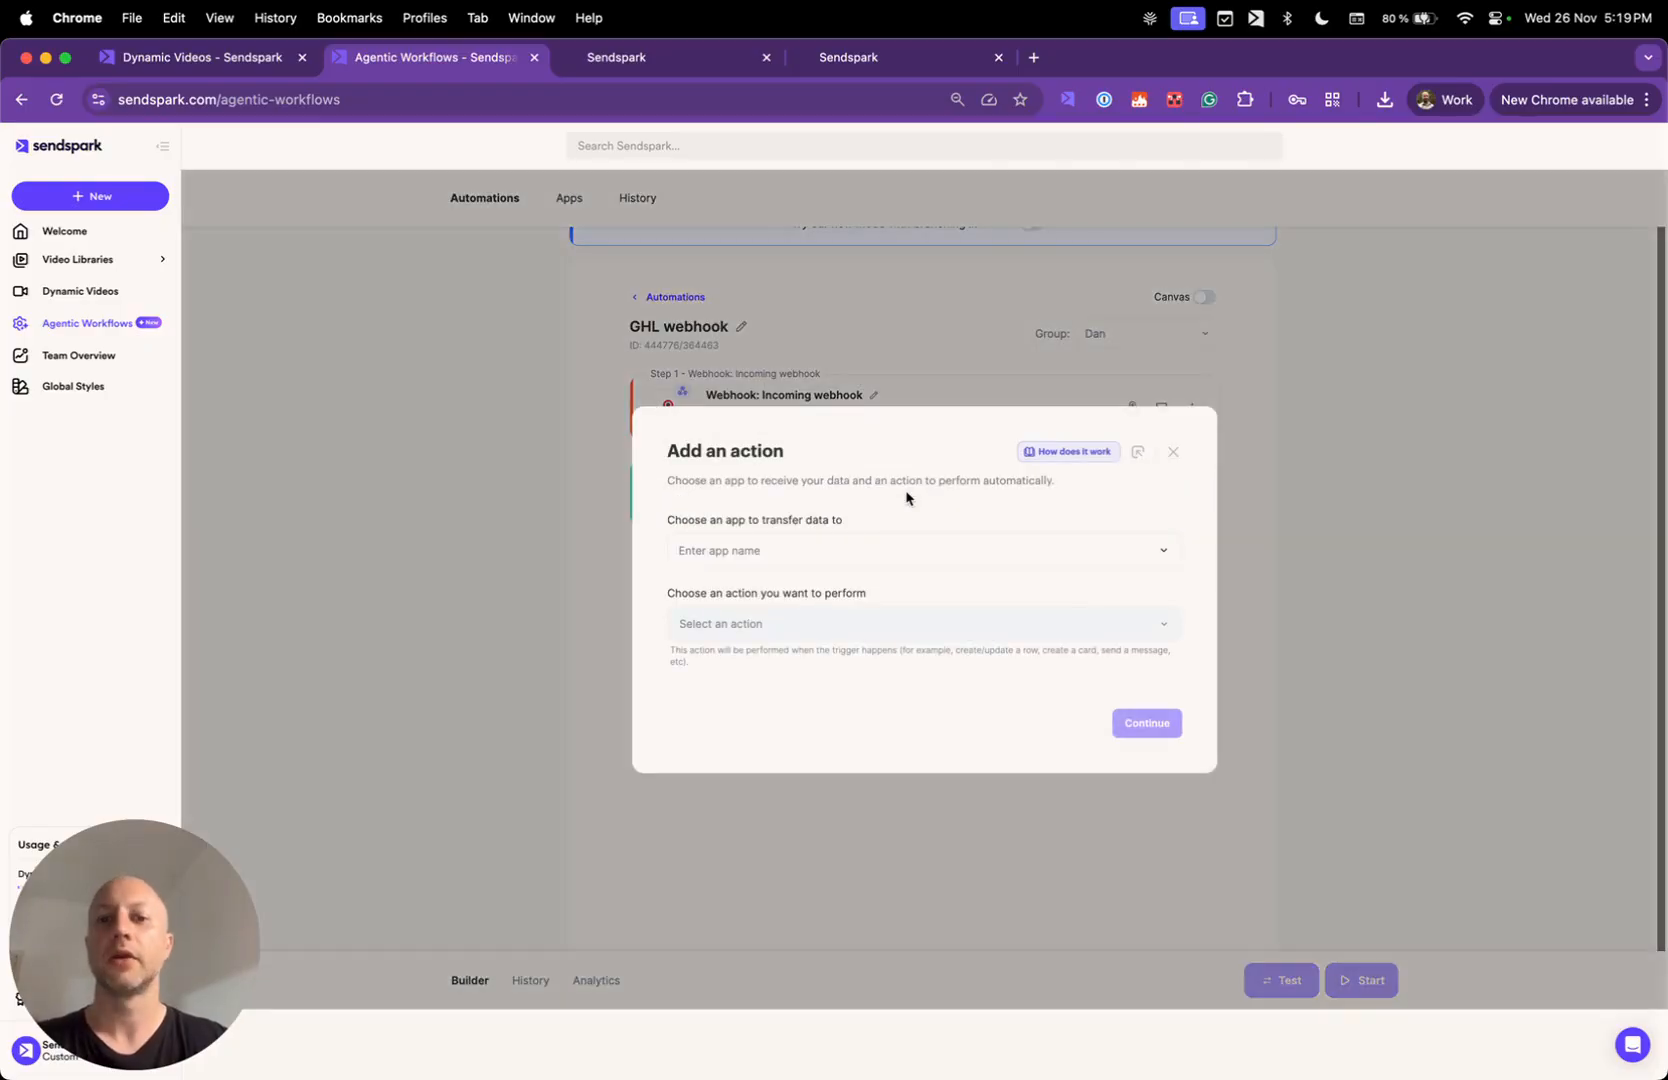
{"action": "left_click", "coordinate": [802, 560]}
{"action": "left_click", "coordinate": [771, 590]}
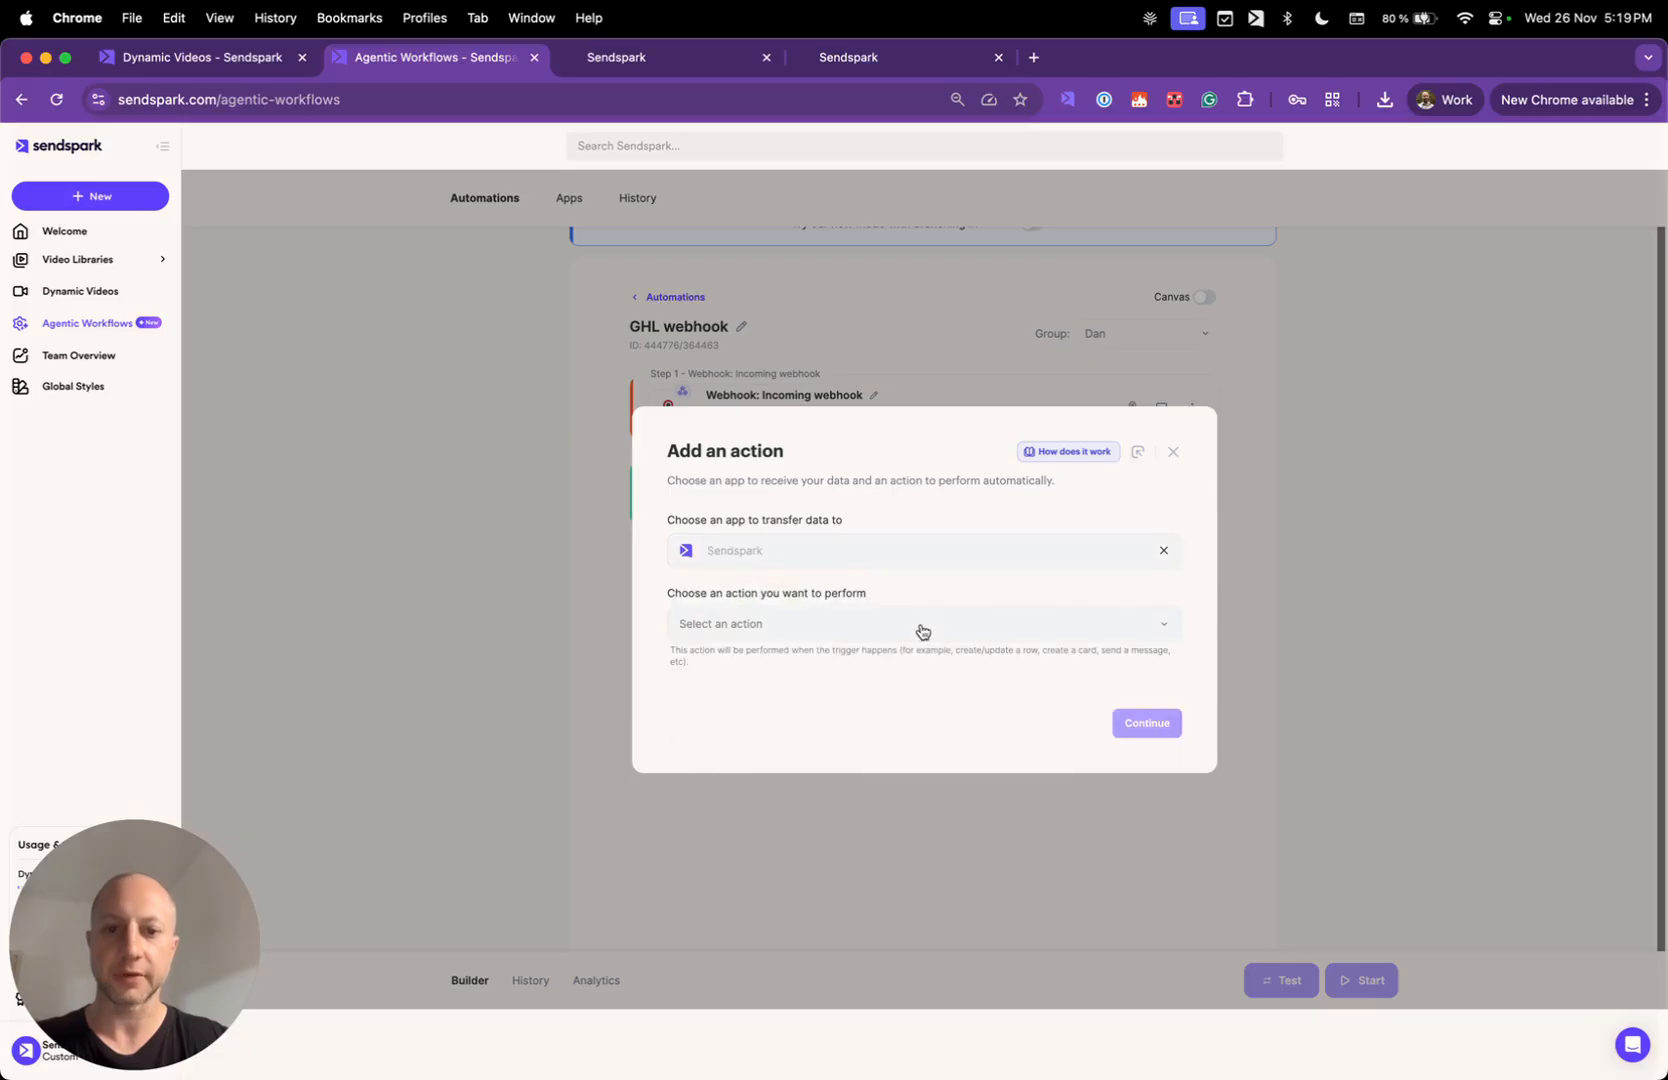
{"action": "left_click", "coordinate": [921, 631]}
{"action": "left_click", "coordinate": [826, 700]}
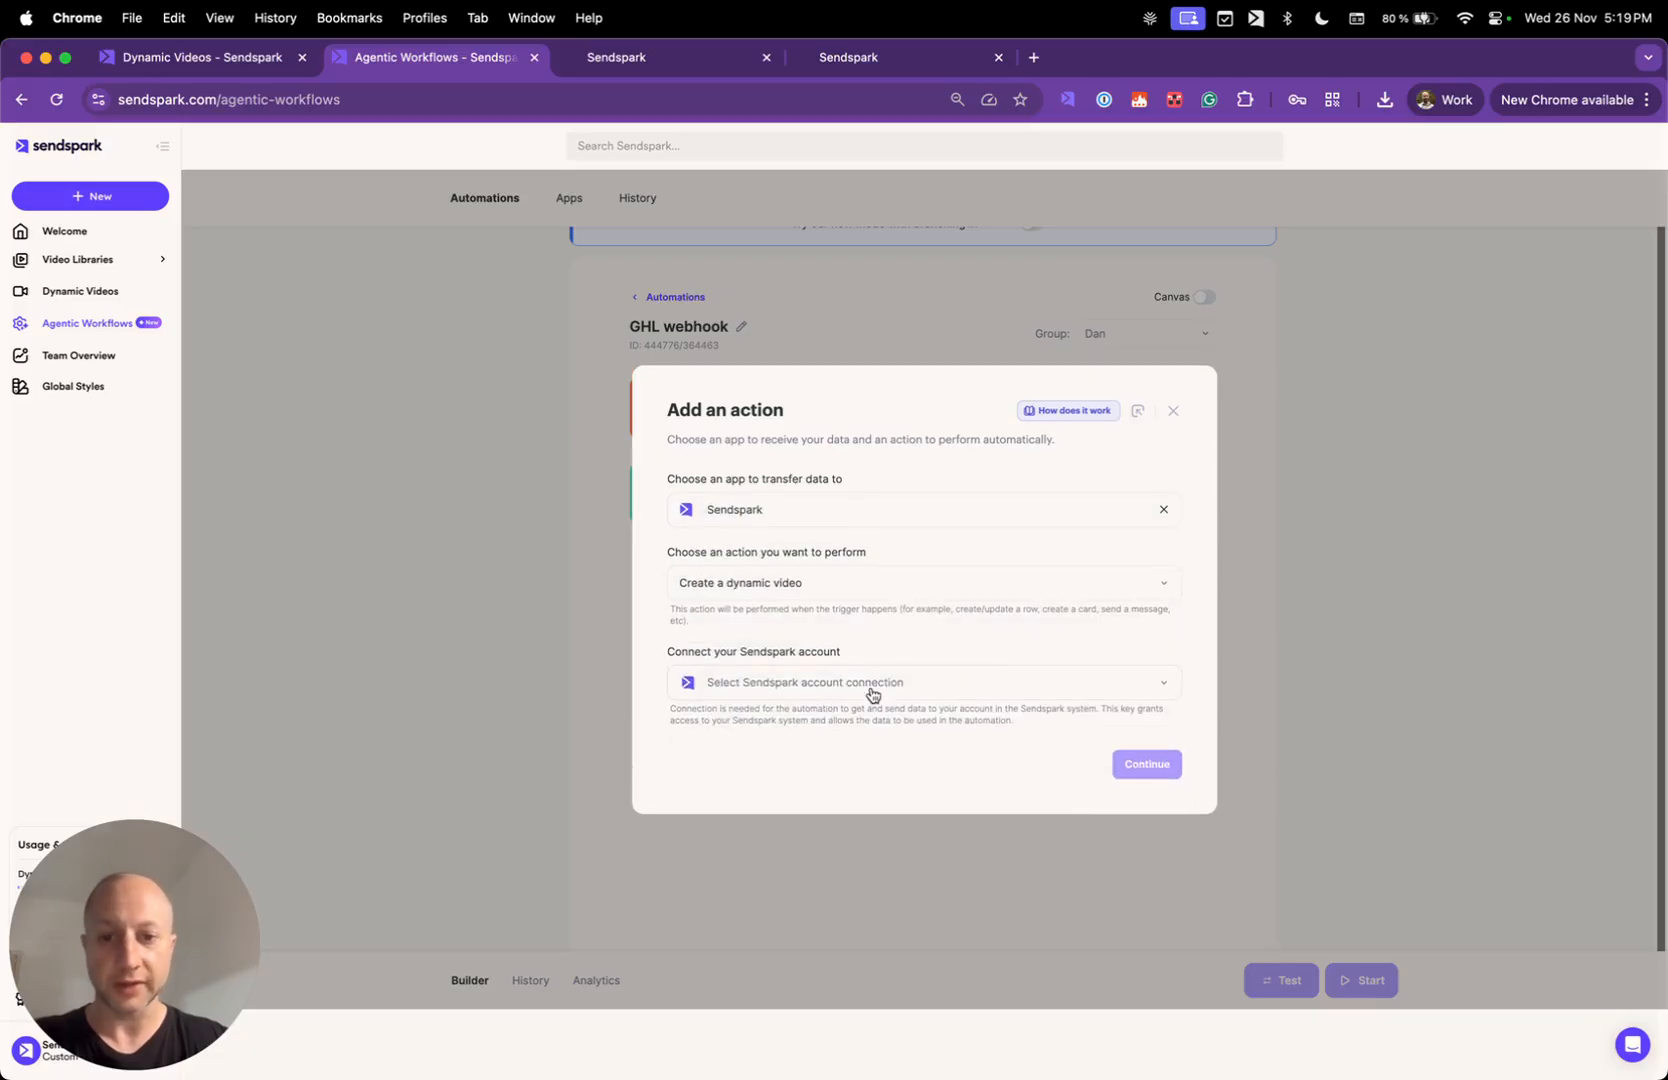
{"action": "left_click", "coordinate": [912, 686]}
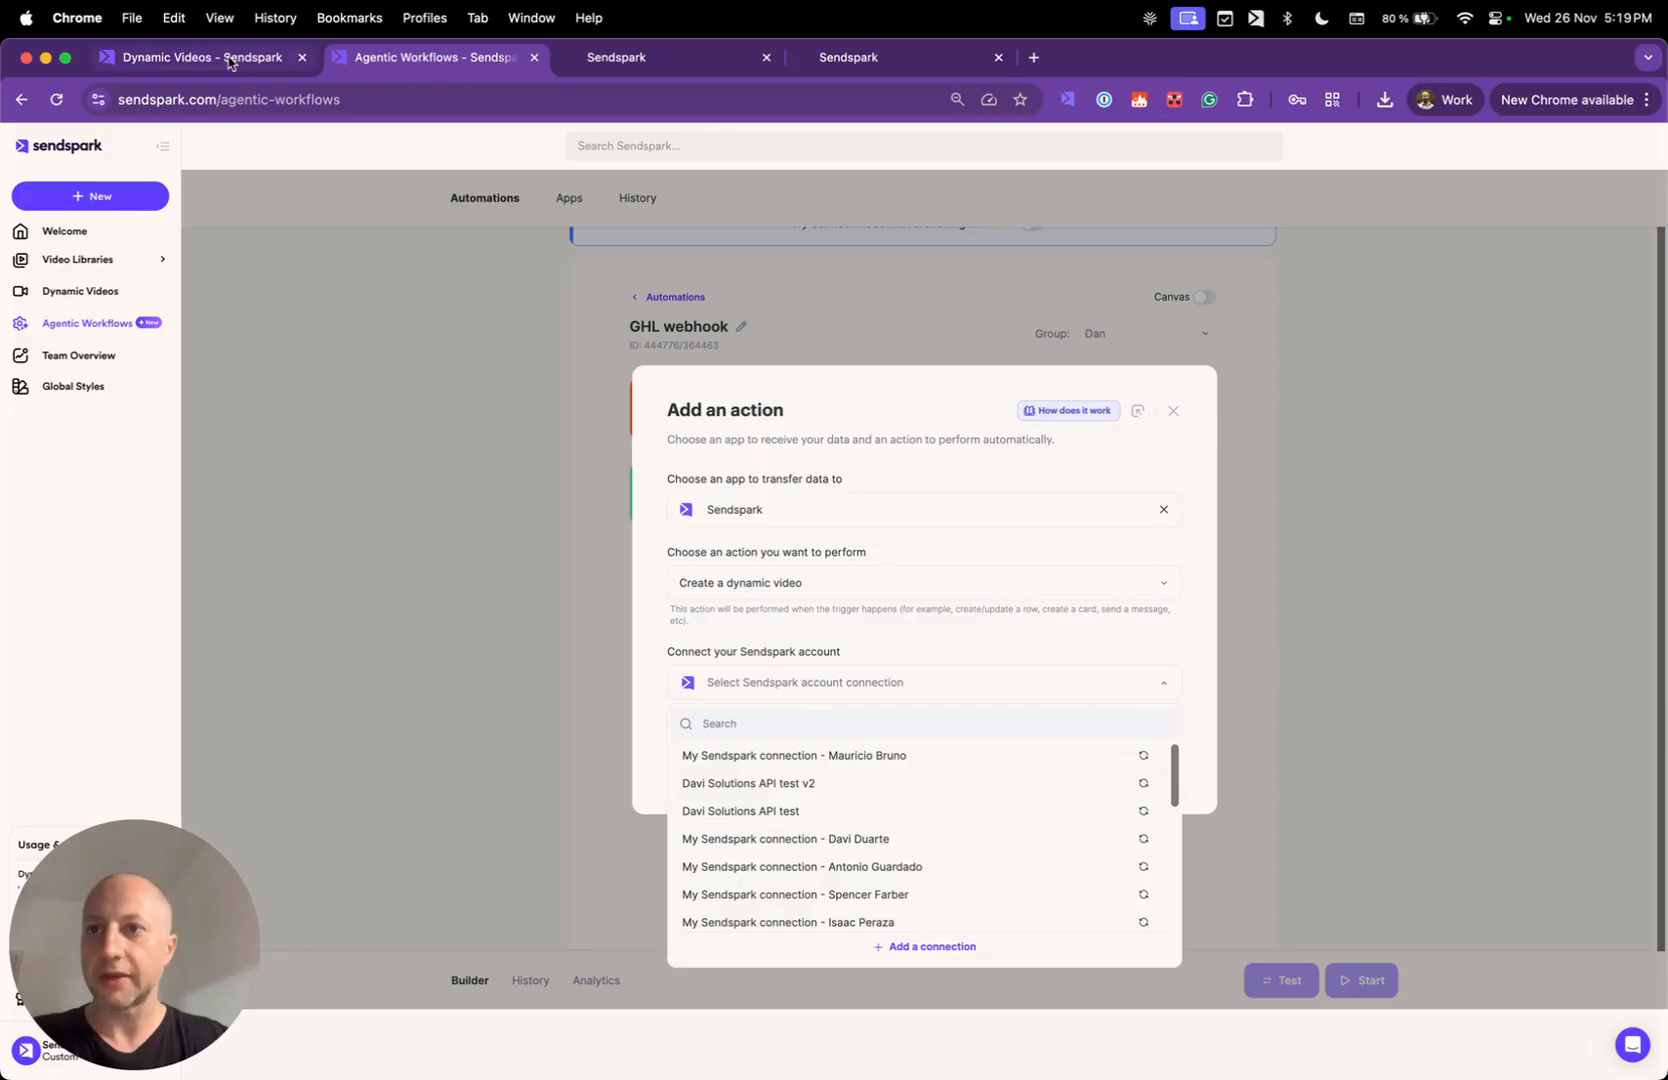
- Look through the Video, Landing Page and Contacts stages of the GHL Webhook dynamic video, and return to the automation's action setup
{"action": "left_click", "coordinate": [234, 60]}
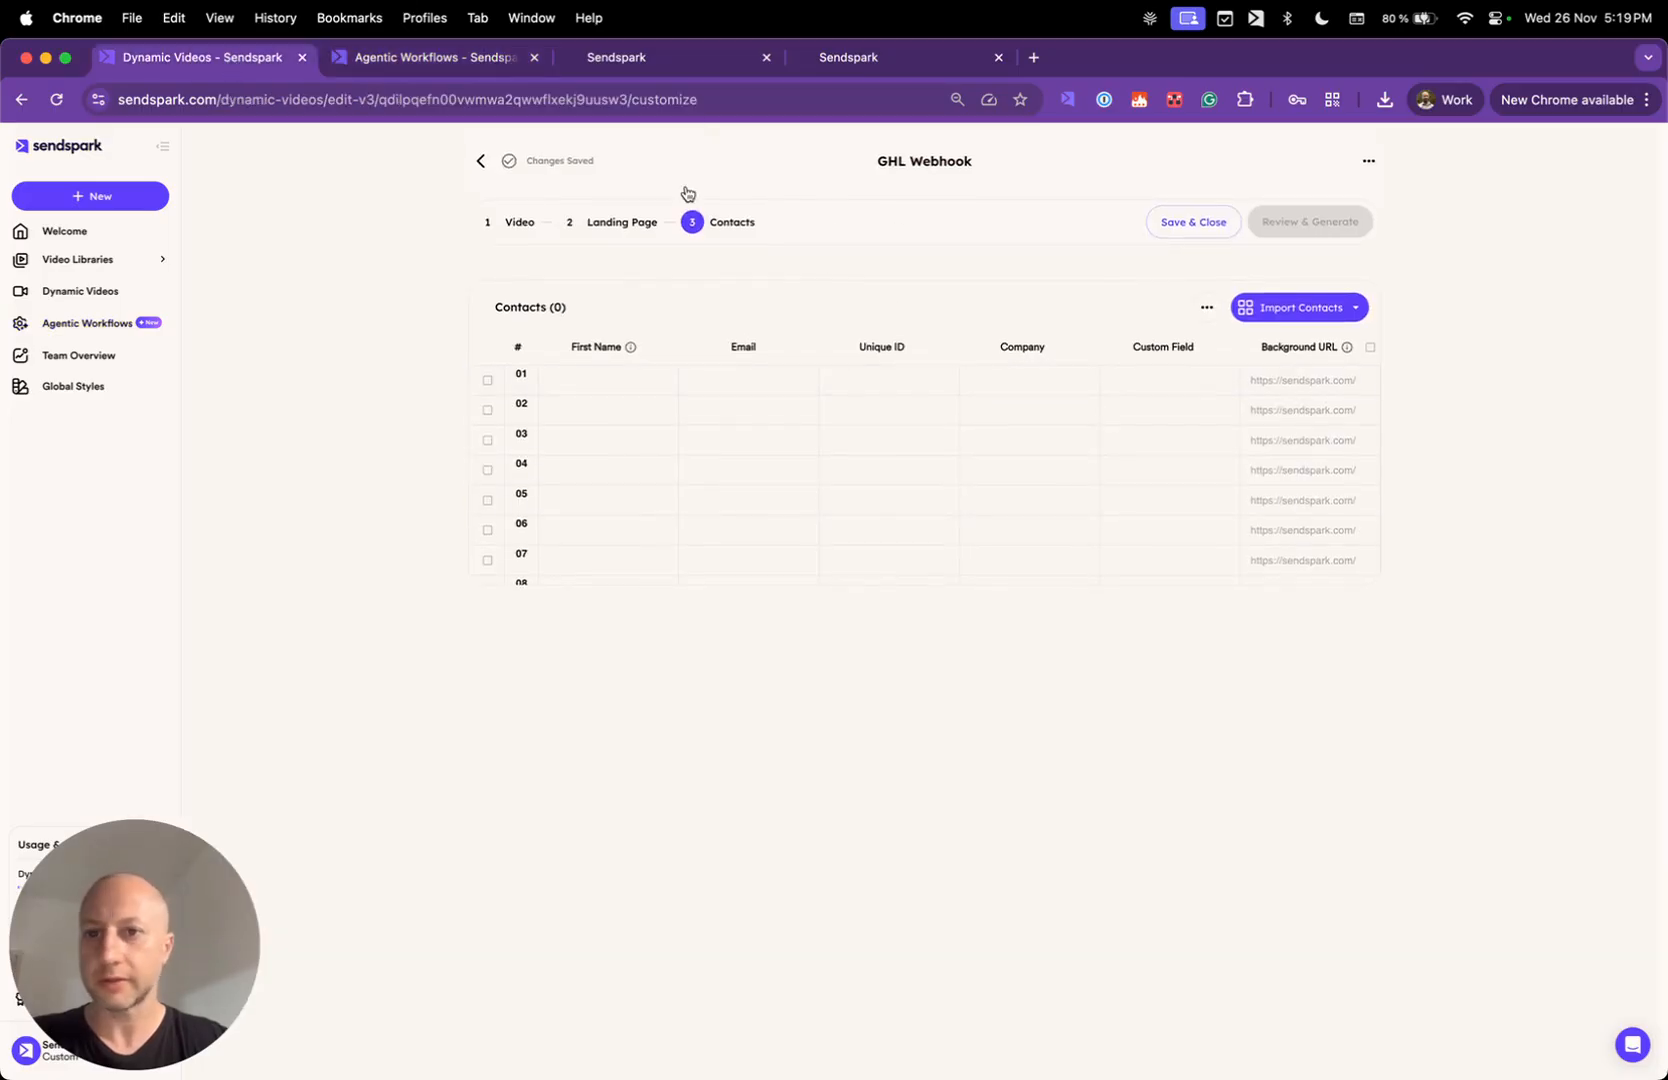
{"action": "left_click", "coordinate": [520, 234]}
{"action": "left_click", "coordinate": [621, 231]}
{"action": "left_click", "coordinate": [514, 228]}
{"action": "left_click", "coordinate": [599, 235]}
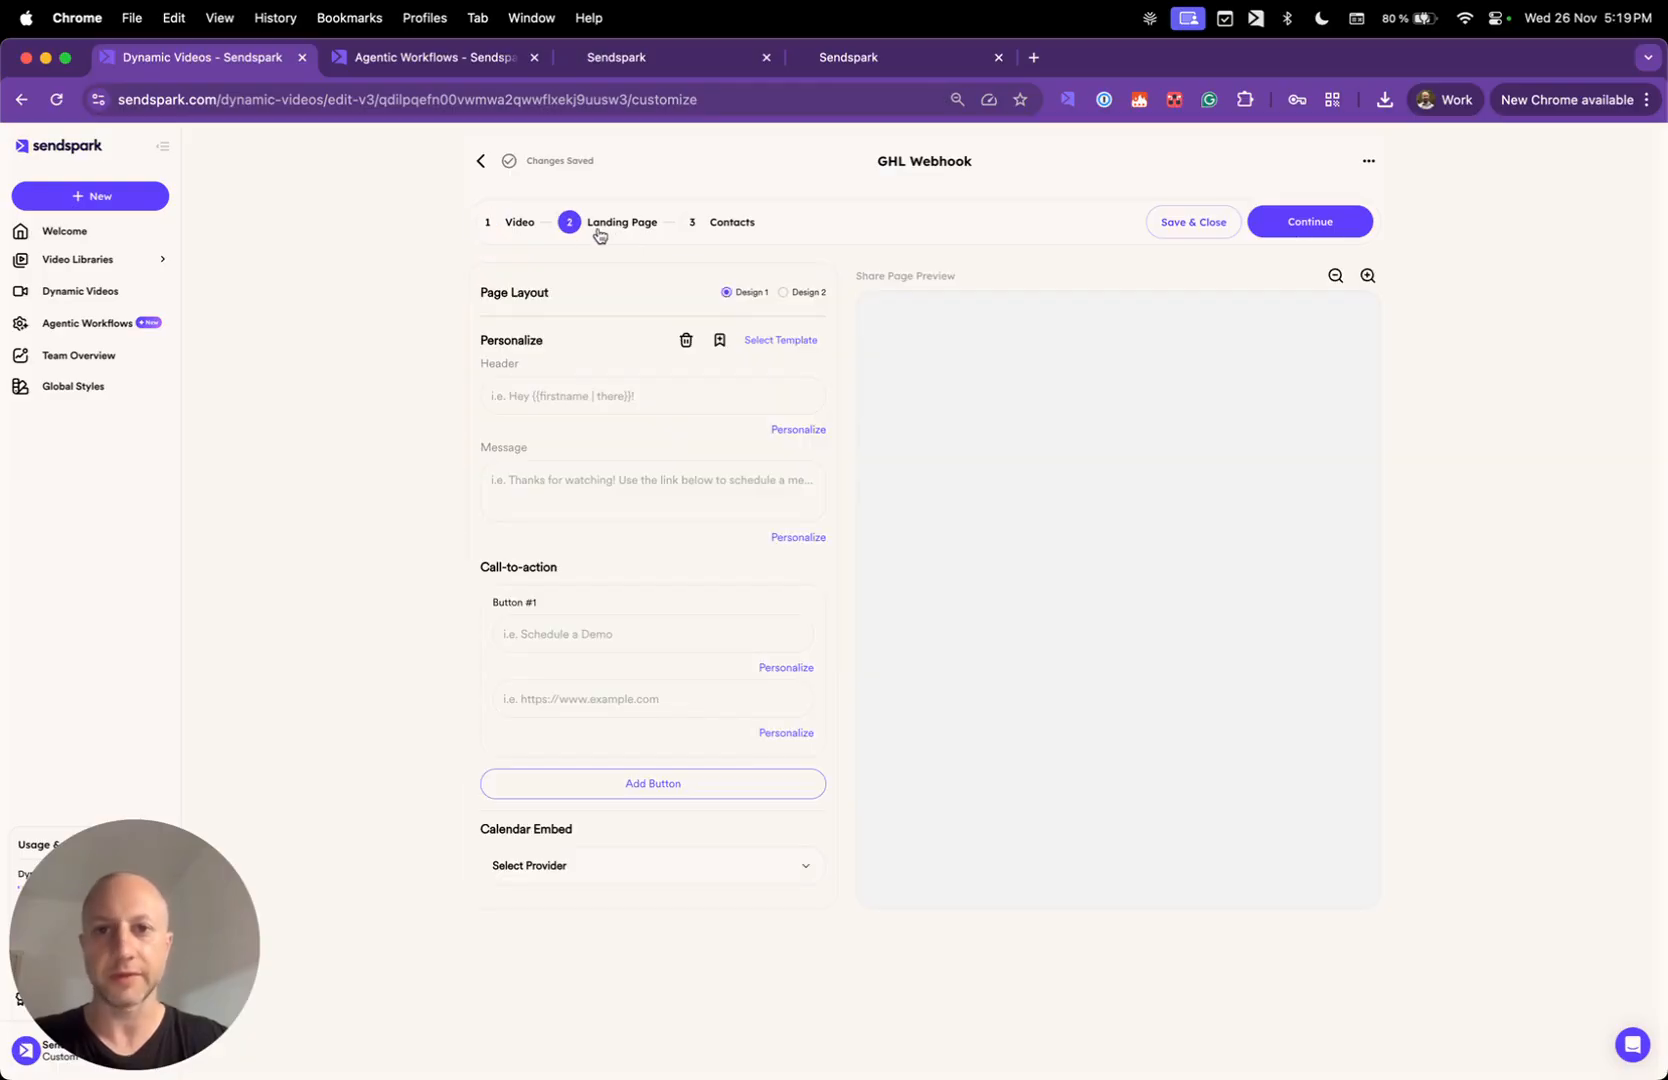
{"action": "left_click", "coordinate": [722, 223]}
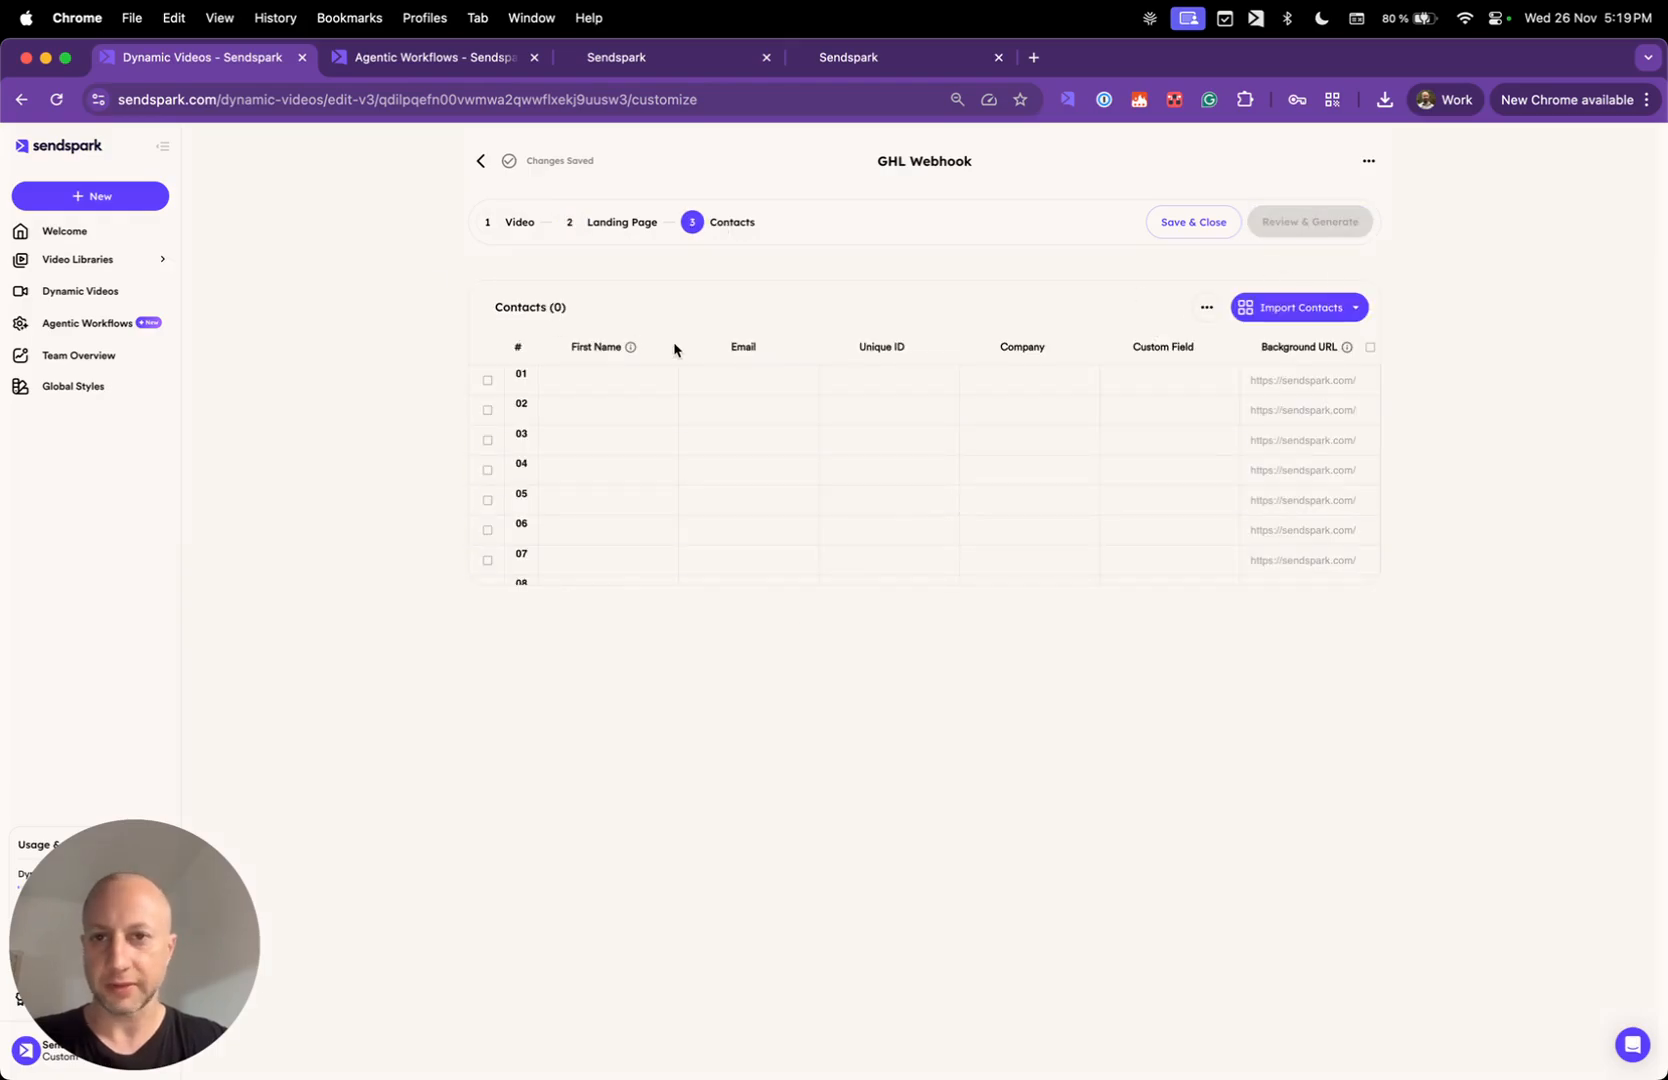
{"action": "left_click", "coordinate": [414, 66]}
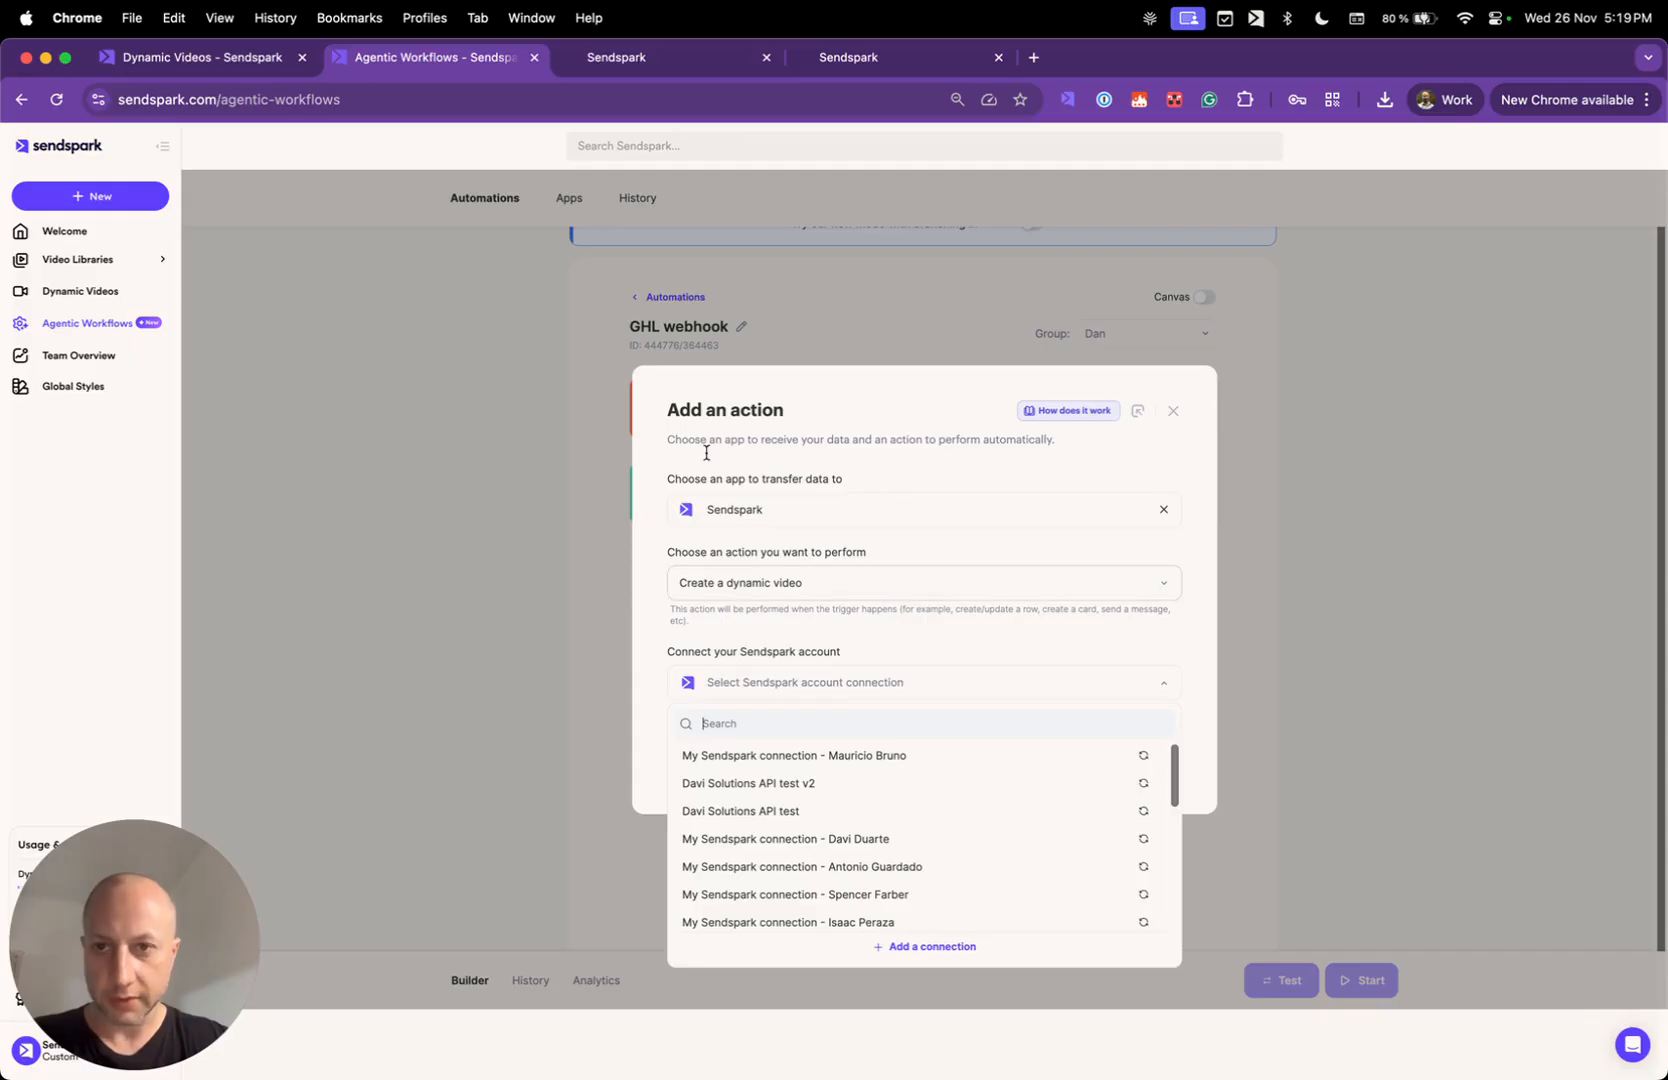
{"action": "left_click", "coordinate": [190, 57]}
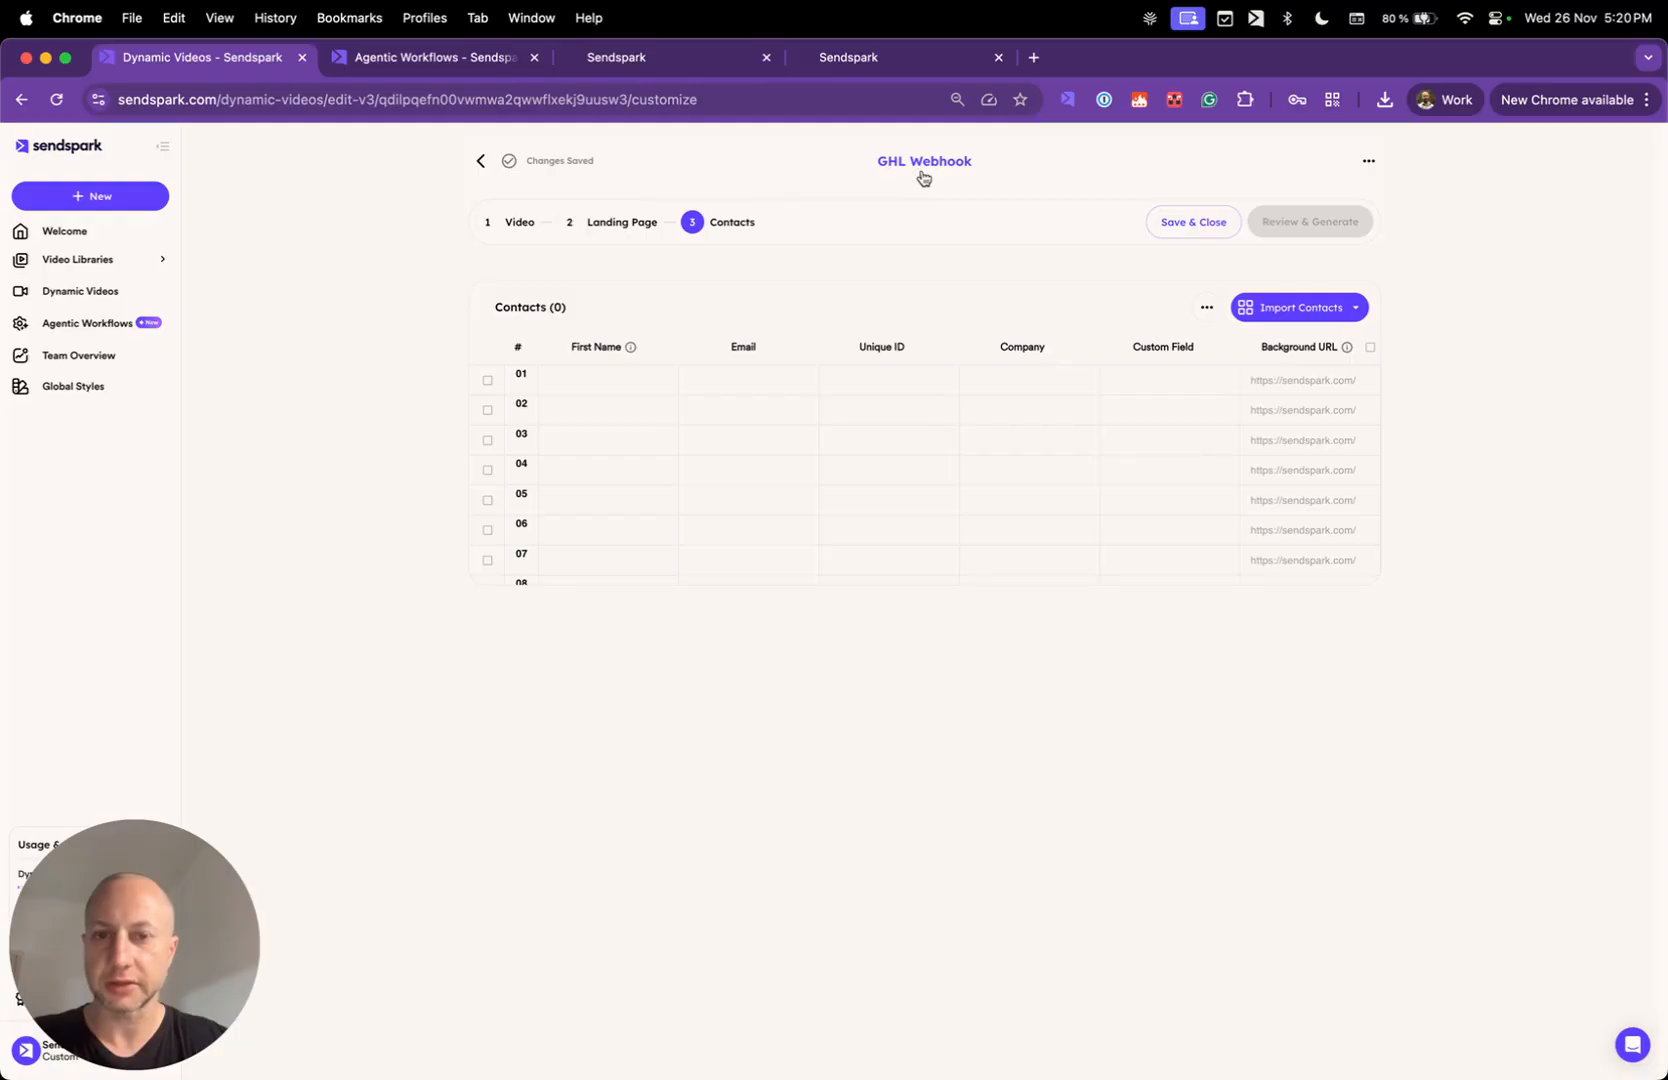
{"action": "left_click", "coordinate": [430, 57]}
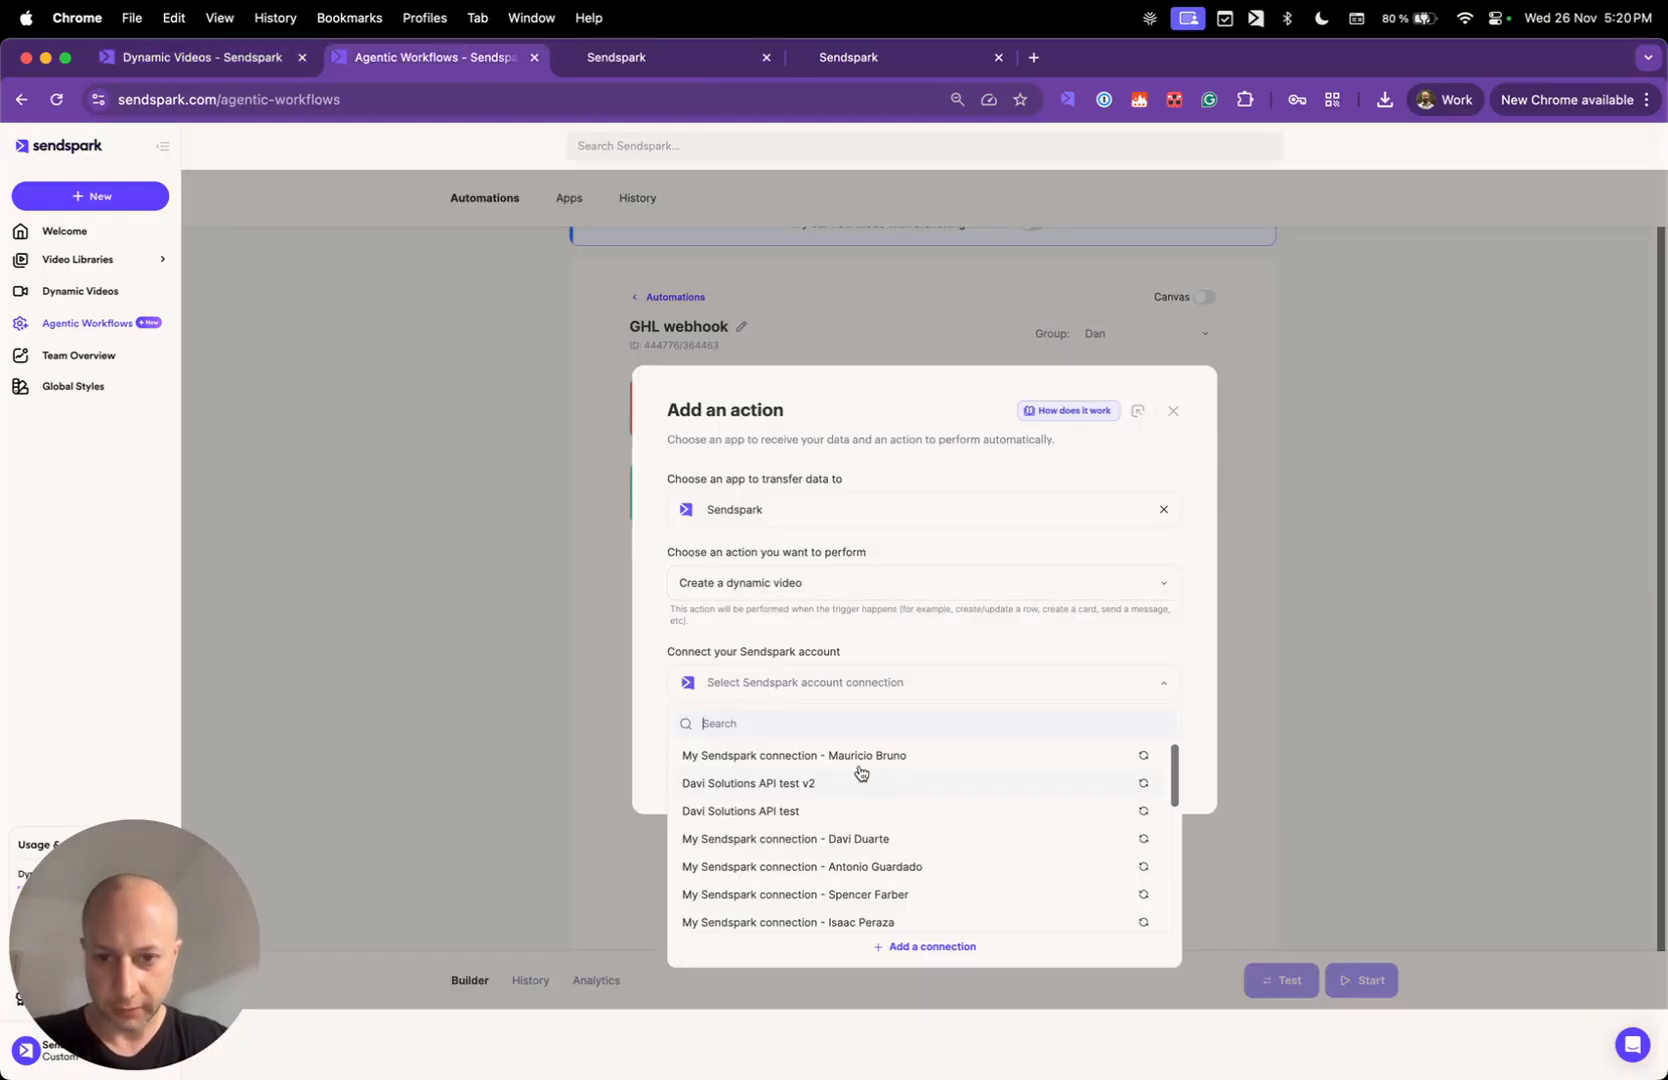
{"action": "left_click", "coordinate": [845, 714]}
{"action": "type", "text": "ghl"}
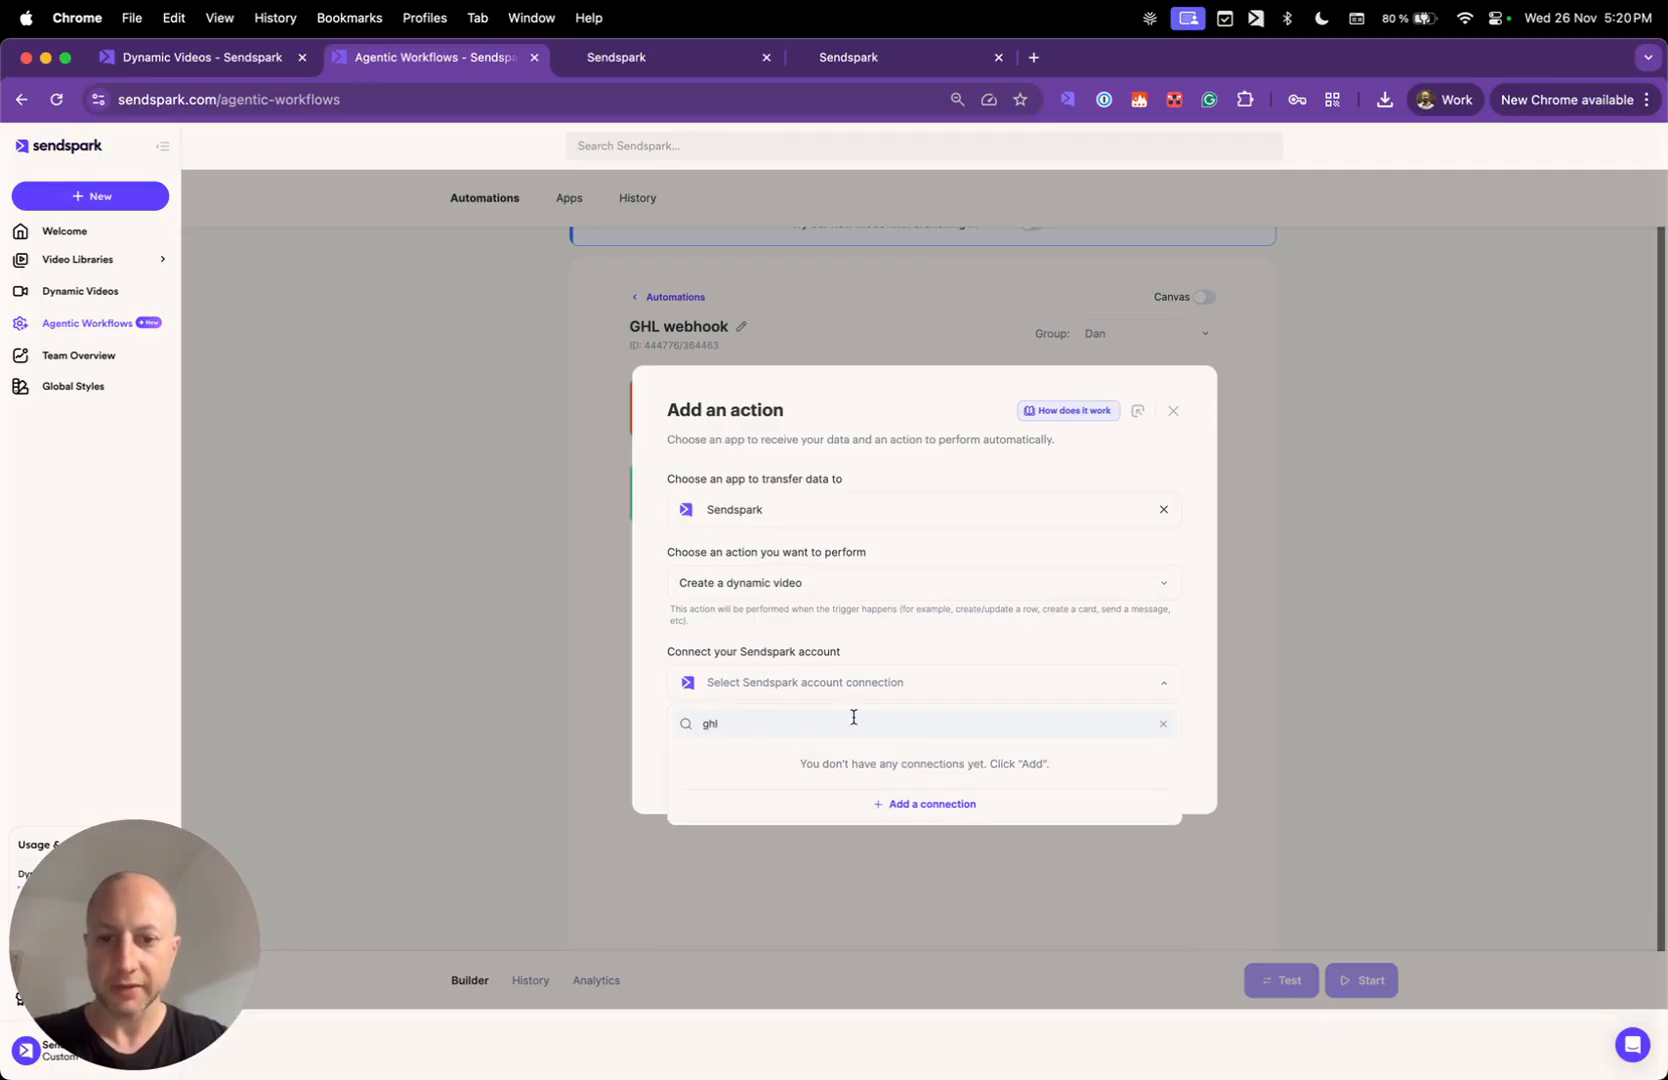
{"action": "left_click", "coordinate": [891, 692]}
{"action": "left_click", "coordinate": [892, 682]}
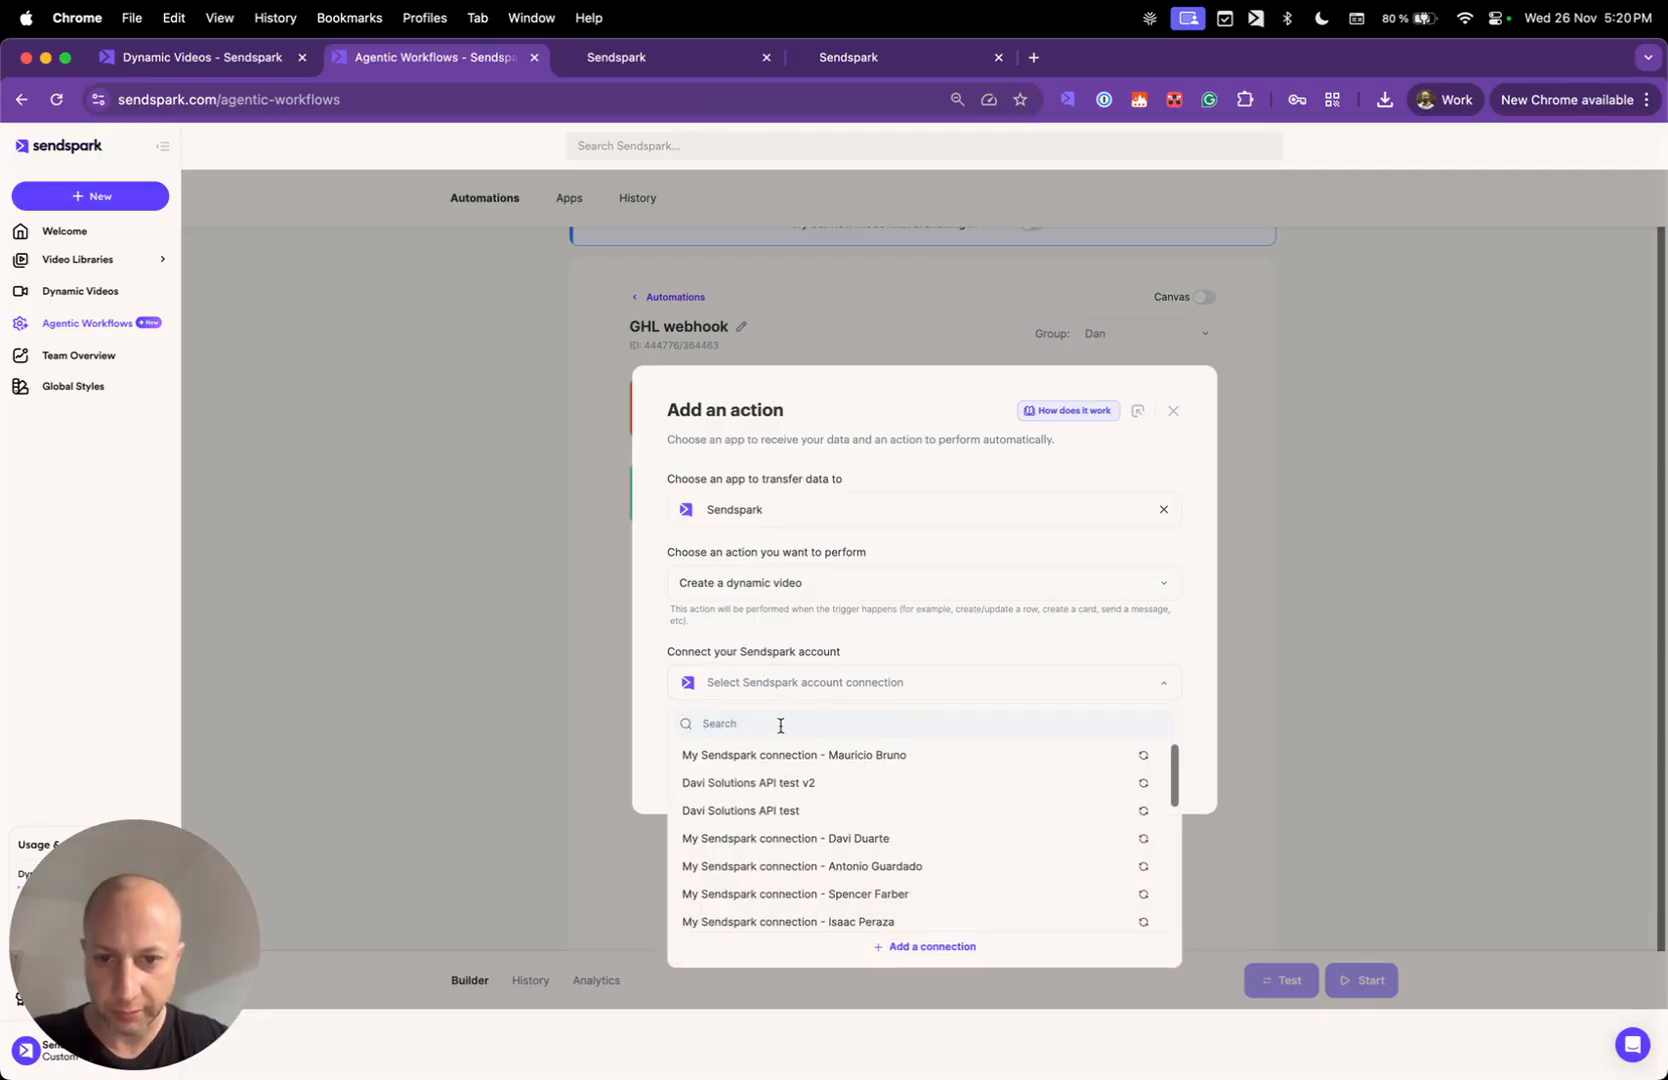
- Choose the account owner's own Sendspark connection near the end of the connection list and continue to the action's field settings
{"action": "scroll", "coordinate": [912, 834], "scroll_direction": "down", "scroll_amount": 5}
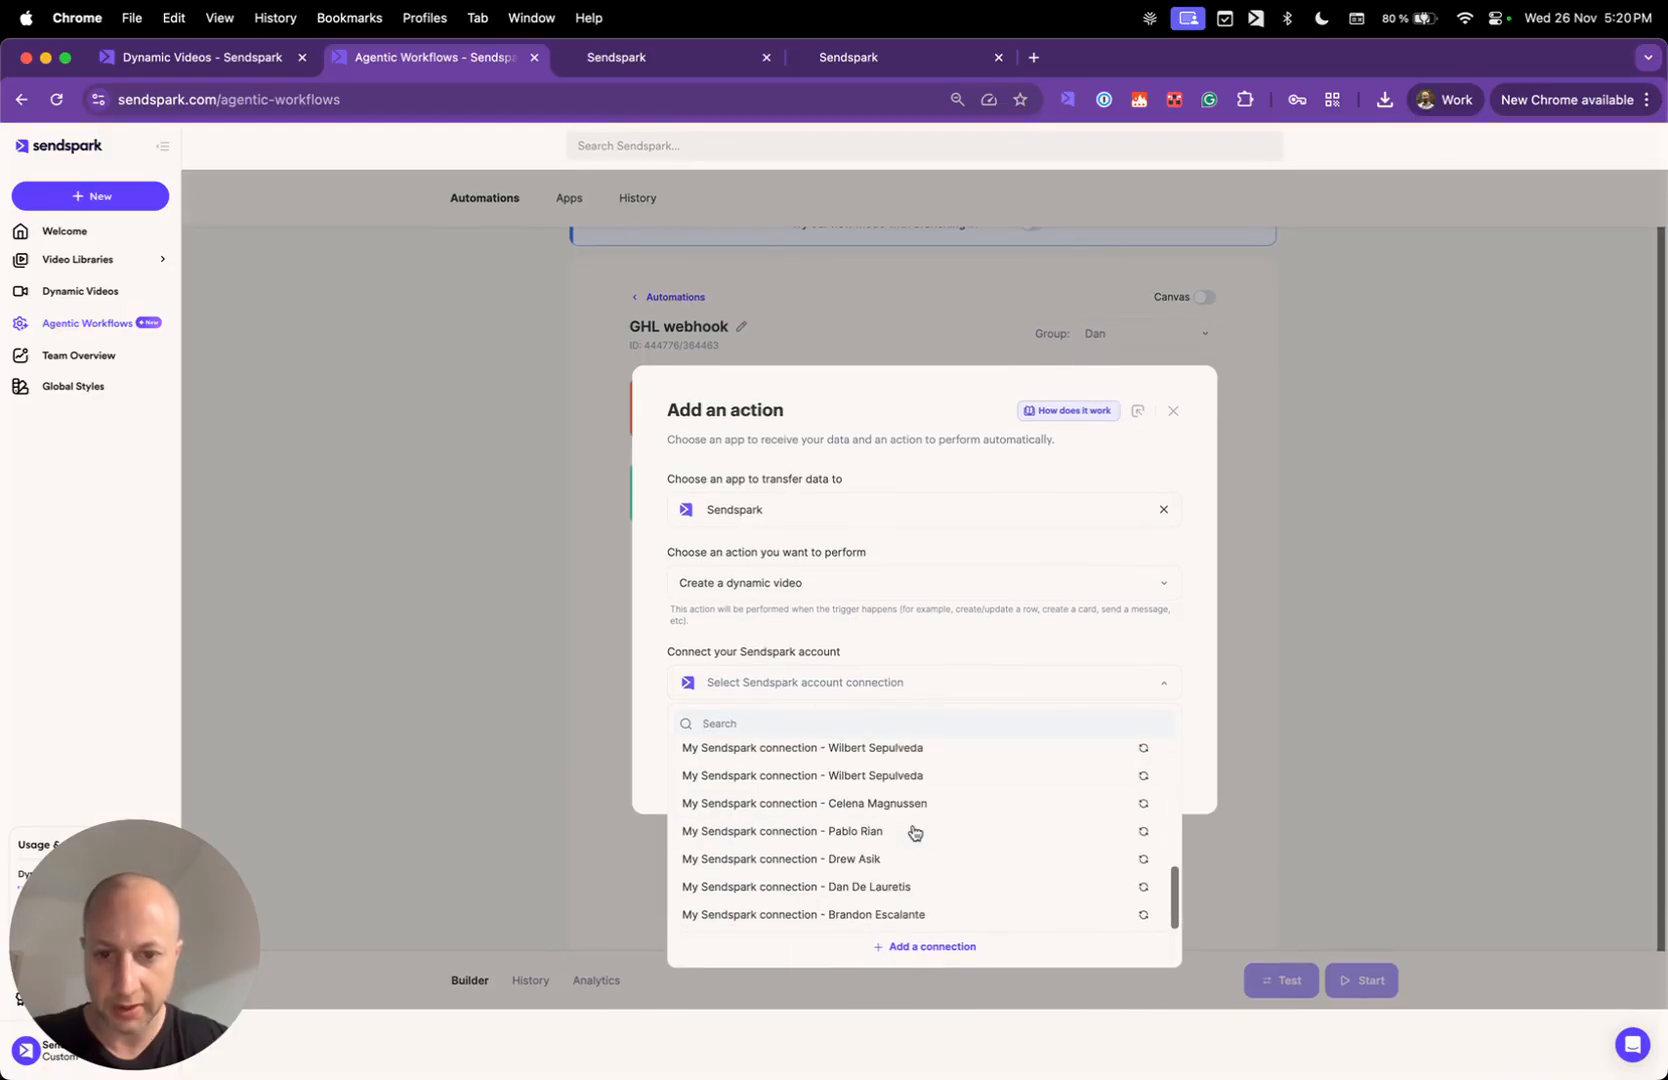
{"action": "left_click", "coordinate": [896, 887]}
{"action": "left_click", "coordinate": [1148, 768]}
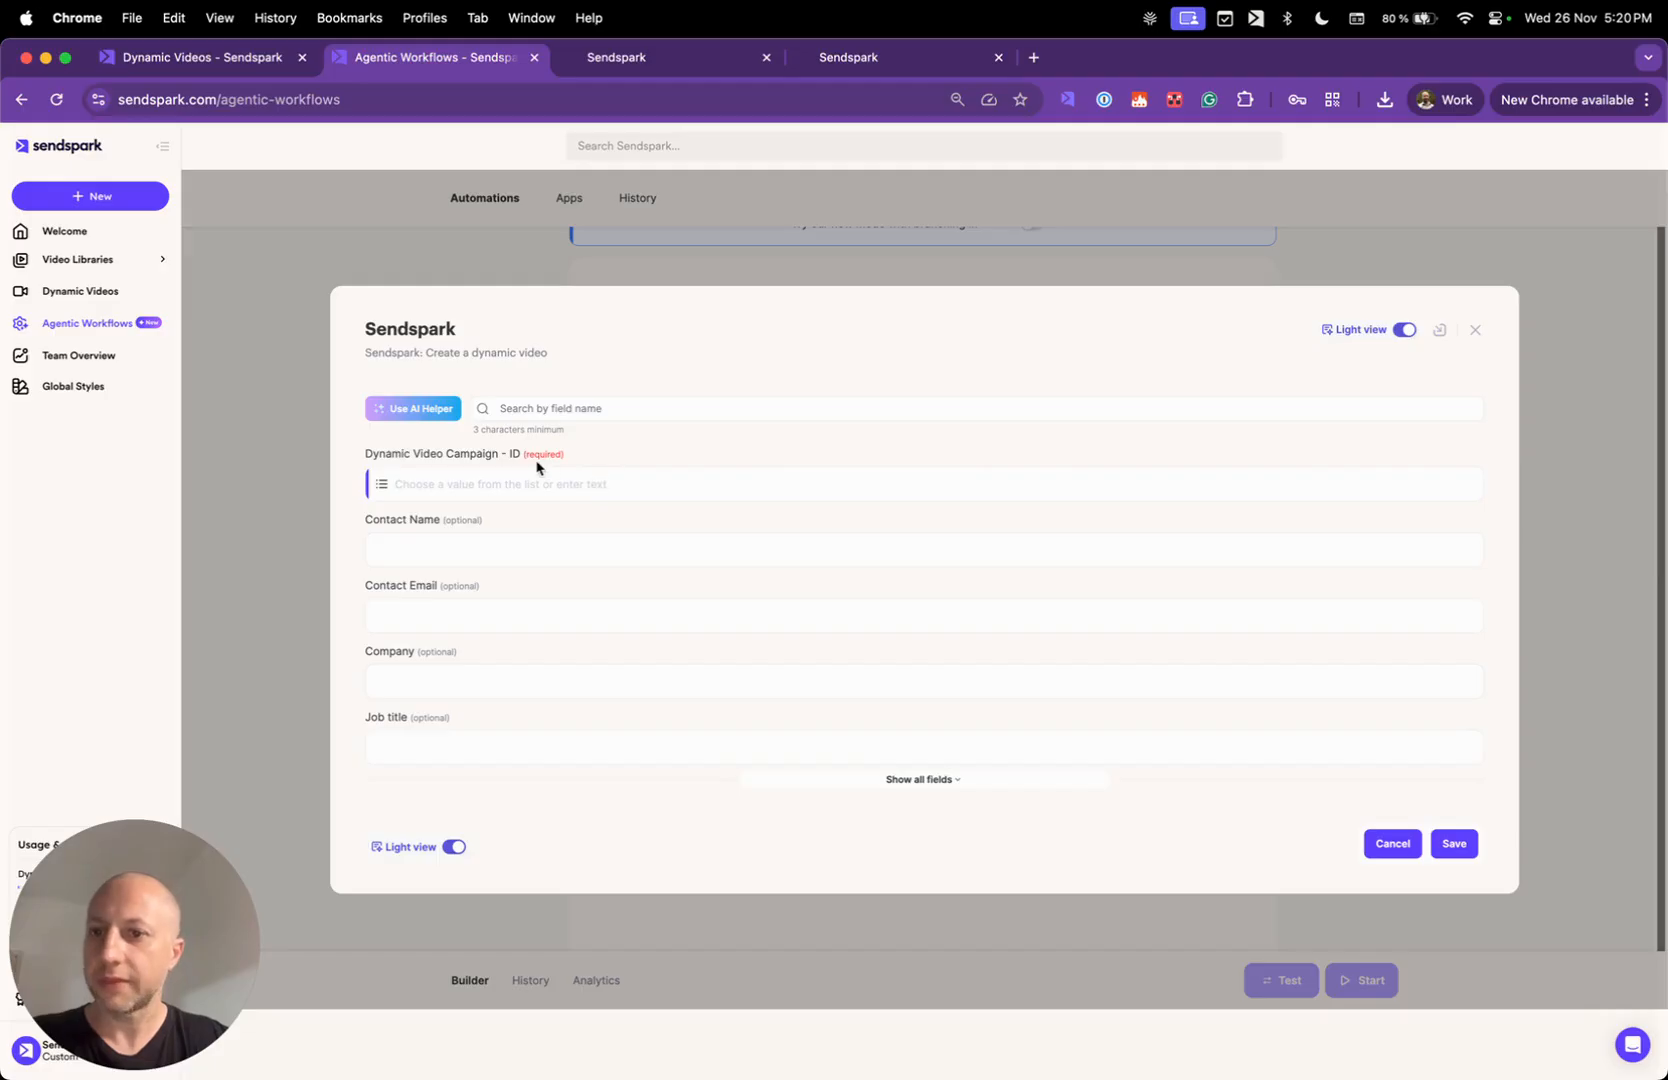
- Set the Dynamic Video Campaign ID of the Sendspark action to the GHL Webhook campaign
{"action": "left_click_drag", "start_coordinate": [364, 458], "coordinate": [474, 455]}
{"action": "left_click", "coordinate": [529, 484]}
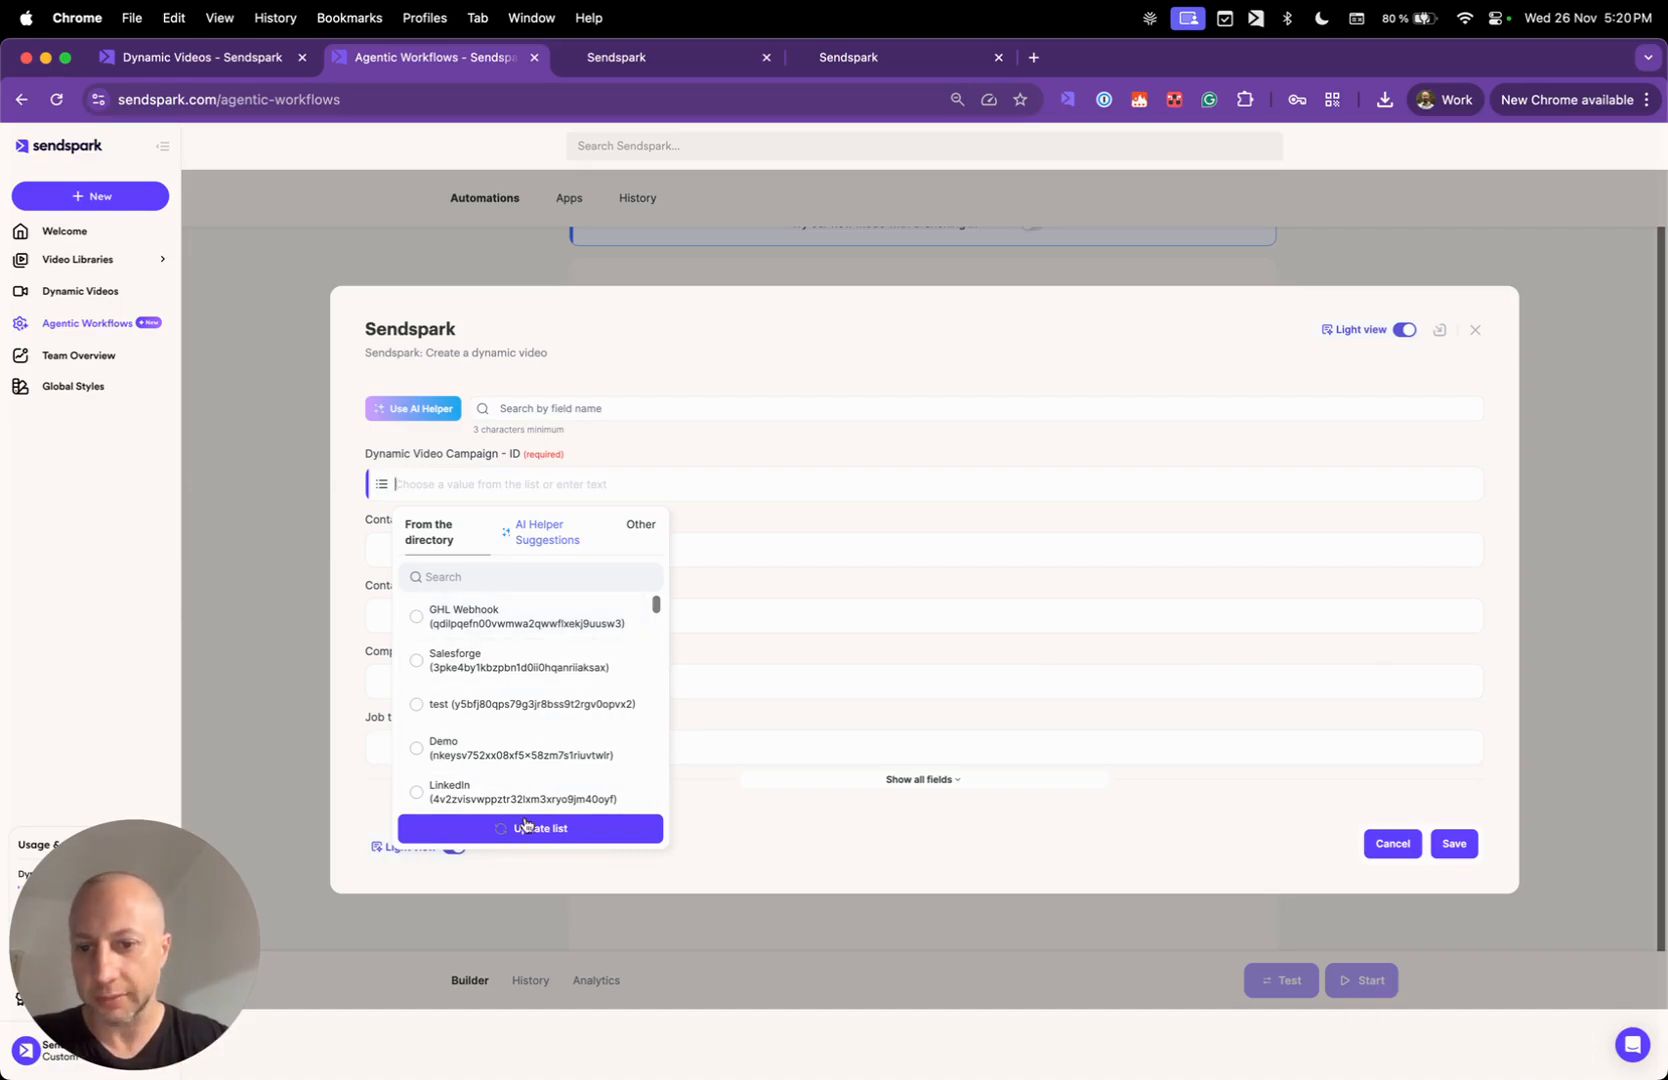
{"action": "left_click", "coordinate": [466, 617]}
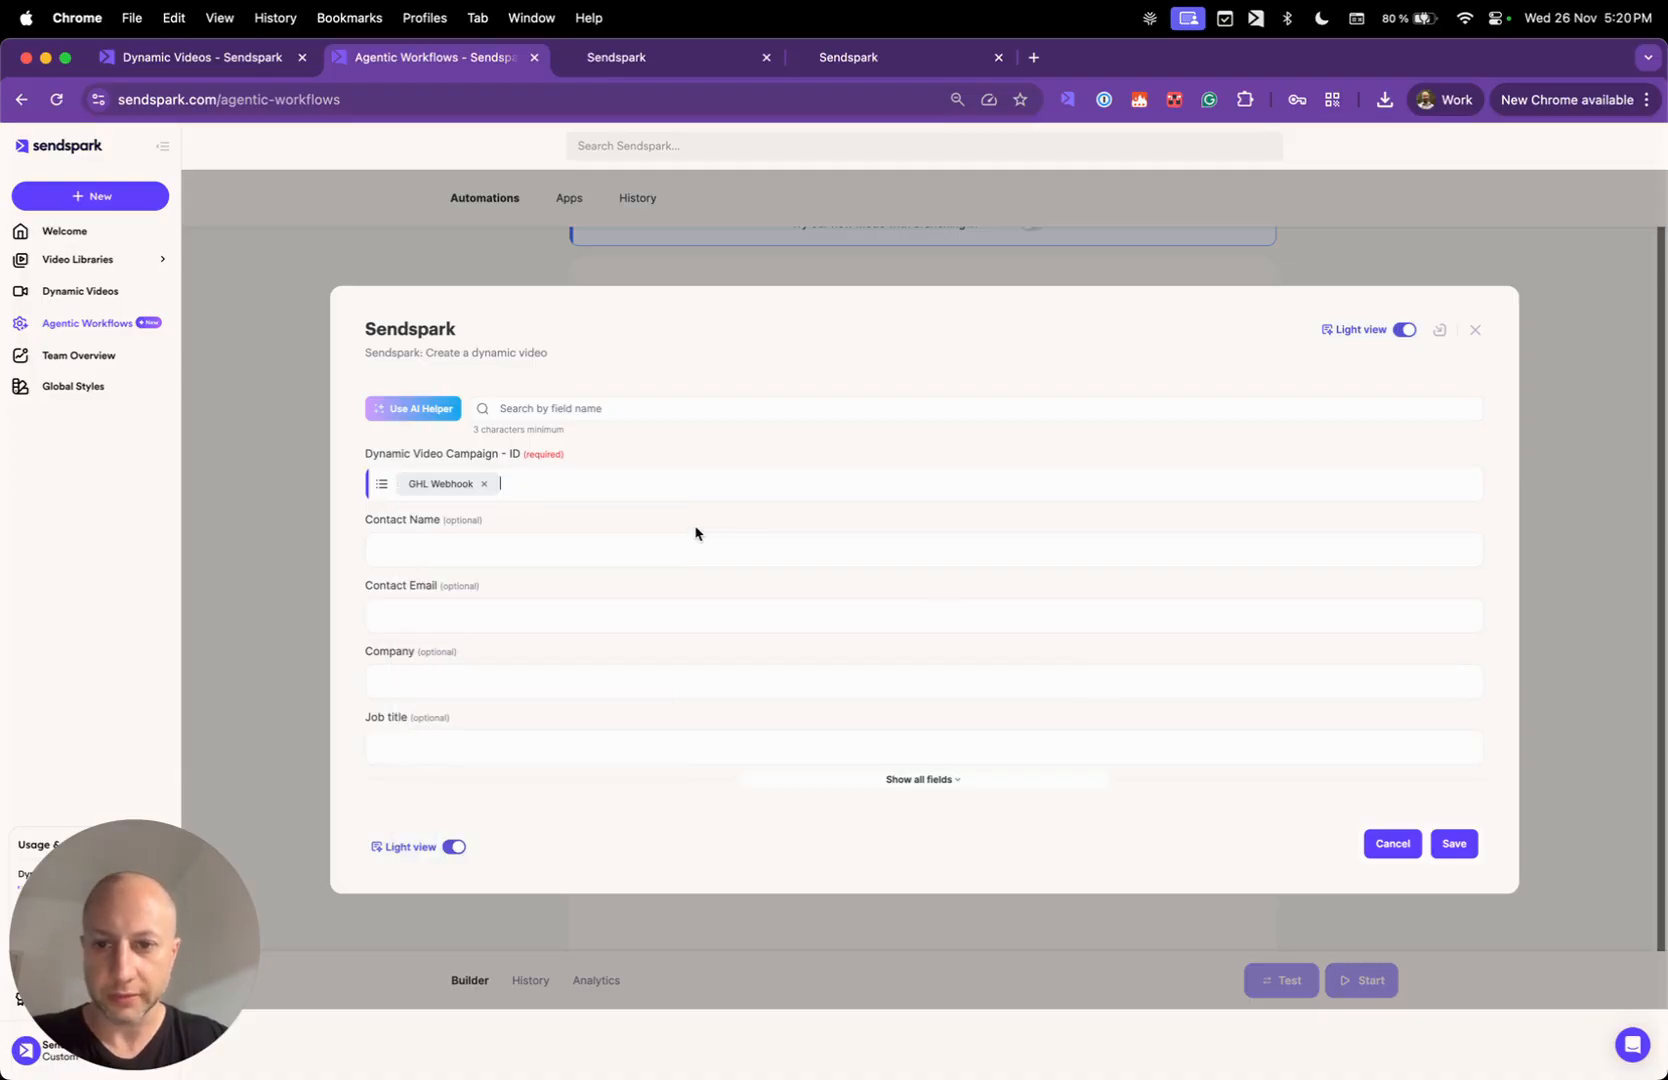
- Check the Custom Webhook's raw body in GoHighLevel, and map Contact Name in the Sendspark action to prospect-contactName
{"action": "left_click", "coordinate": [662, 65]}
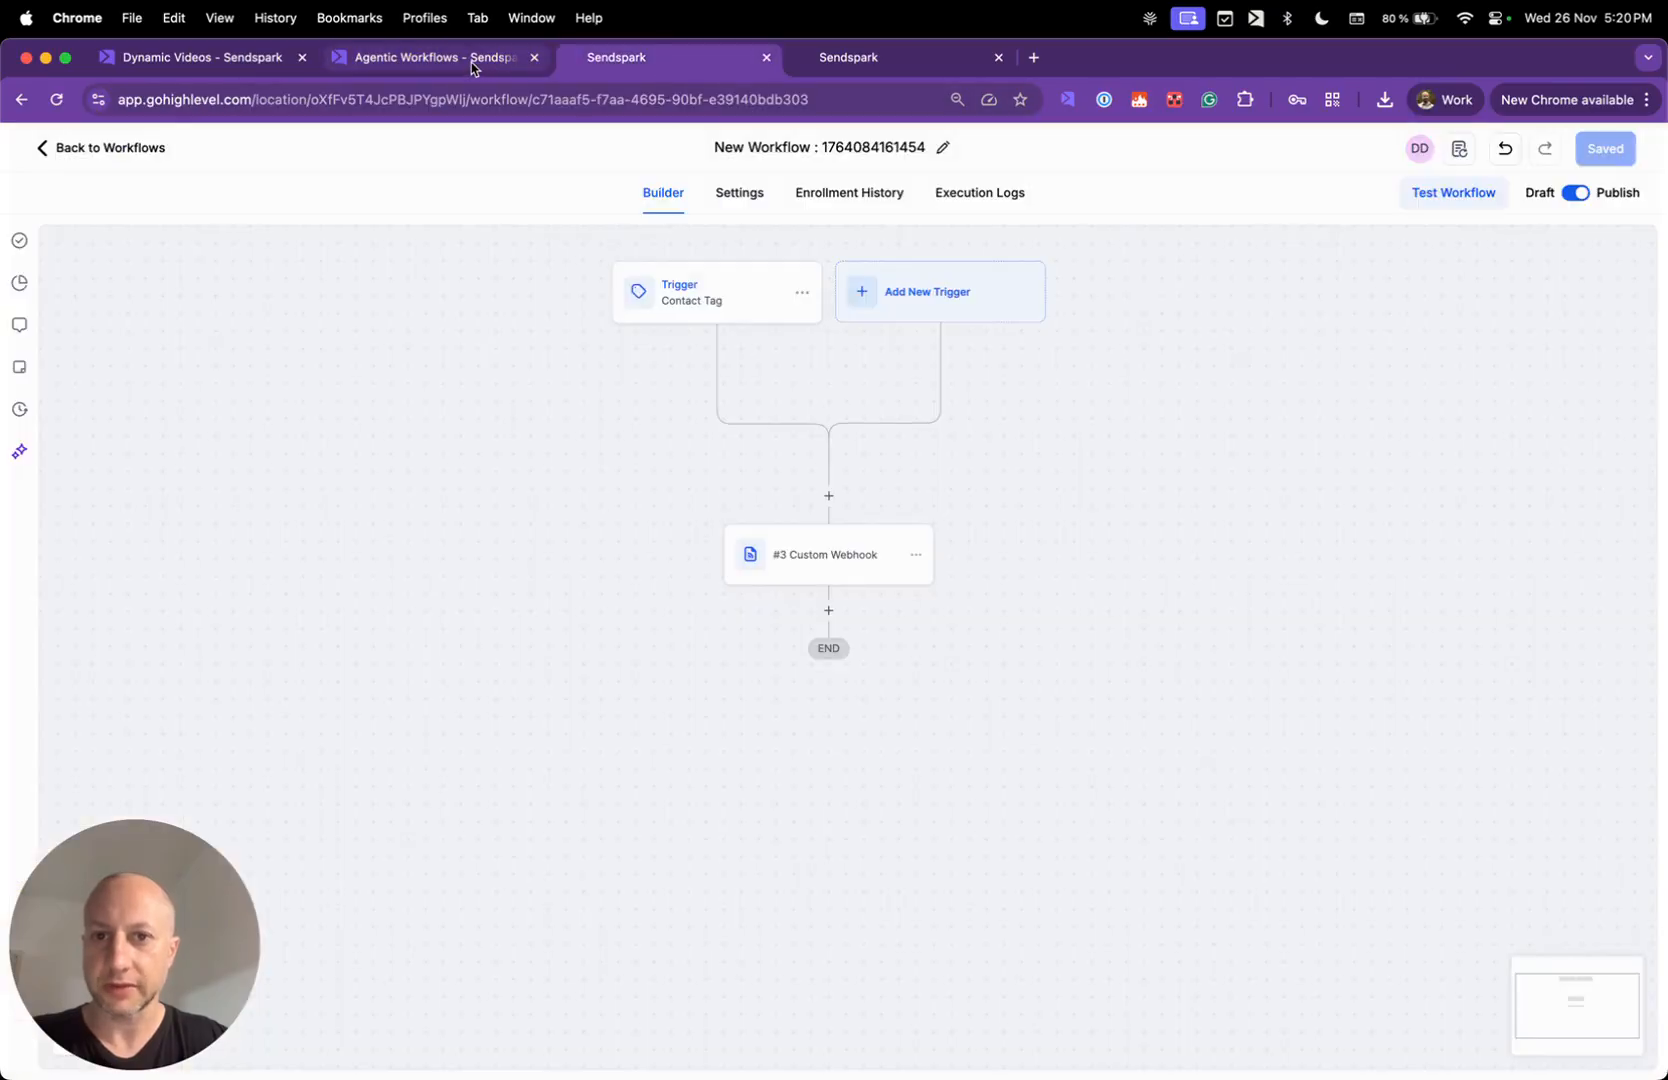
{"action": "left_click", "coordinate": [826, 549]}
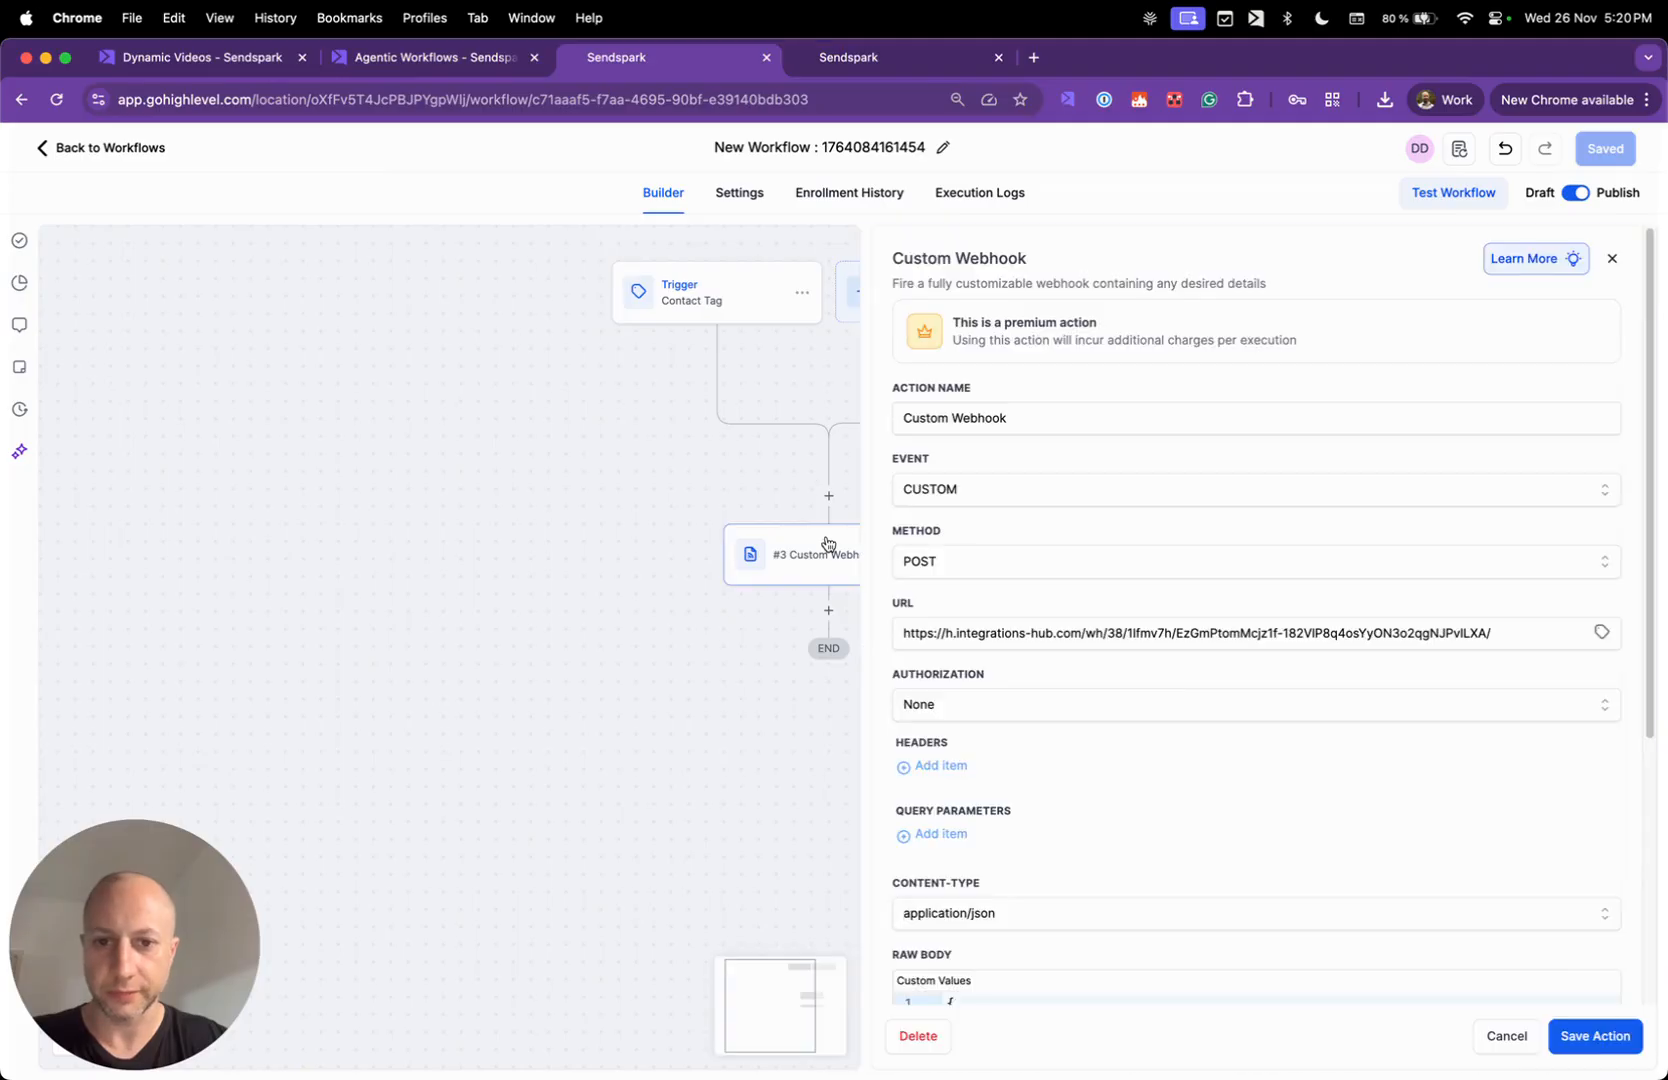
{"action": "scroll", "coordinate": [1199, 775], "scroll_direction": "down", "scroll_amount": 5}
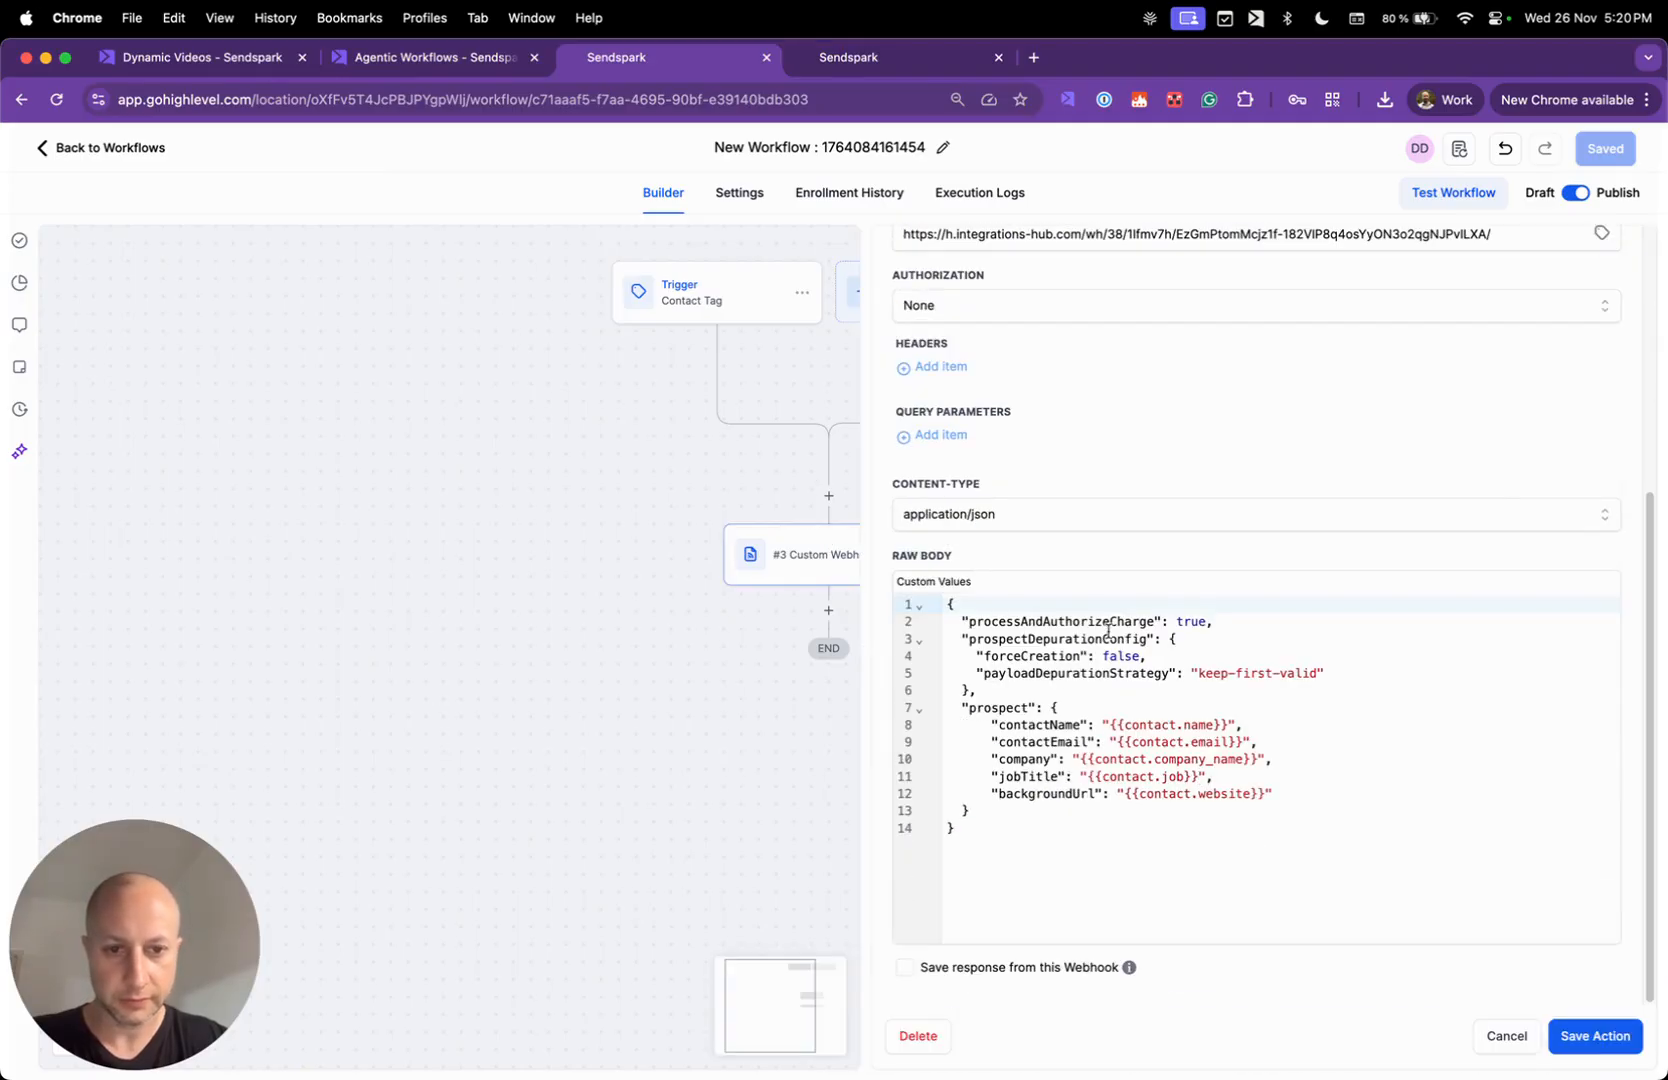
{"action": "left_click", "coordinate": [430, 60]}
{"action": "left_click", "coordinate": [482, 546]}
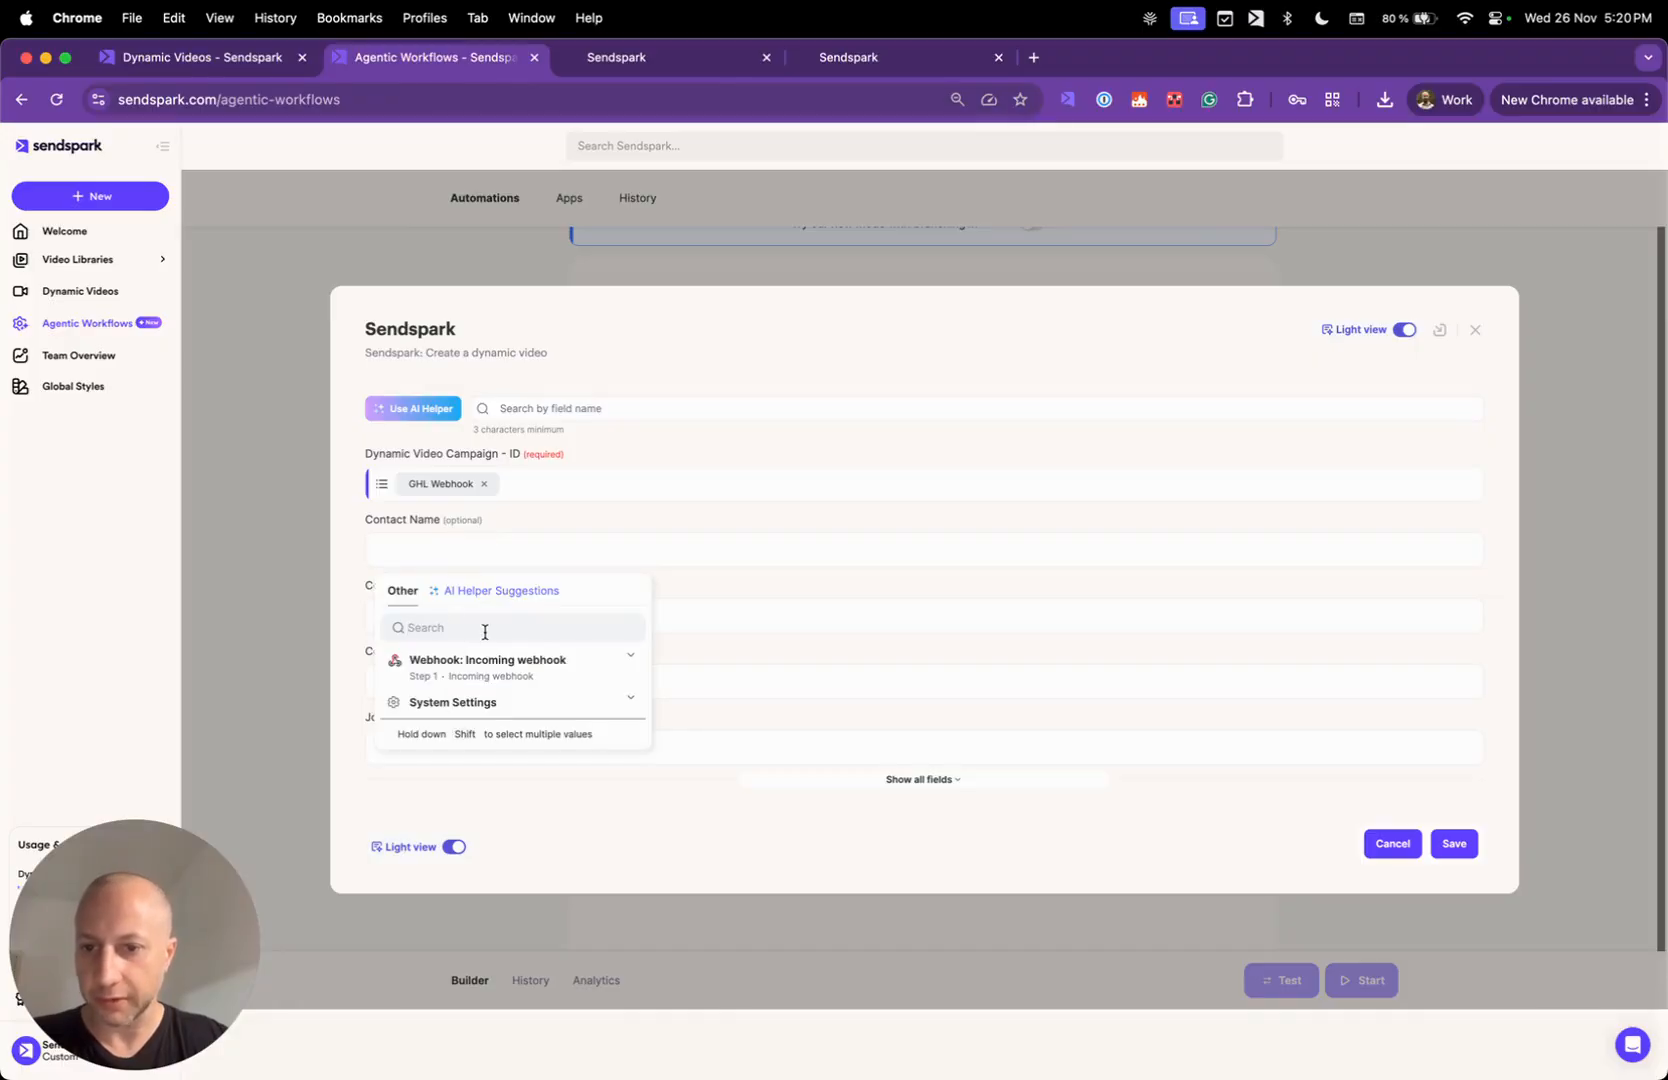
{"action": "type", "text": "name"}
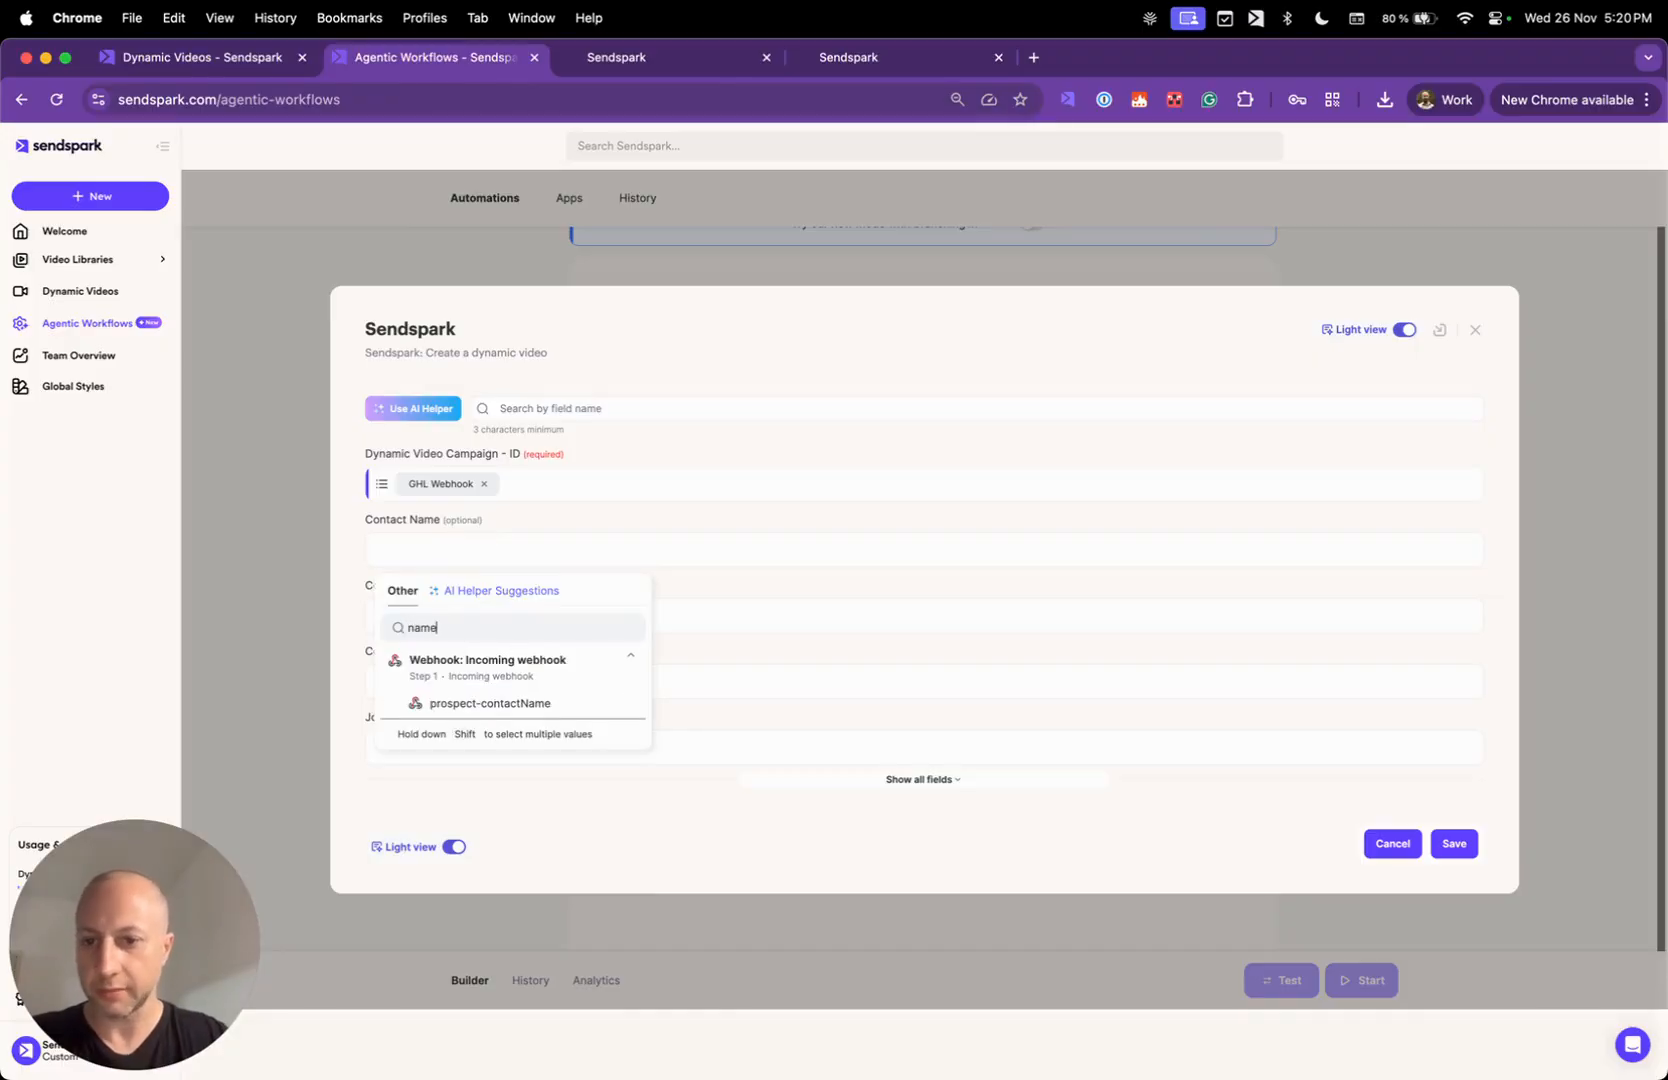
{"action": "left_click", "coordinate": [519, 704]}
- Compare the contactName entry in the GoHighLevel raw body, and map Contact Email in the Sendspark action to prospect-contactEmail
{"action": "left_click", "coordinate": [625, 55]}
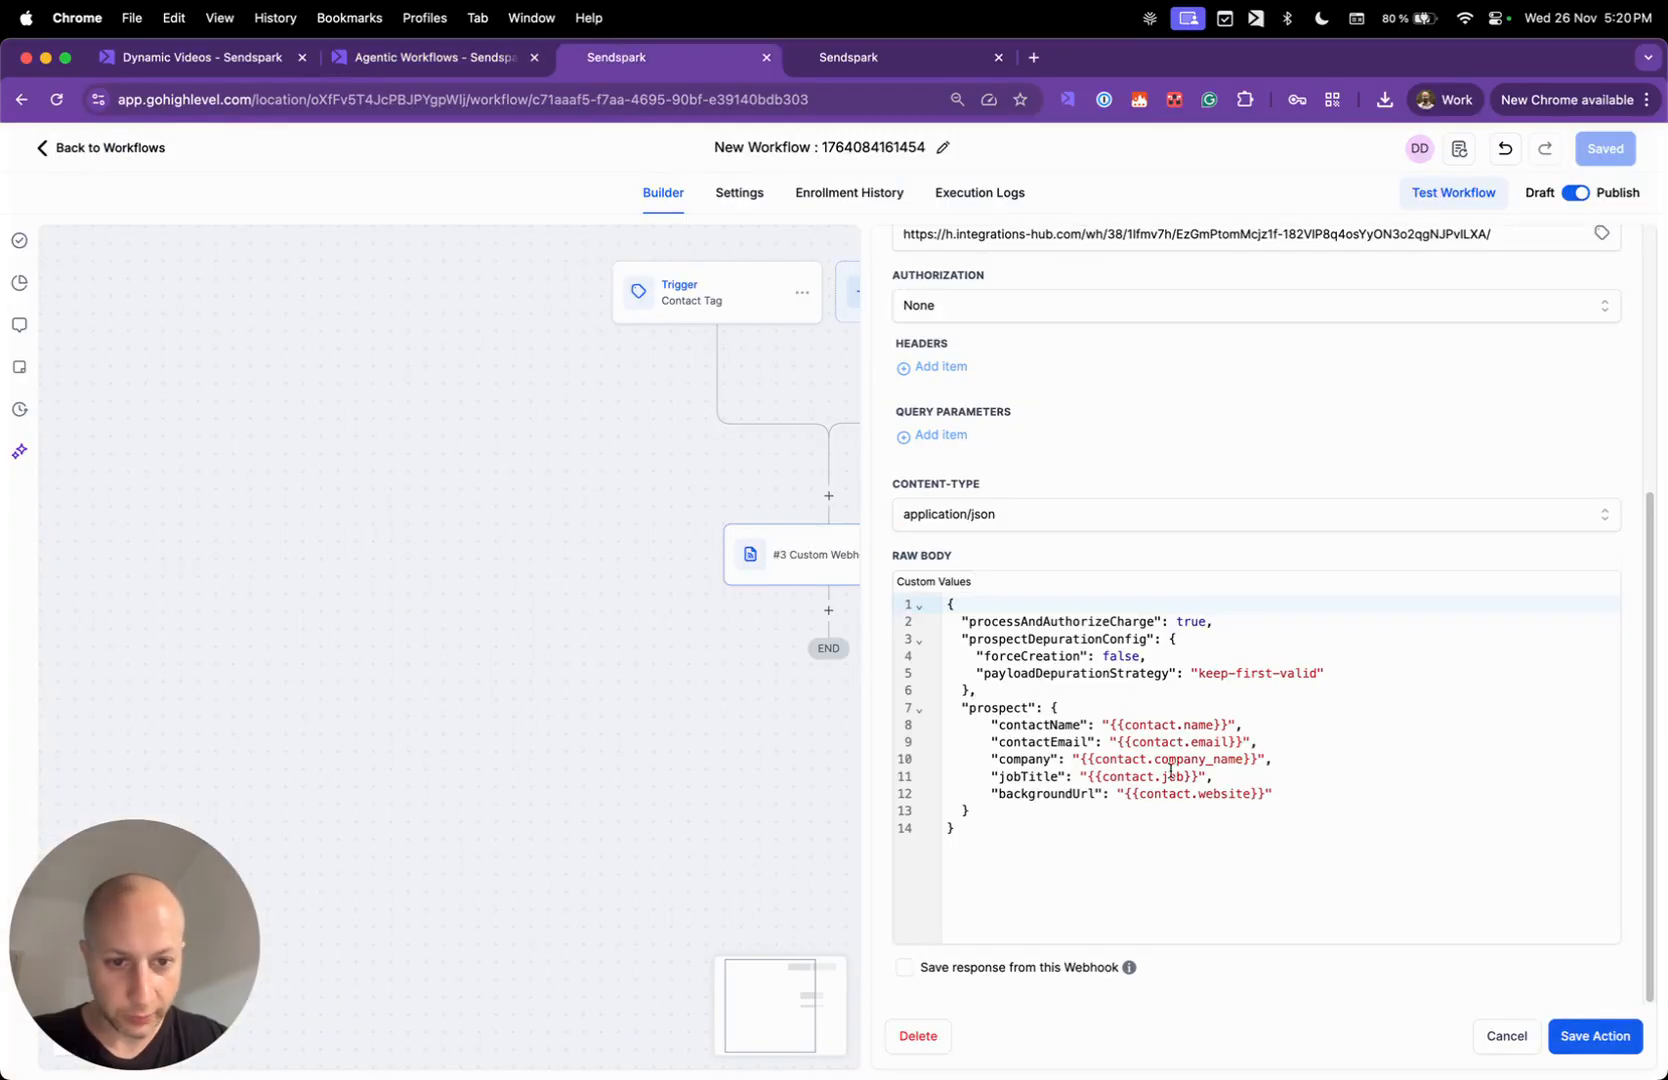
{"action": "double_click", "coordinate": [1003, 719]}
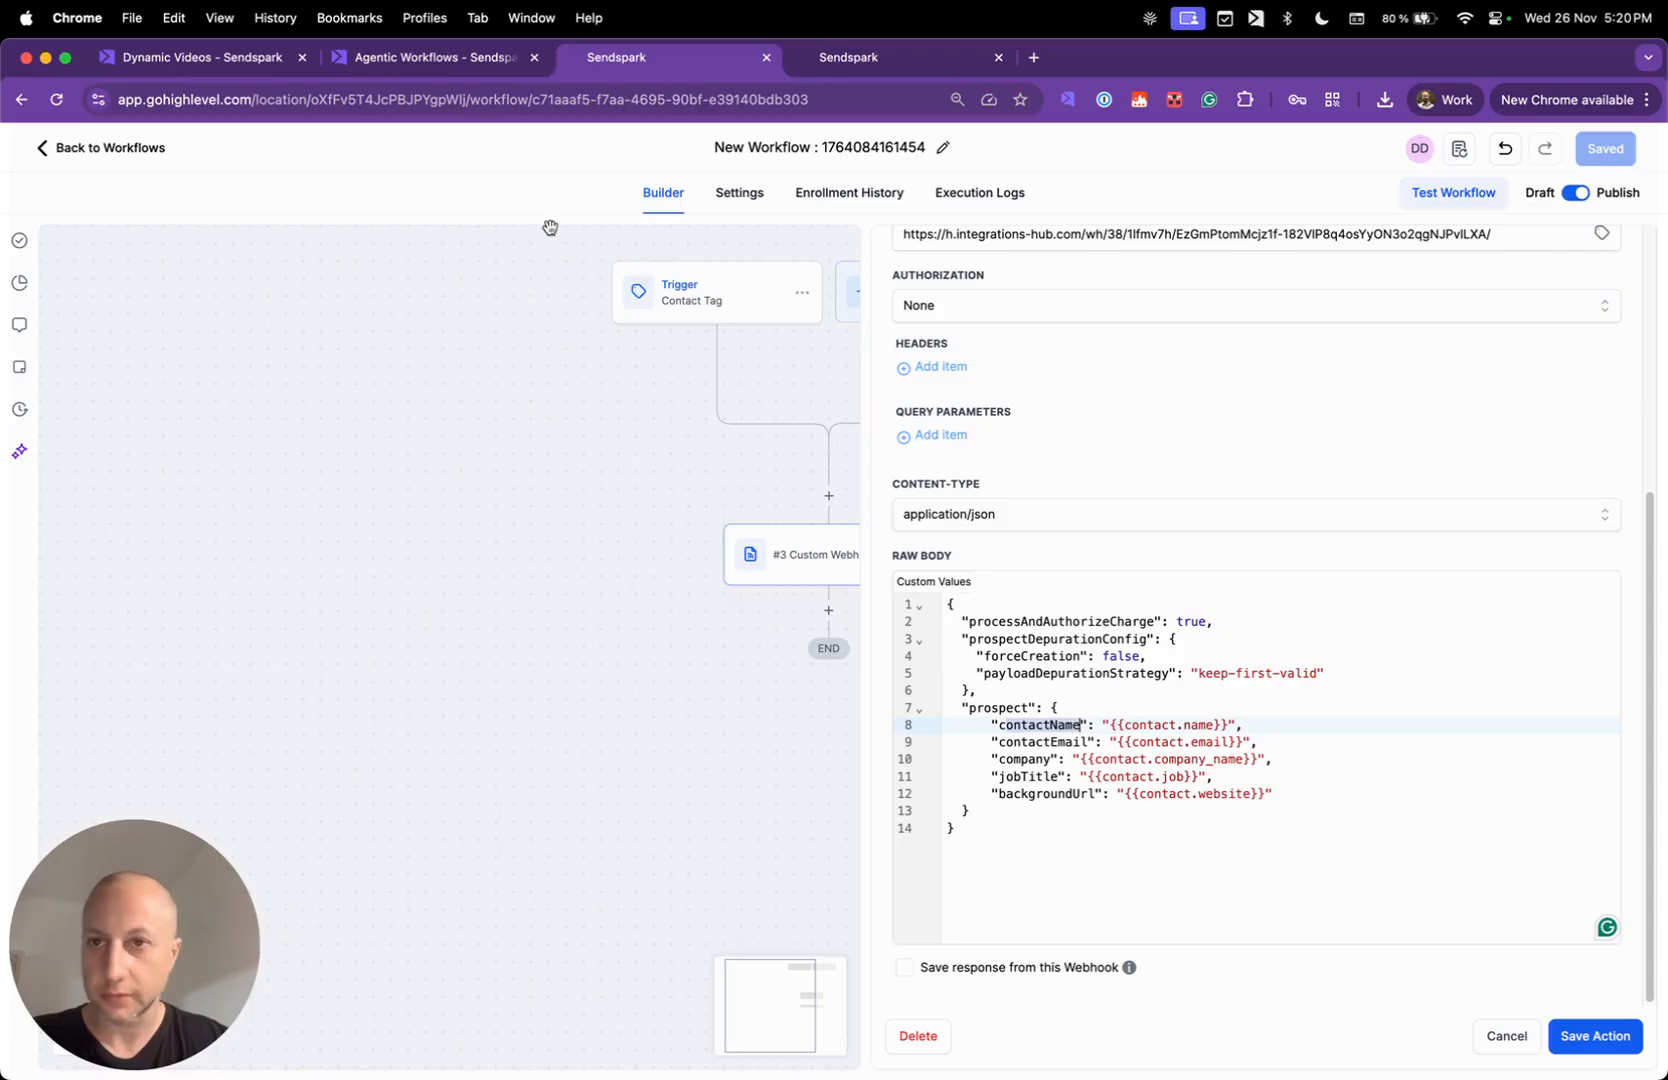
{"action": "left_click", "coordinate": [472, 58]}
{"action": "left_click", "coordinate": [509, 619]}
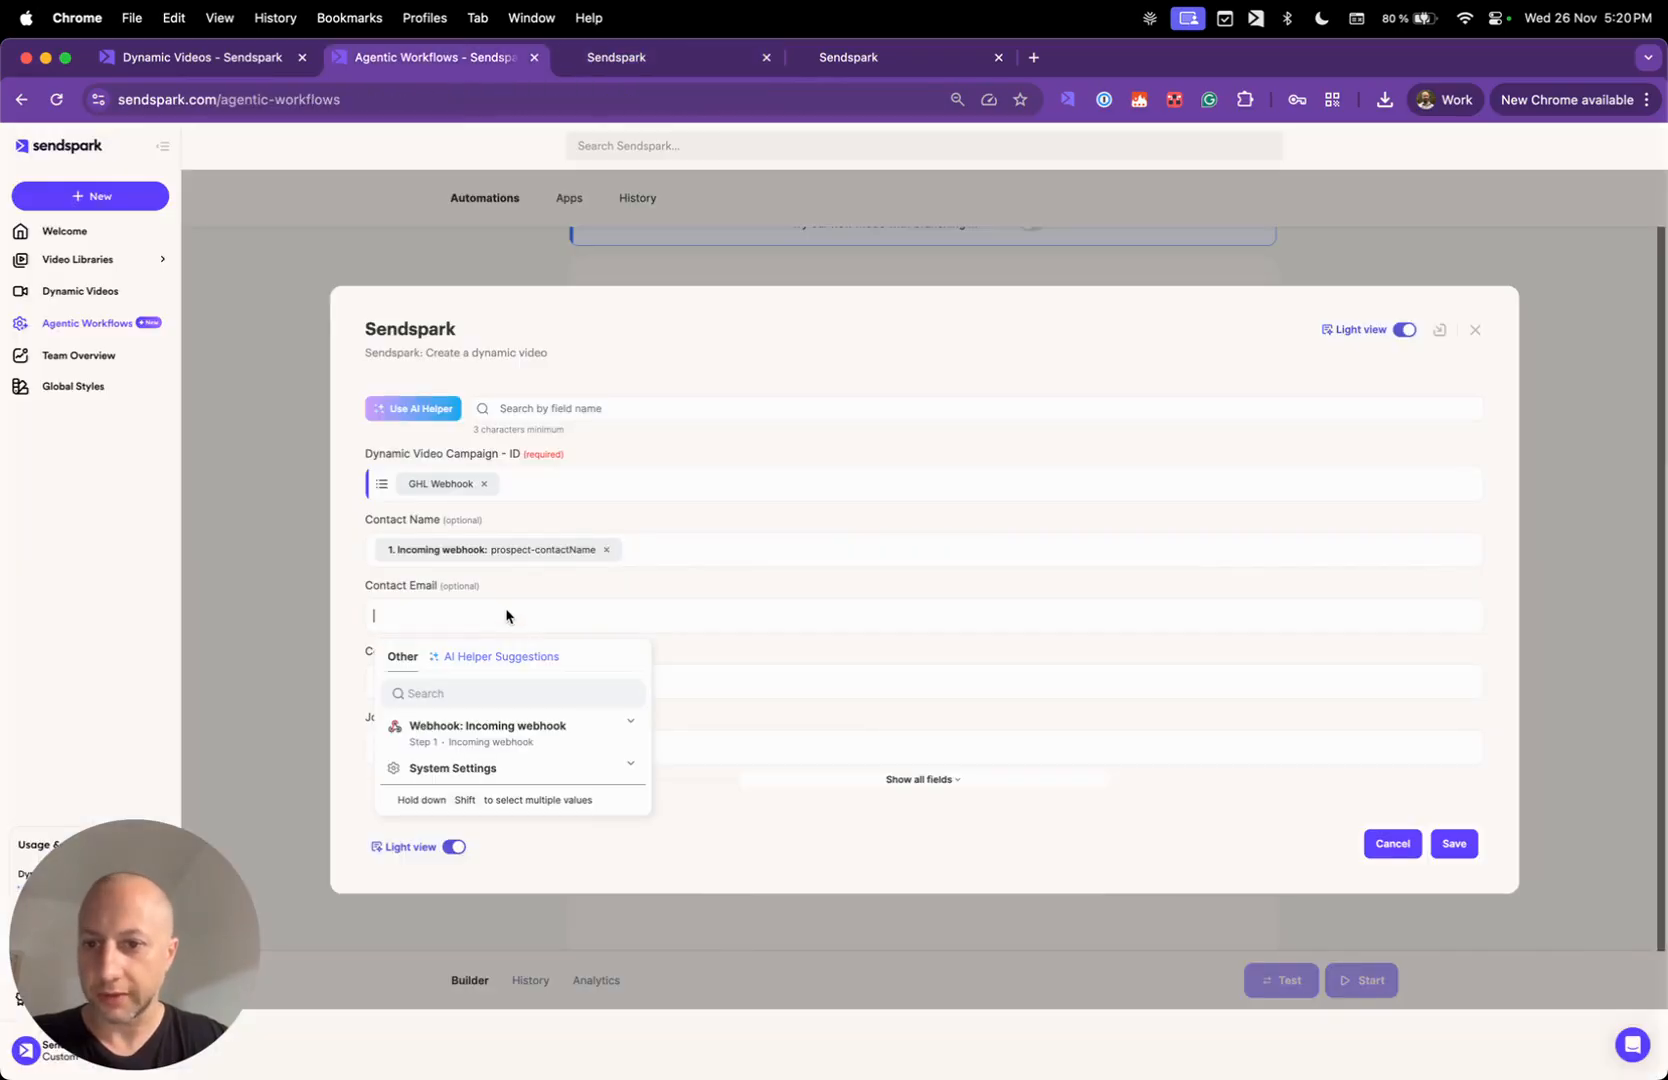
{"action": "type", "text": "email"}
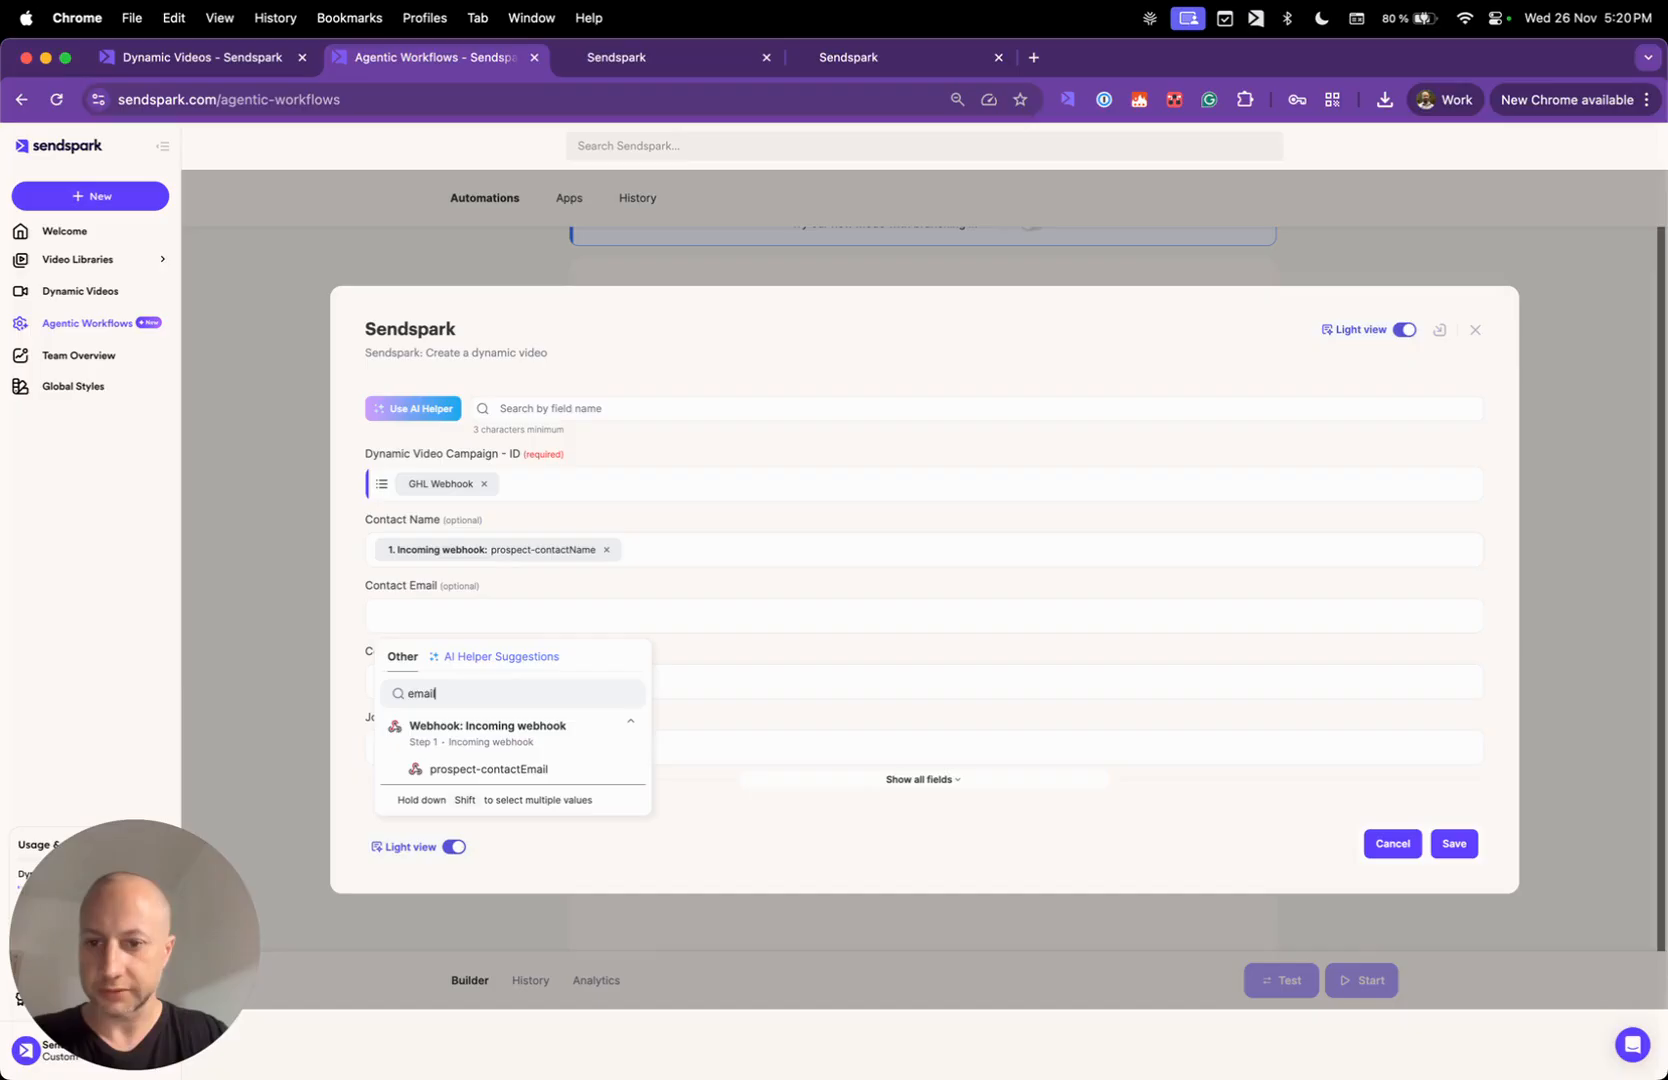
{"action": "left_click", "coordinate": [485, 768]}
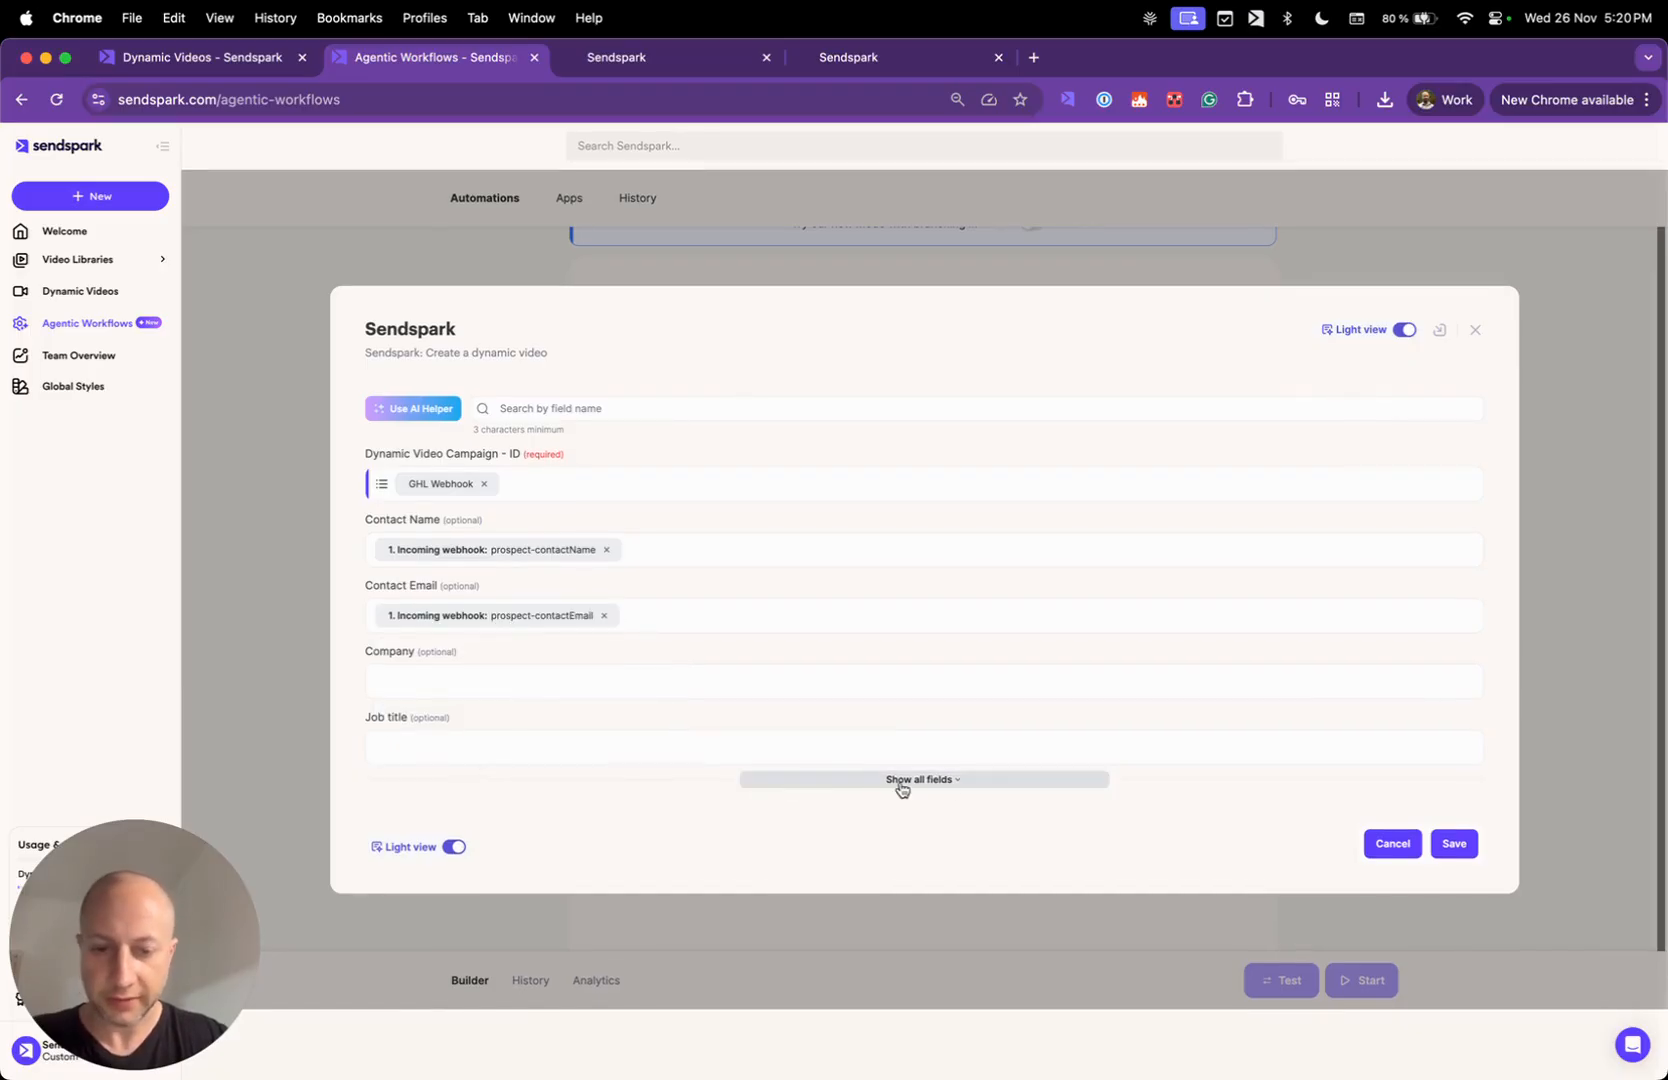
- Show all fields of the Sendspark action and map Background Url to prospect-backgroundUrl from the incoming webhook
{"action": "left_click", "coordinate": [936, 786]}
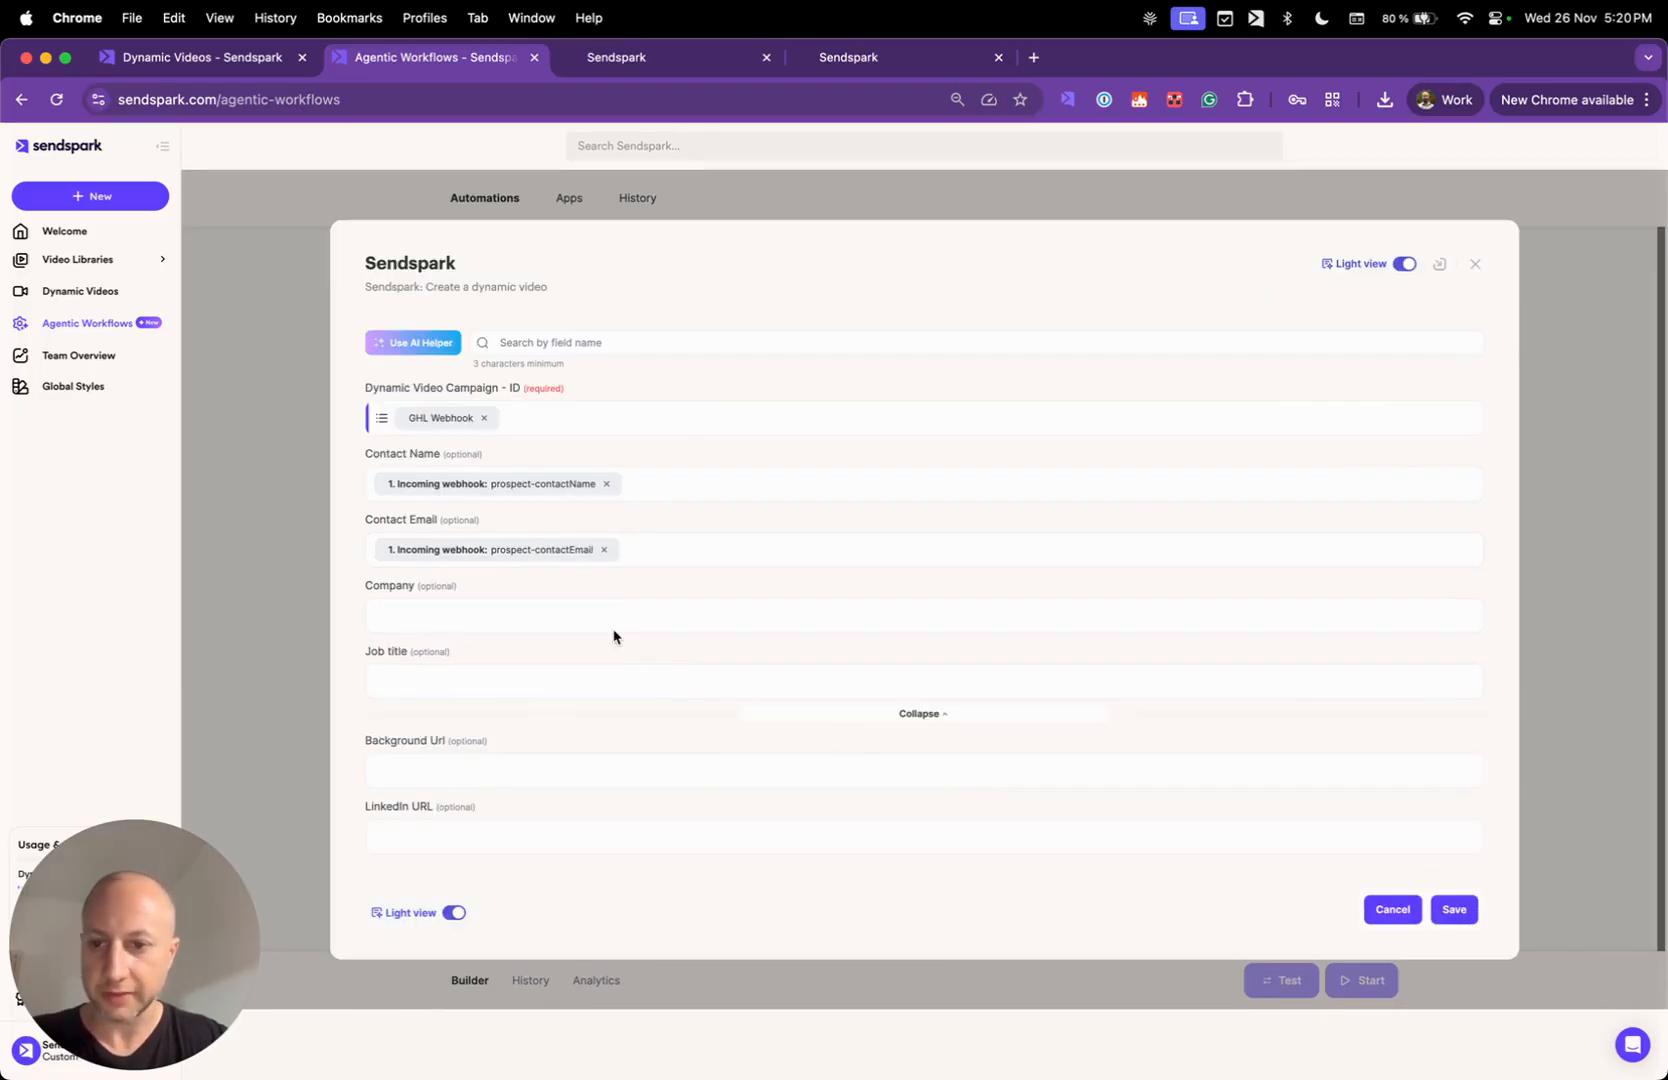
{"action": "left_click", "coordinate": [433, 778]}
{"action": "type", "text": "web"}
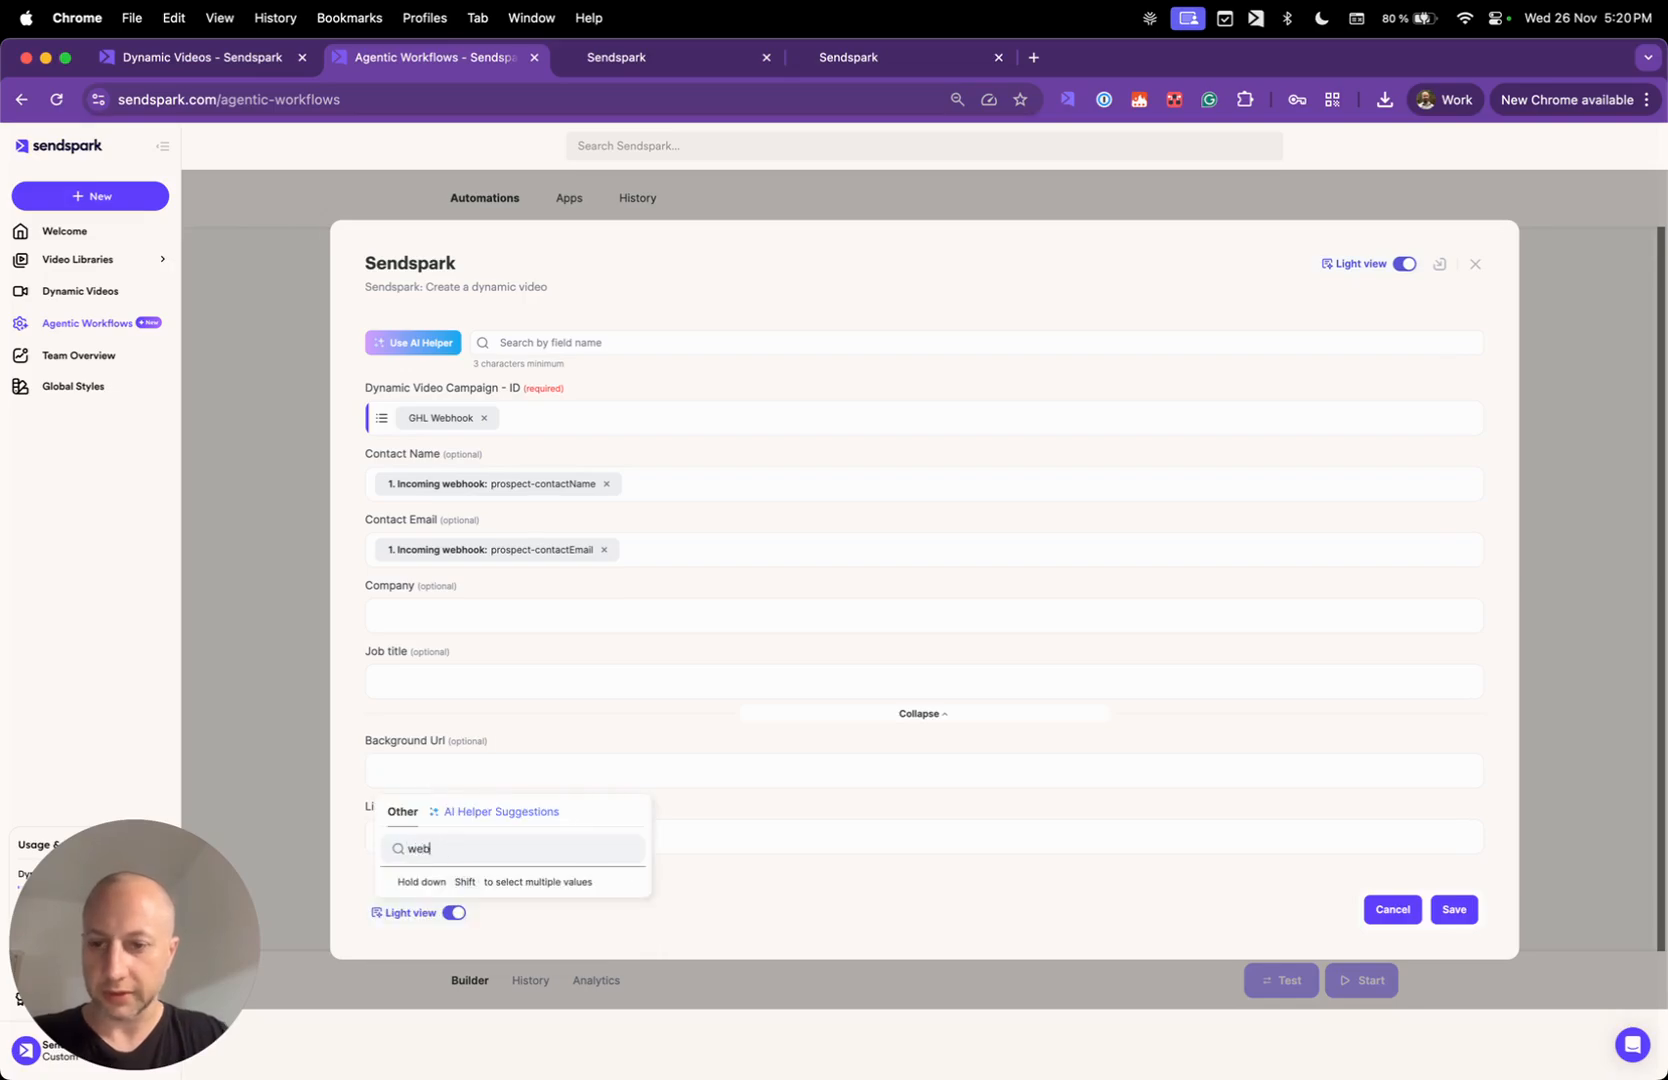
{"action": "key", "text": "BackSpace"}
{"action": "key", "text": "BackSpace"}
{"action": "type", "text": "back"}
{"action": "left_click", "coordinate": [511, 928]}
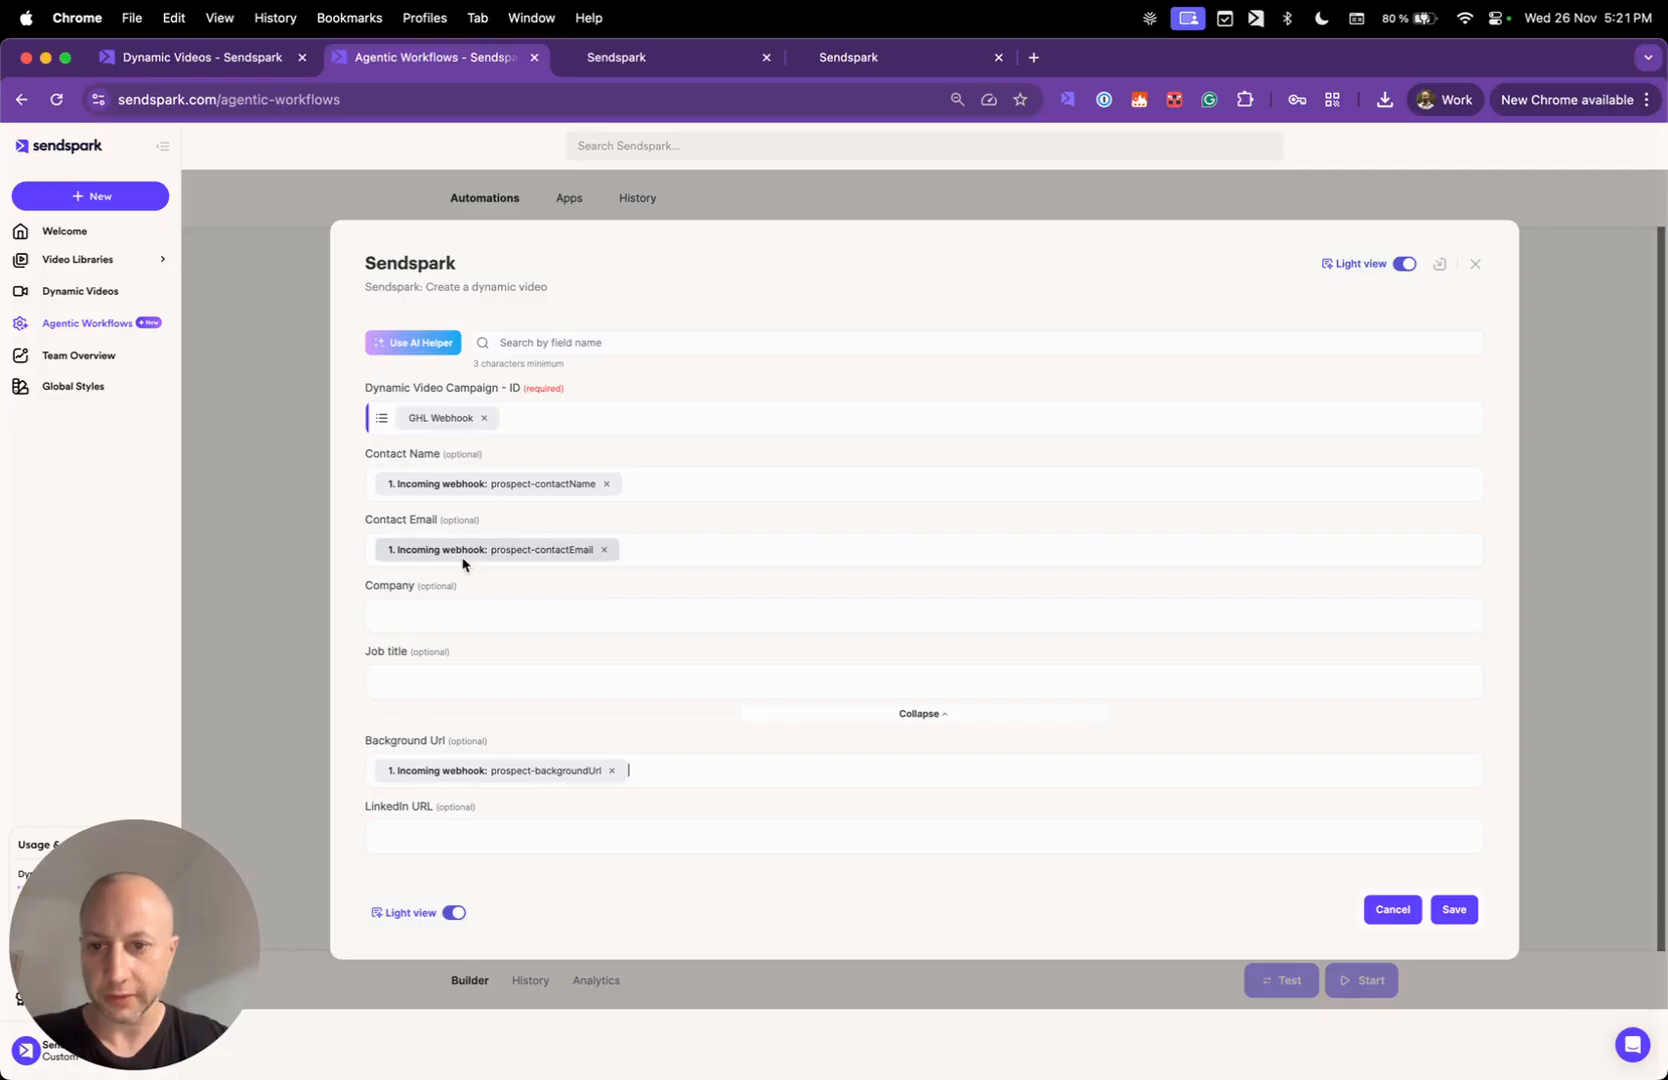
- Save the Sendspark action and start the GHL webhook automation, continuing to its results
{"action": "left_click", "coordinate": [1455, 913]}
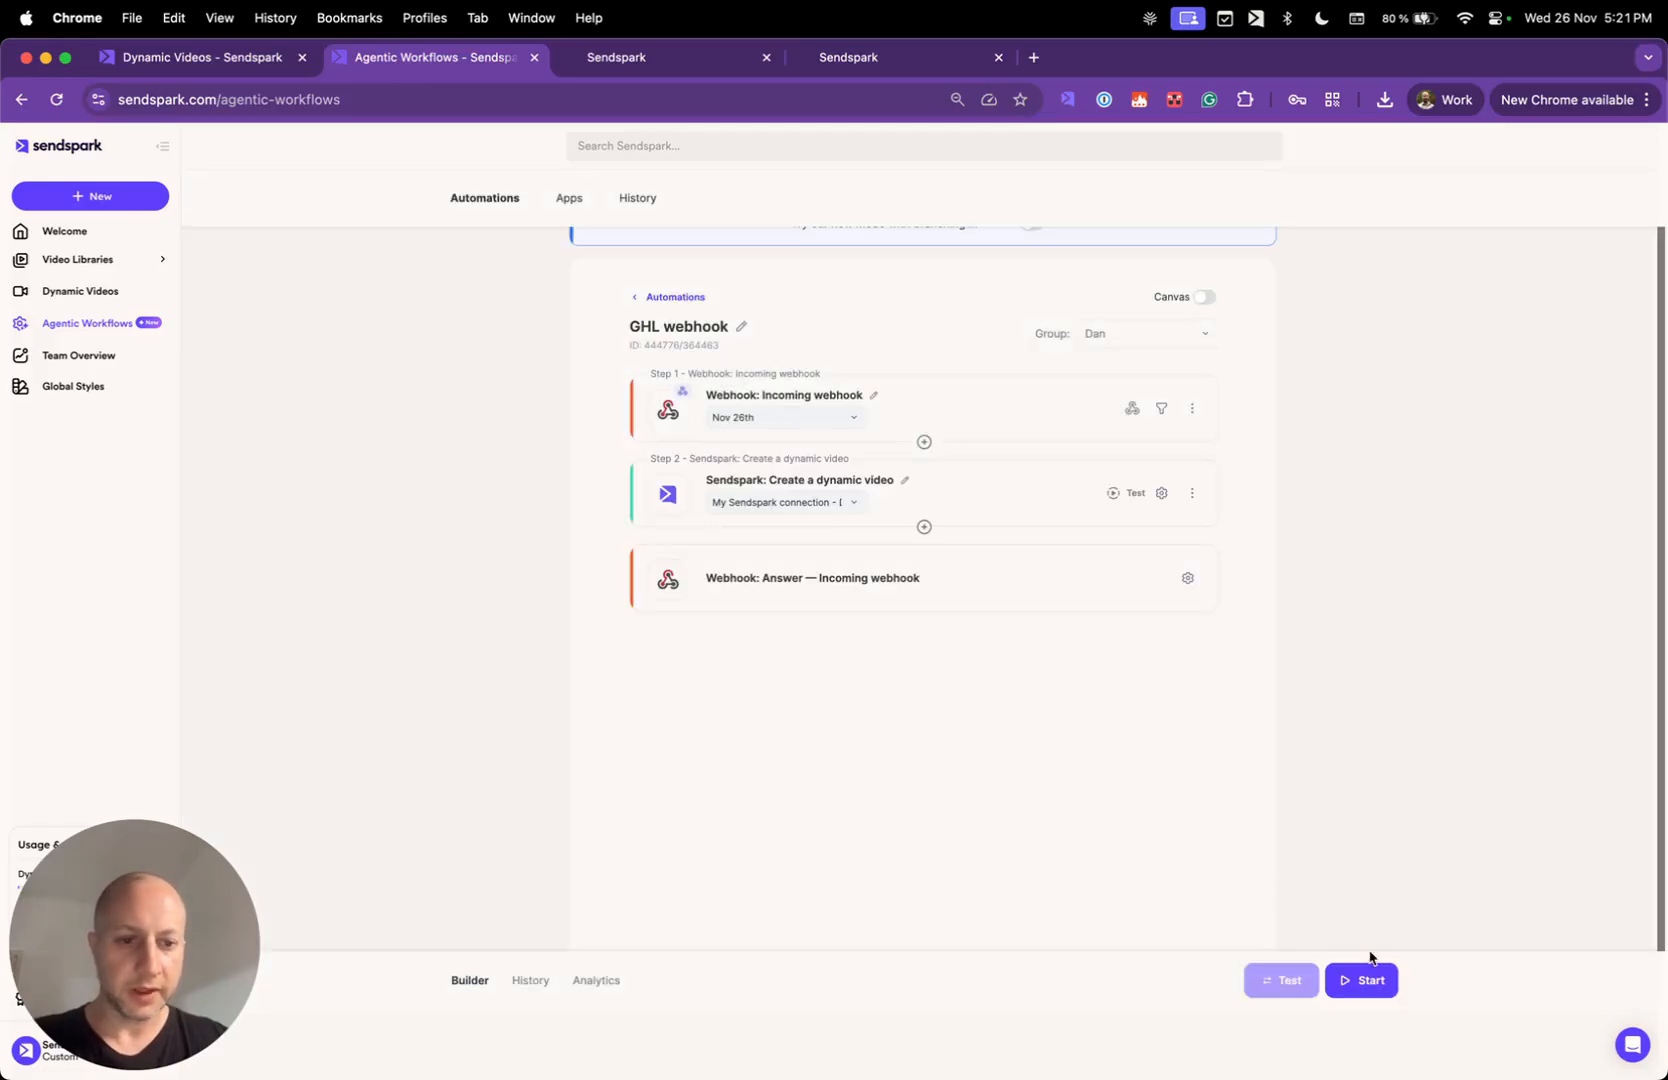
{"action": "left_click", "coordinate": [1373, 989]}
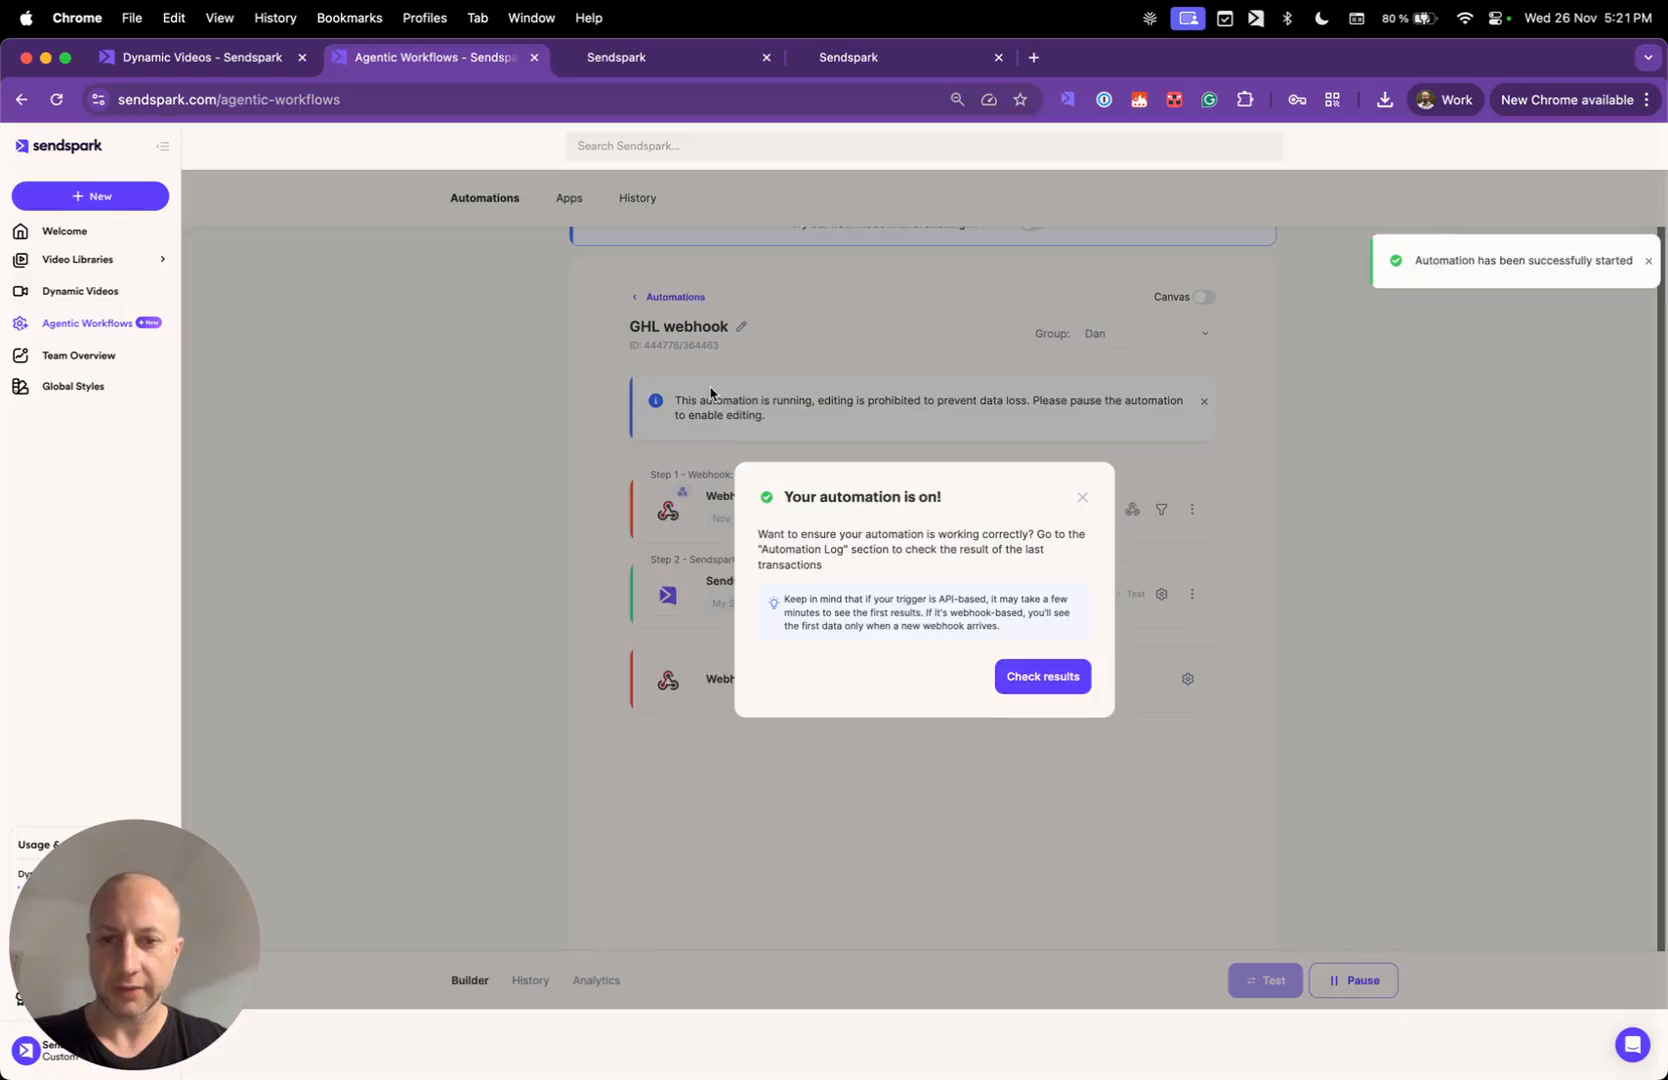
{"action": "left_click", "coordinate": [1046, 679]}
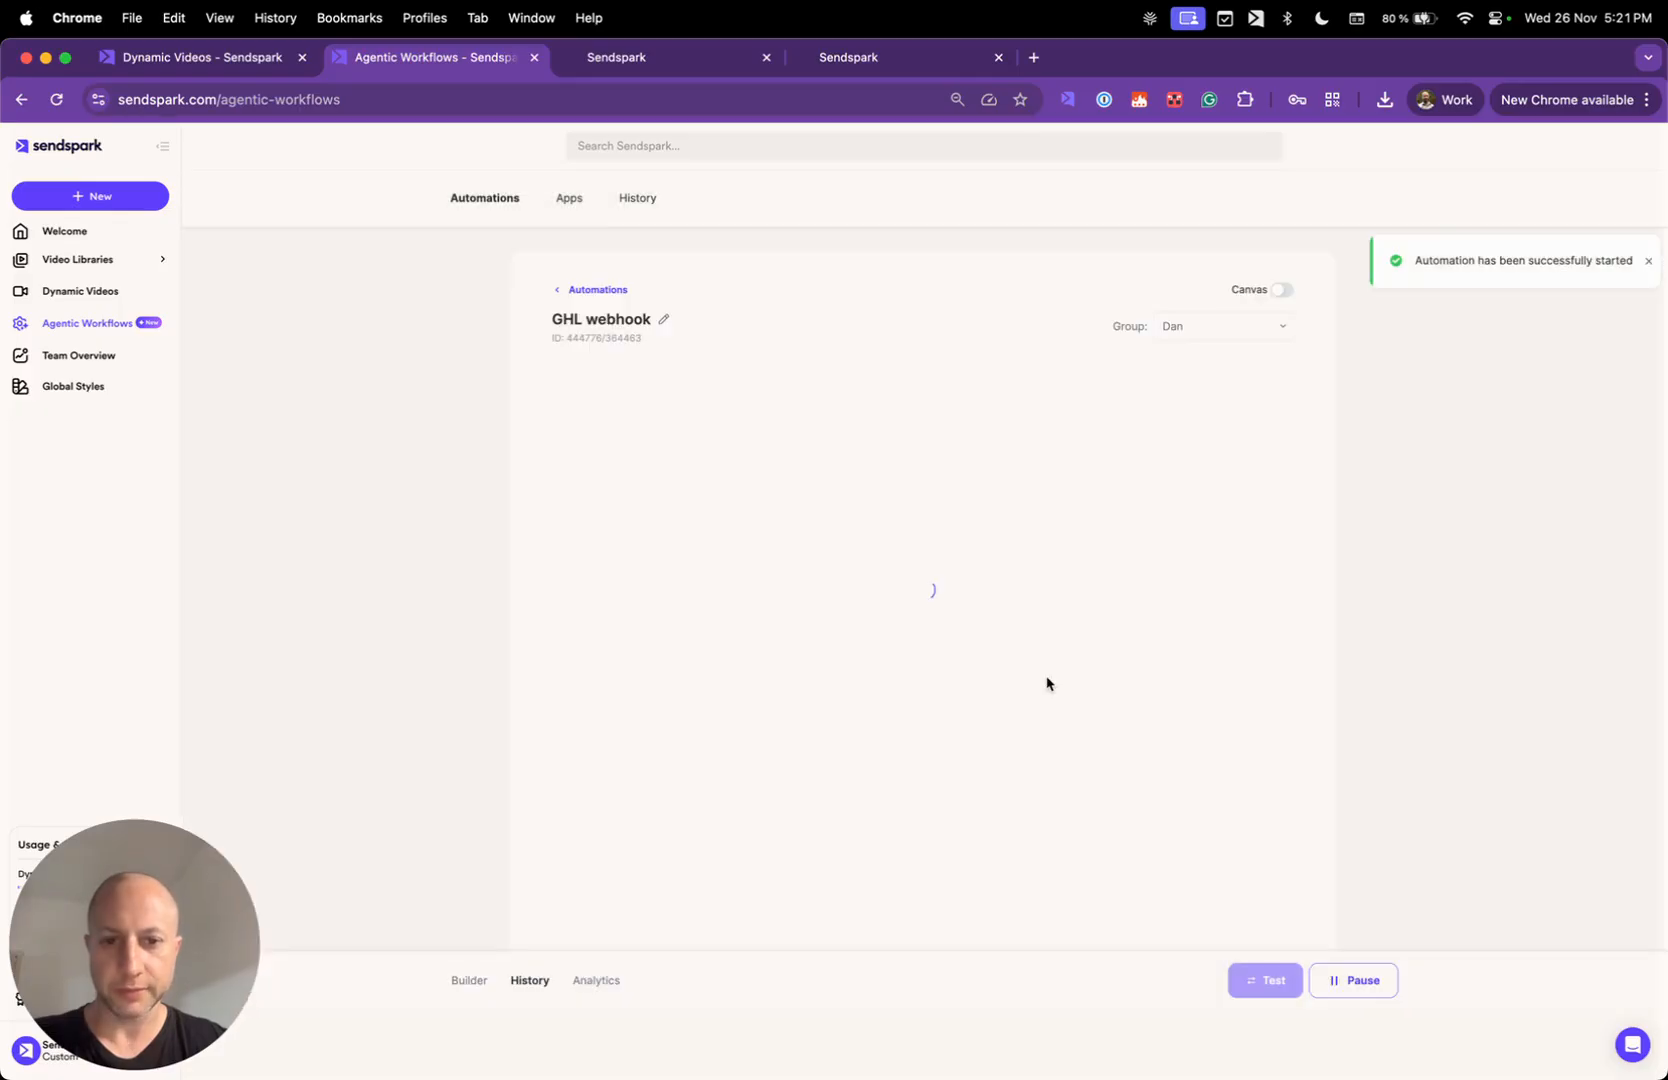
- Switch to the GoHighLevel workflow and run a test with the third contact in the list
{"action": "left_click", "coordinate": [669, 56]}
{"action": "left_click", "coordinate": [1418, 204]}
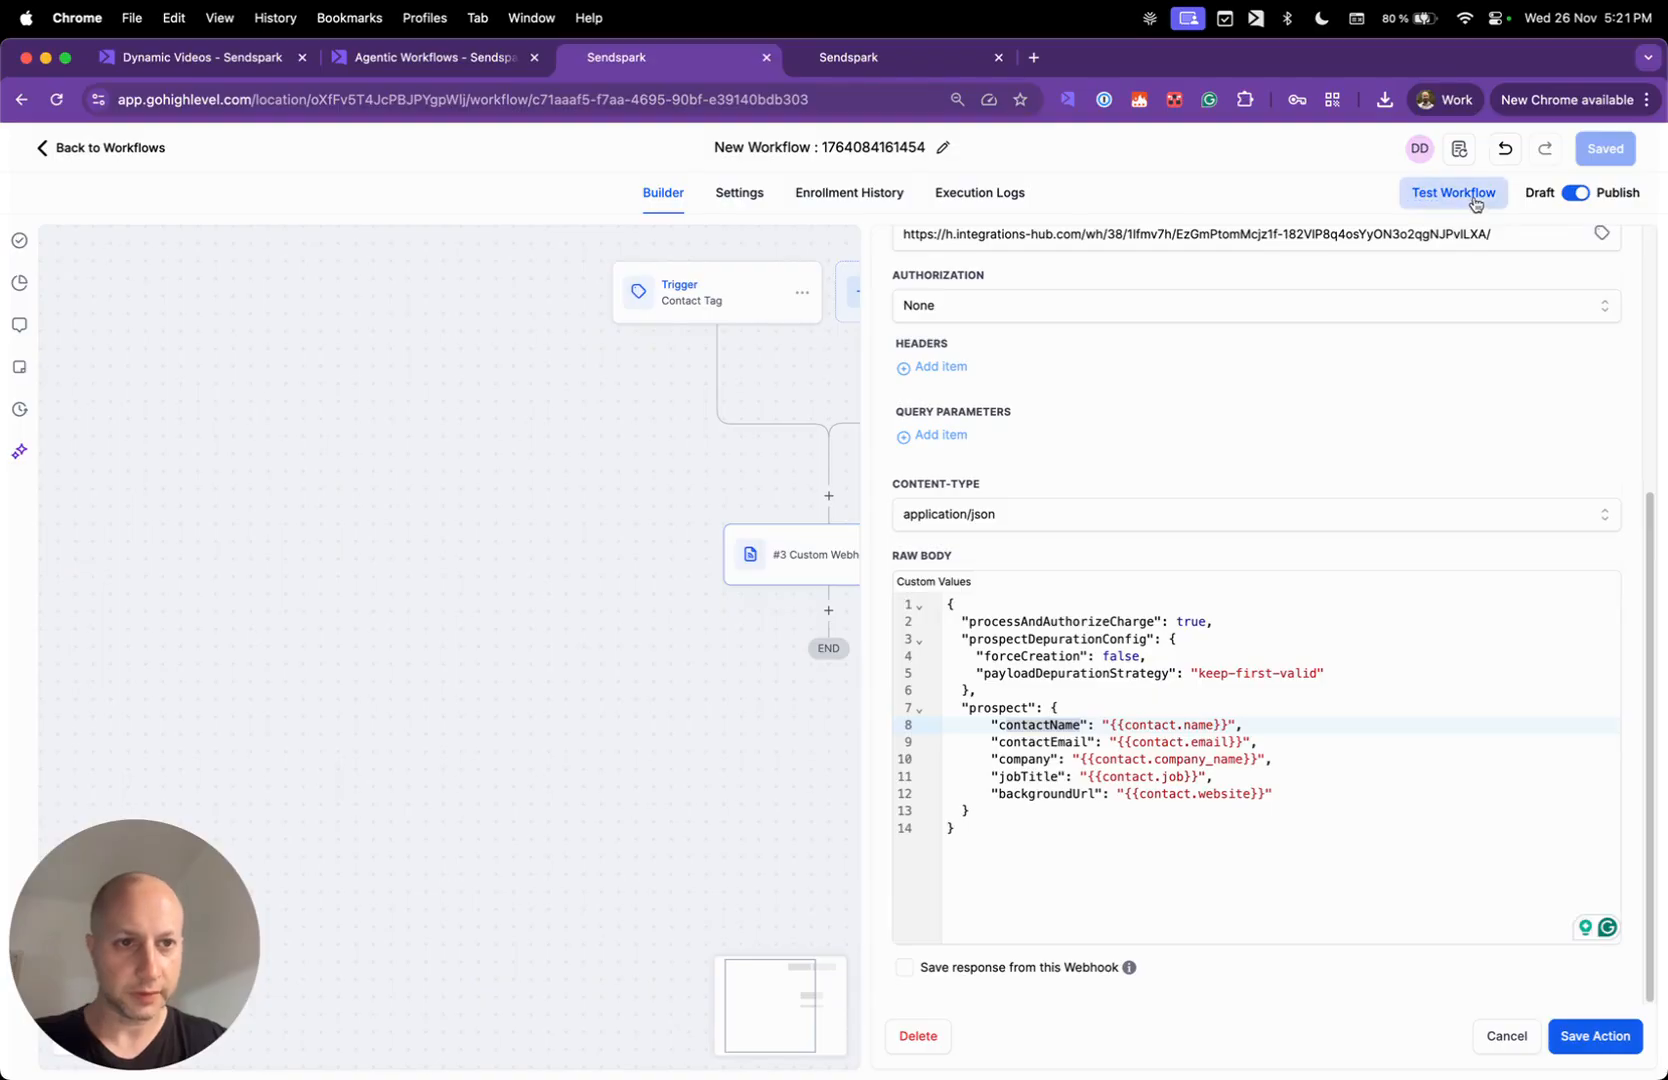
{"action": "left_click", "coordinate": [1309, 362]}
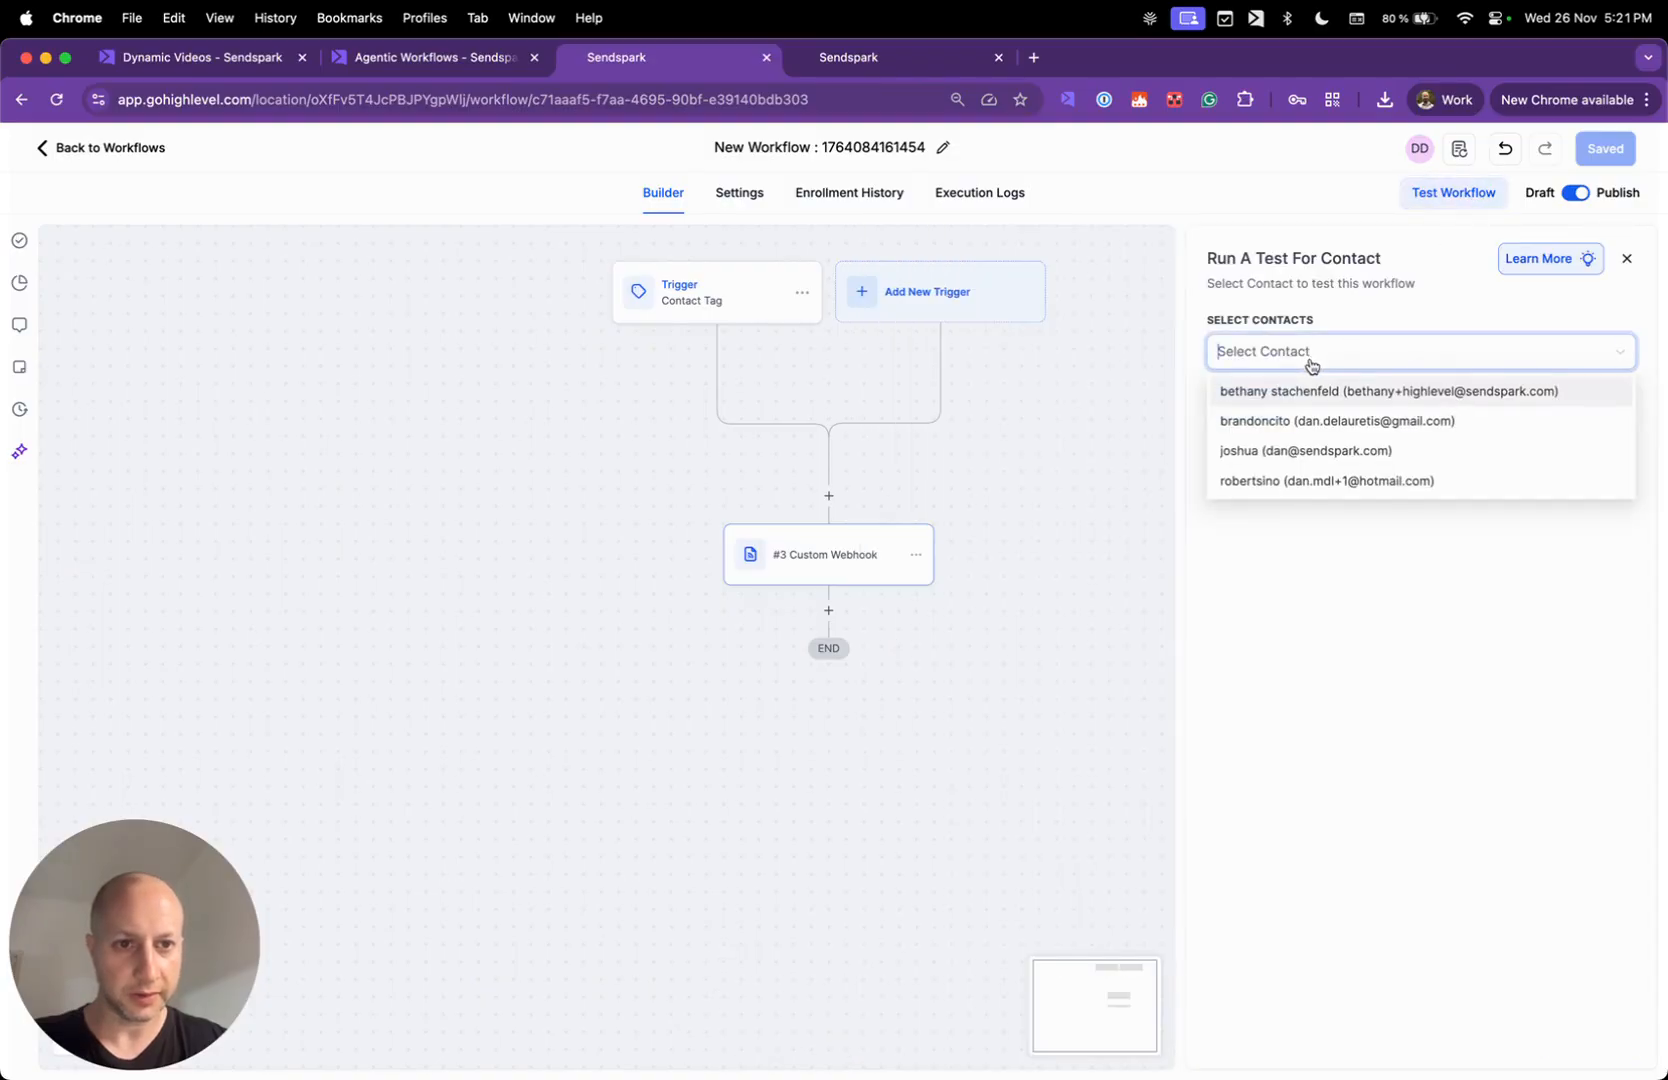
{"action": "left_click", "coordinate": [1270, 452]}
{"action": "left_click", "coordinate": [1298, 655]}
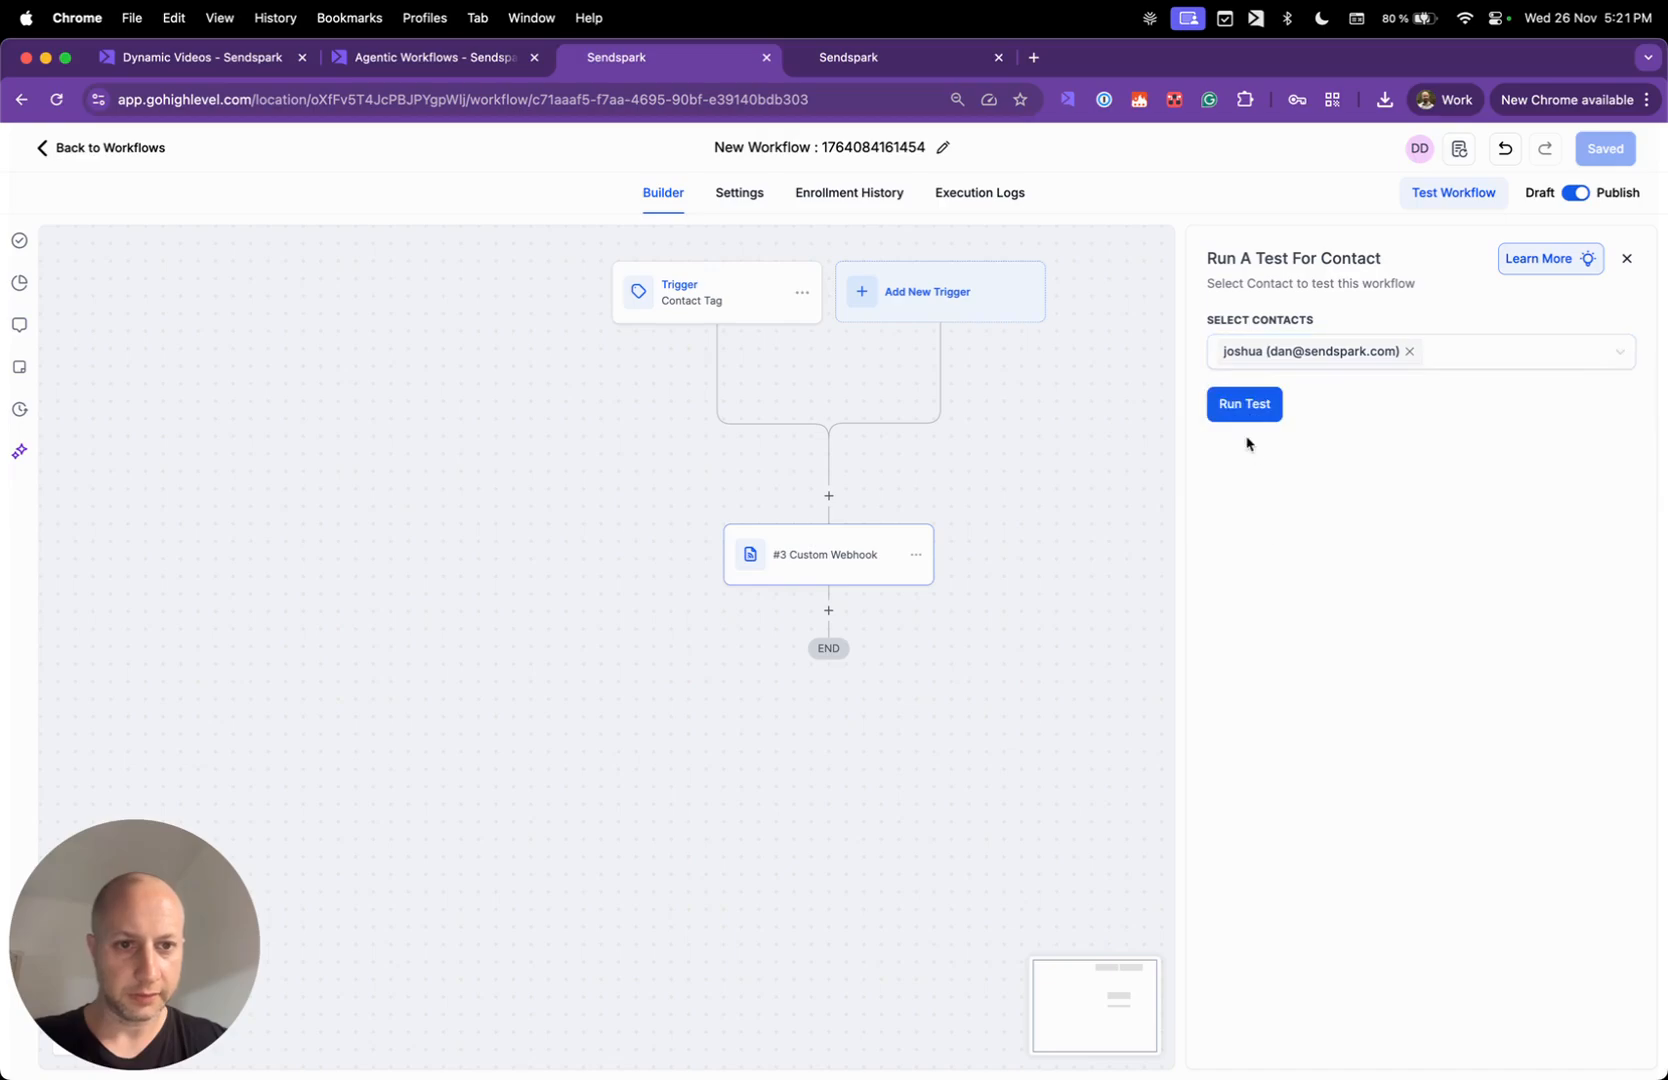
{"action": "left_click", "coordinate": [1251, 409]}
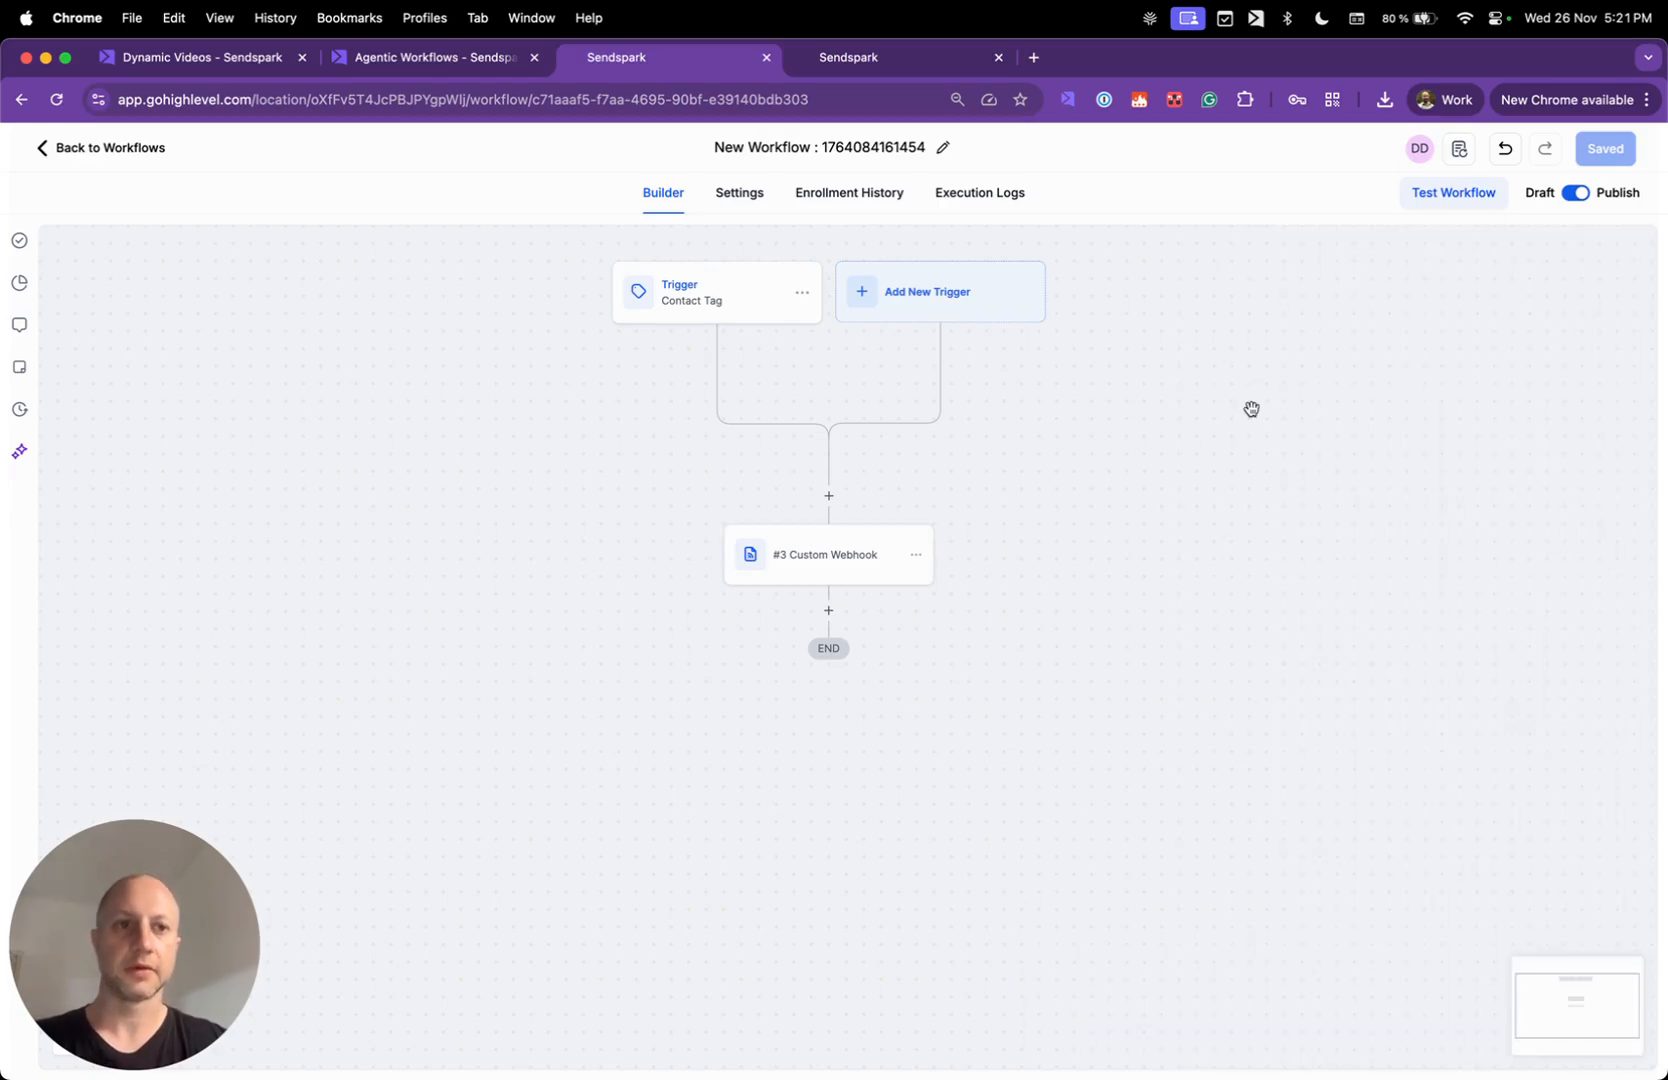
- Check the workflow's execution logs and examine the step statuses of the latest run in the Sendspark automation's history
{"action": "left_click", "coordinate": [965, 202]}
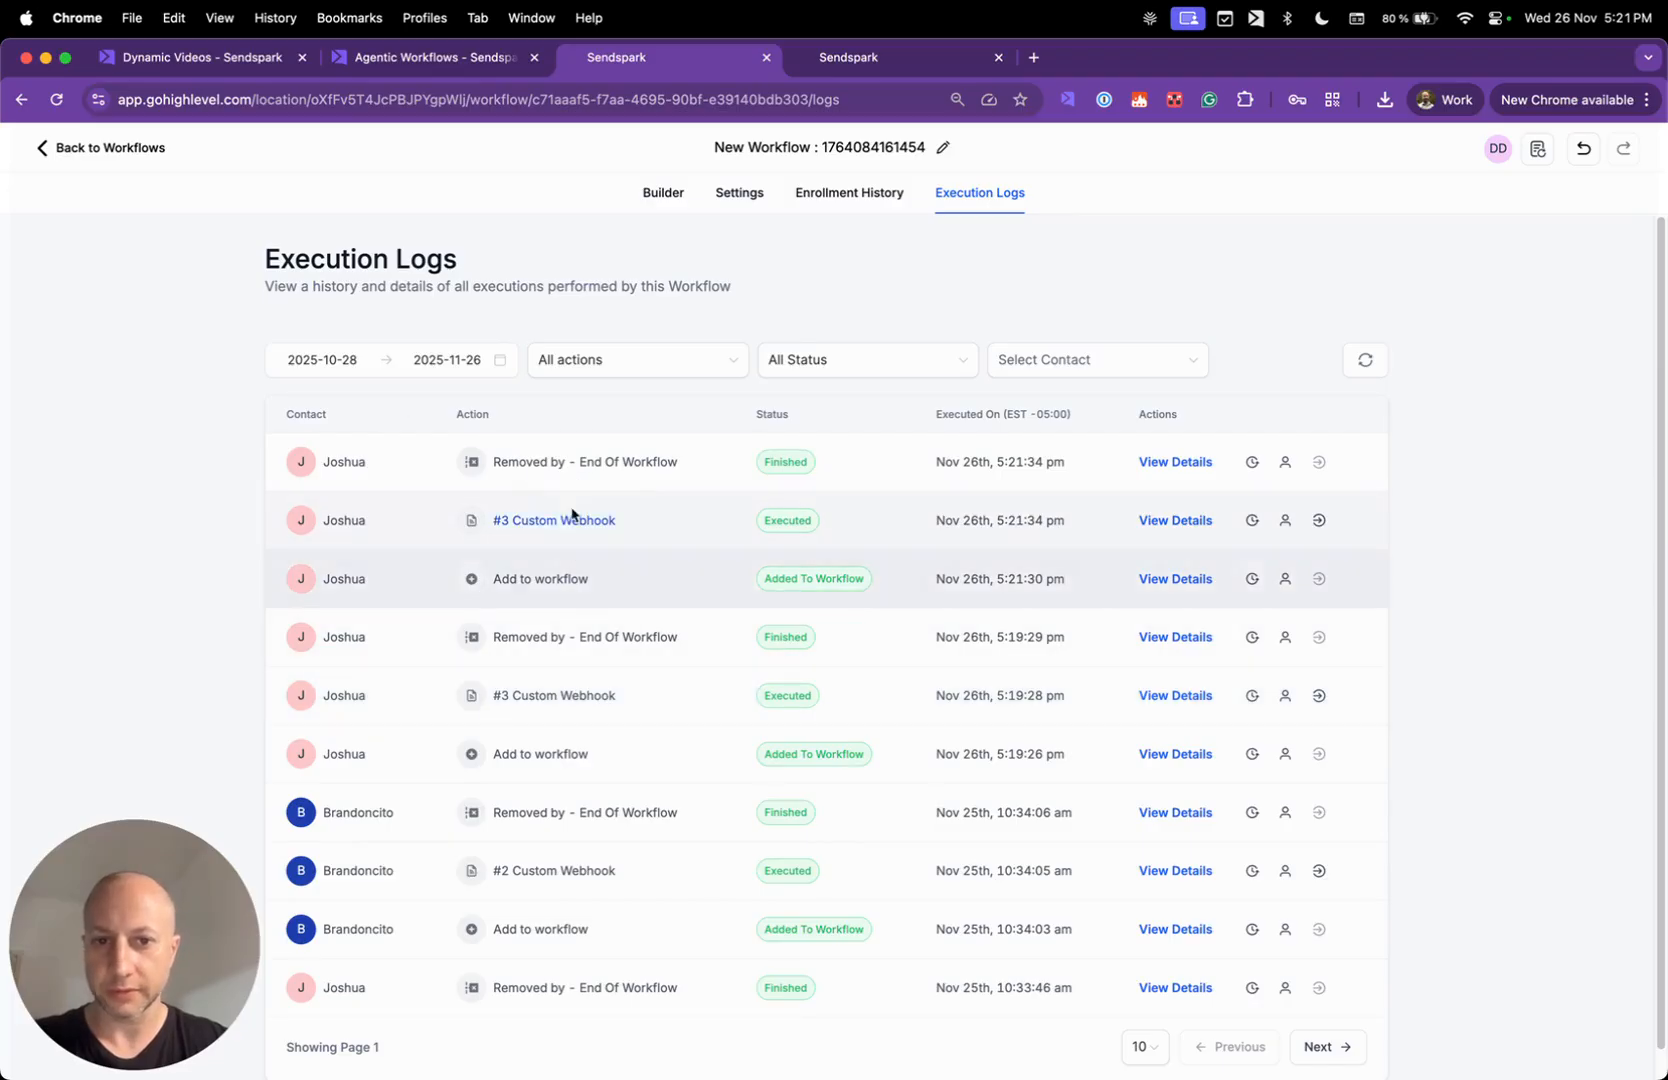
{"action": "left_click", "coordinate": [389, 64]}
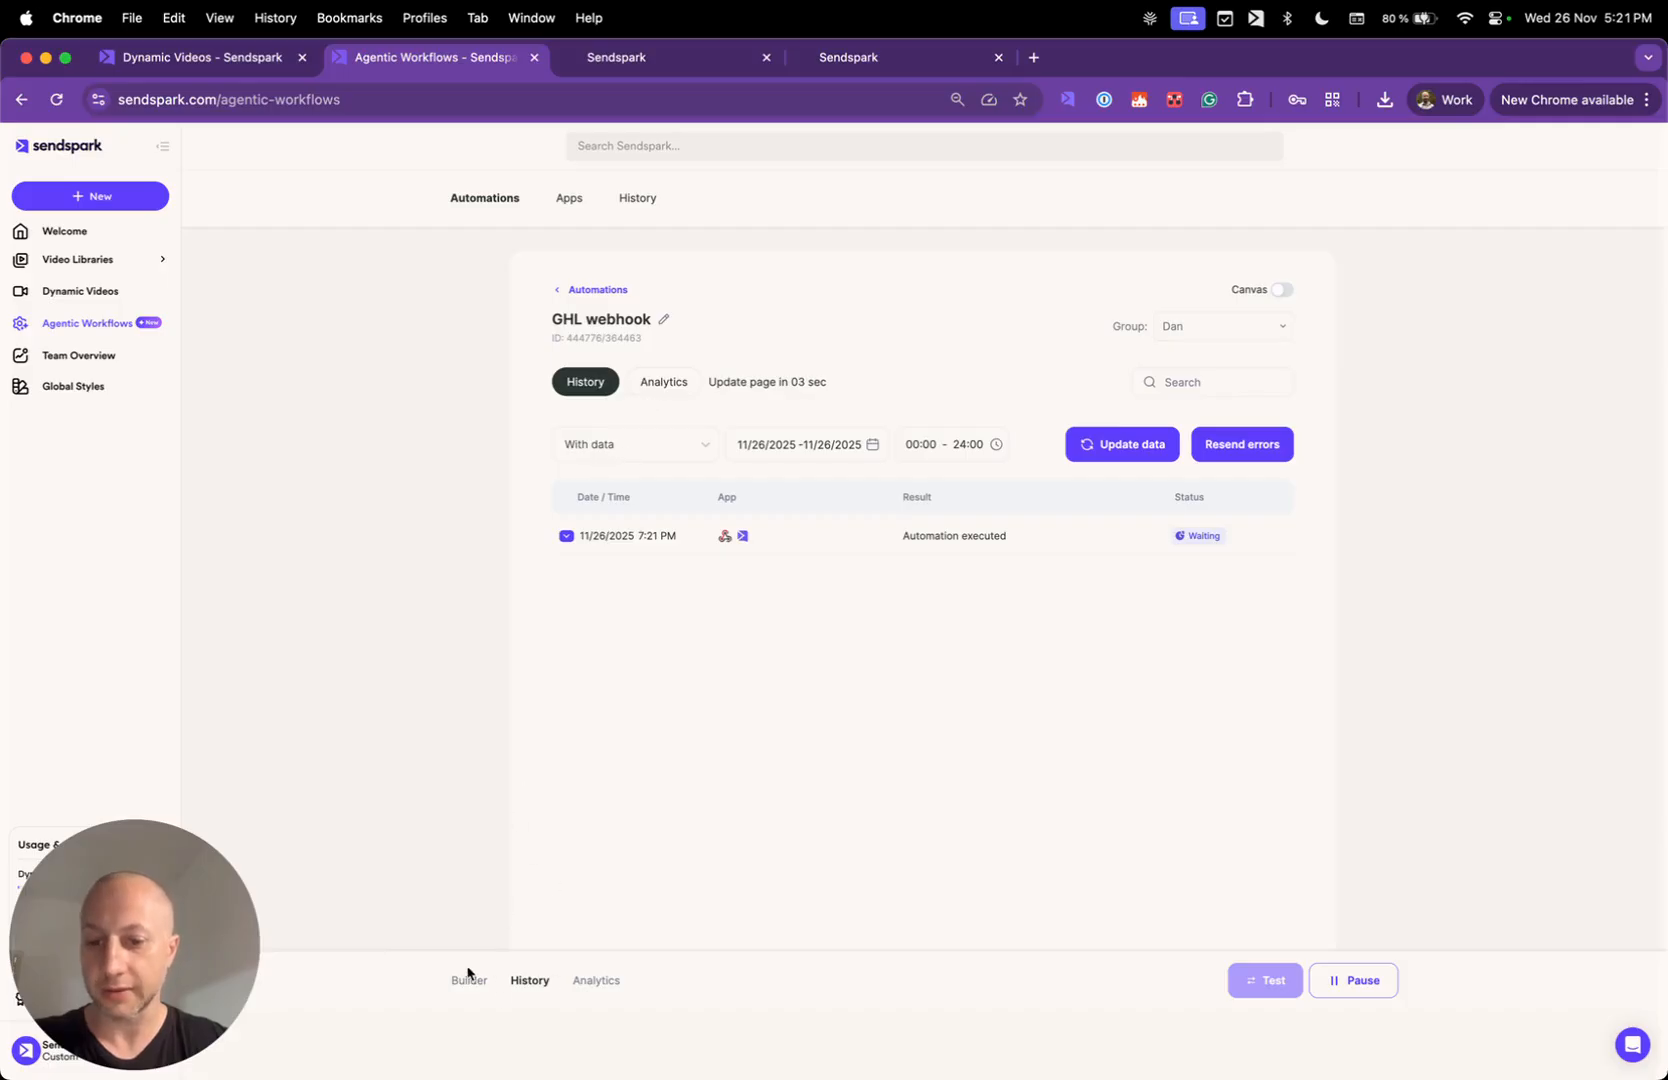
{"action": "left_click", "coordinate": [474, 984]}
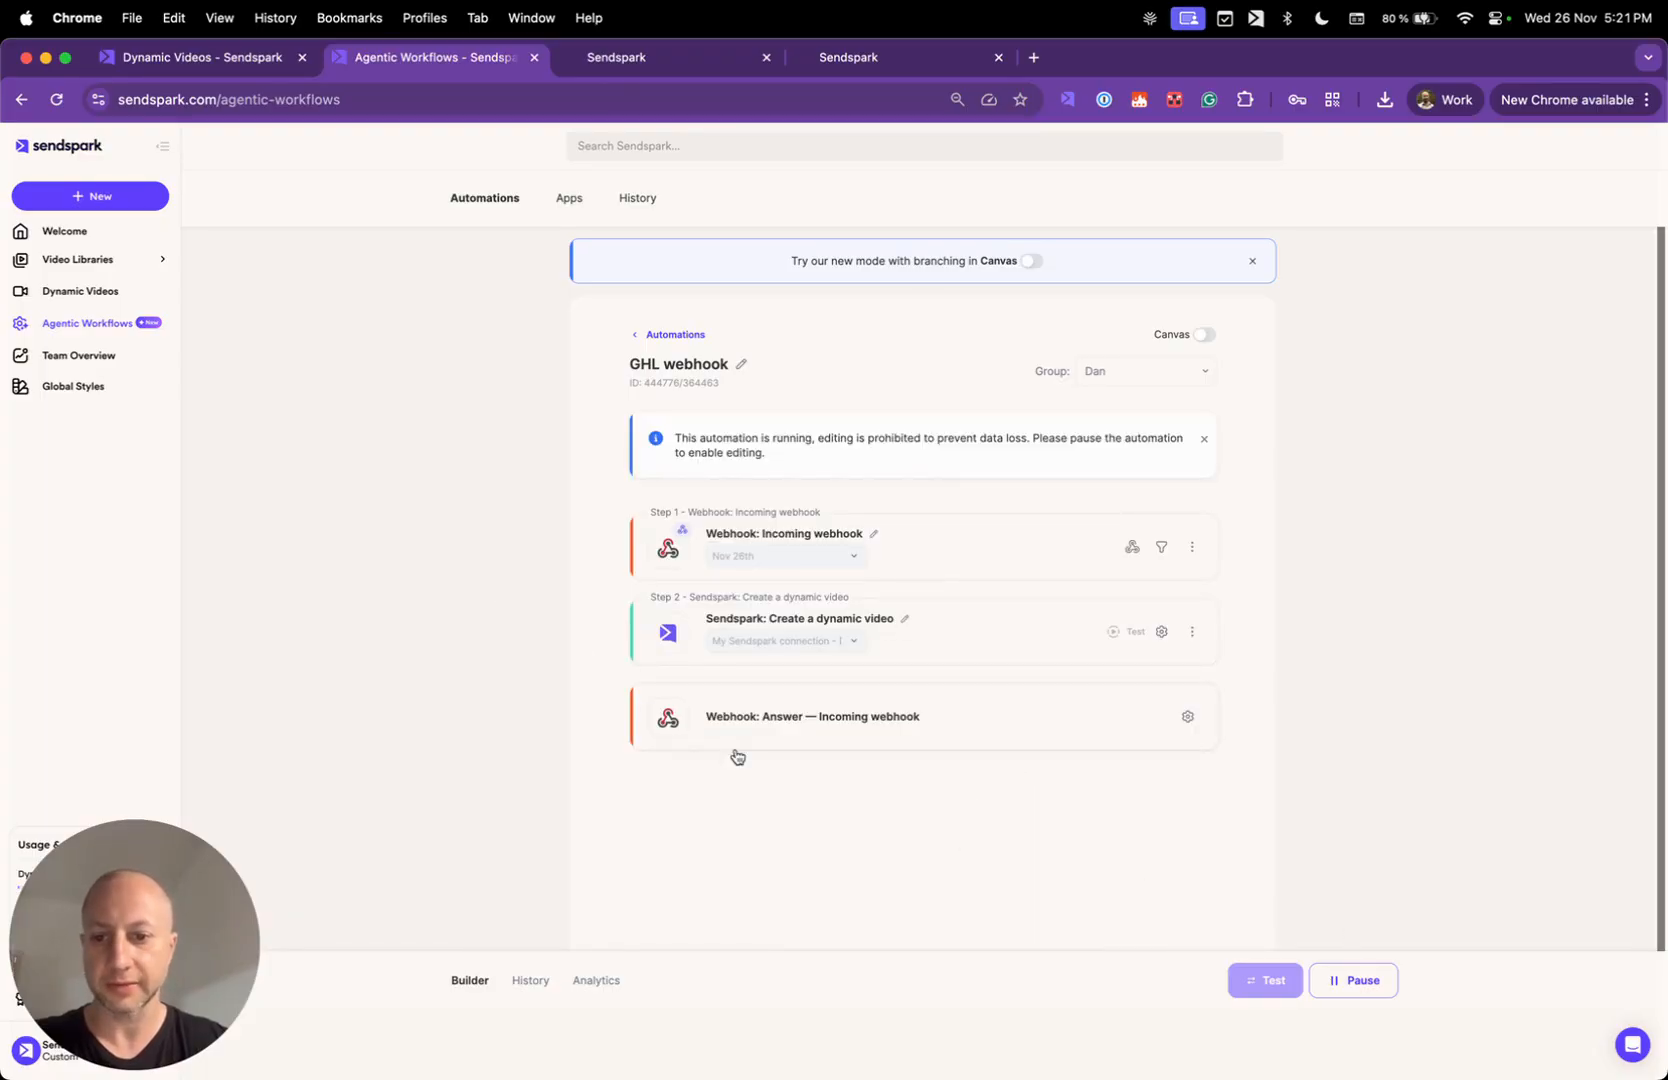
{"action": "left_click", "coordinate": [541, 985]}
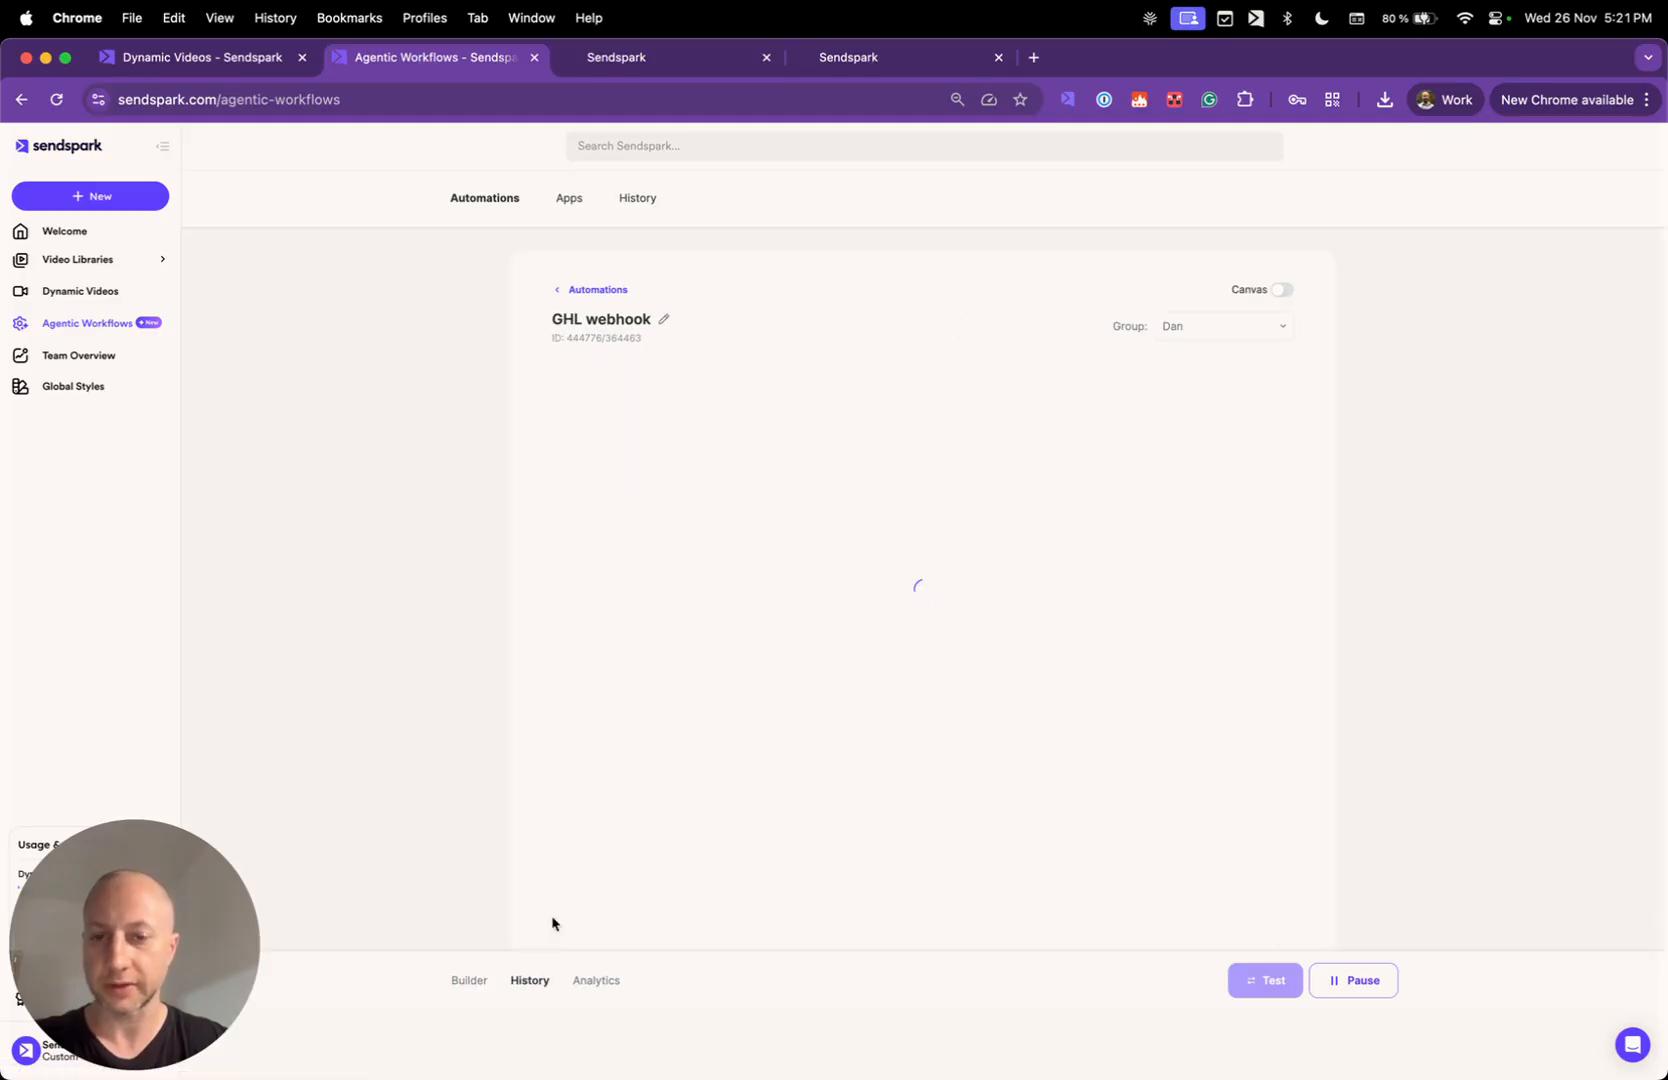
{"action": "left_click", "coordinate": [563, 541]}
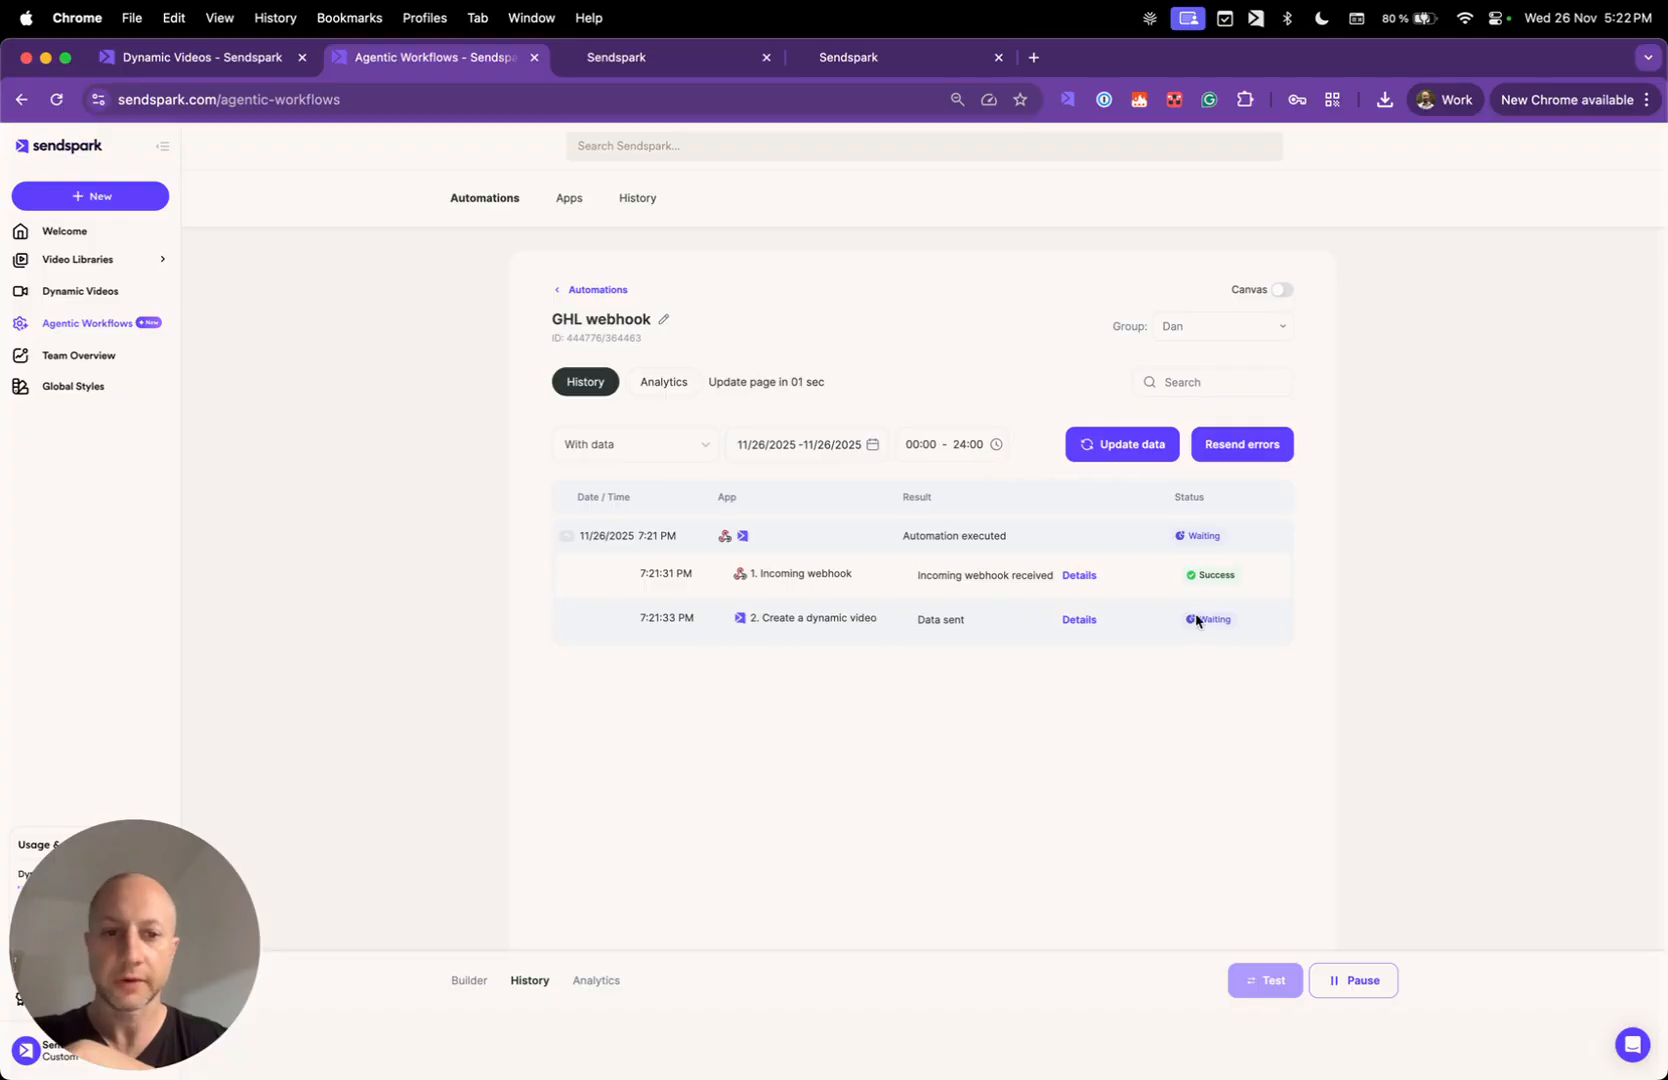
{"action": "left_click_drag", "start_coordinate": [1191, 625], "coordinate": [1218, 620]}
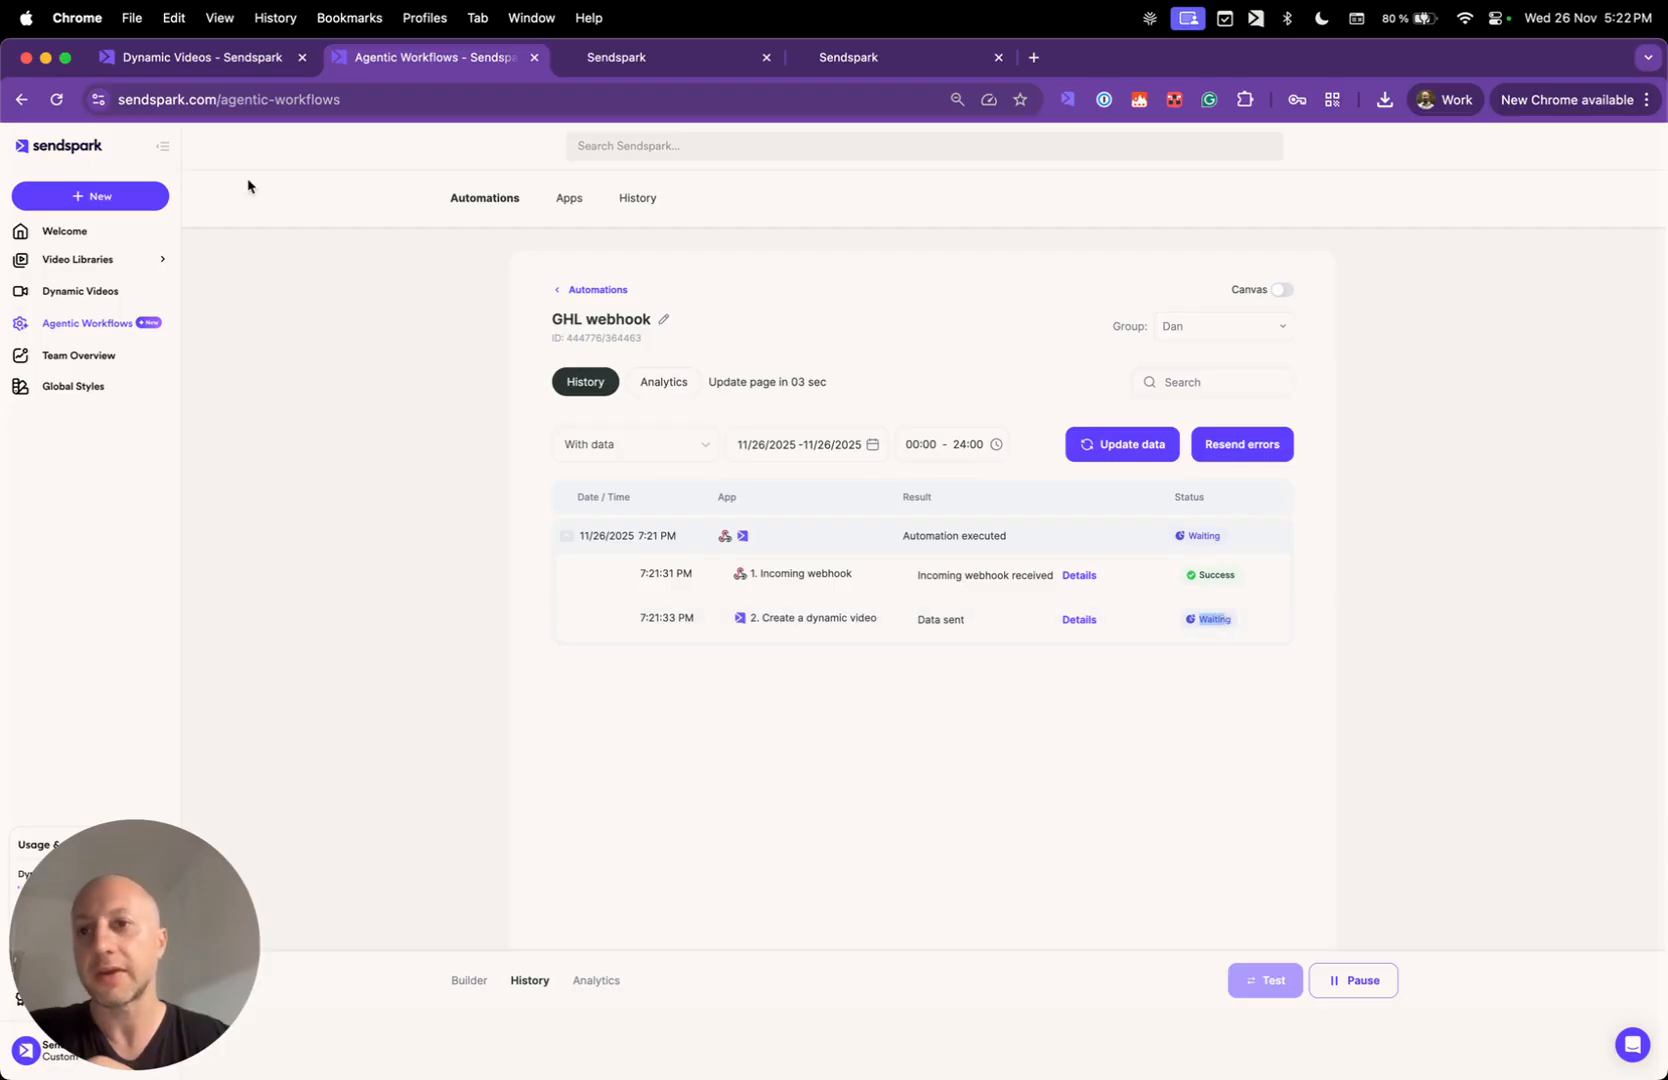
- Switch to the GHL Webhook dynamic video campaign in Sendspark and reload it to check for the generated contact video
{"action": "left_click", "coordinate": [229, 61]}
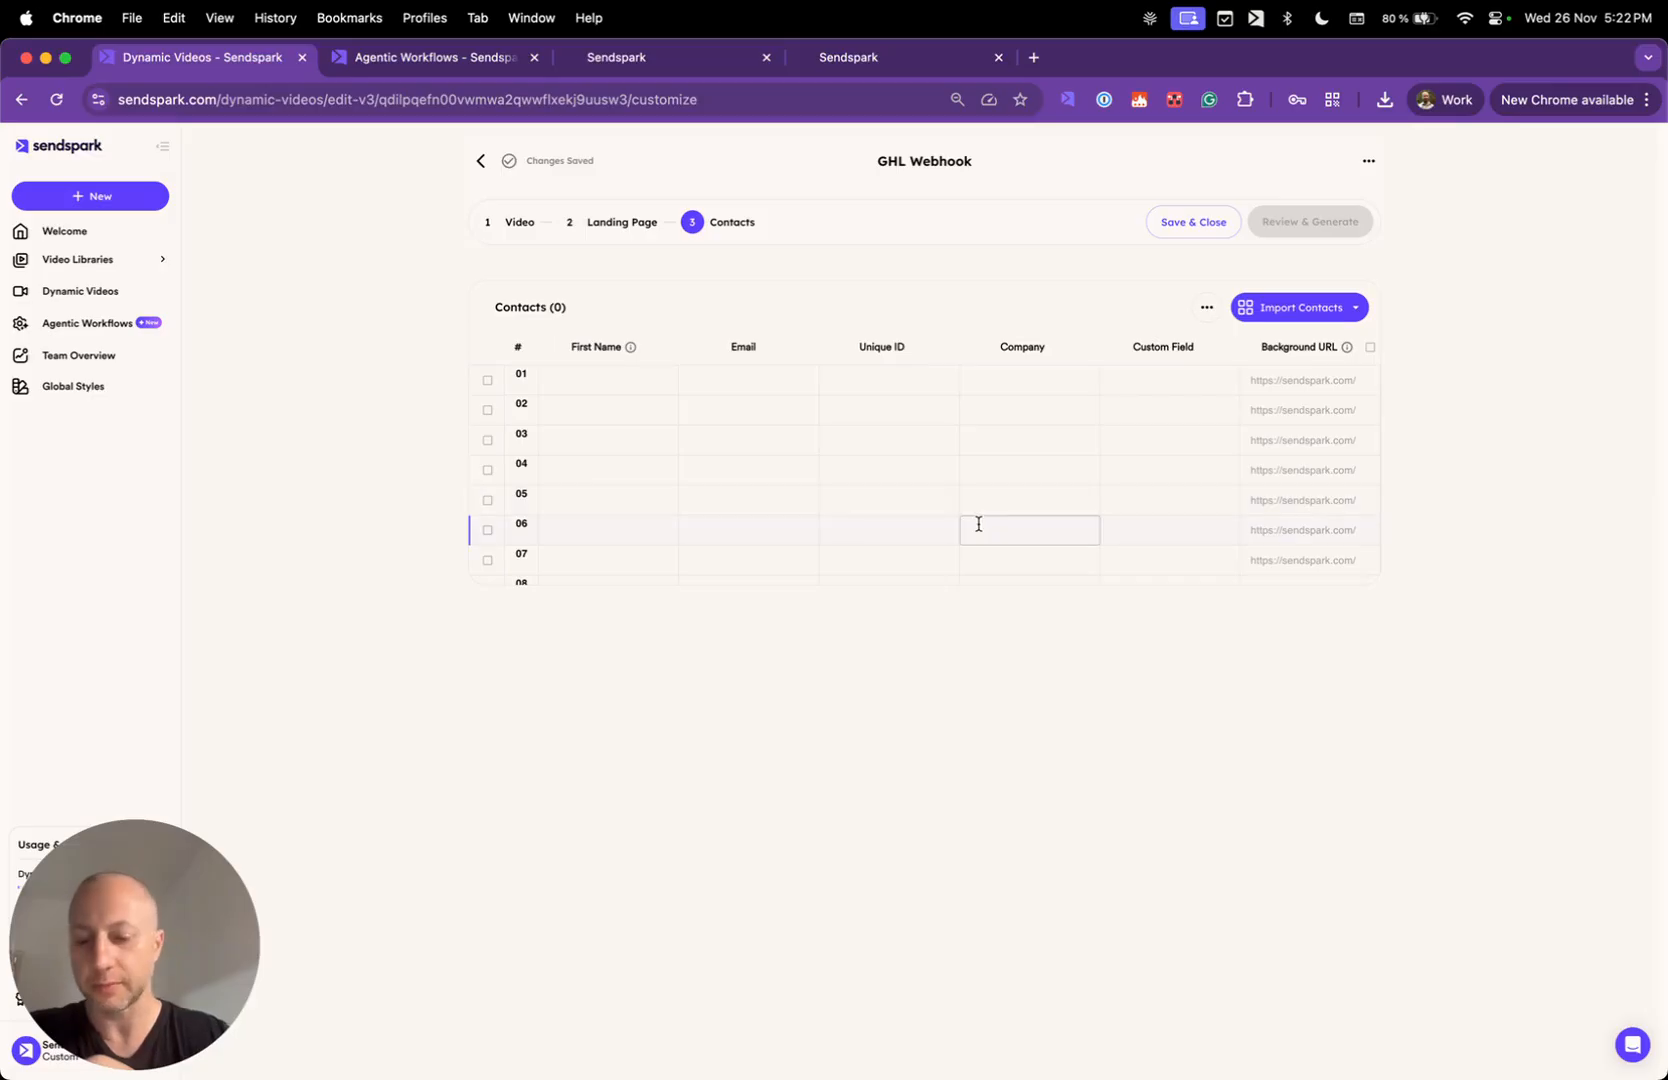
{"action": "key", "text": "super+r"}
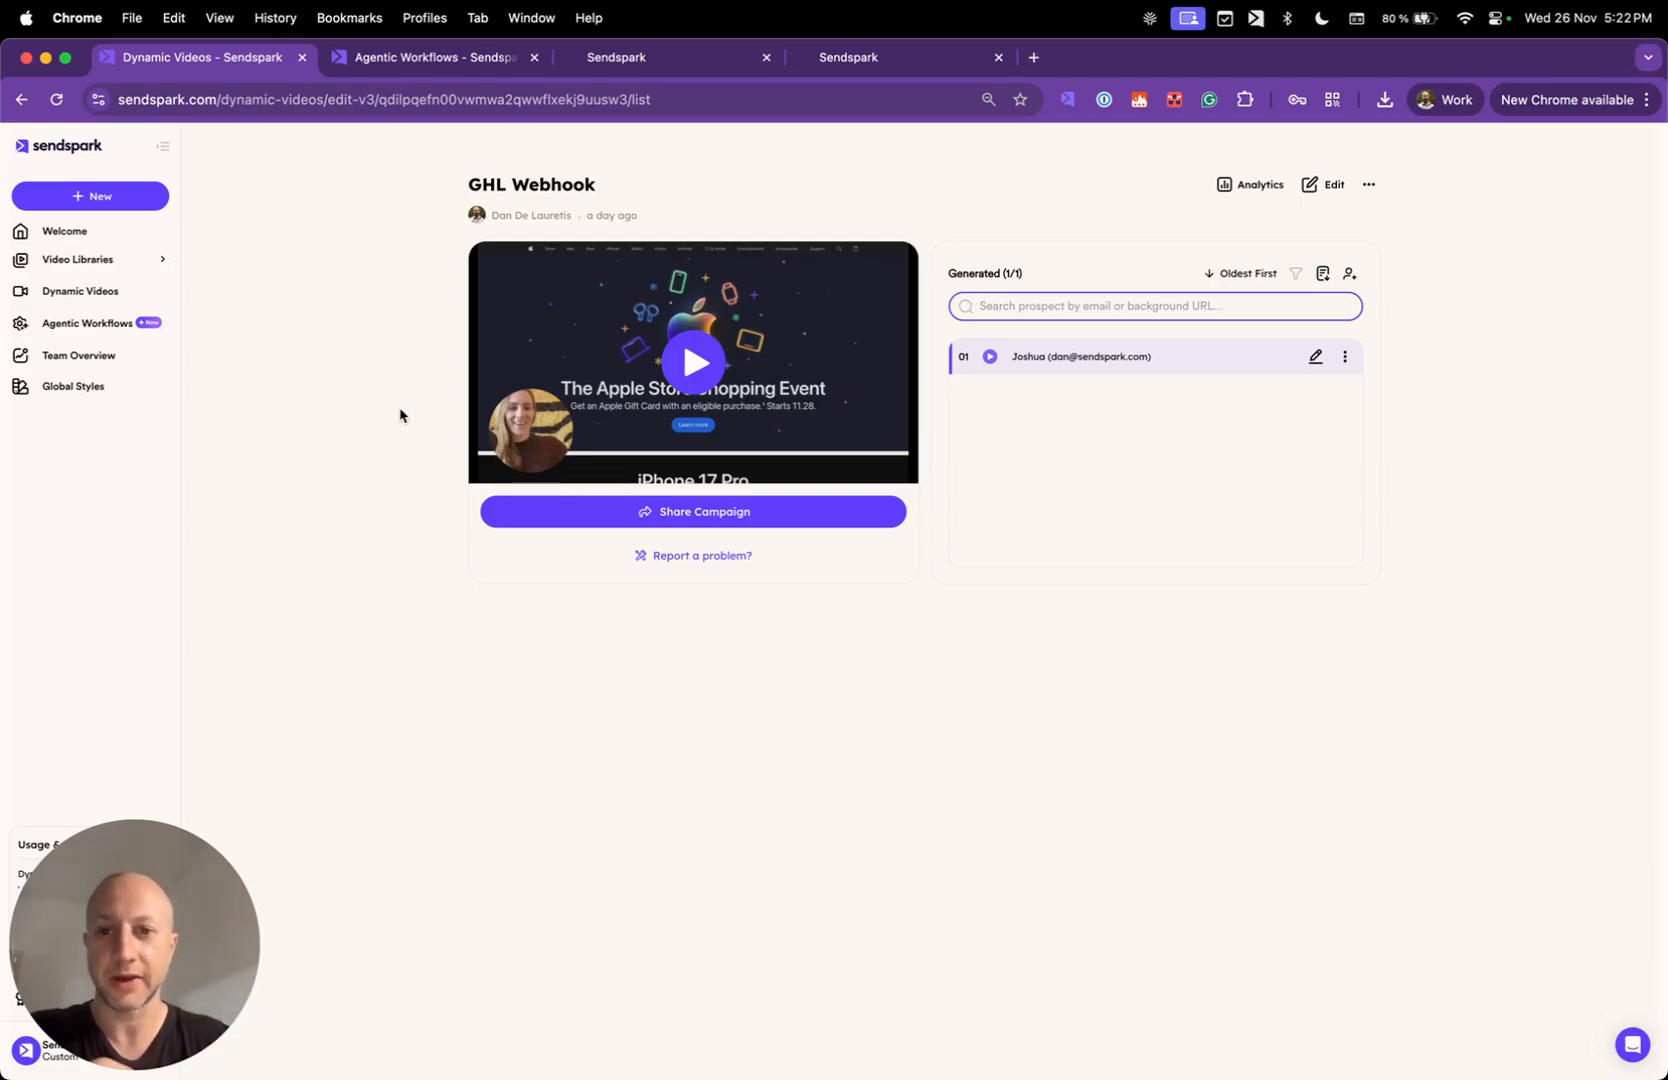
{"action": "left_click", "coordinate": [436, 52]}
{"action": "left_click", "coordinate": [630, 60]}
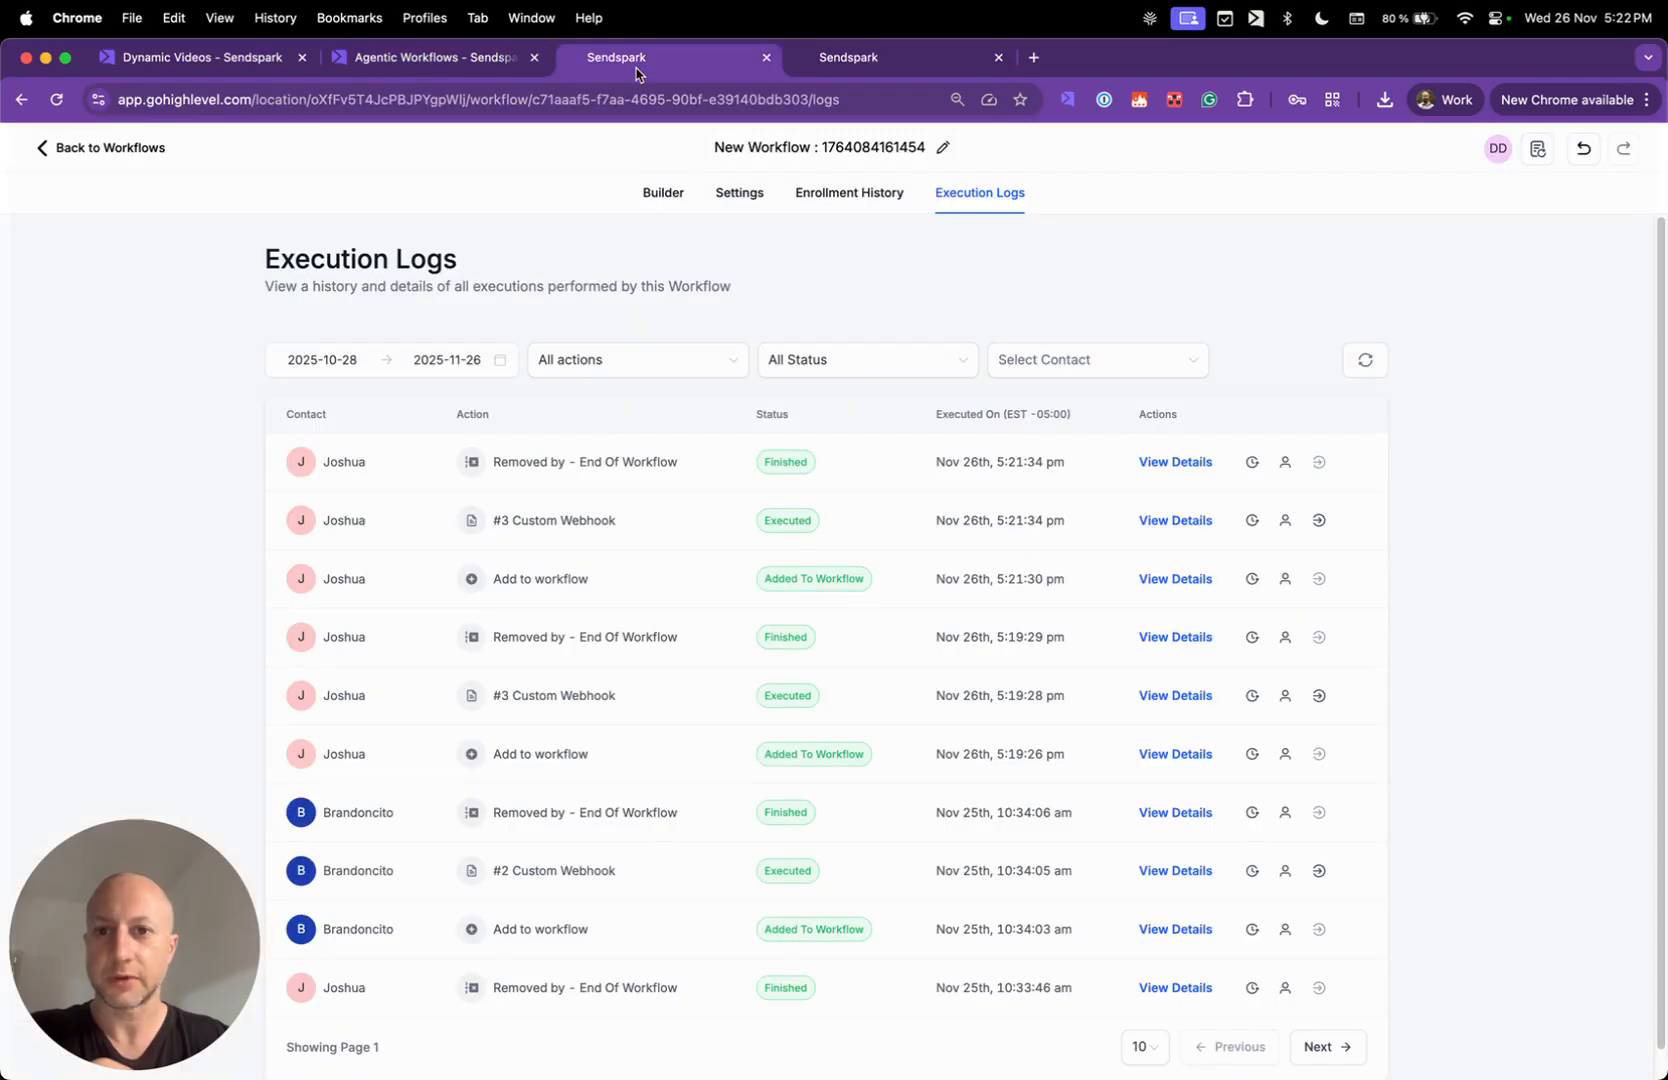
{"action": "left_click", "coordinate": [850, 57]}
{"action": "left_click", "coordinate": [718, 60]}
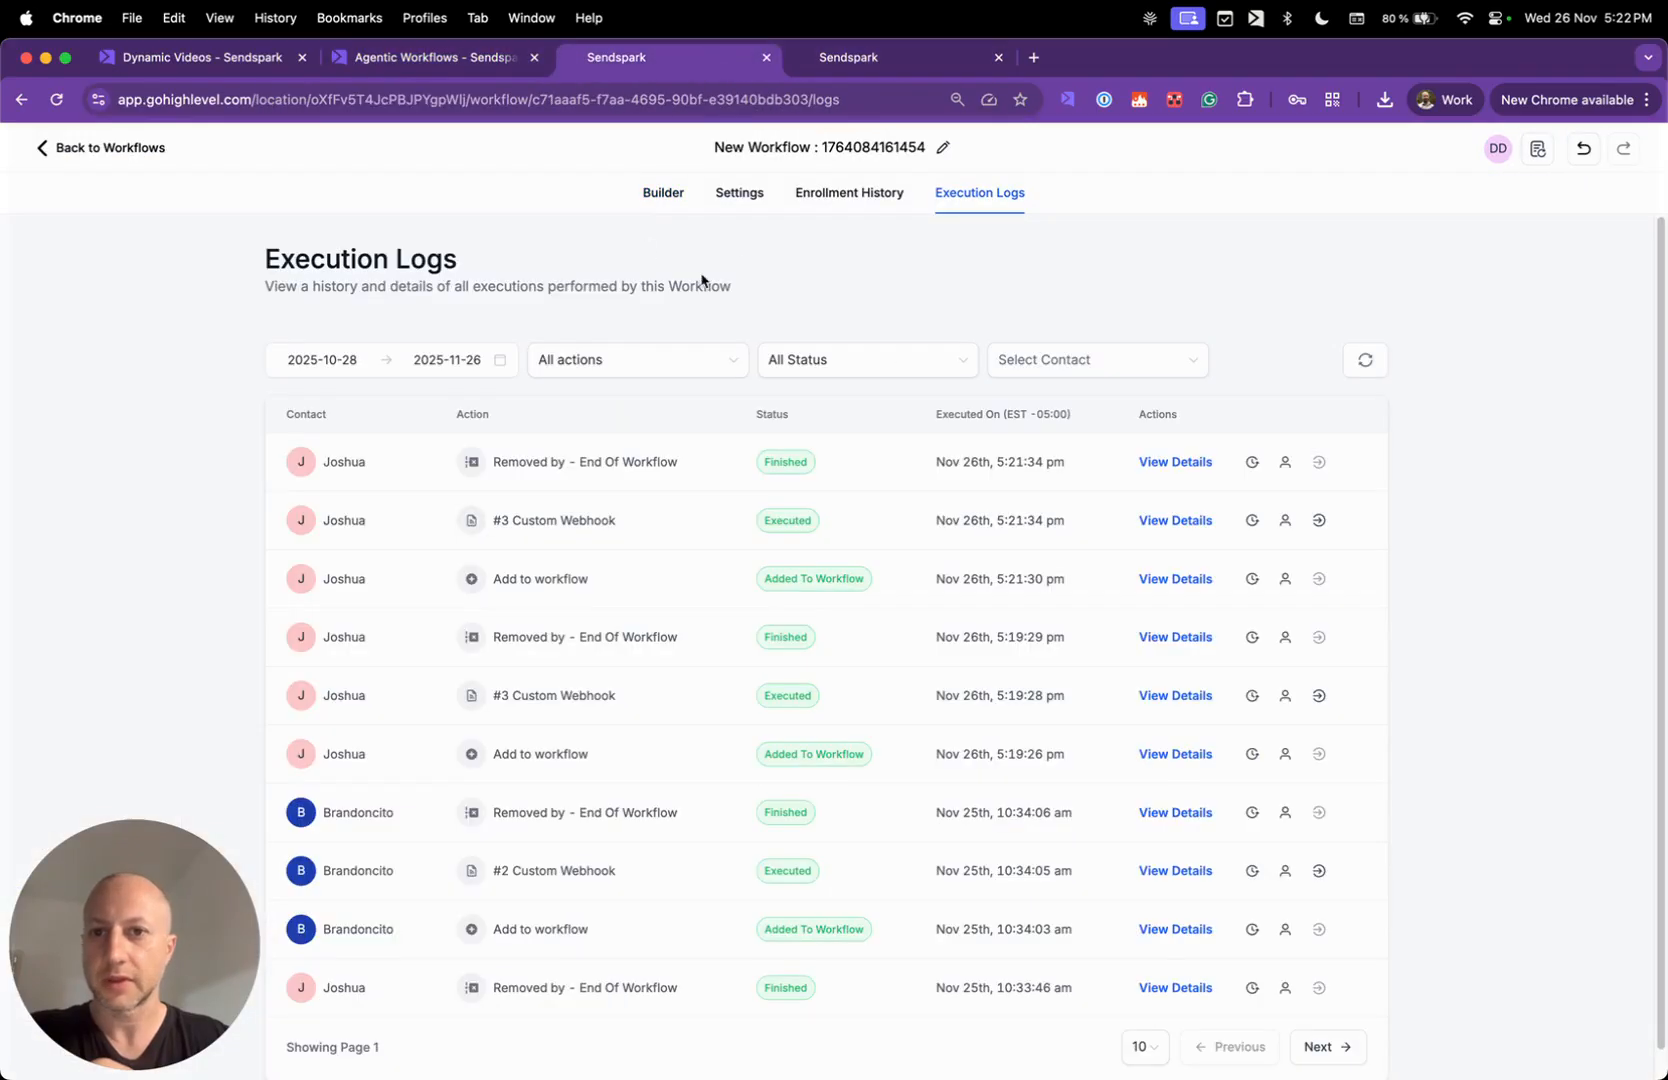
{"action": "left_click", "coordinate": [663, 193]}
{"action": "left_click", "coordinate": [950, 64]}
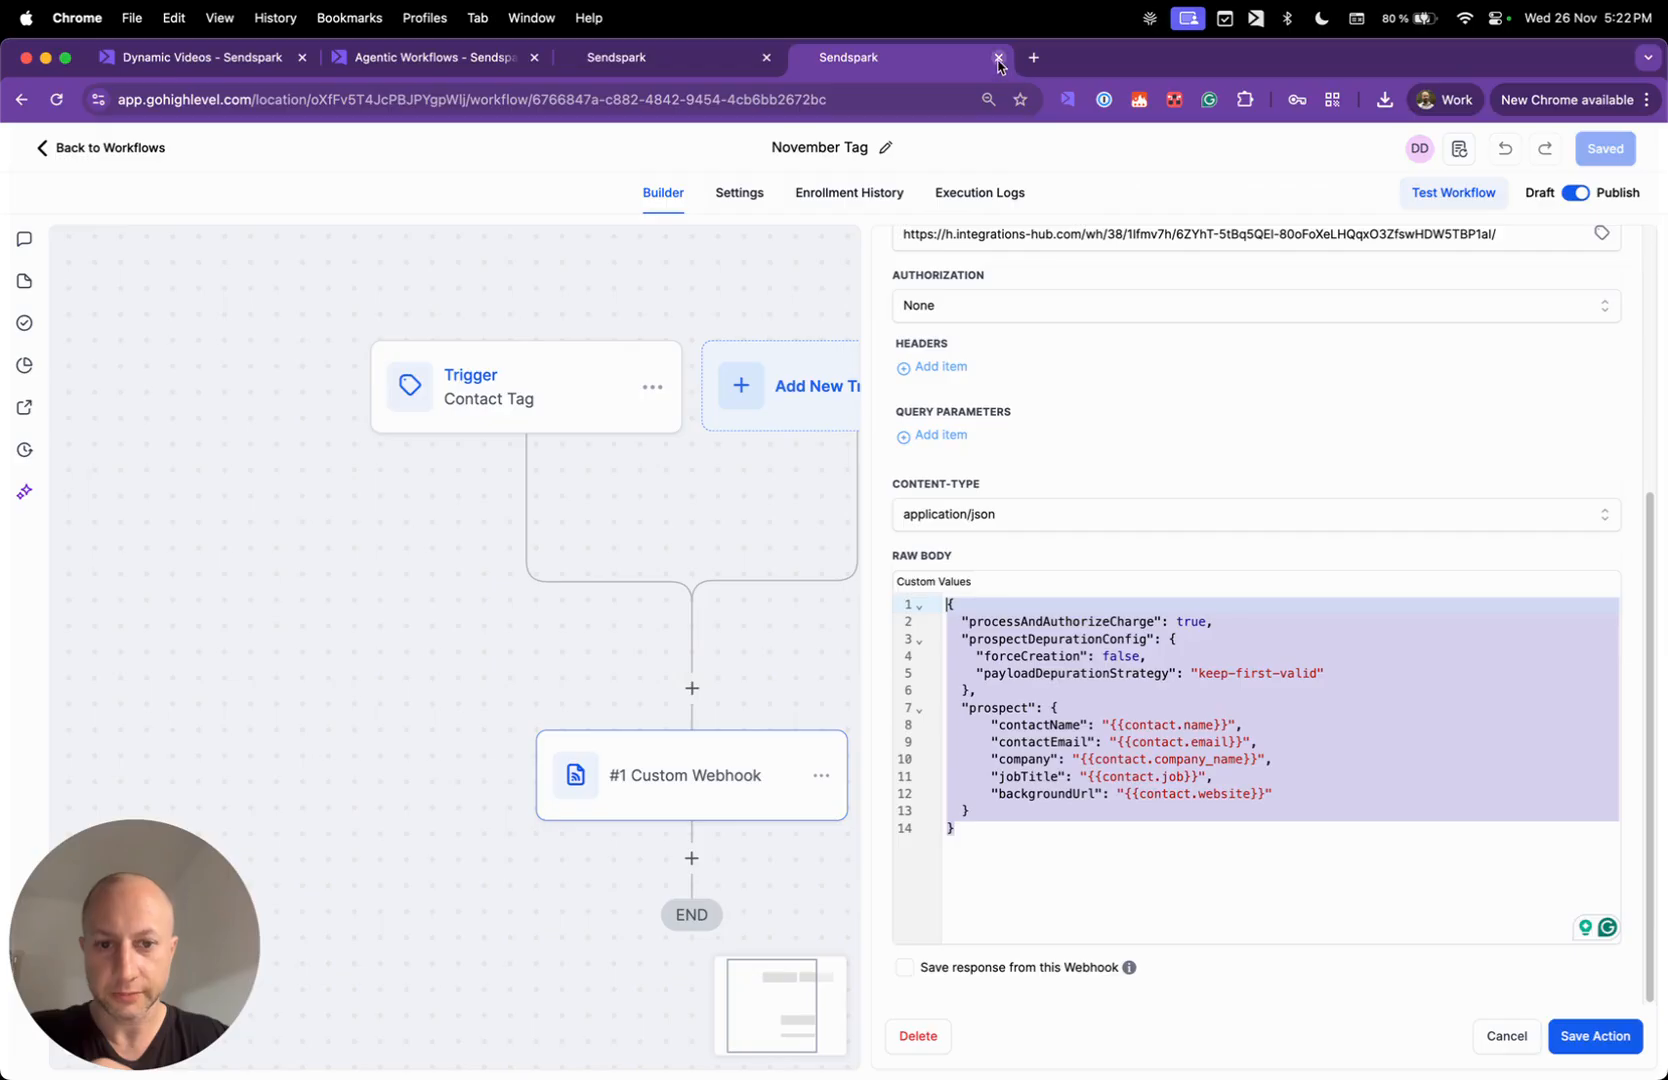
{"action": "left_click", "coordinate": [707, 63]}
{"action": "left_click", "coordinate": [998, 58]}
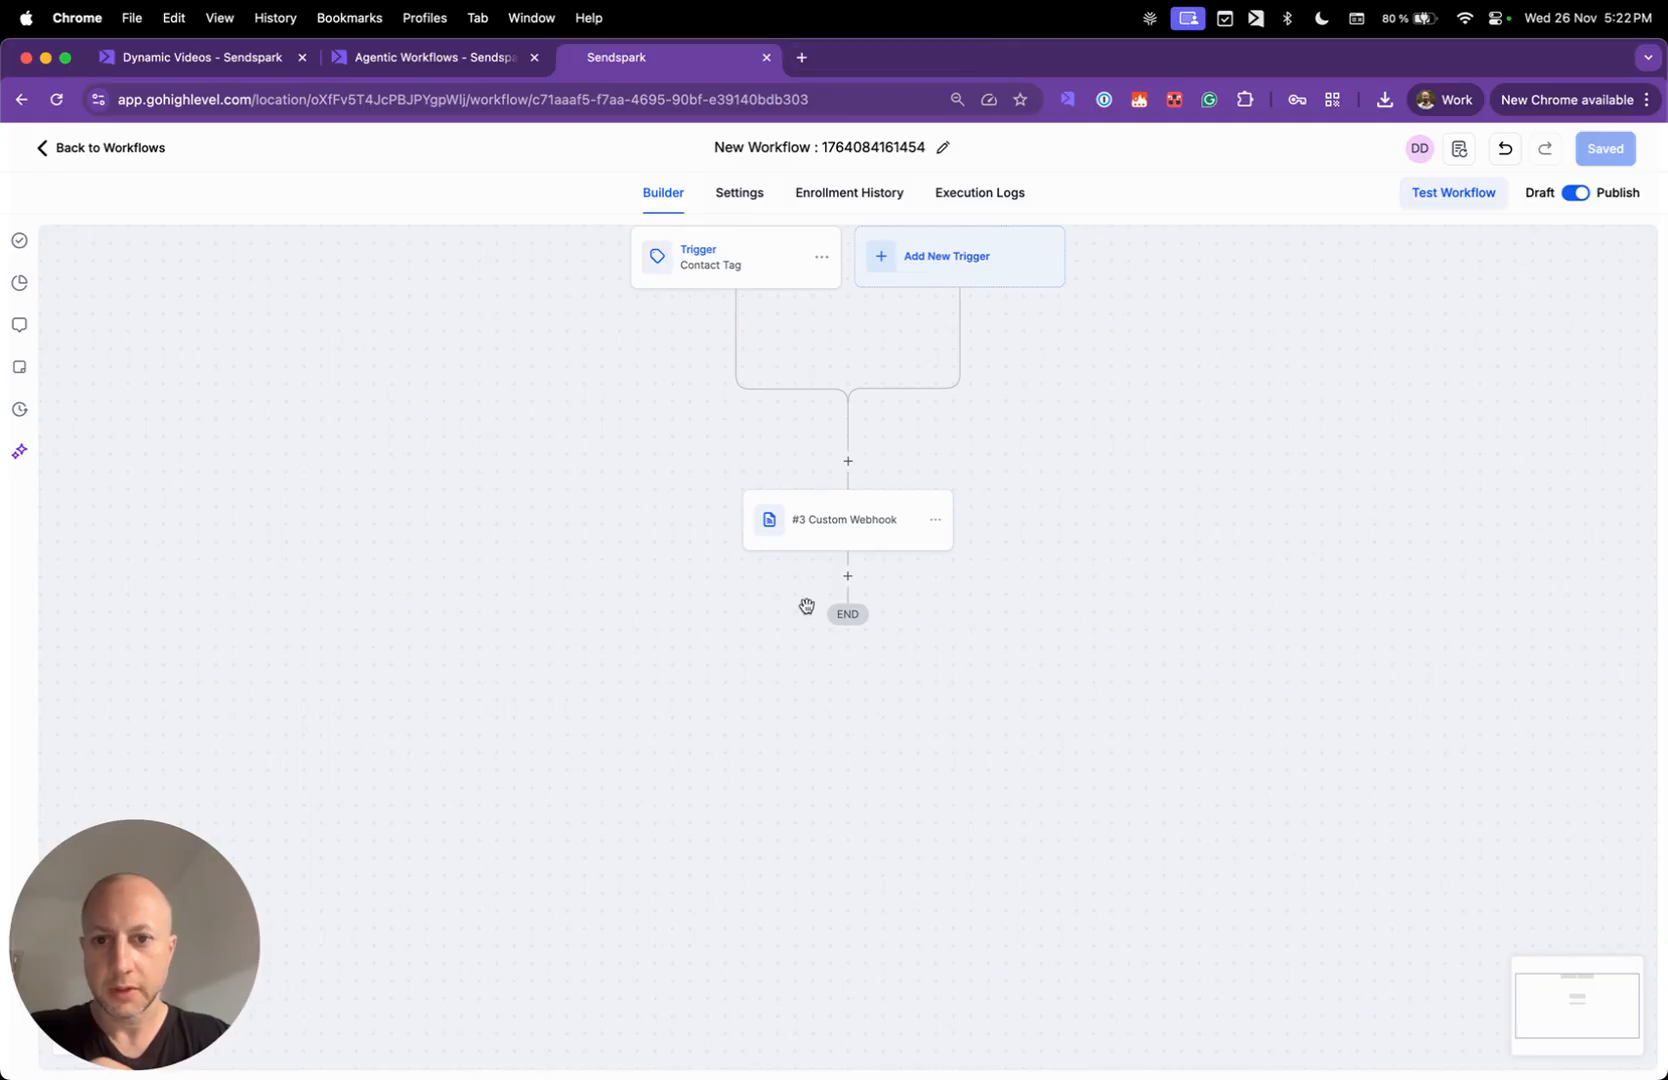
- Insert a Send Email action between the #3 Custom Webhook and the workflow's end, and go to its message body
{"action": "left_click", "coordinate": [853, 582]}
{"action": "left_click_drag", "start_coordinate": [998, 626], "coordinate": [916, 599]}
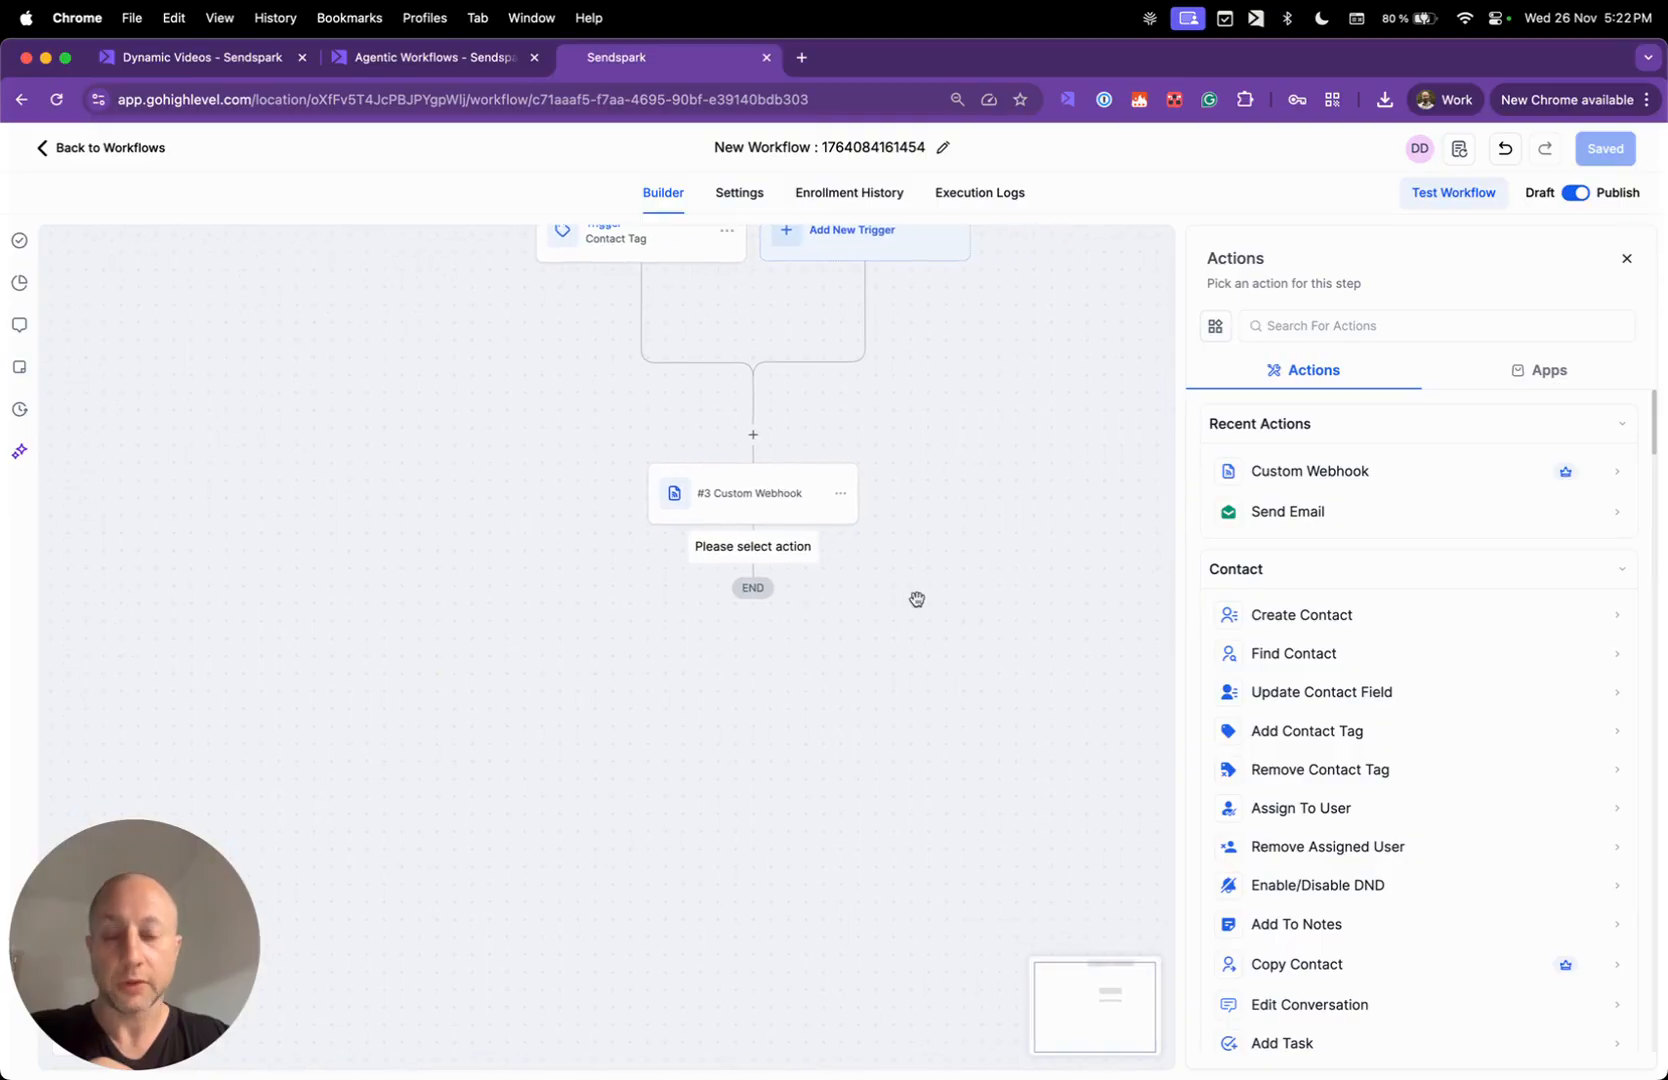
{"action": "left_click_drag", "start_coordinate": [954, 524], "coordinate": [953, 575]}
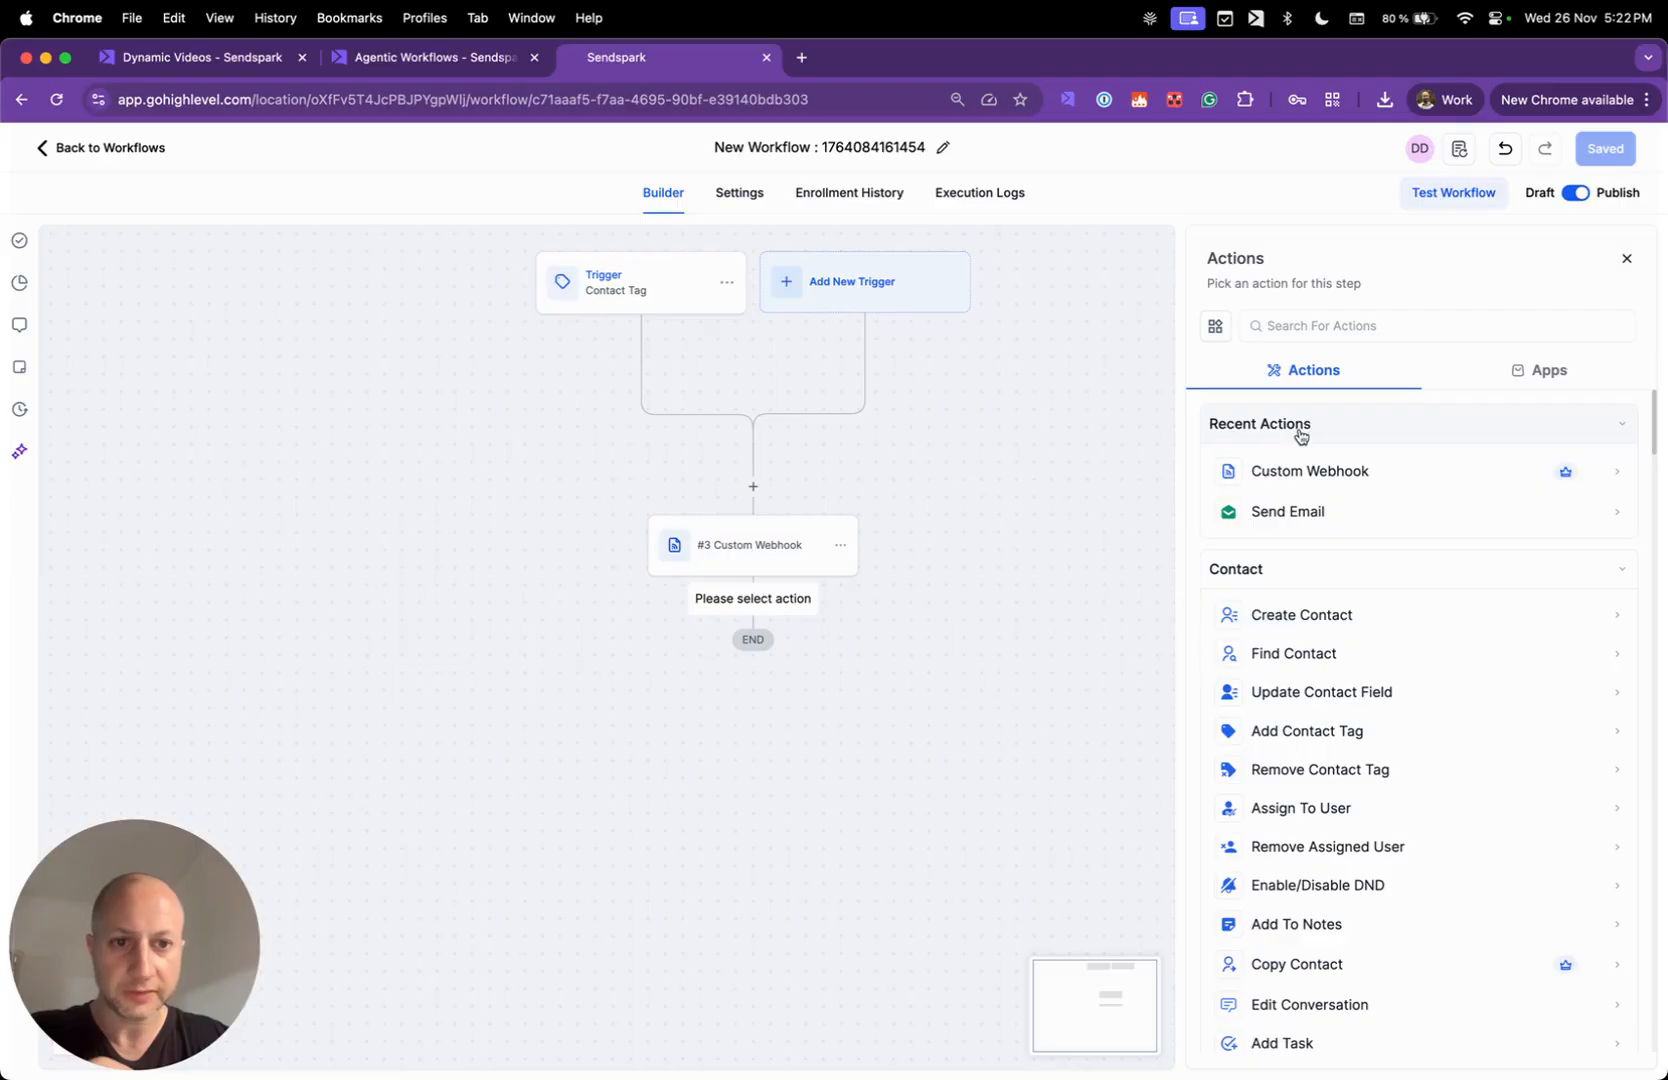
{"action": "left_click", "coordinate": [1284, 520]}
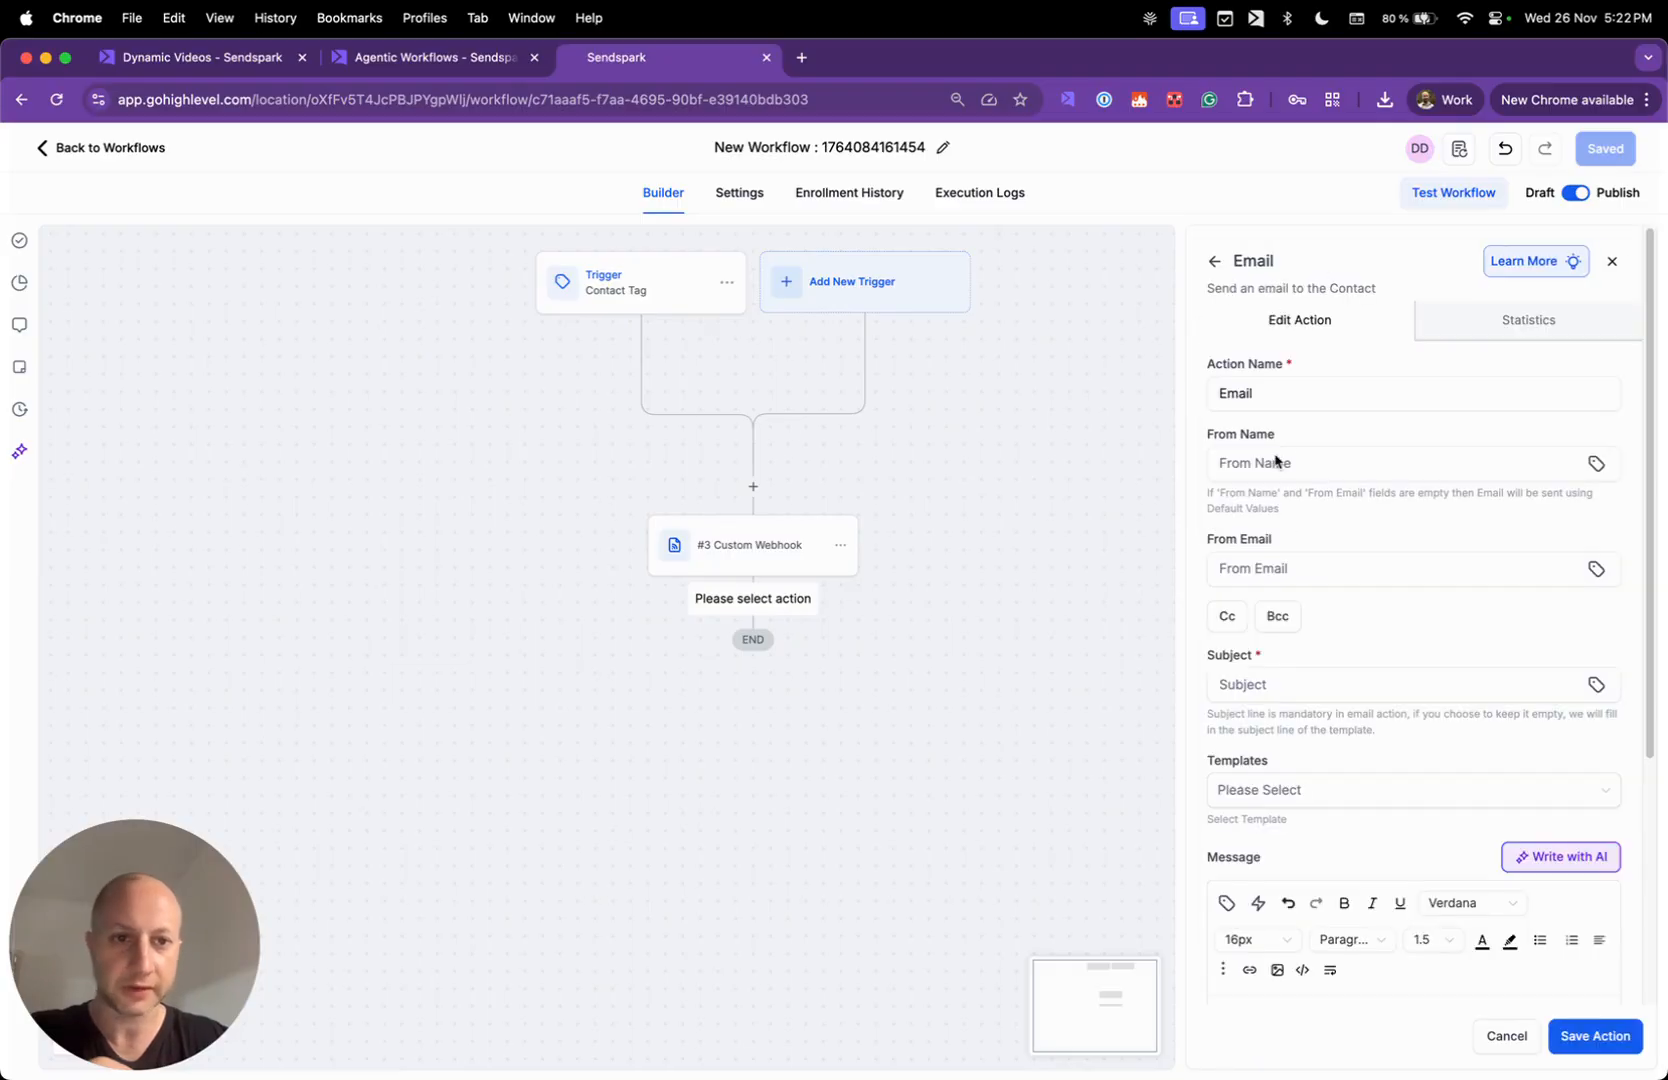
{"action": "scroll", "coordinate": [1296, 681], "scroll_direction": "down", "scroll_amount": 5}
{"action": "left_click", "coordinate": [1316, 694]}
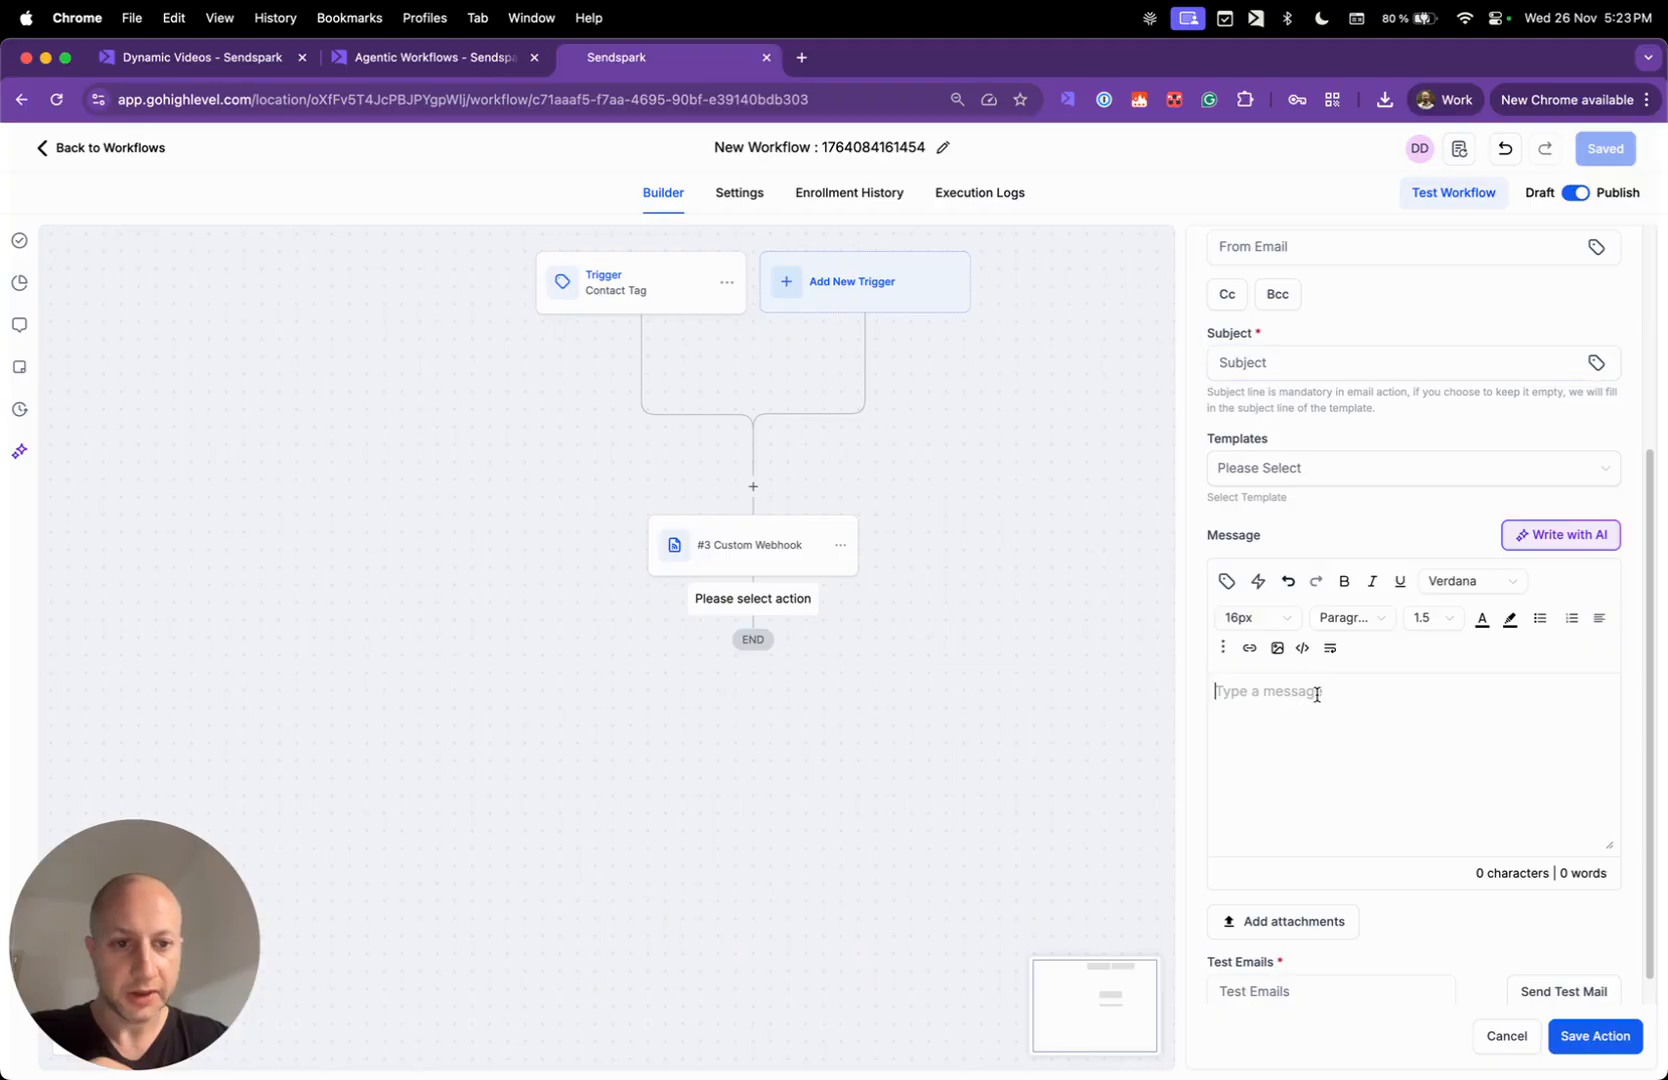
- Switch to the Sendspark campaign, search its sharing integrations for "lead" and copy the LeadConnector share snippet
{"action": "left_click", "coordinate": [398, 57]}
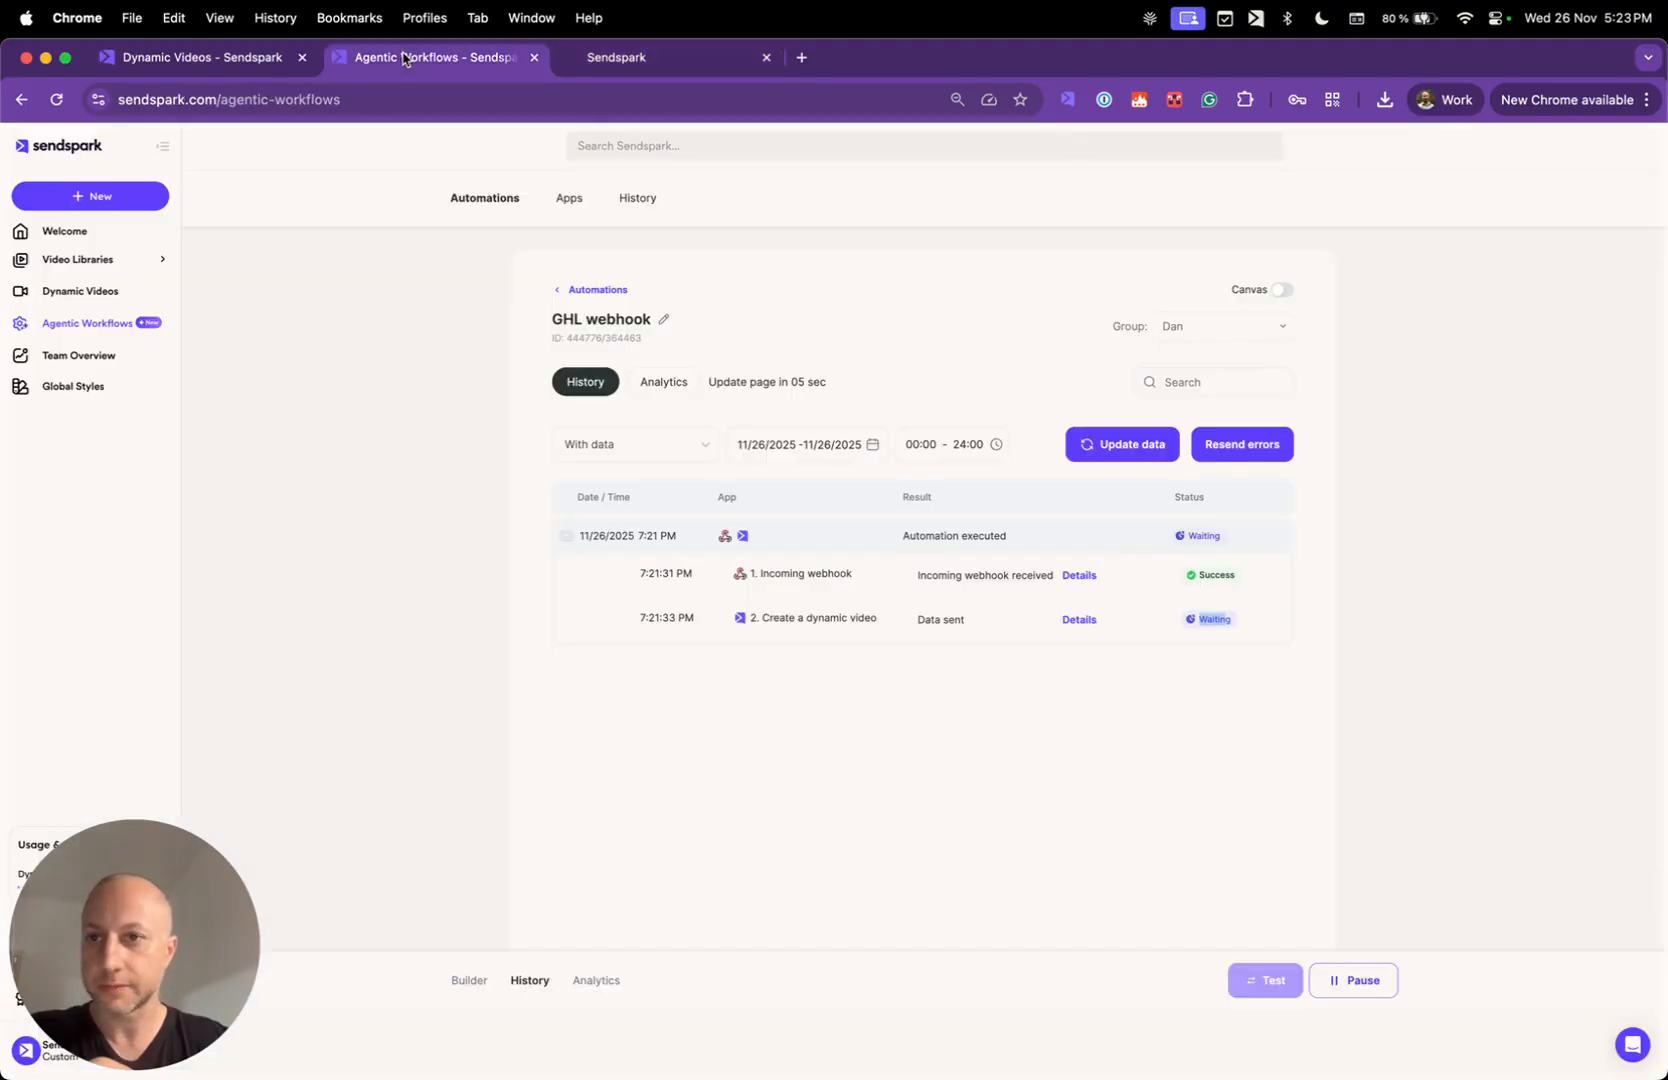
{"action": "left_click", "coordinate": [225, 62]}
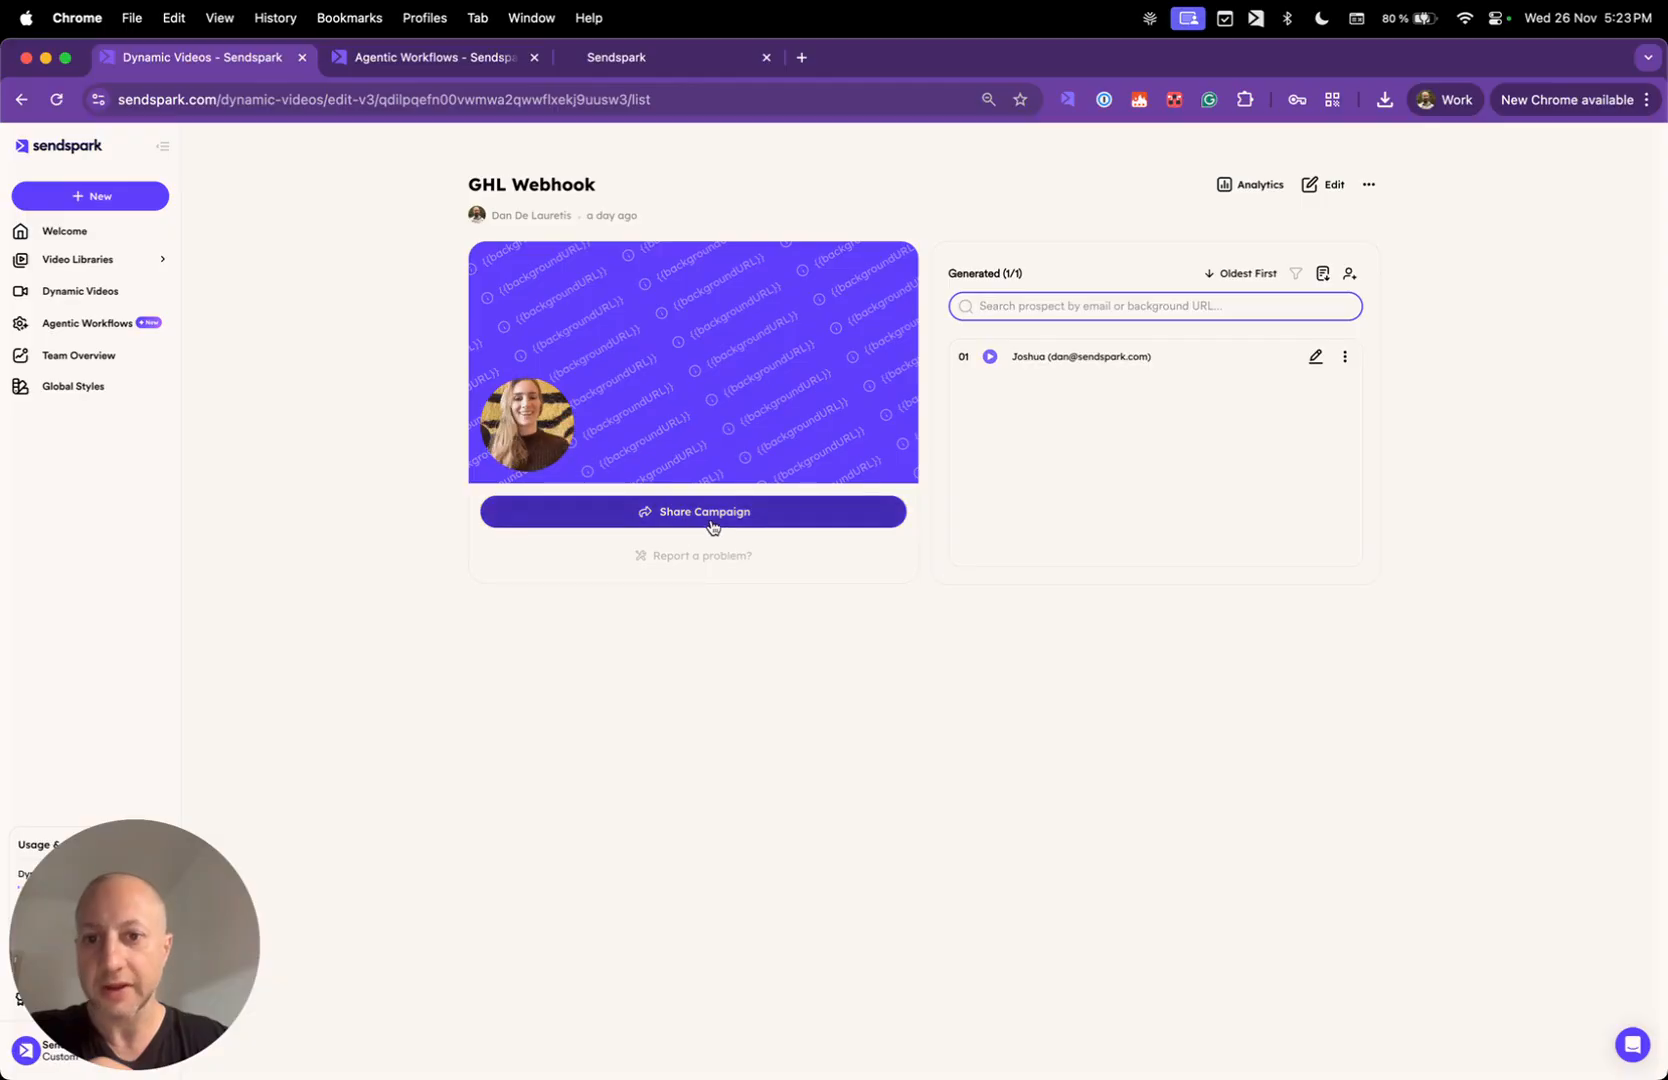
{"action": "left_click", "coordinate": [716, 512]}
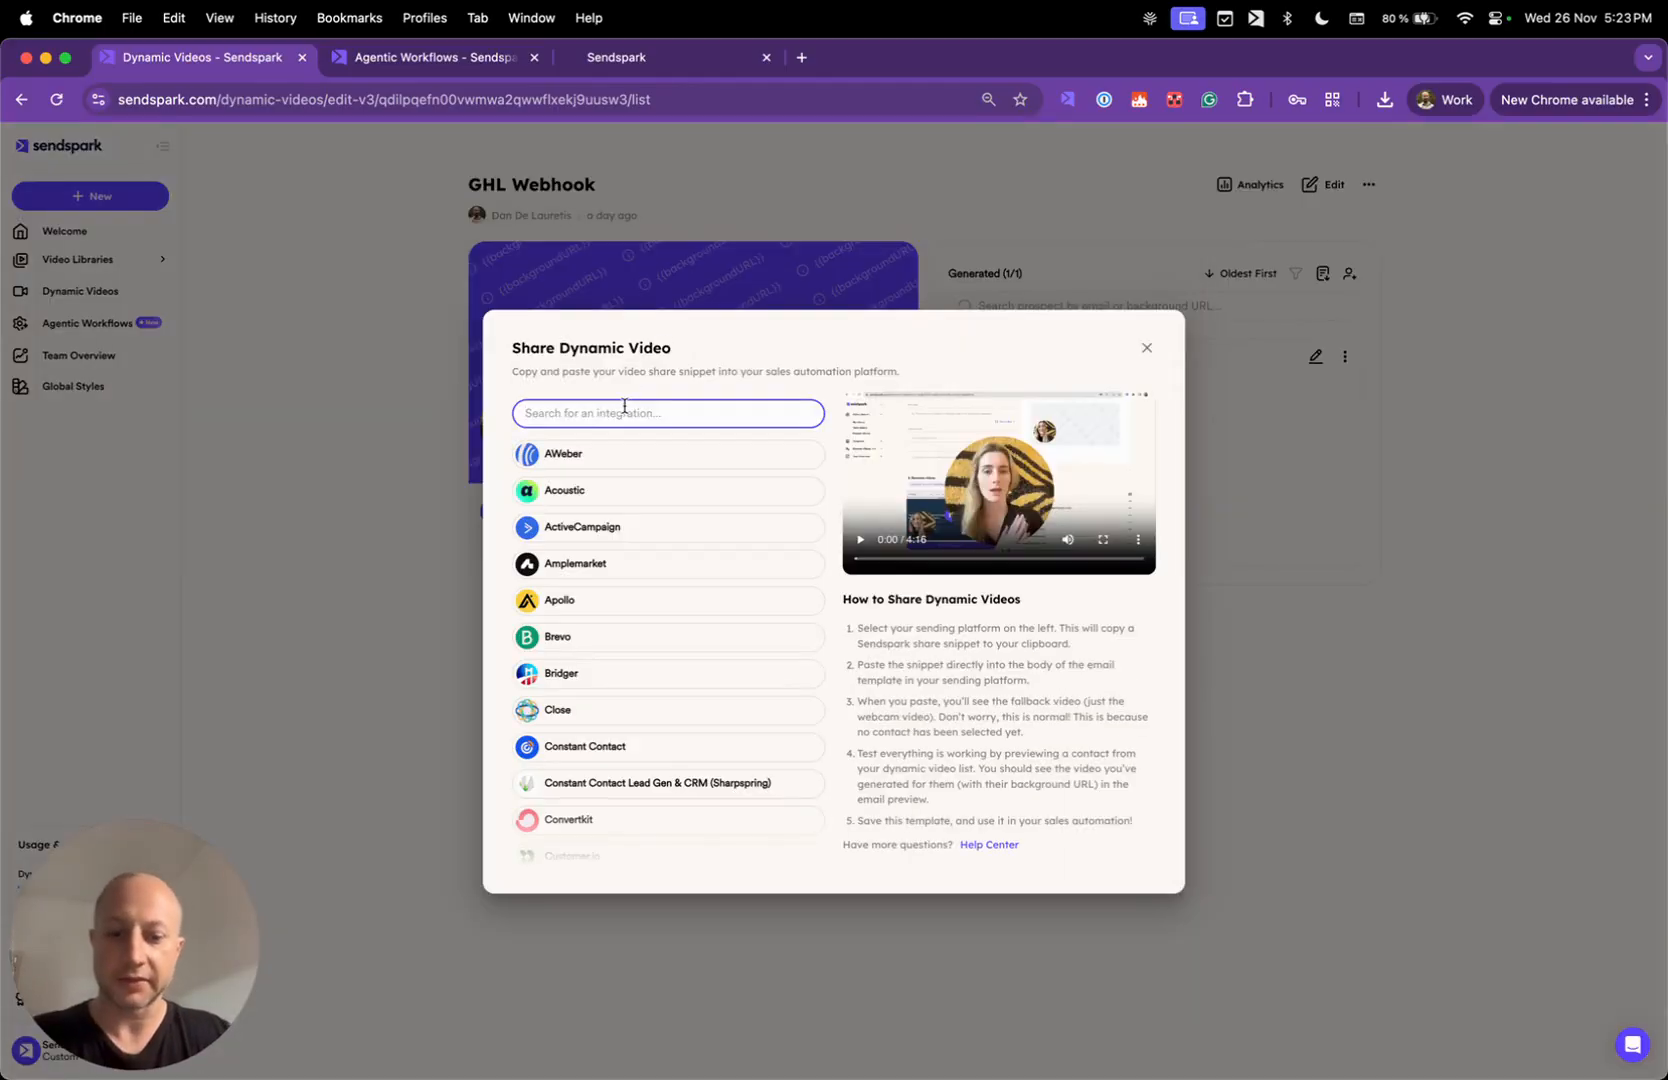
{"action": "type", "text": "lead"}
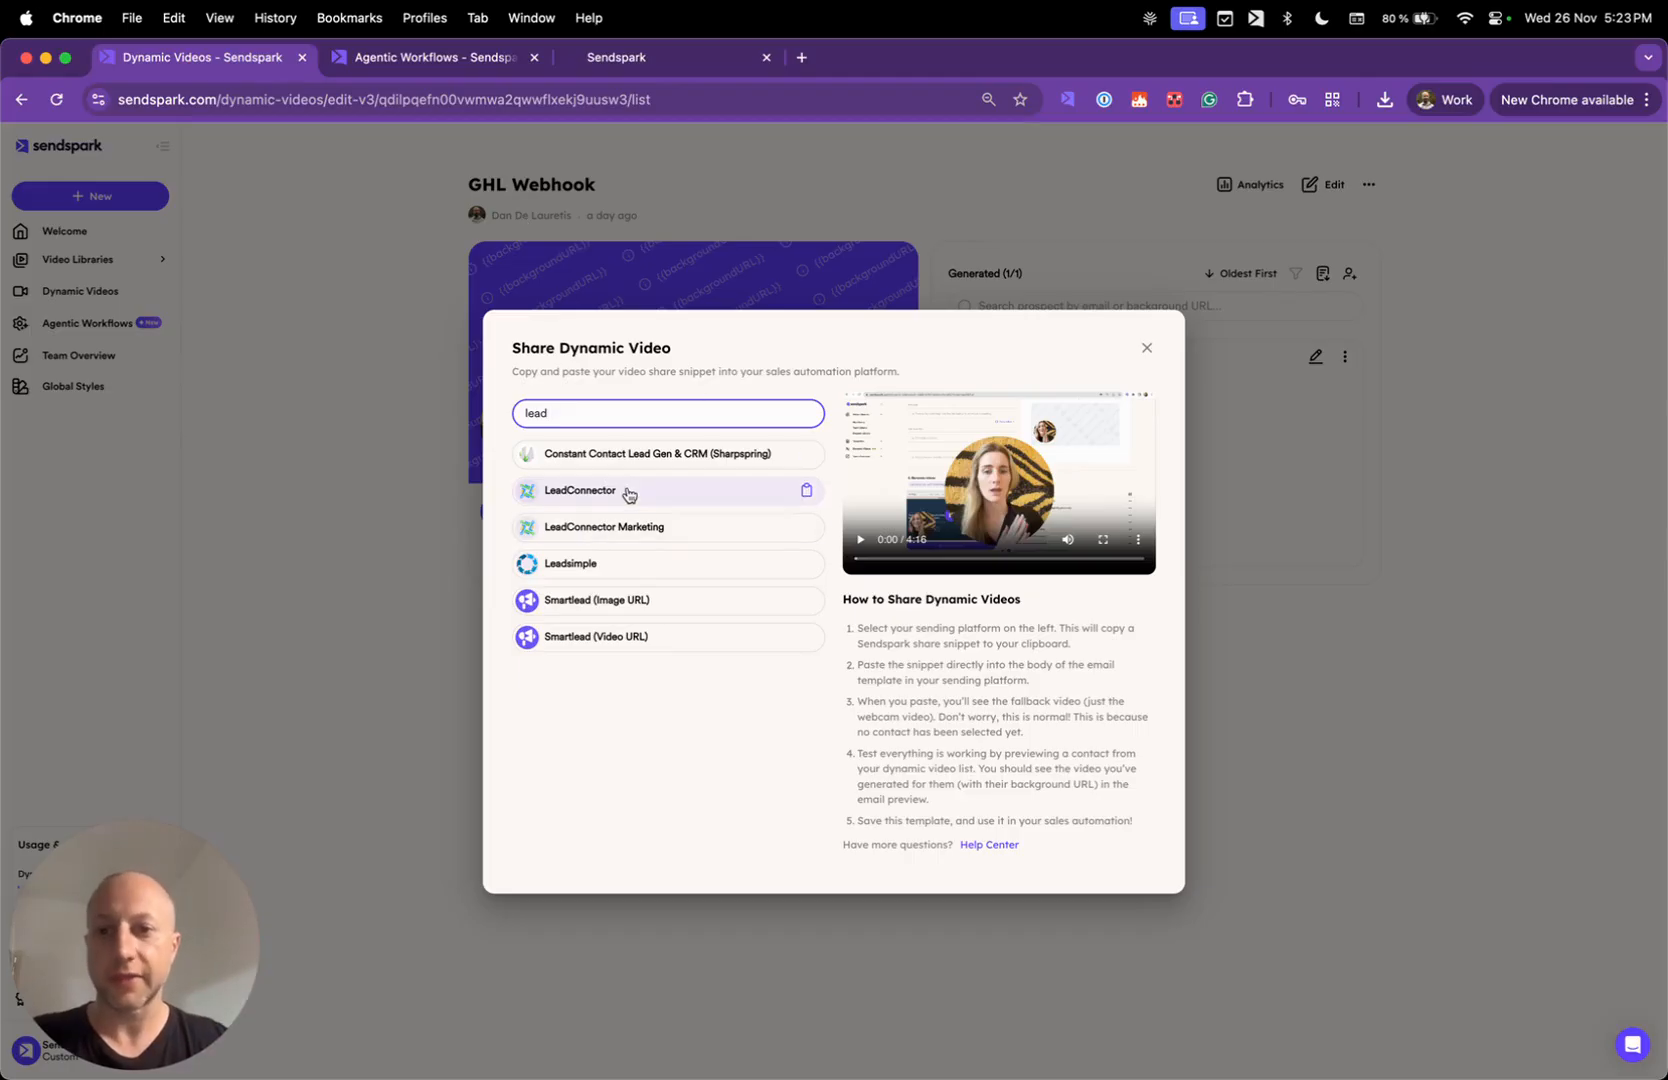
{"action": "left_click", "coordinate": [432, 68]}
{"action": "left_click", "coordinate": [657, 62]}
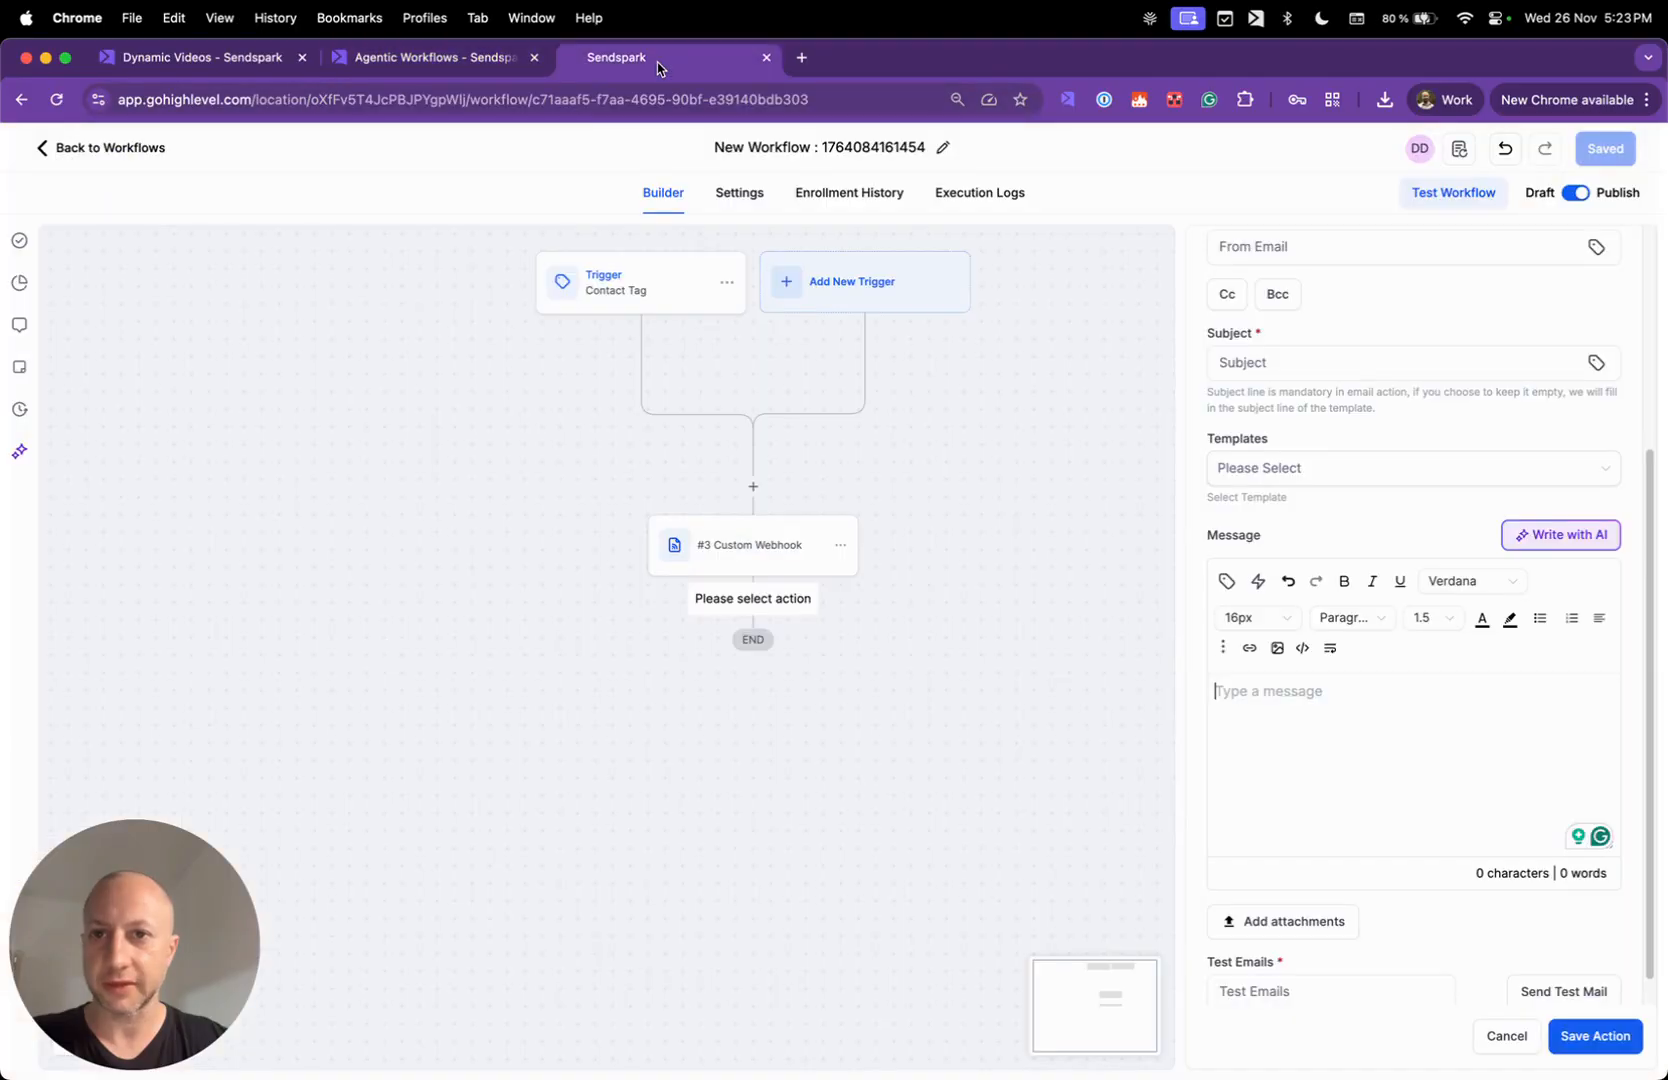
{"action": "left_click", "coordinate": [215, 68]}
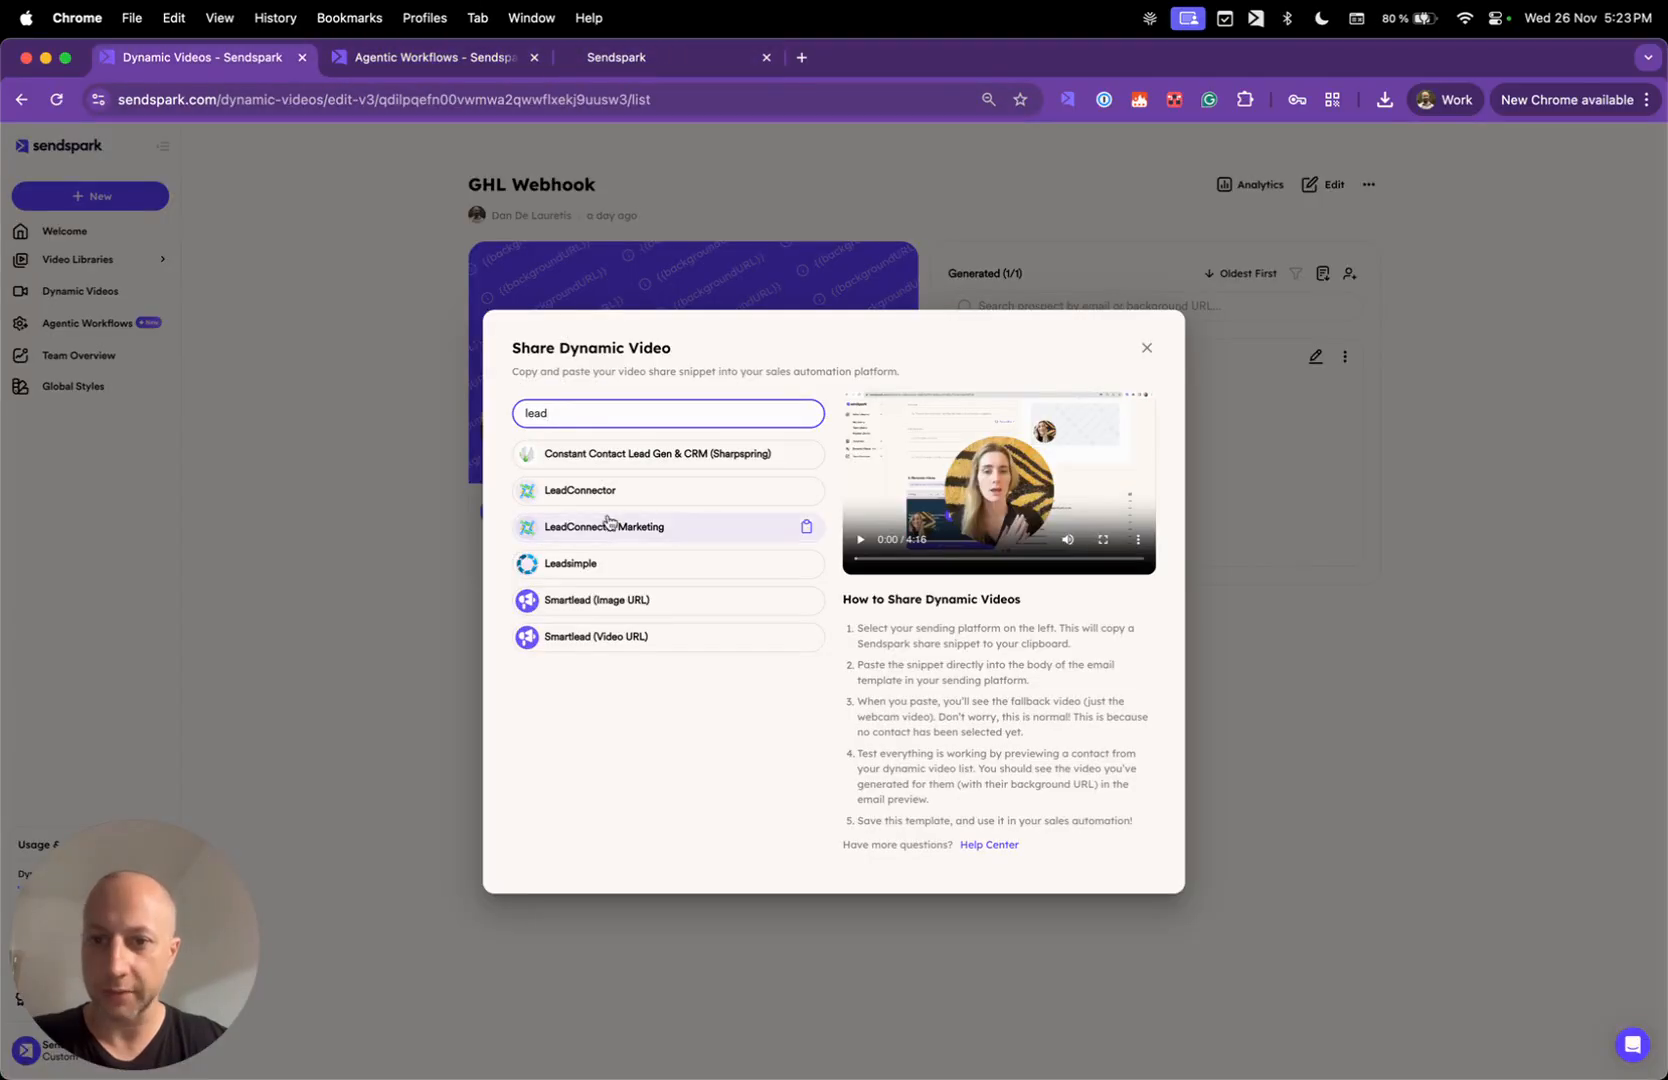
{"action": "left_click", "coordinate": [641, 500]}
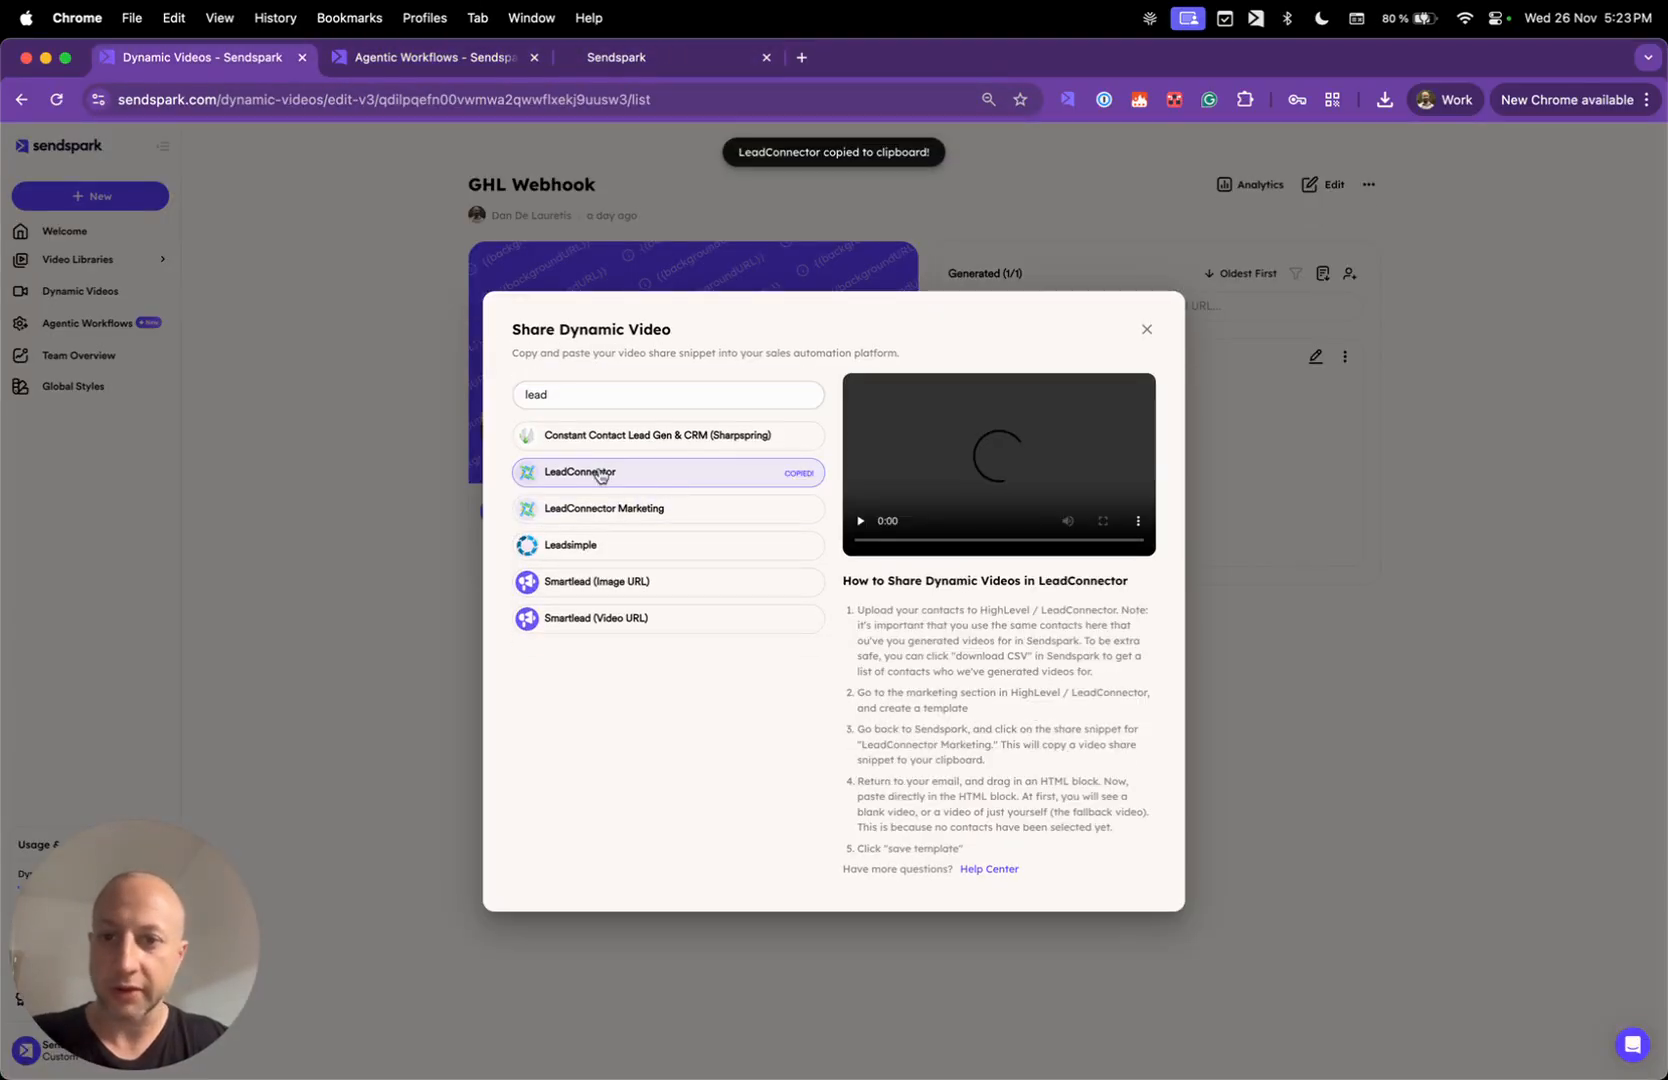
- Paste the video snippet into the GoHighLevel email message and examine its source code without changing it
{"action": "left_click", "coordinate": [648, 60]}
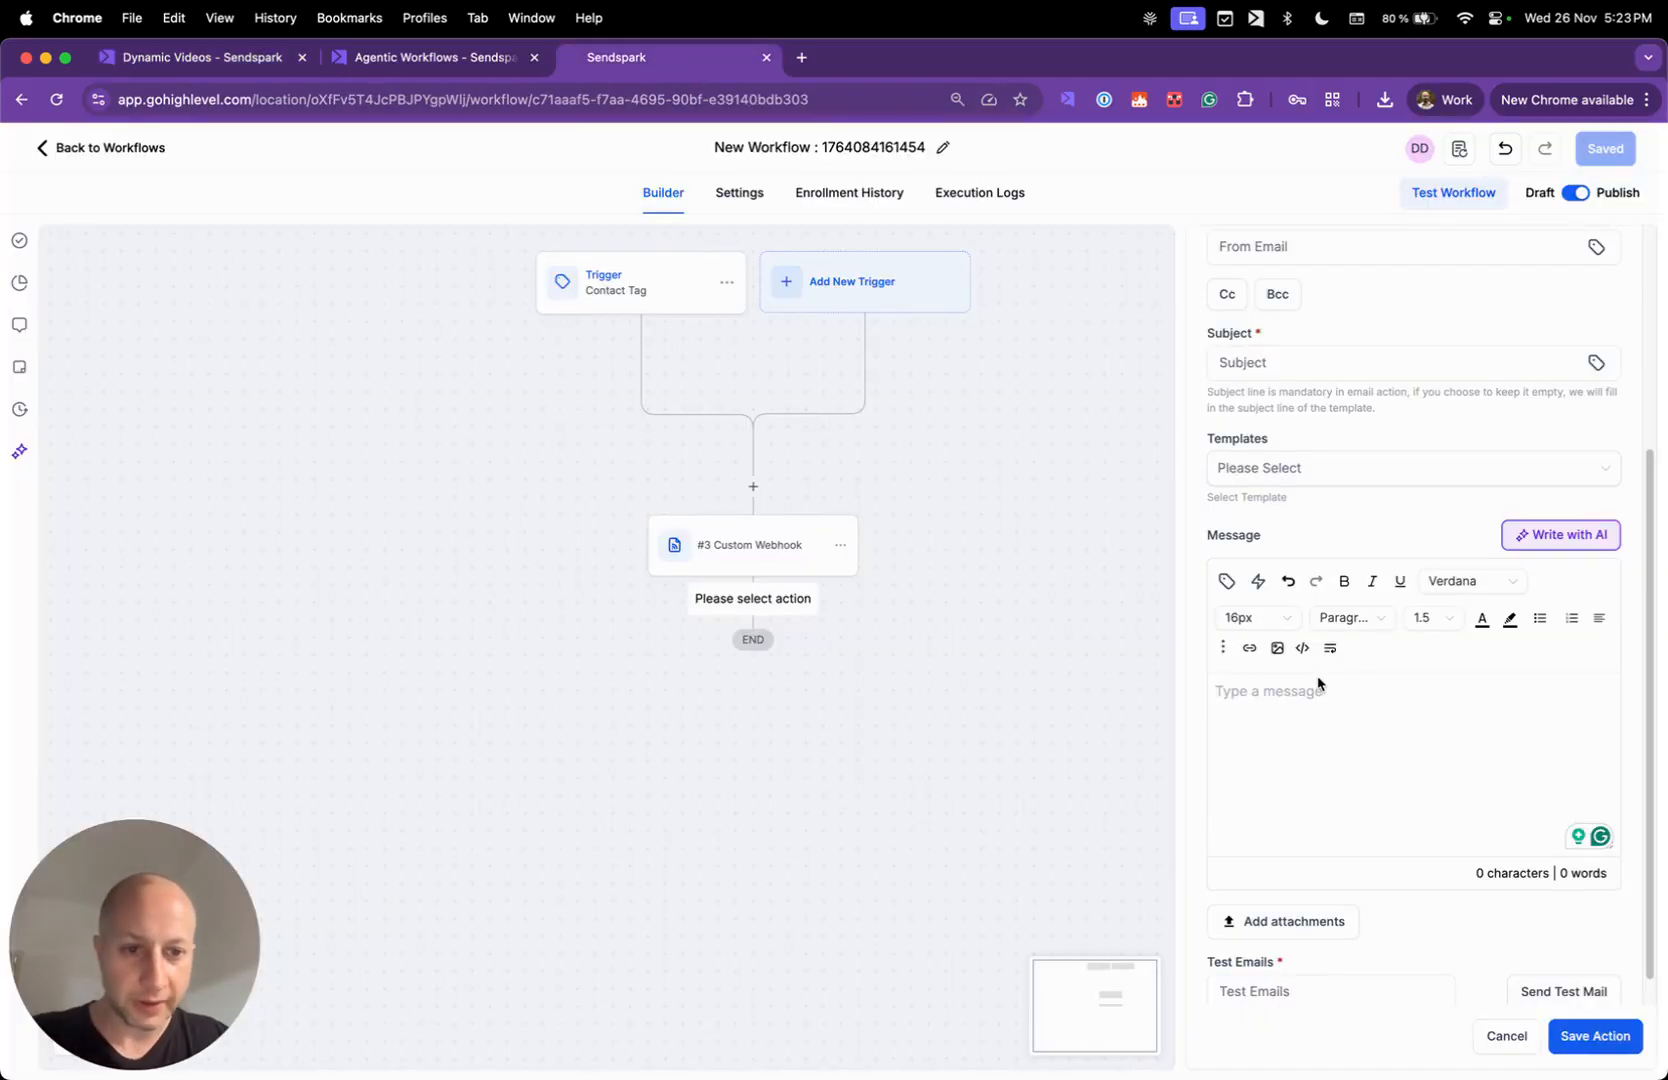
{"action": "key", "text": "super+v"}
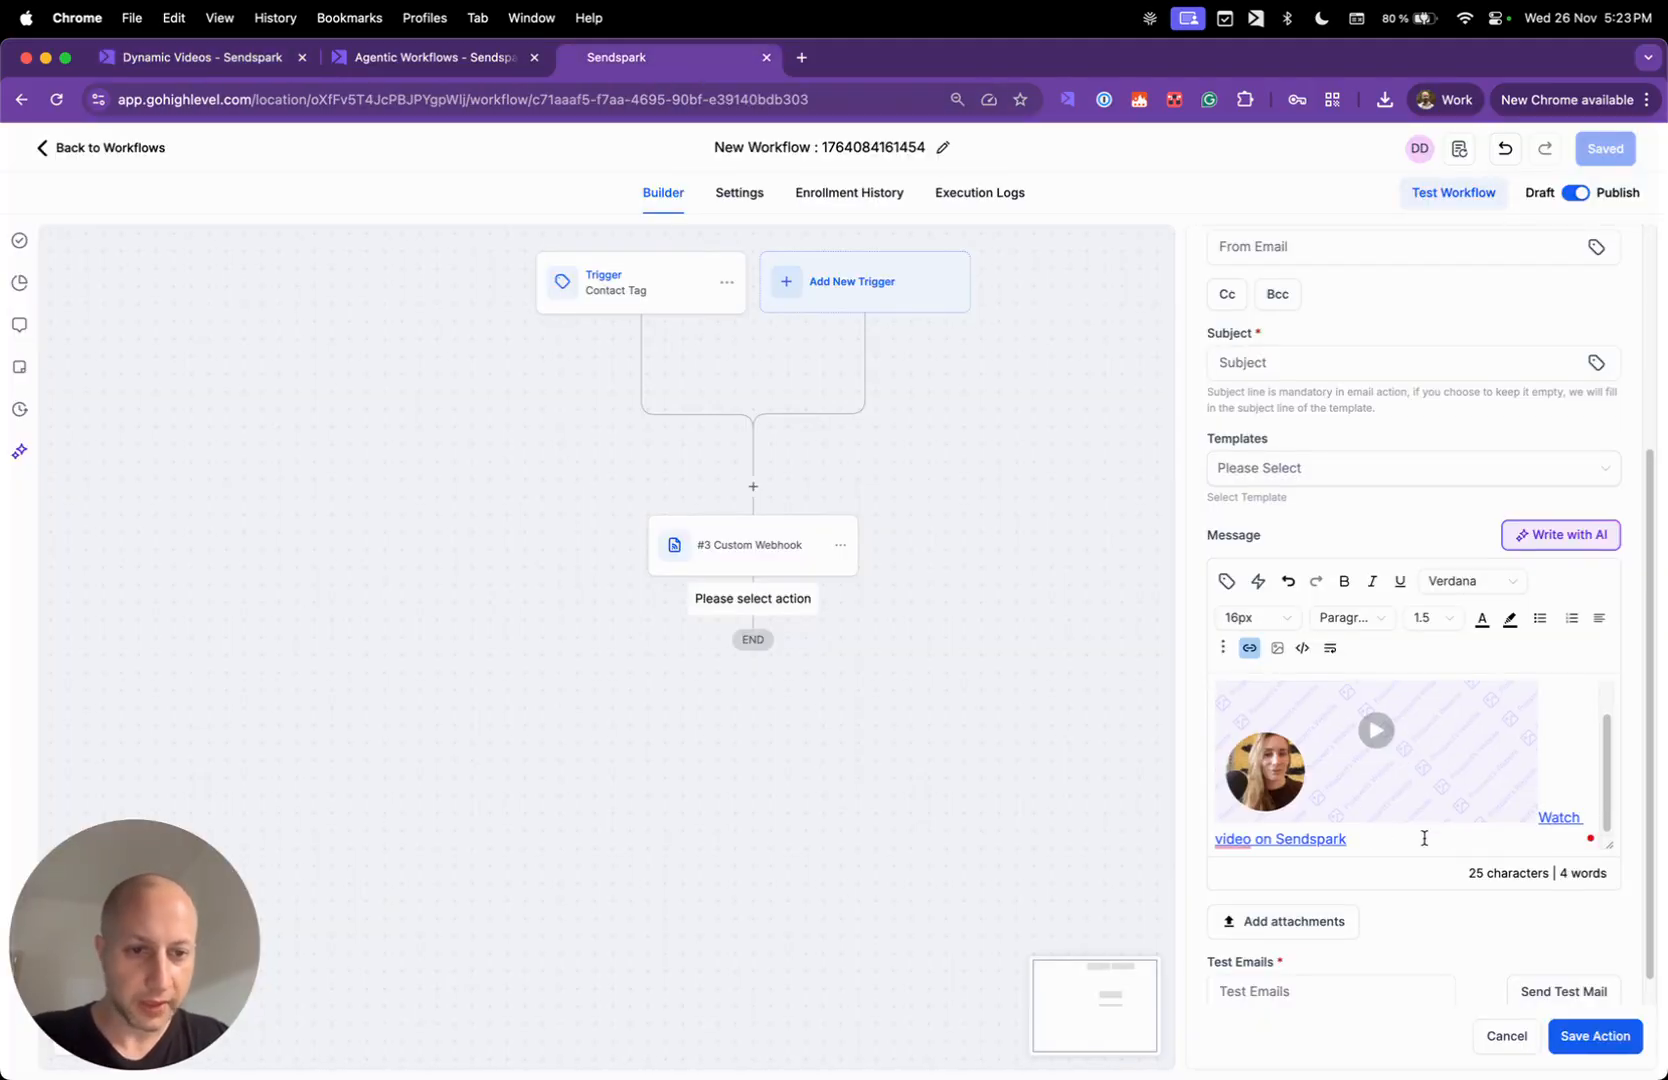
{"action": "left_click", "coordinate": [1303, 650]}
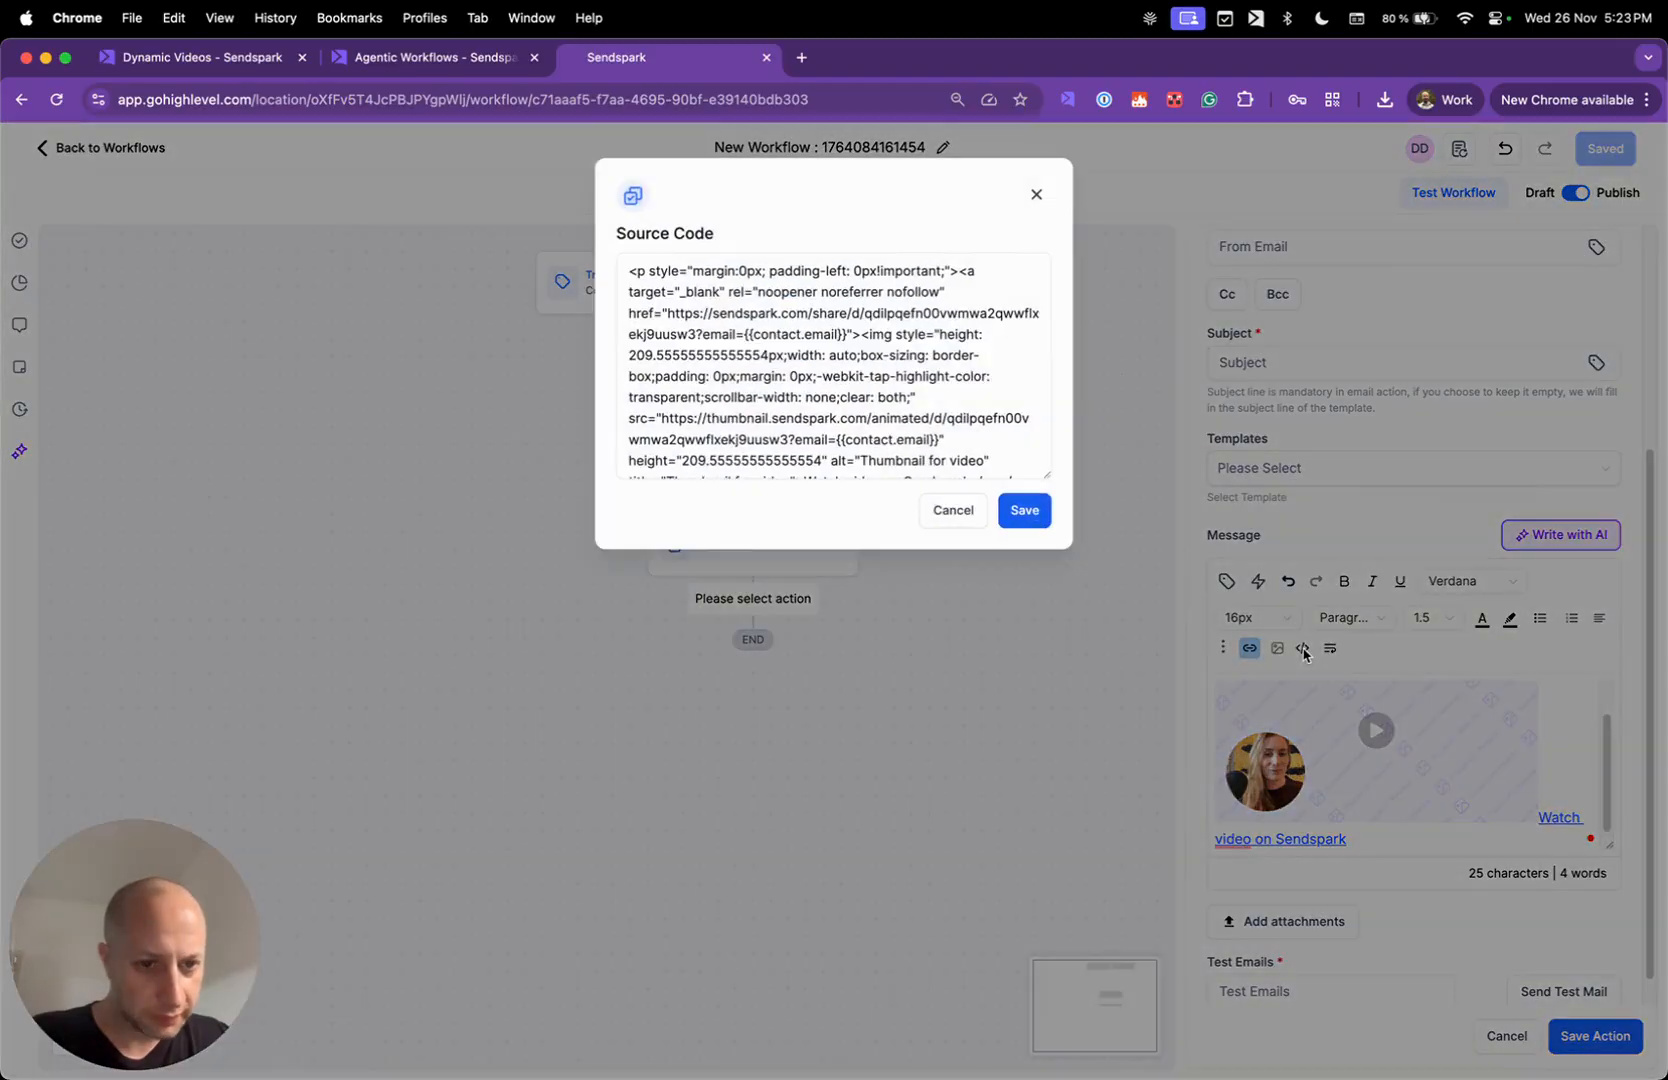
{"action": "left_click", "coordinate": [1040, 193]}
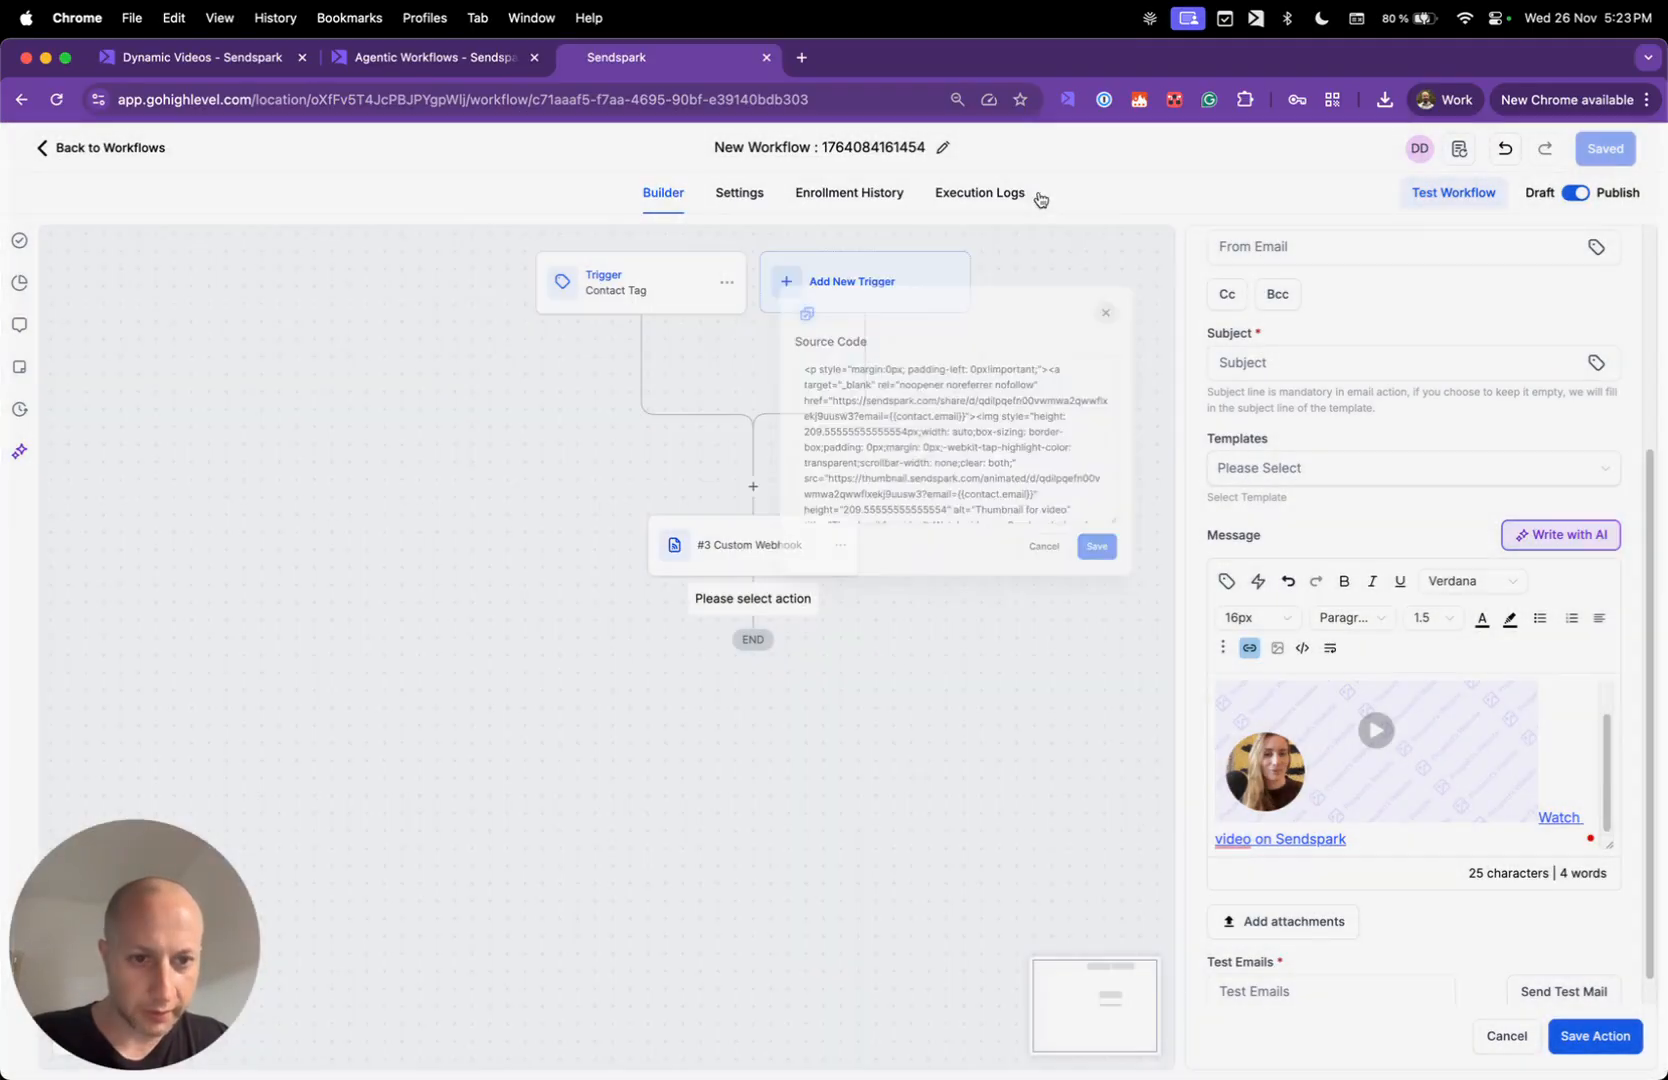
- Try to save the Email action, and go to its required Subject field
{"action": "left_click", "coordinate": [1595, 1036]}
{"action": "scroll", "coordinate": [1420, 935], "scroll_direction": "down", "scroll_amount": 1}
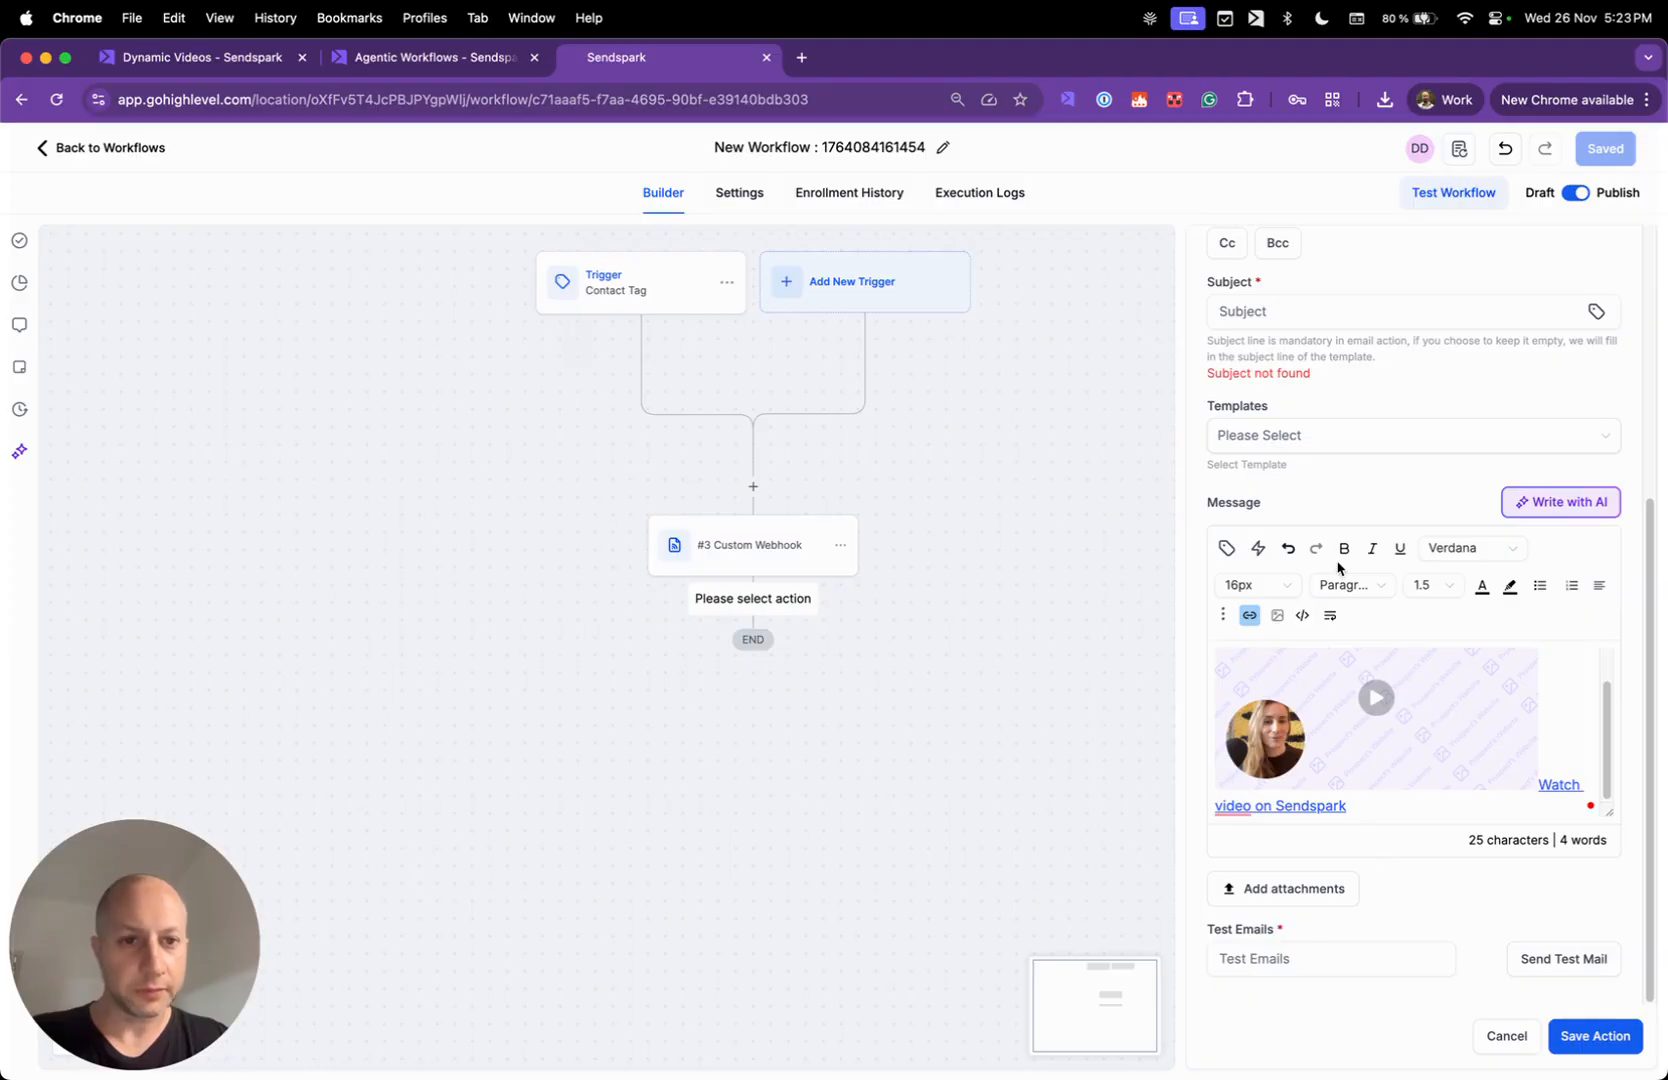
{"action": "scroll", "coordinate": [1338, 568], "scroll_direction": "up", "scroll_amount": 3}
{"action": "left_click", "coordinate": [1279, 478]}
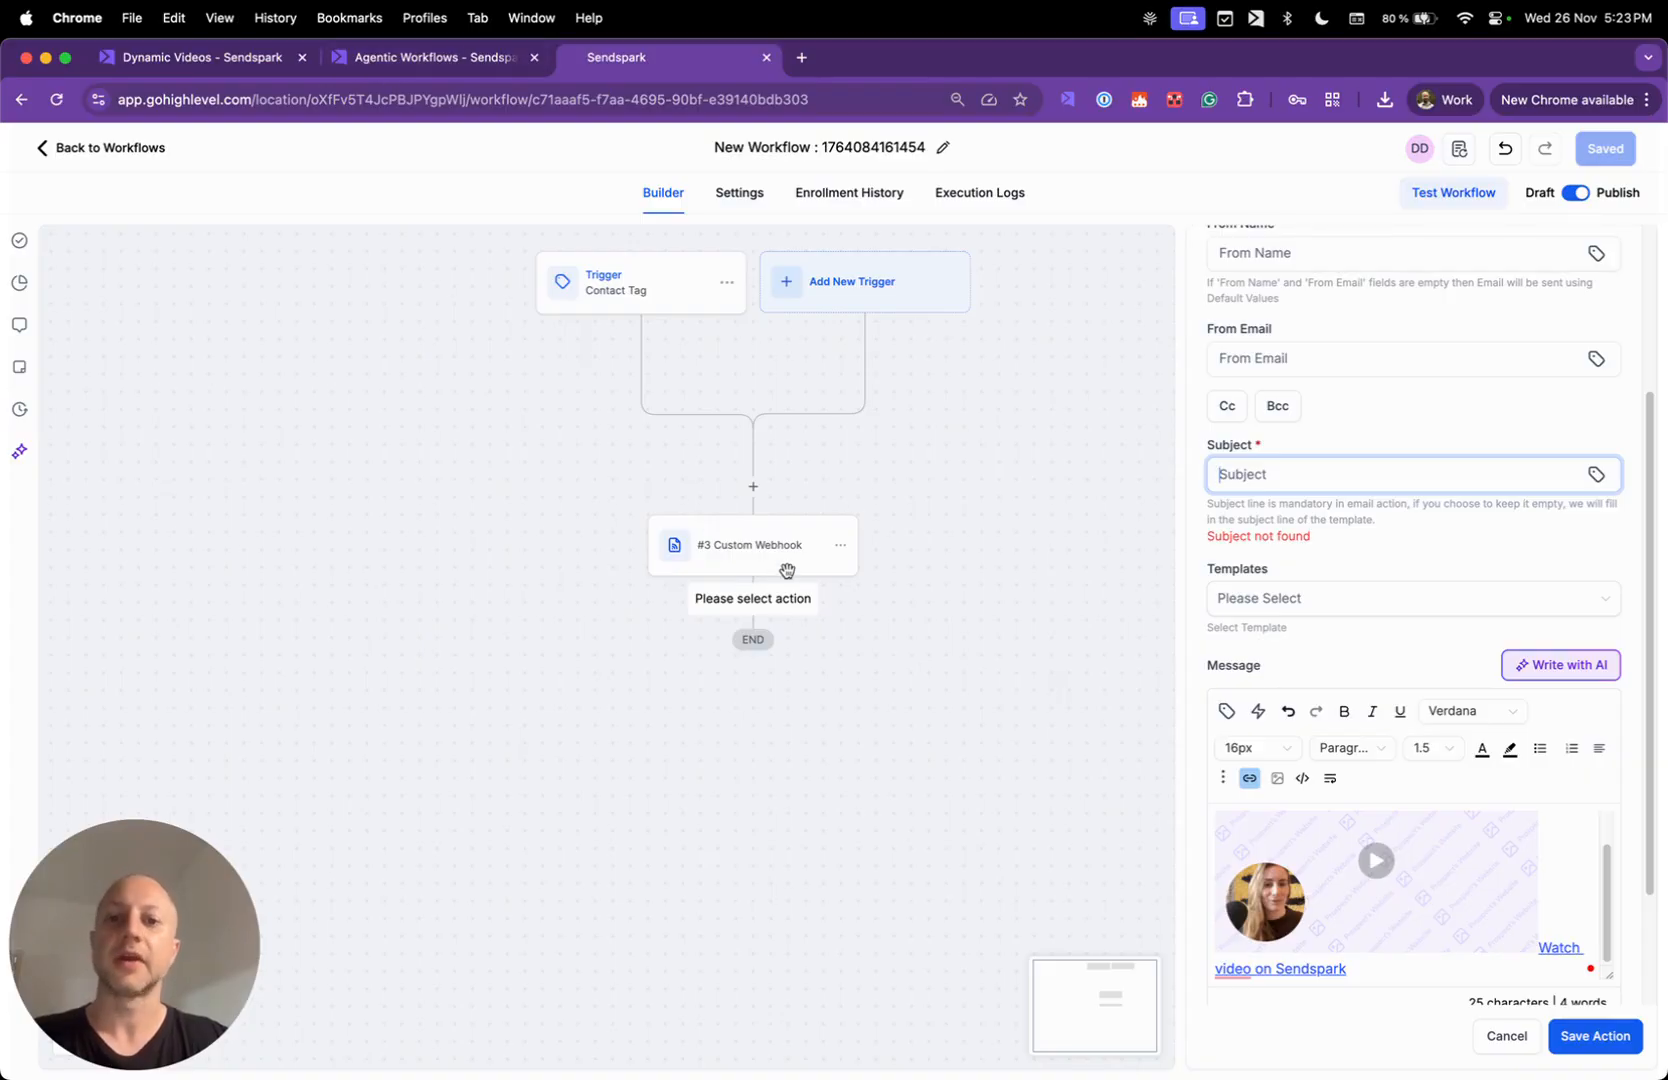
- Switch to Sendspark and review the GHL webhook automation's run history and builder steps alongside the GoHighLevel email draft
{"action": "left_click", "coordinate": [245, 60]}
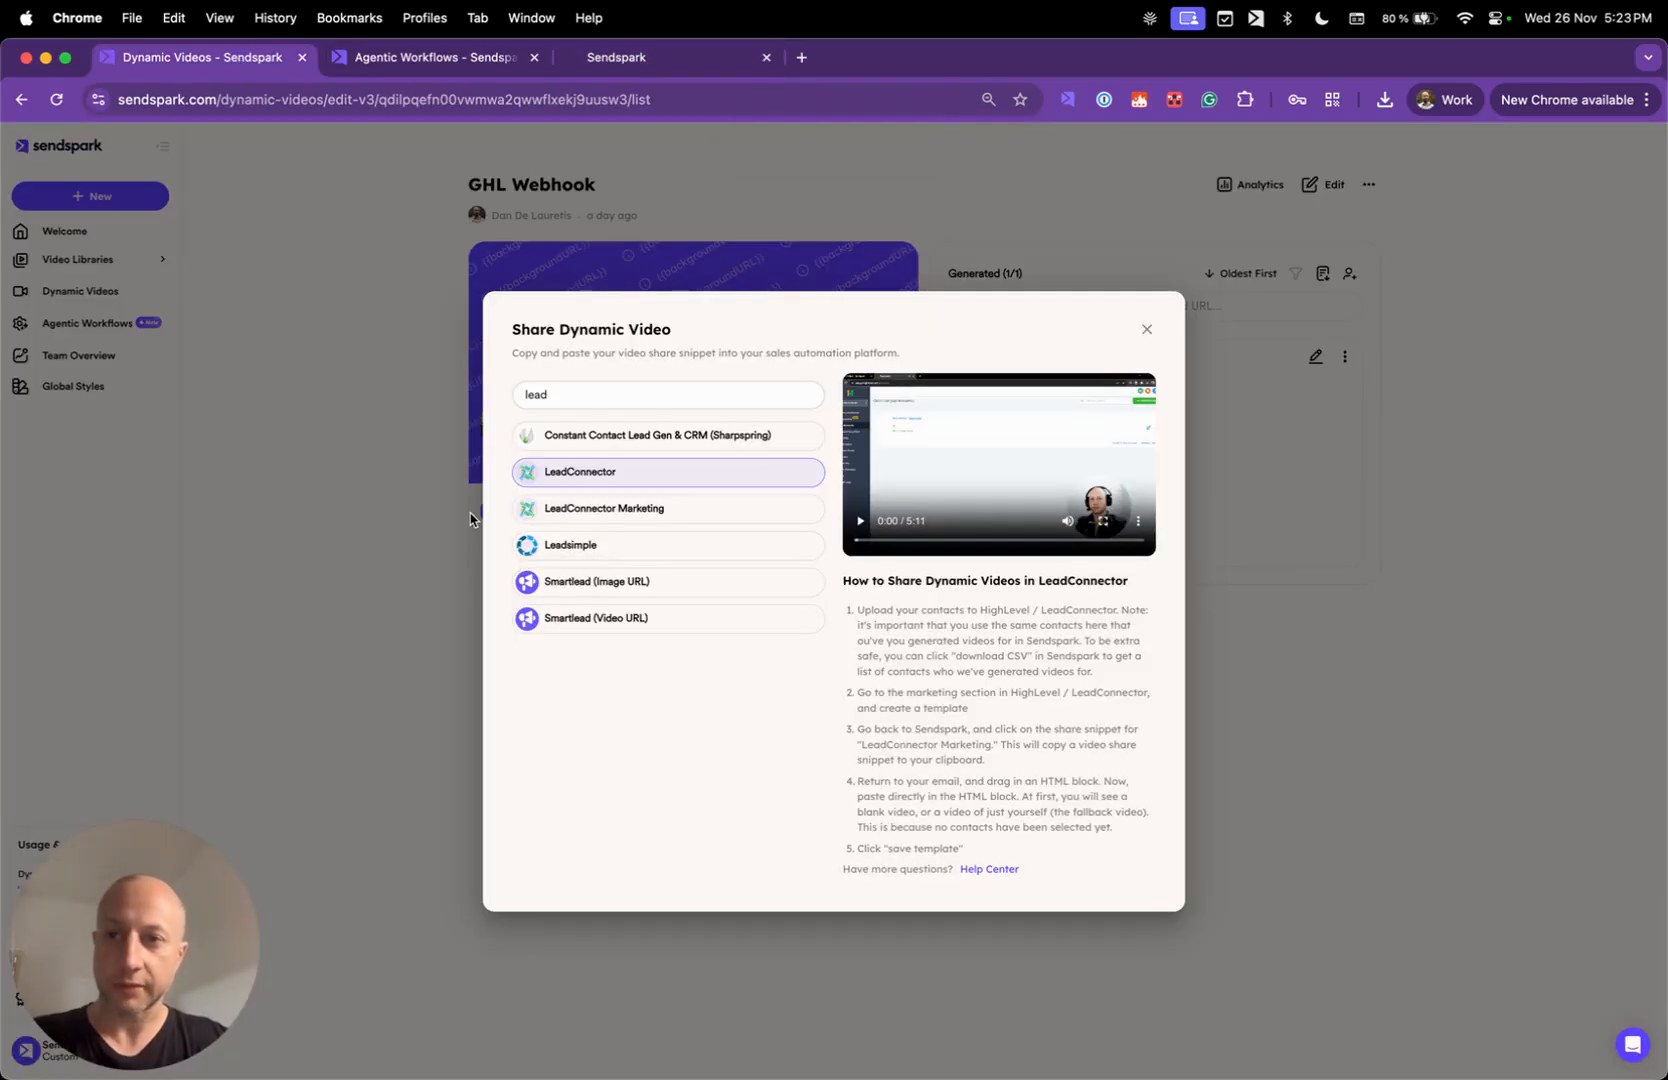
{"action": "left_click", "coordinate": [395, 60]}
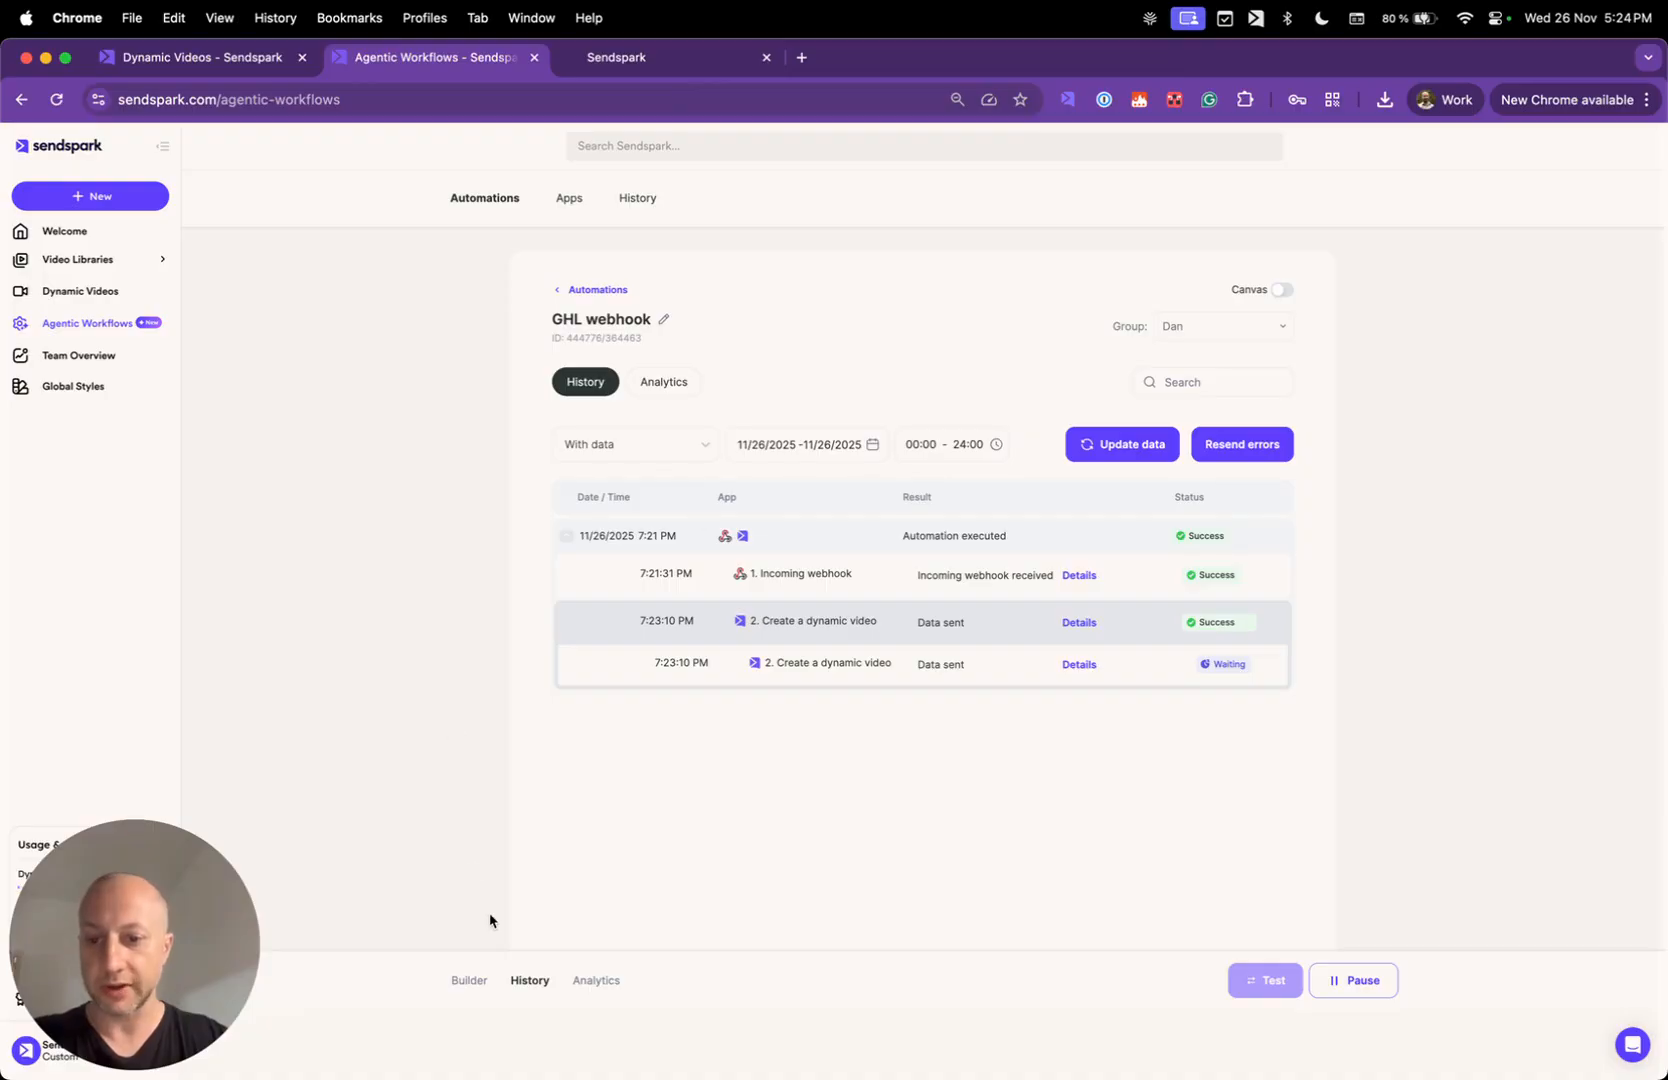
{"action": "left_click", "coordinate": [466, 981]}
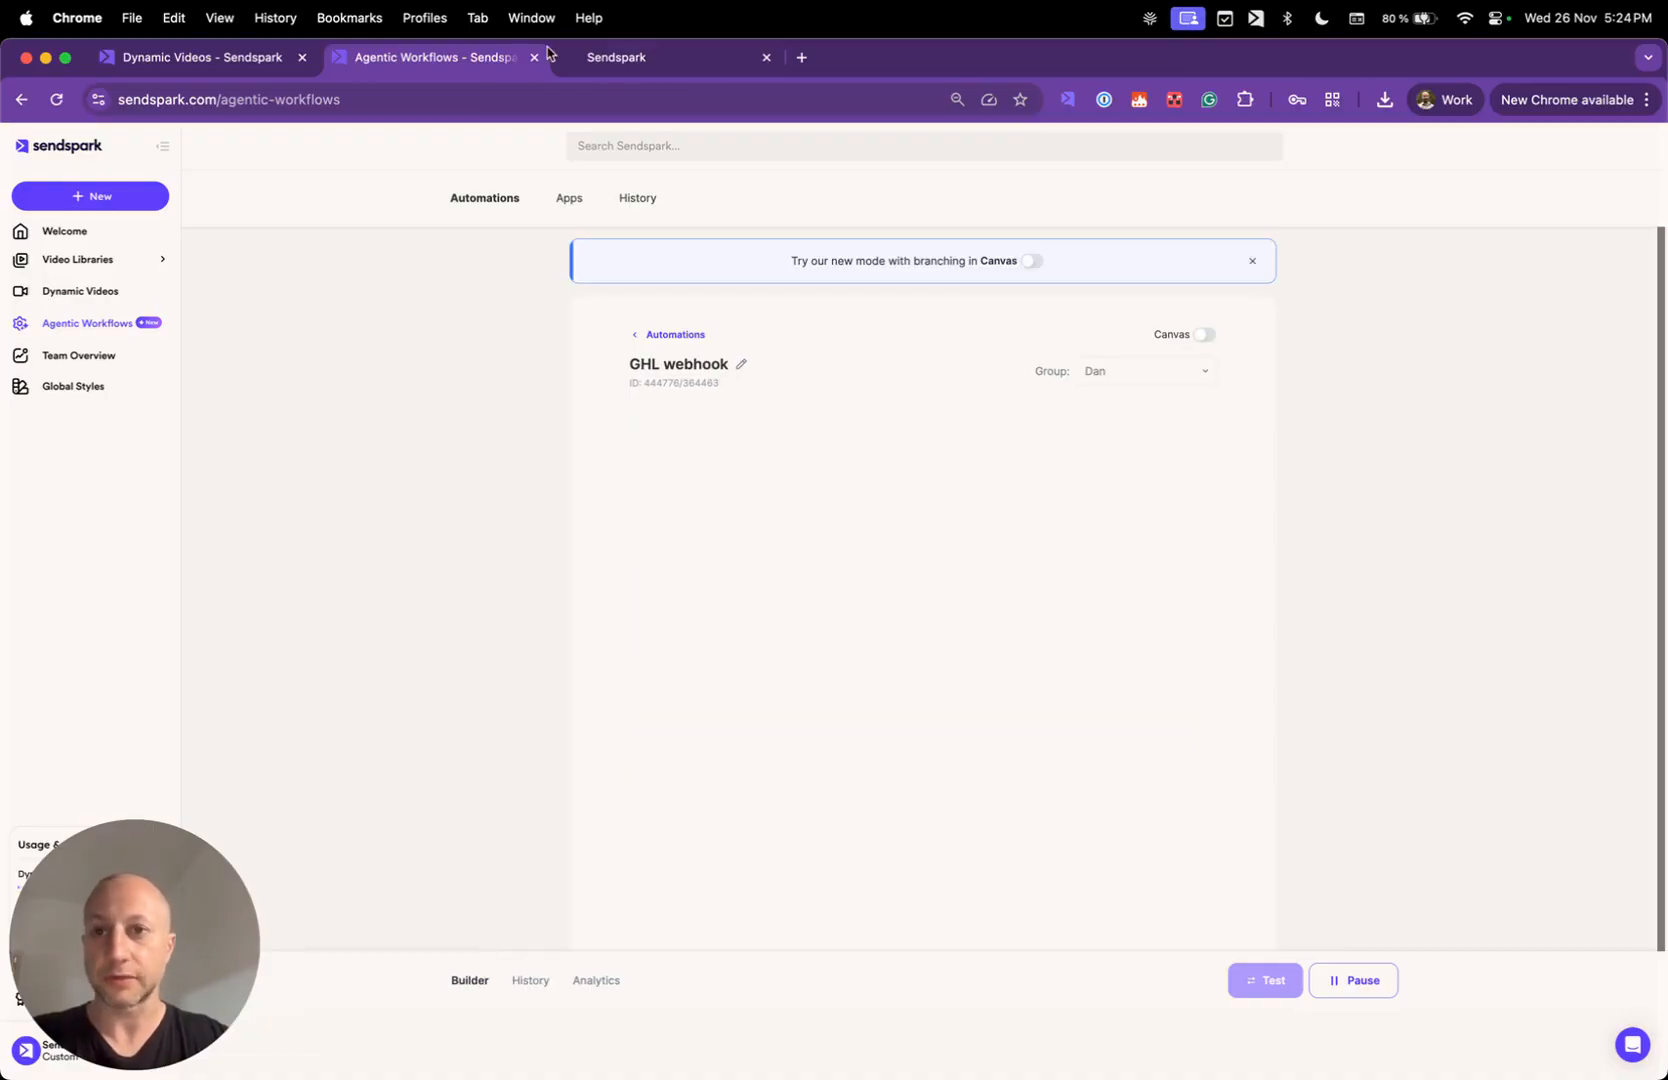
{"action": "left_click", "coordinate": [275, 62]}
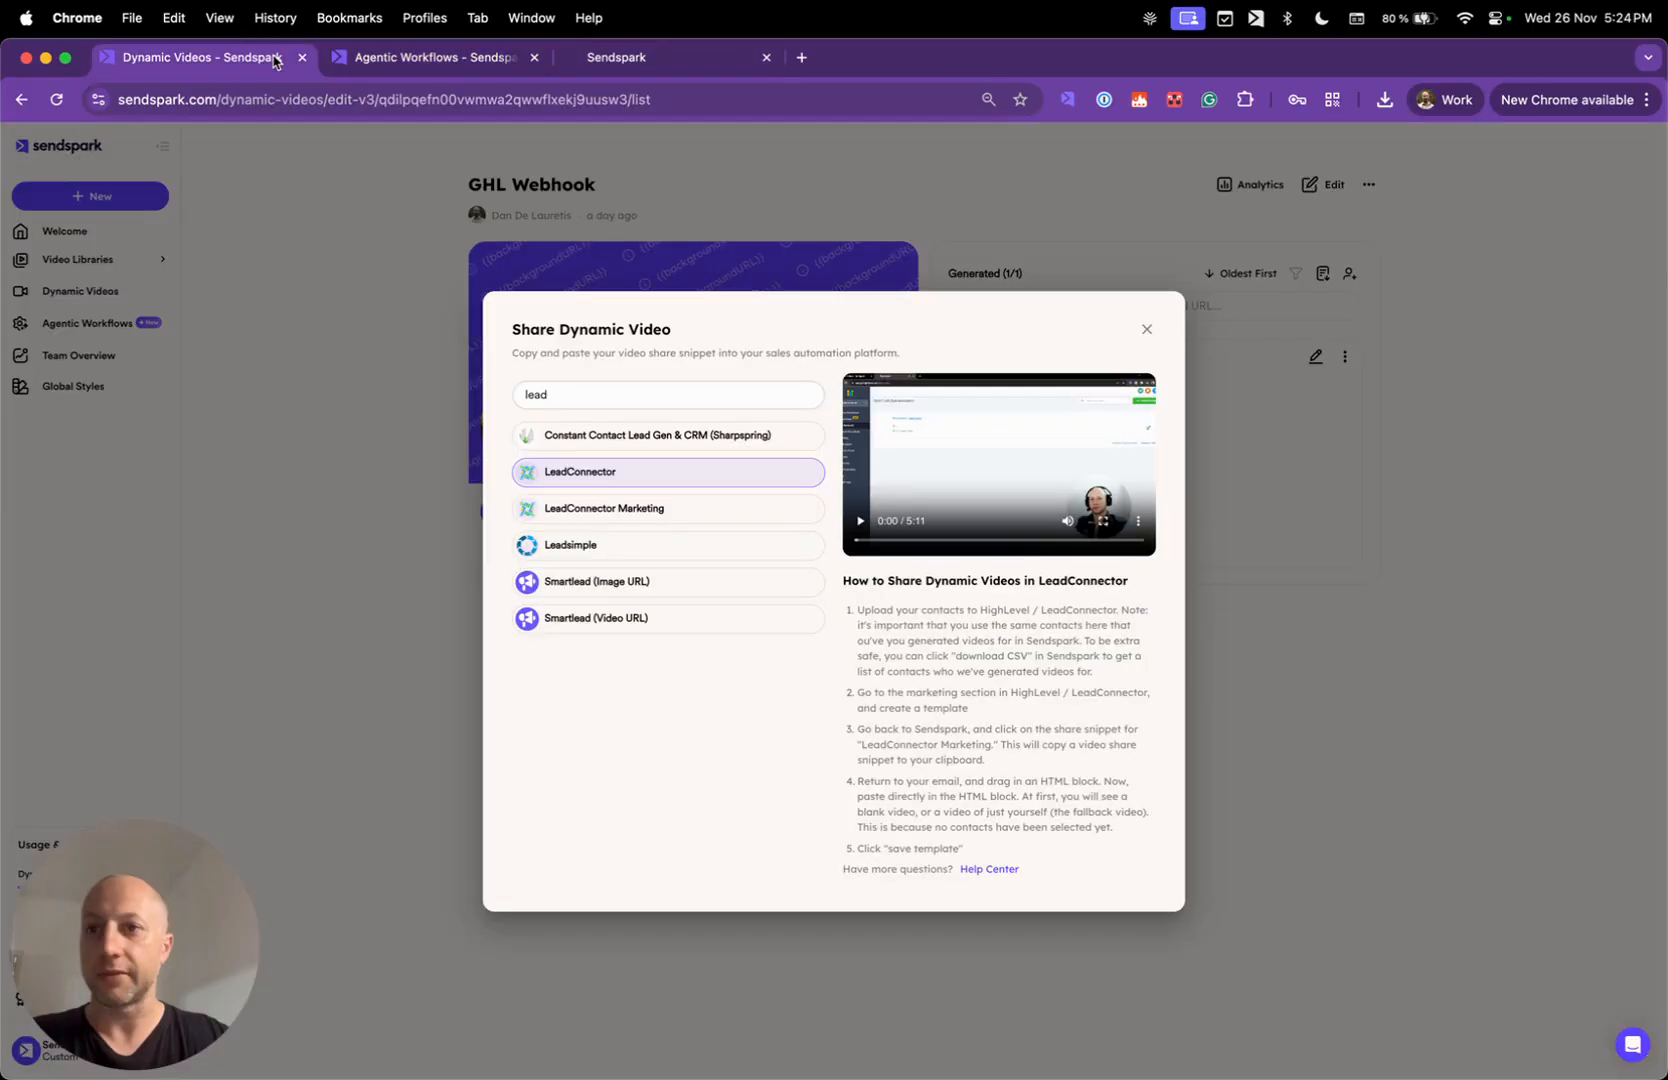
{"action": "left_click", "coordinate": [650, 62]}
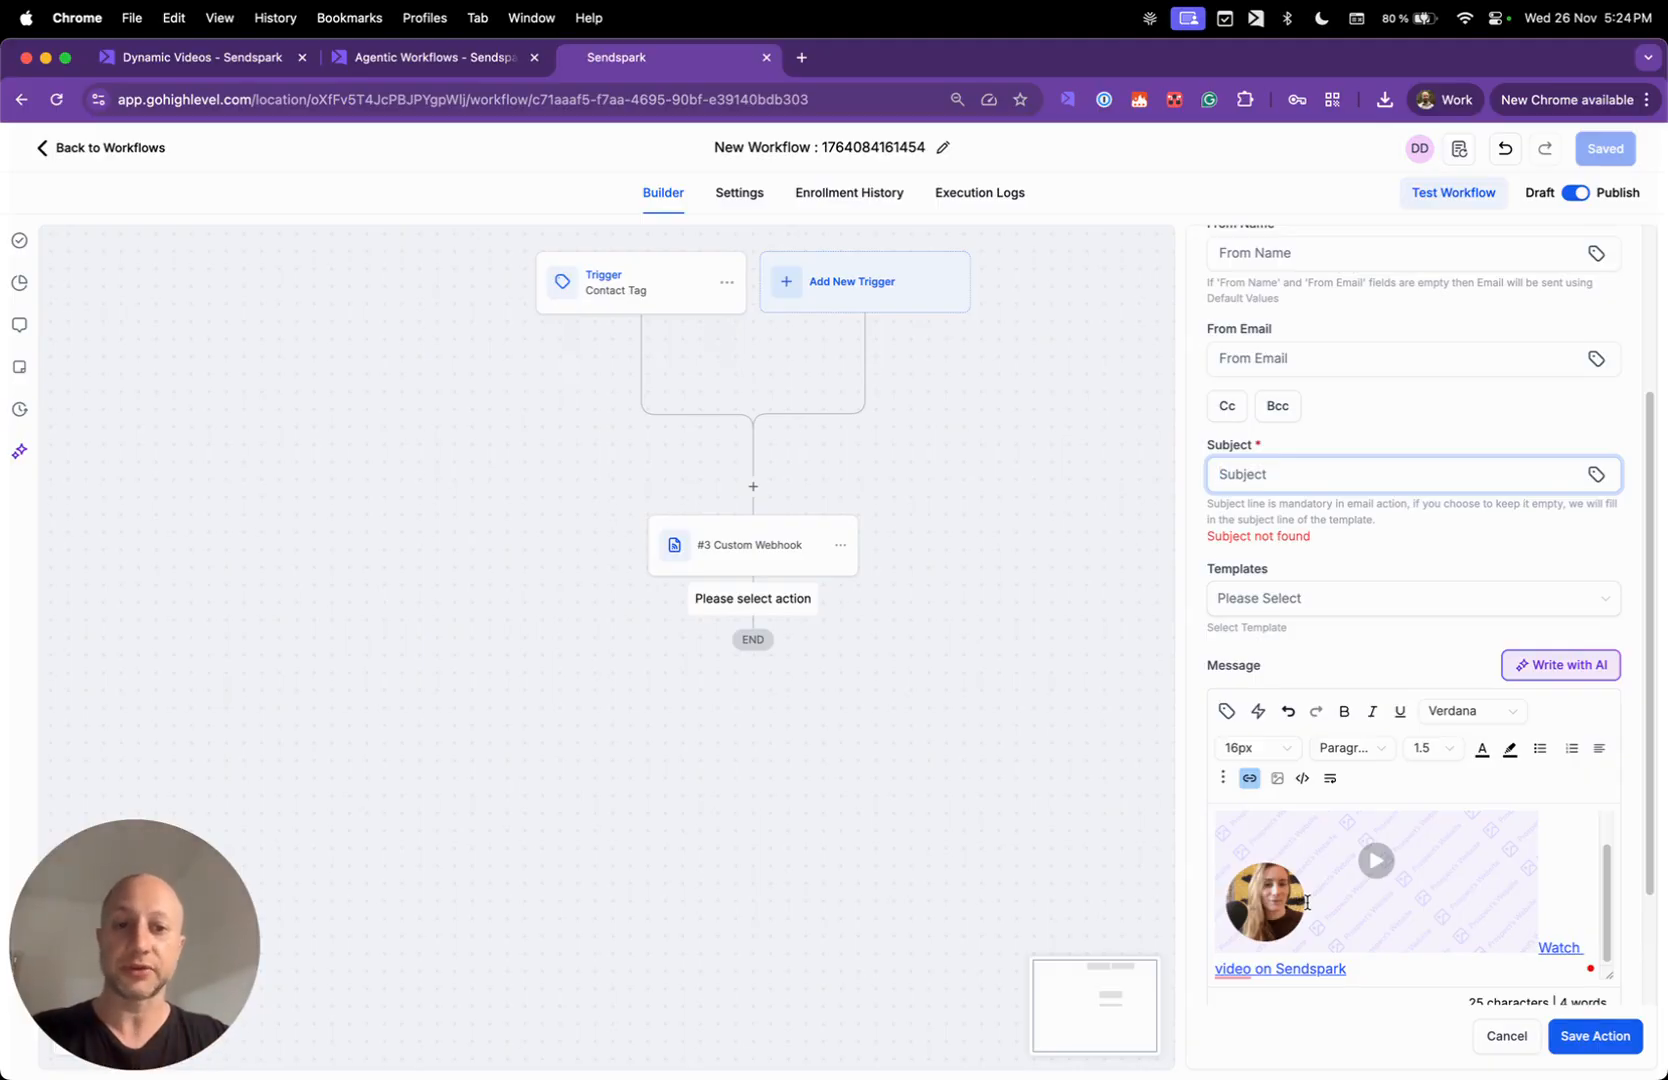
{"action": "left_click", "coordinate": [432, 60]}
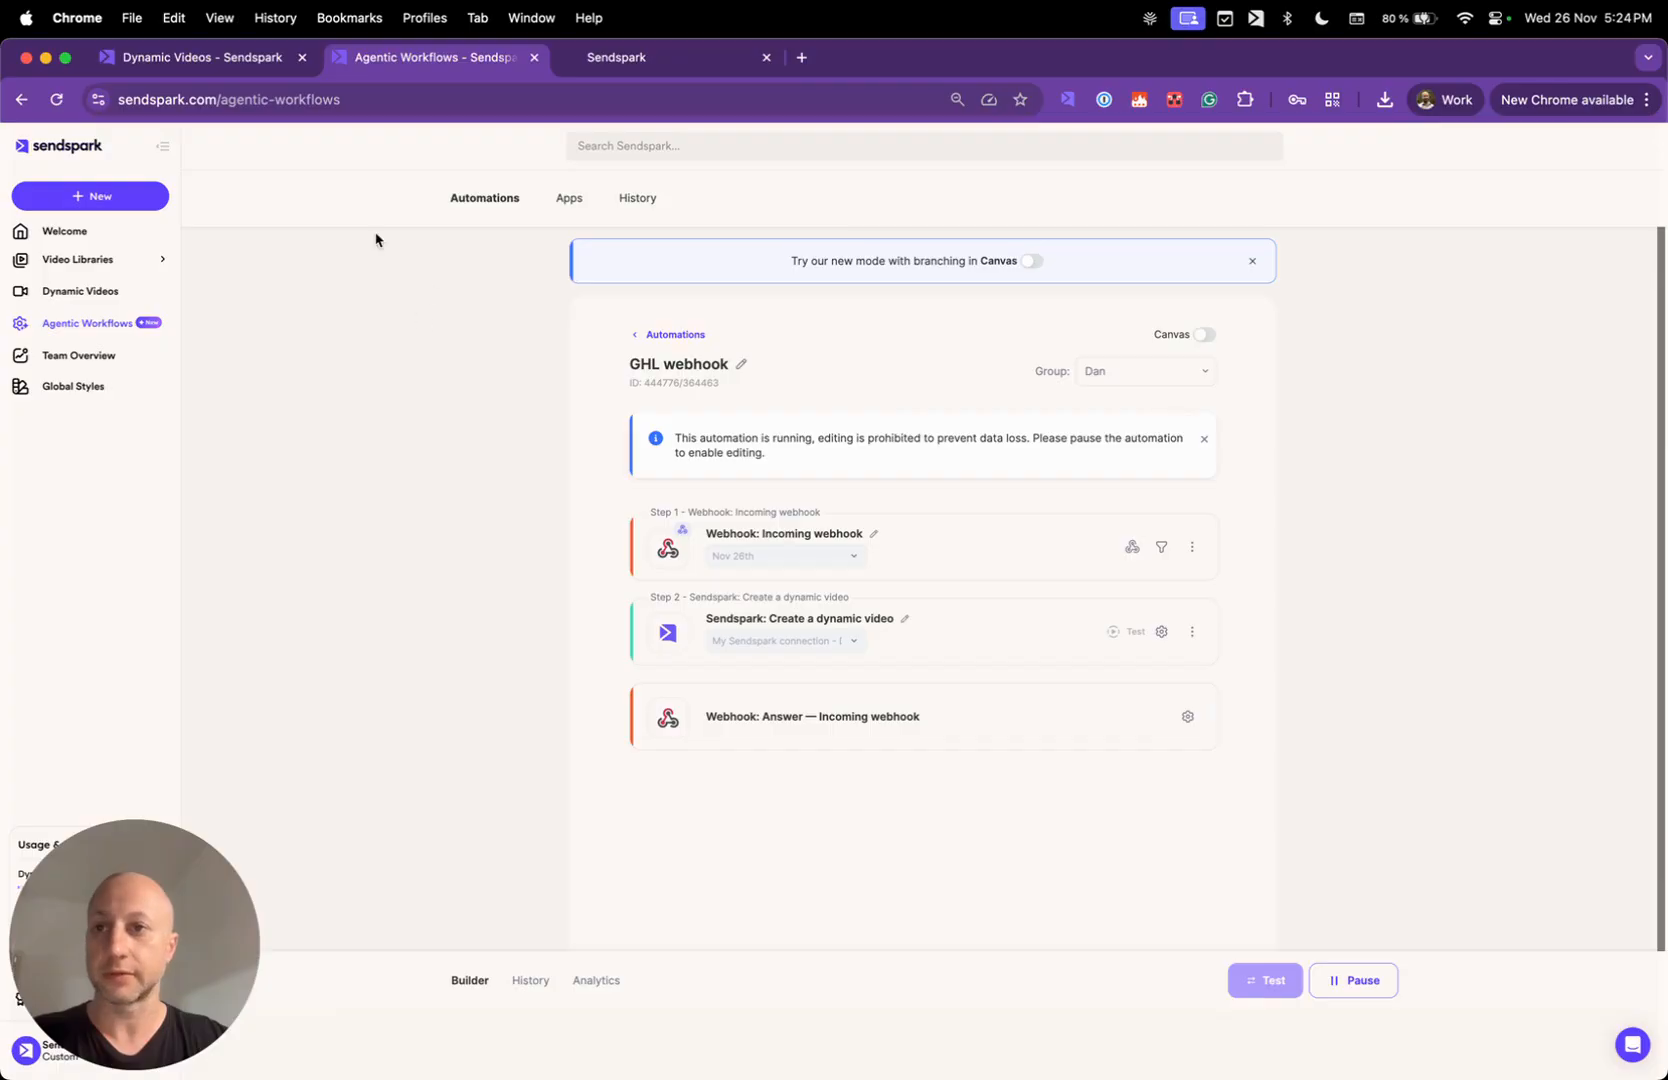
- Close the campaign's sharing dialog, preview the contact's generated video and return to the GoHighLevel email action
{"action": "left_click", "coordinate": [278, 62]}
{"action": "left_click", "coordinate": [1352, 458]}
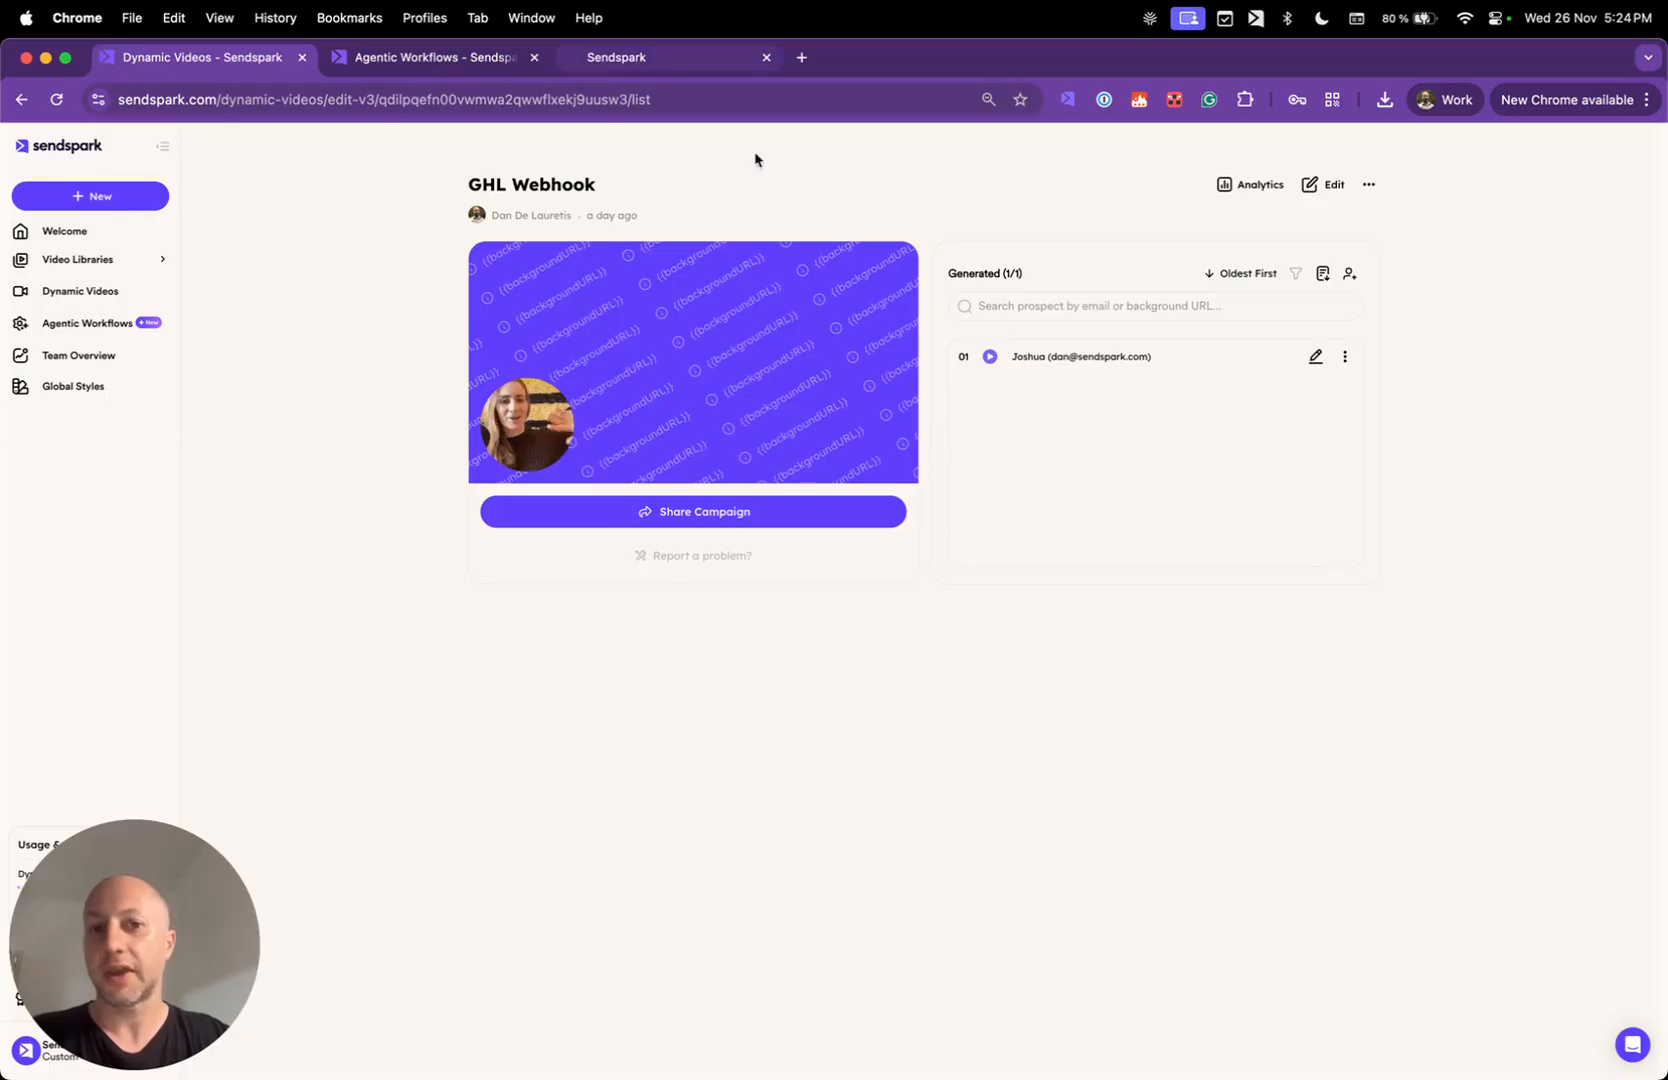
{"action": "left_click", "coordinate": [990, 356]}
{"action": "left_click", "coordinate": [746, 364]}
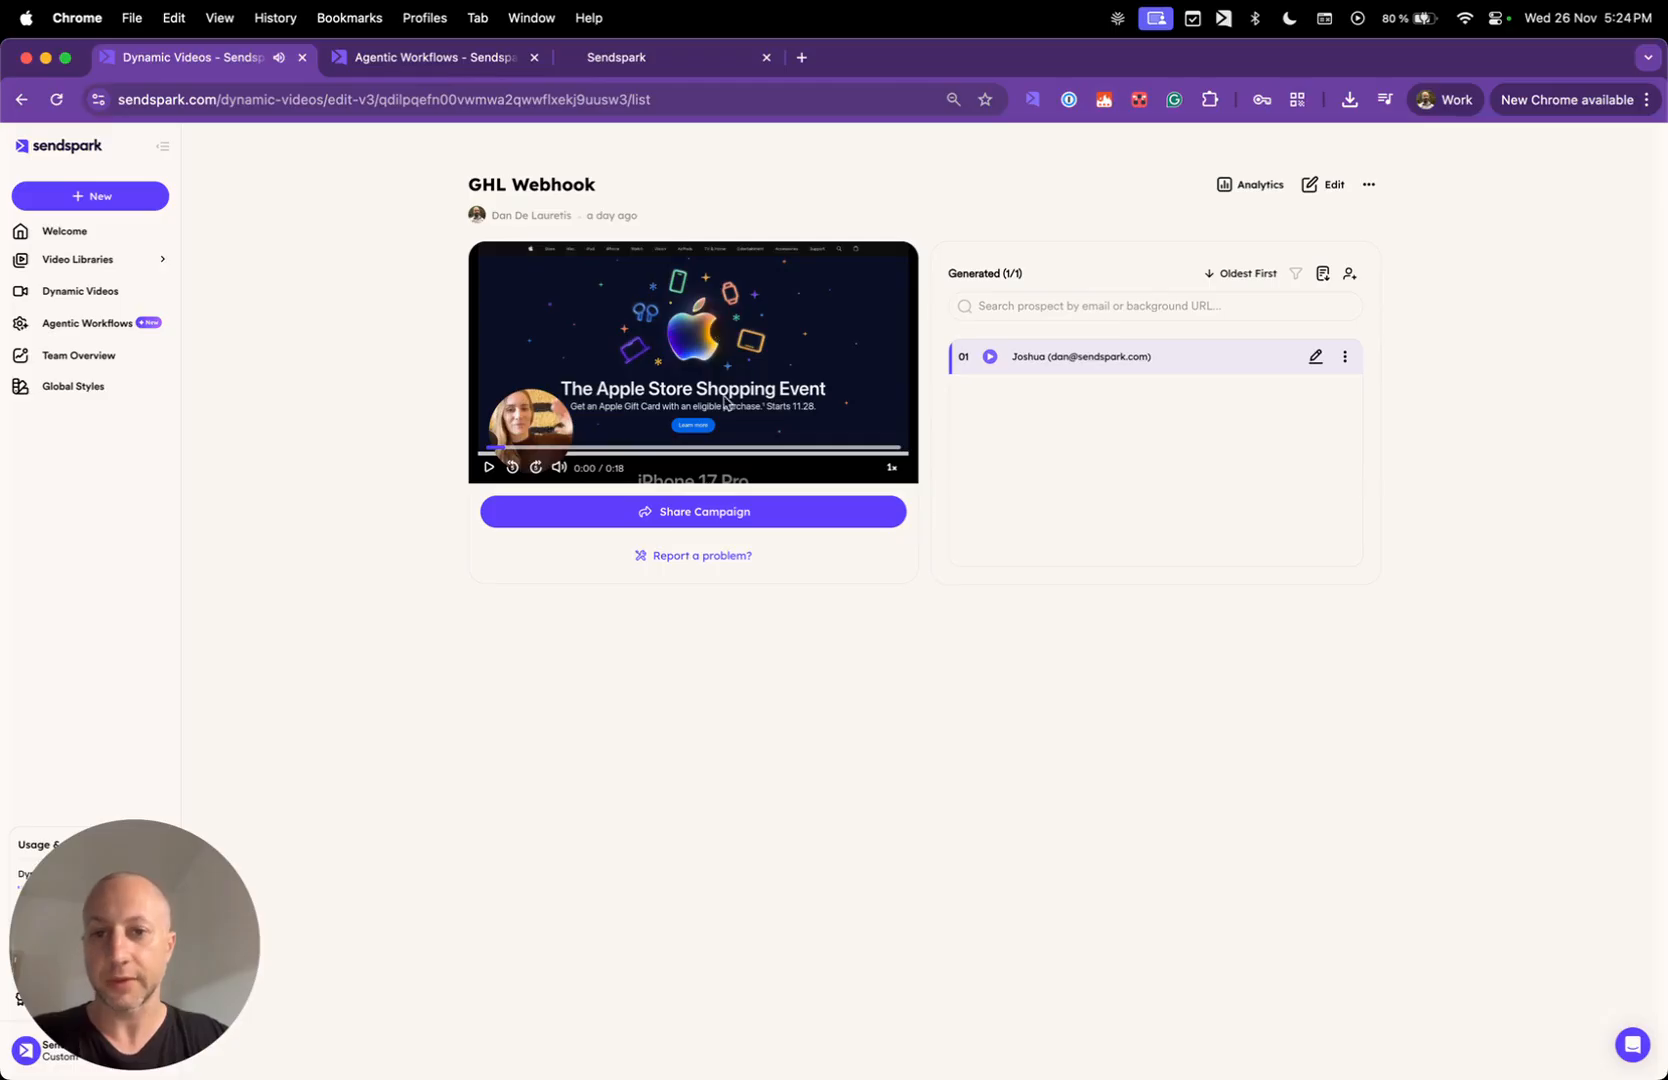
{"action": "left_click", "coordinate": [616, 59]}
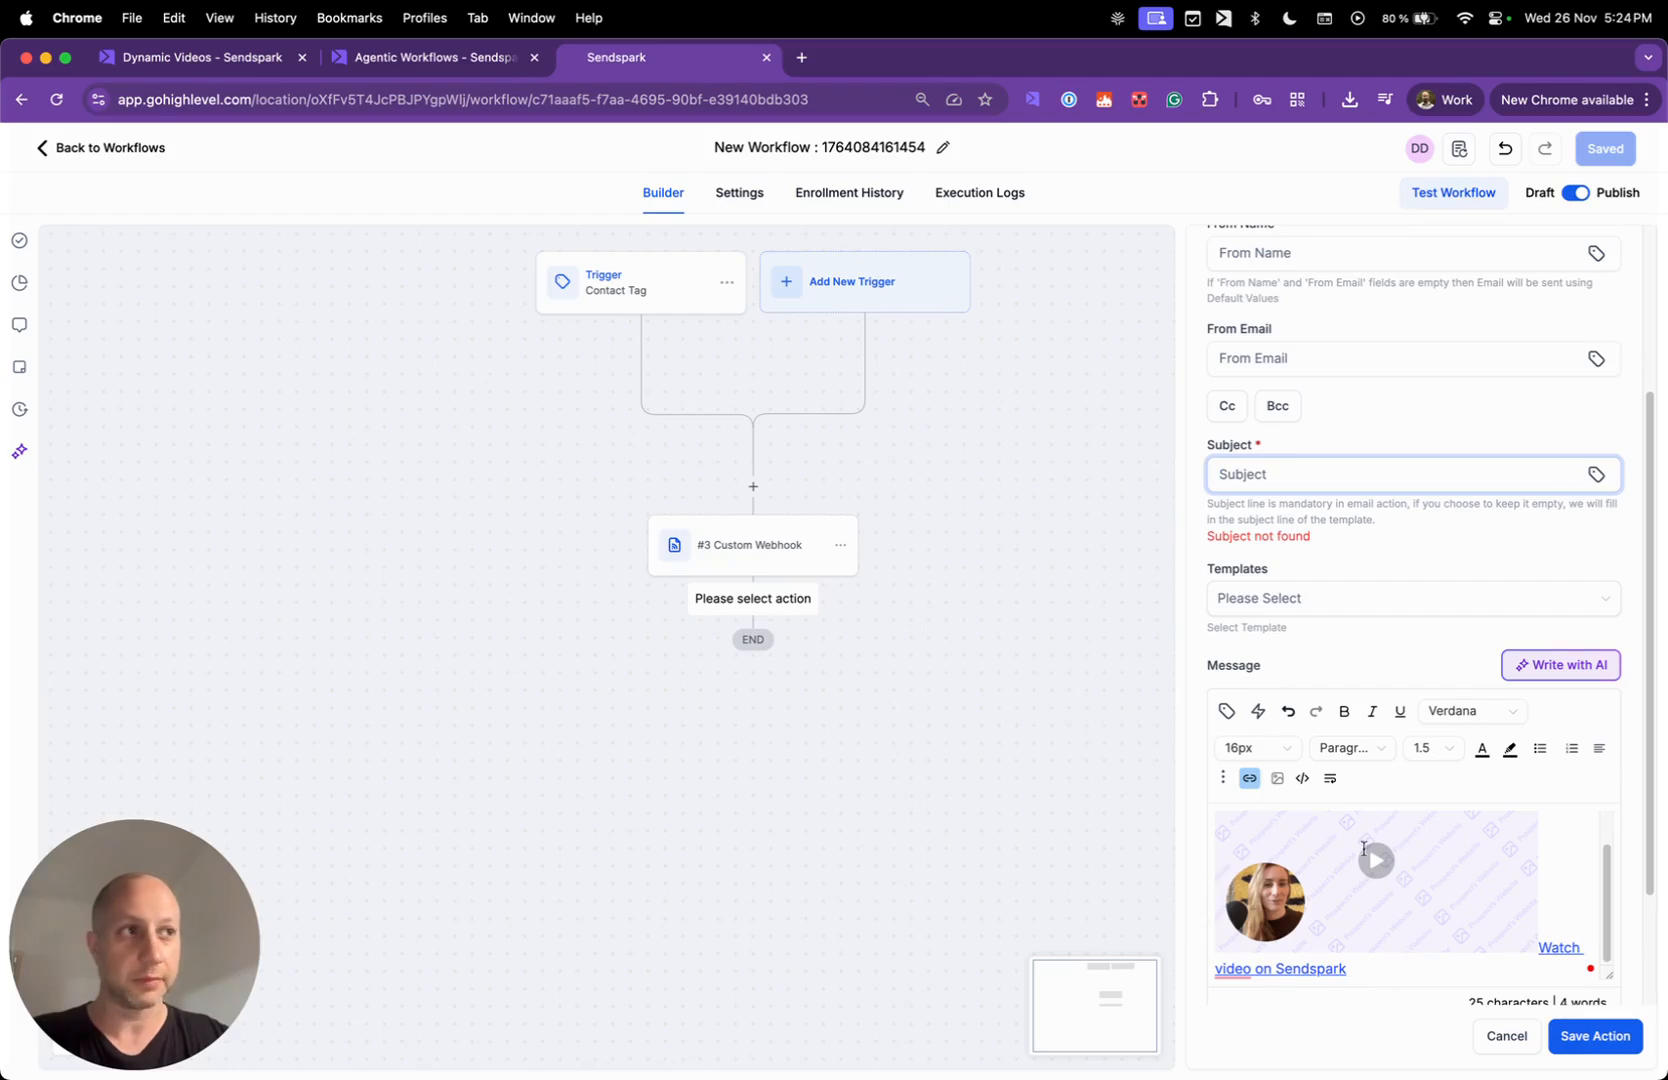